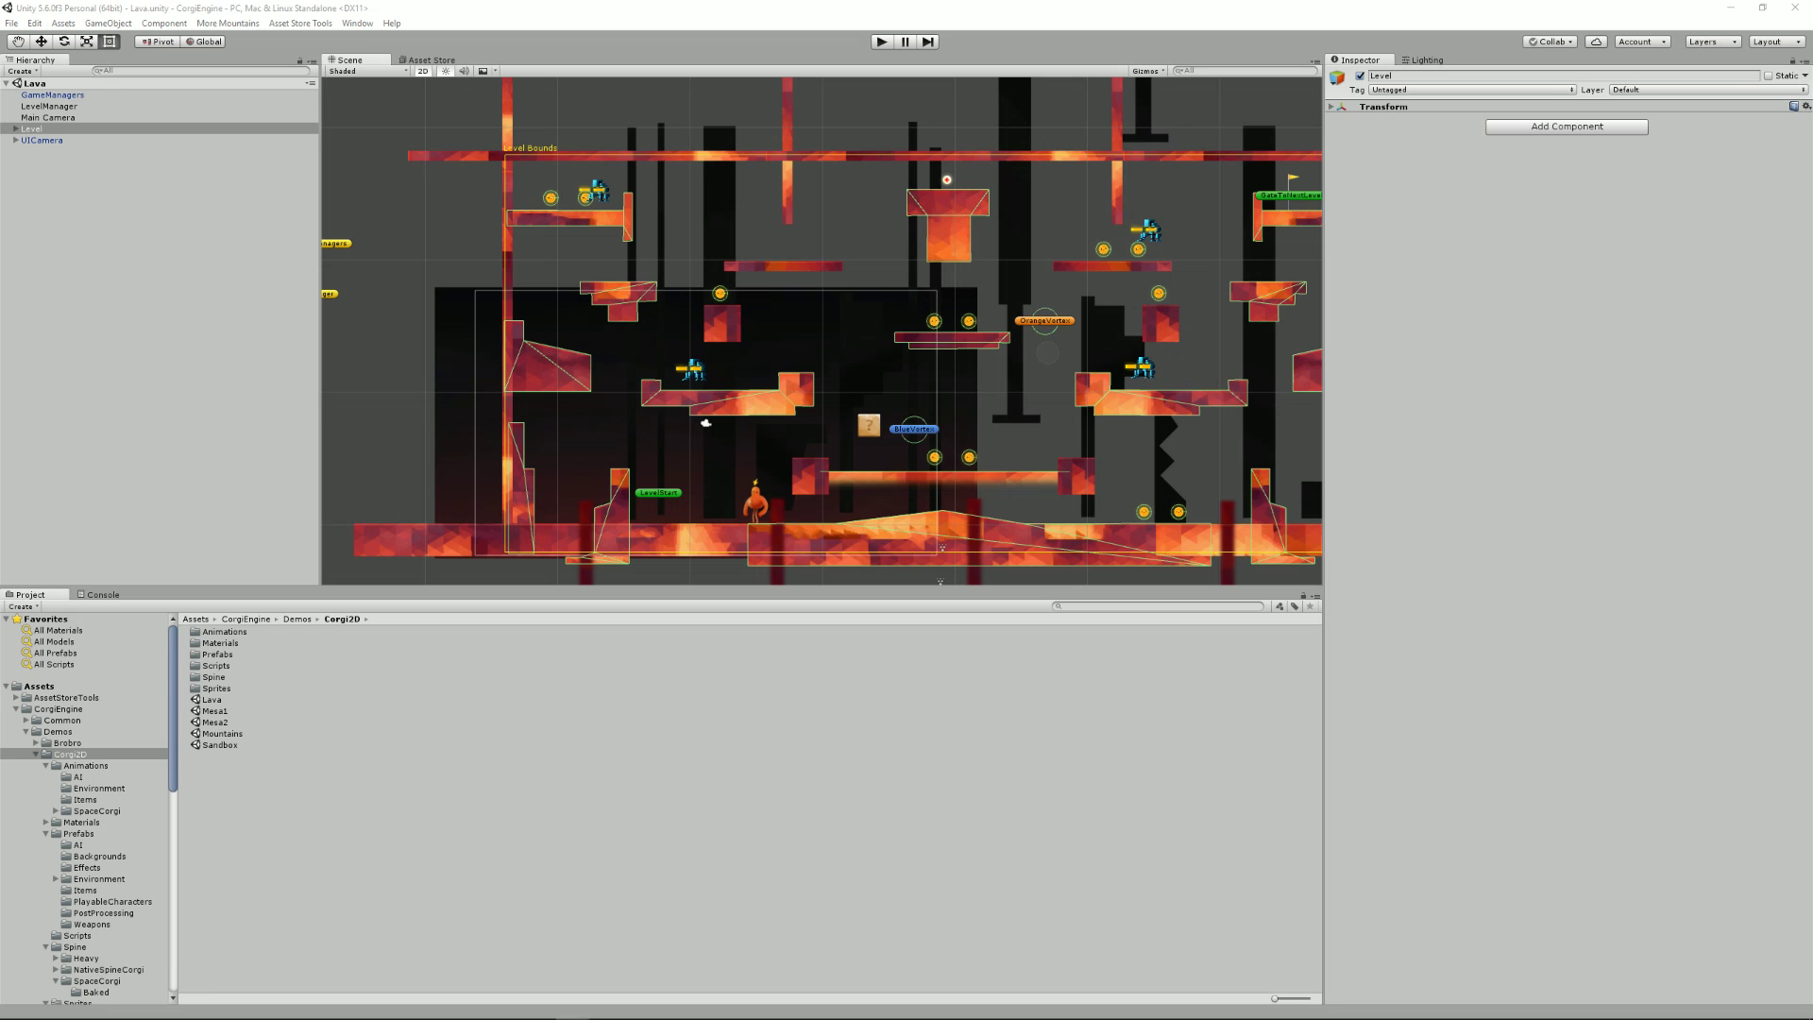
Zoom and pan the Scene view to bring the middle of the lava level into view
scroll(1135, 487, up, 3)
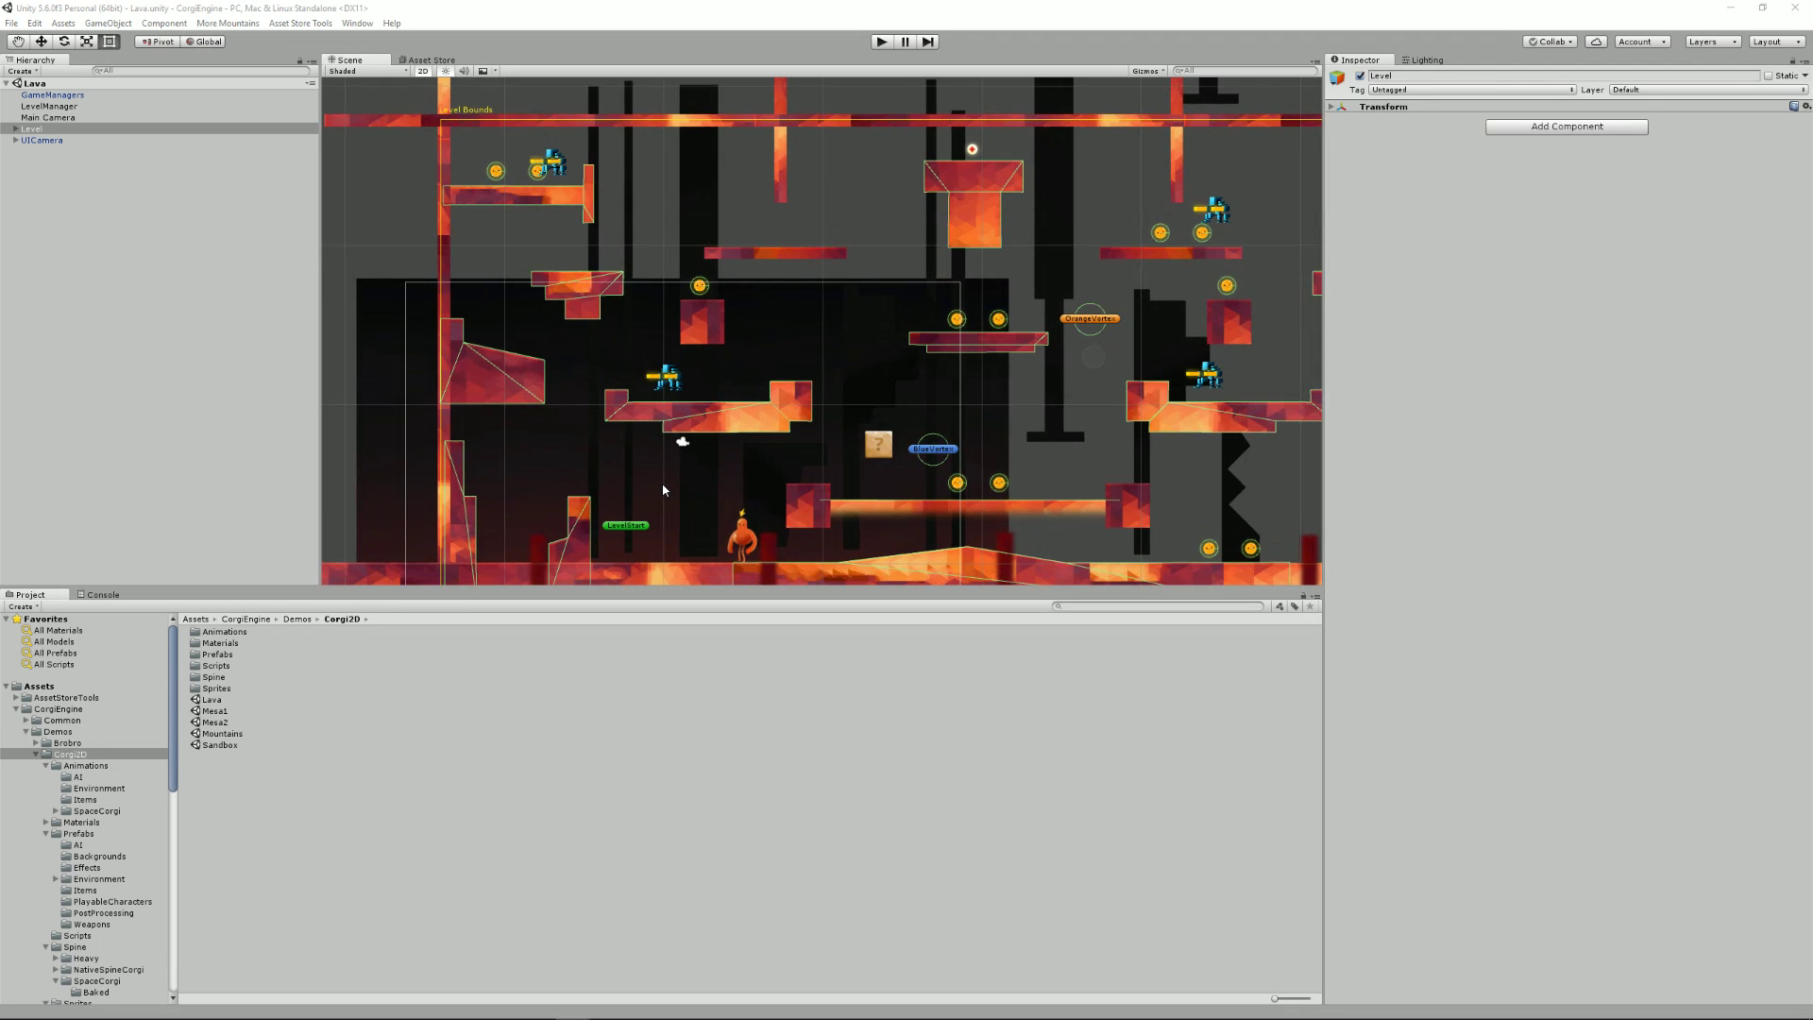
middle_drag(682, 431, 937, 375)
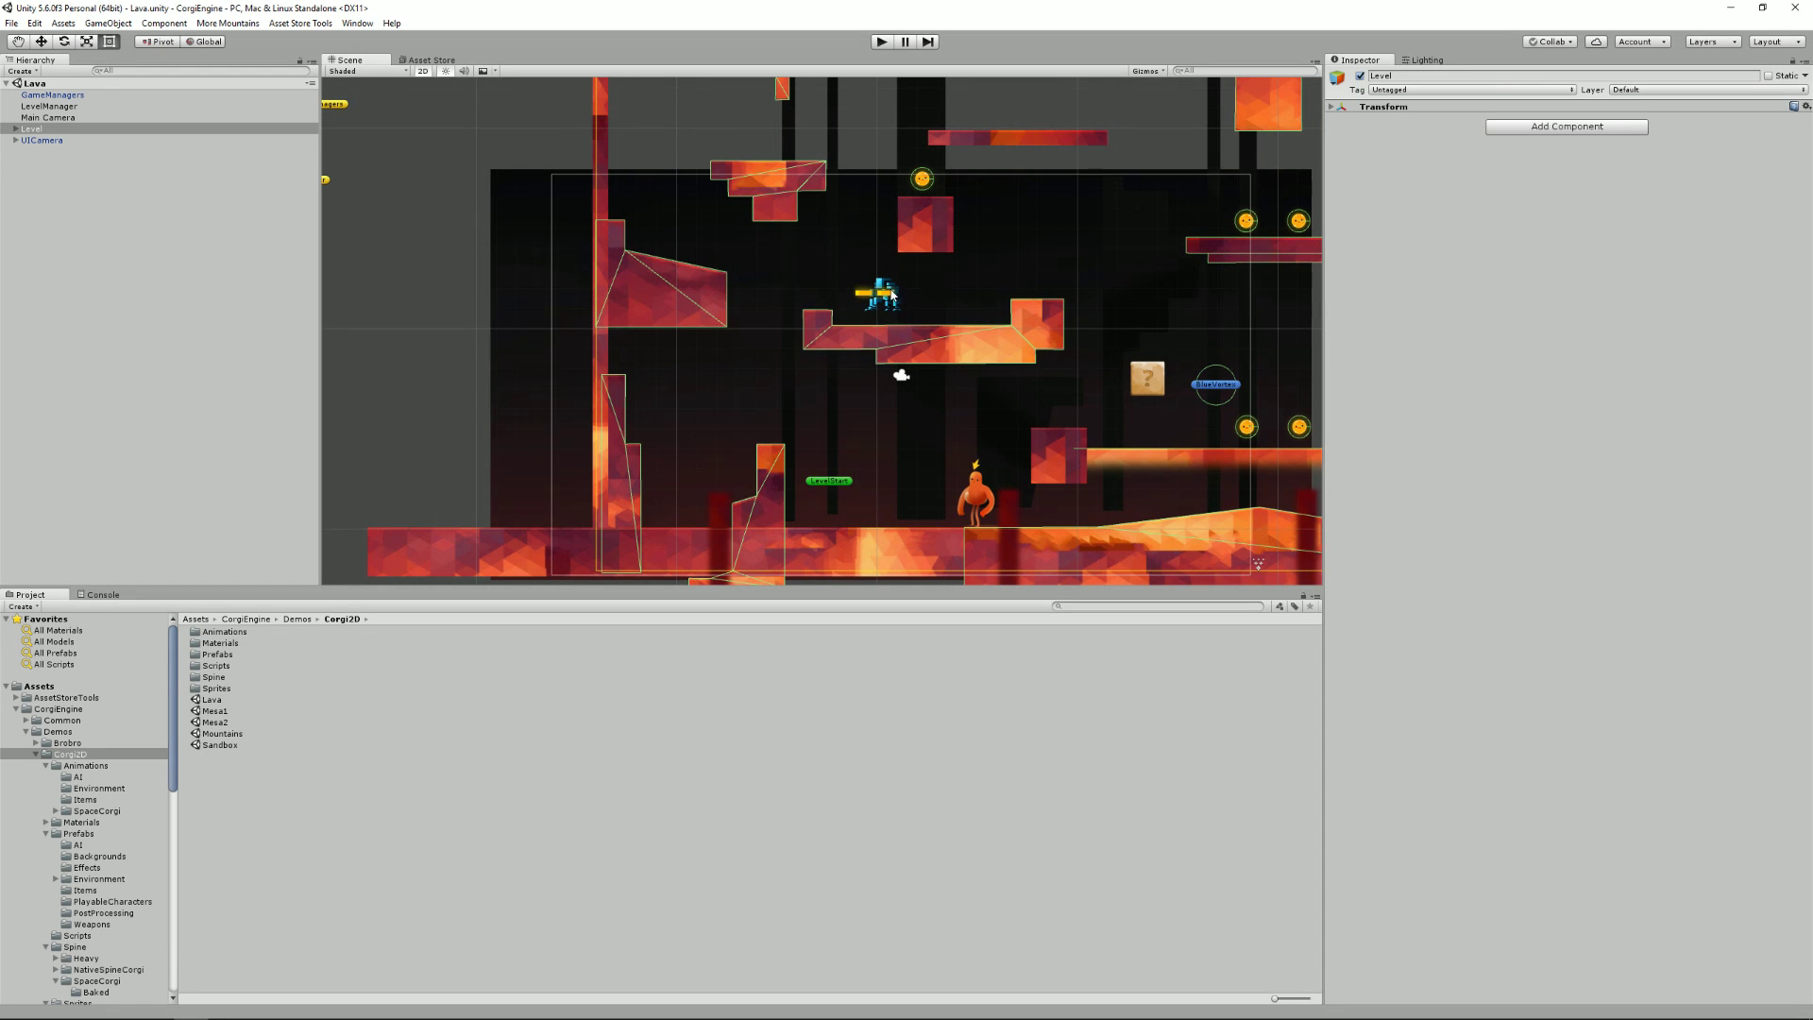
Select the blue robot enemy, then run and stop a play test of the Lava level
click(886, 291)
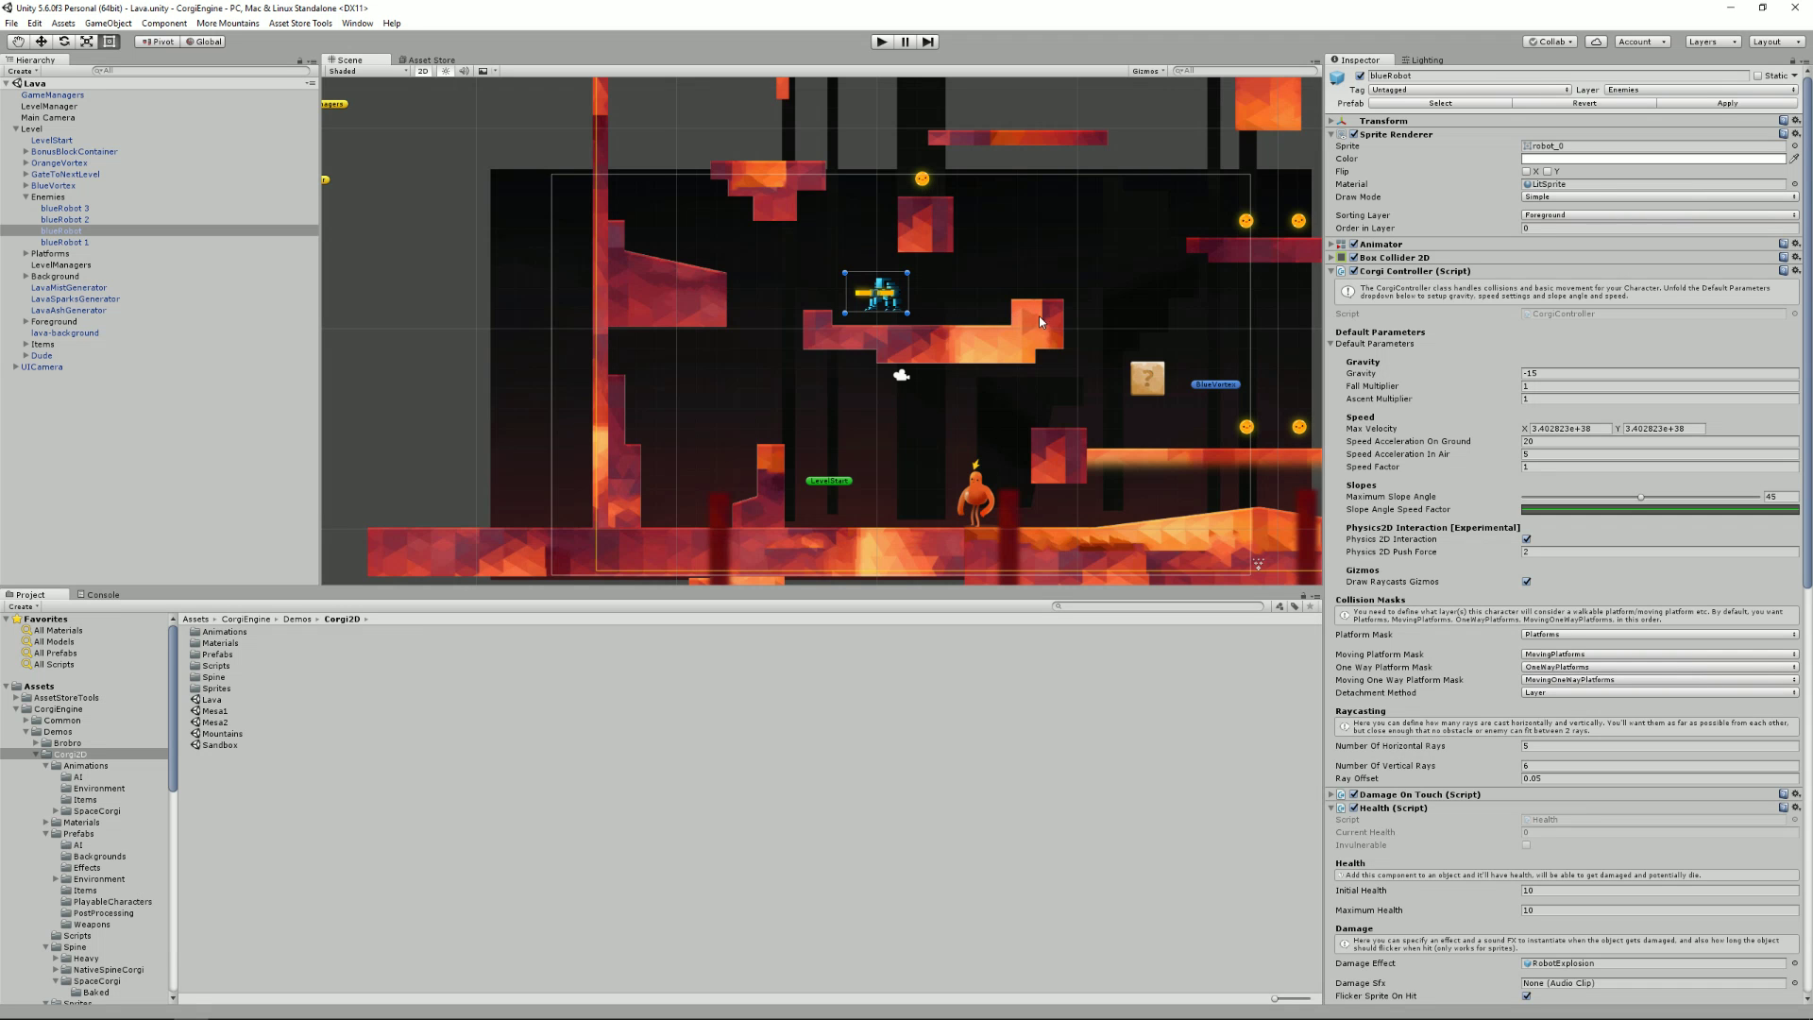
click(882, 42)
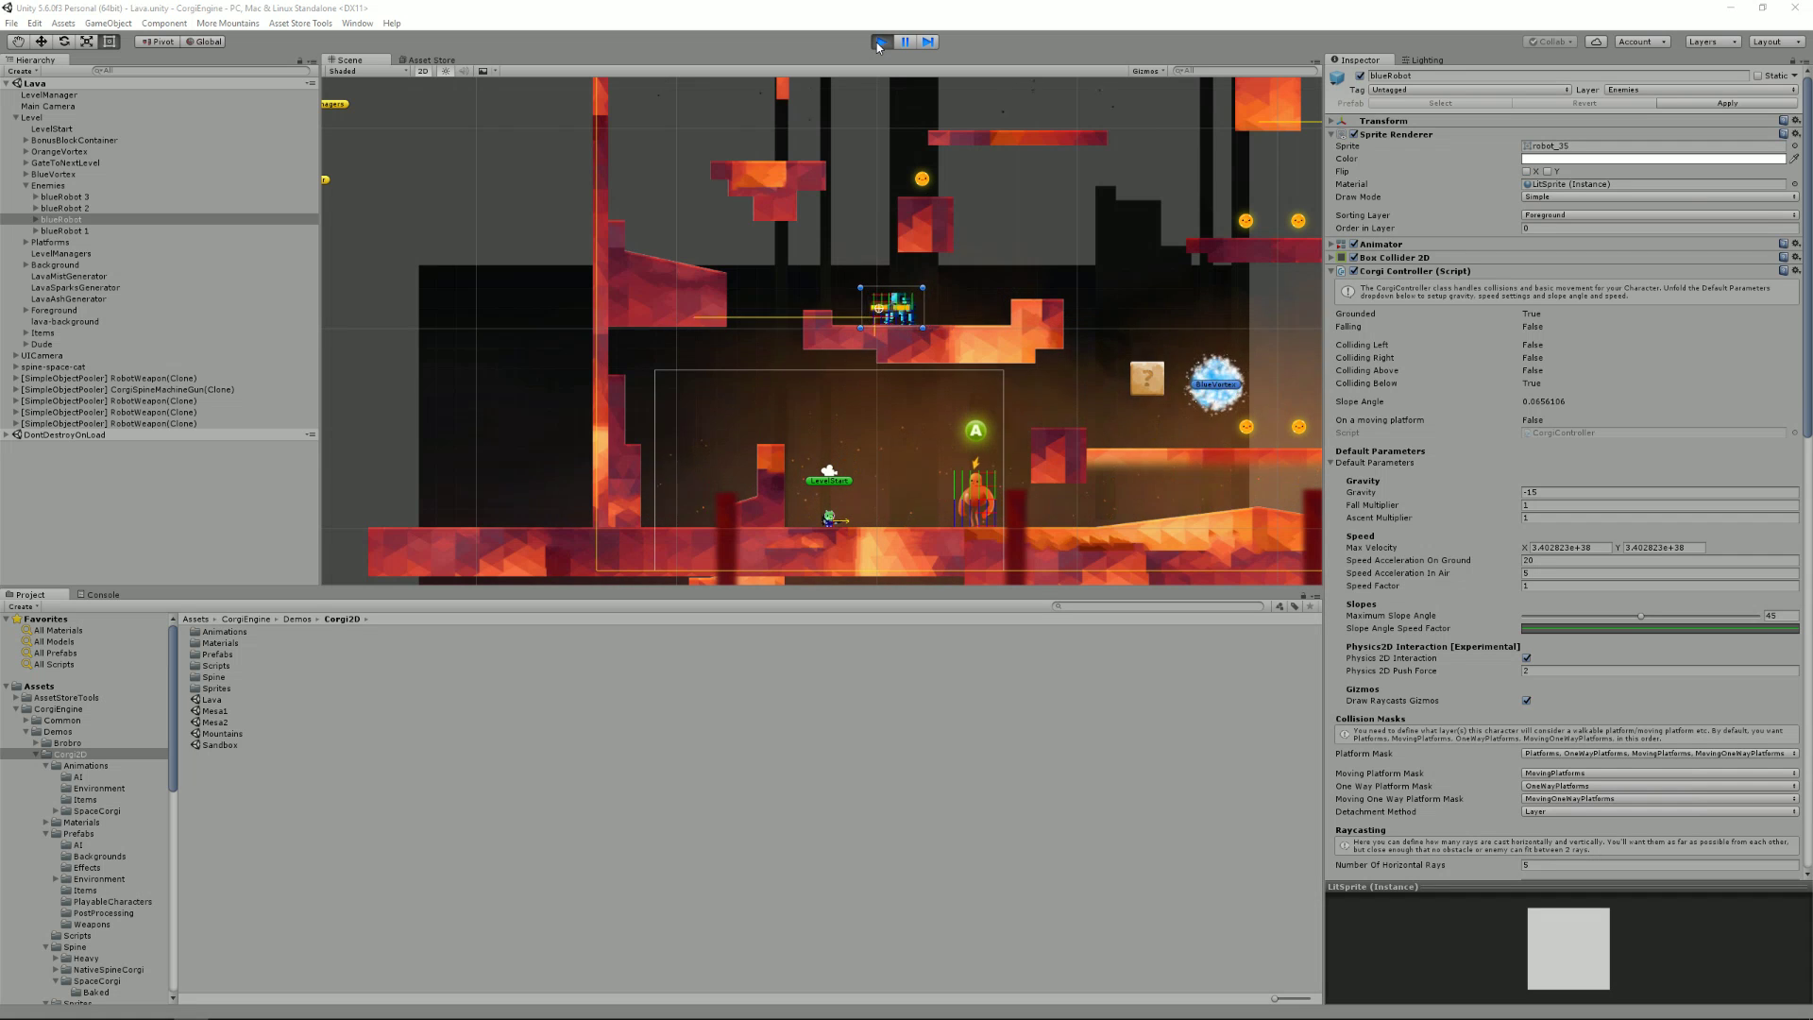
click(881, 42)
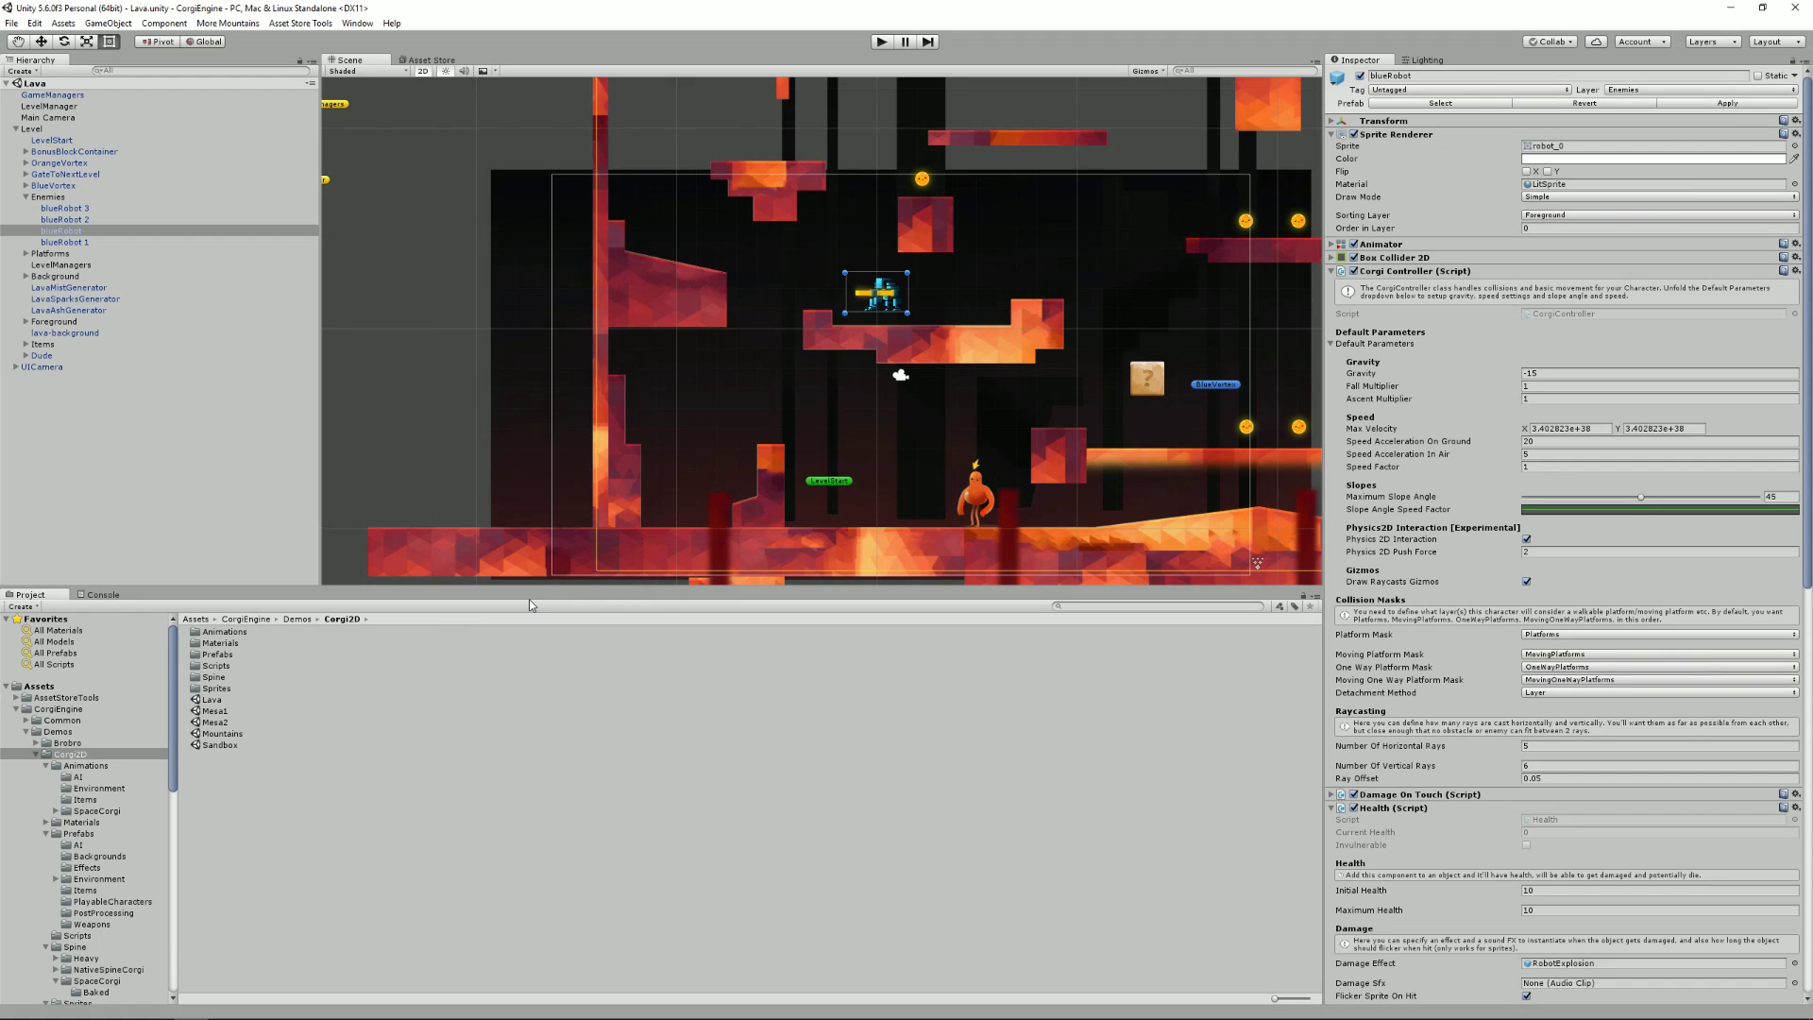
Drag the space-corgi-spritesheet prefab from Prefabs > PlayableCharacters into the lava level
double_click(215, 655)
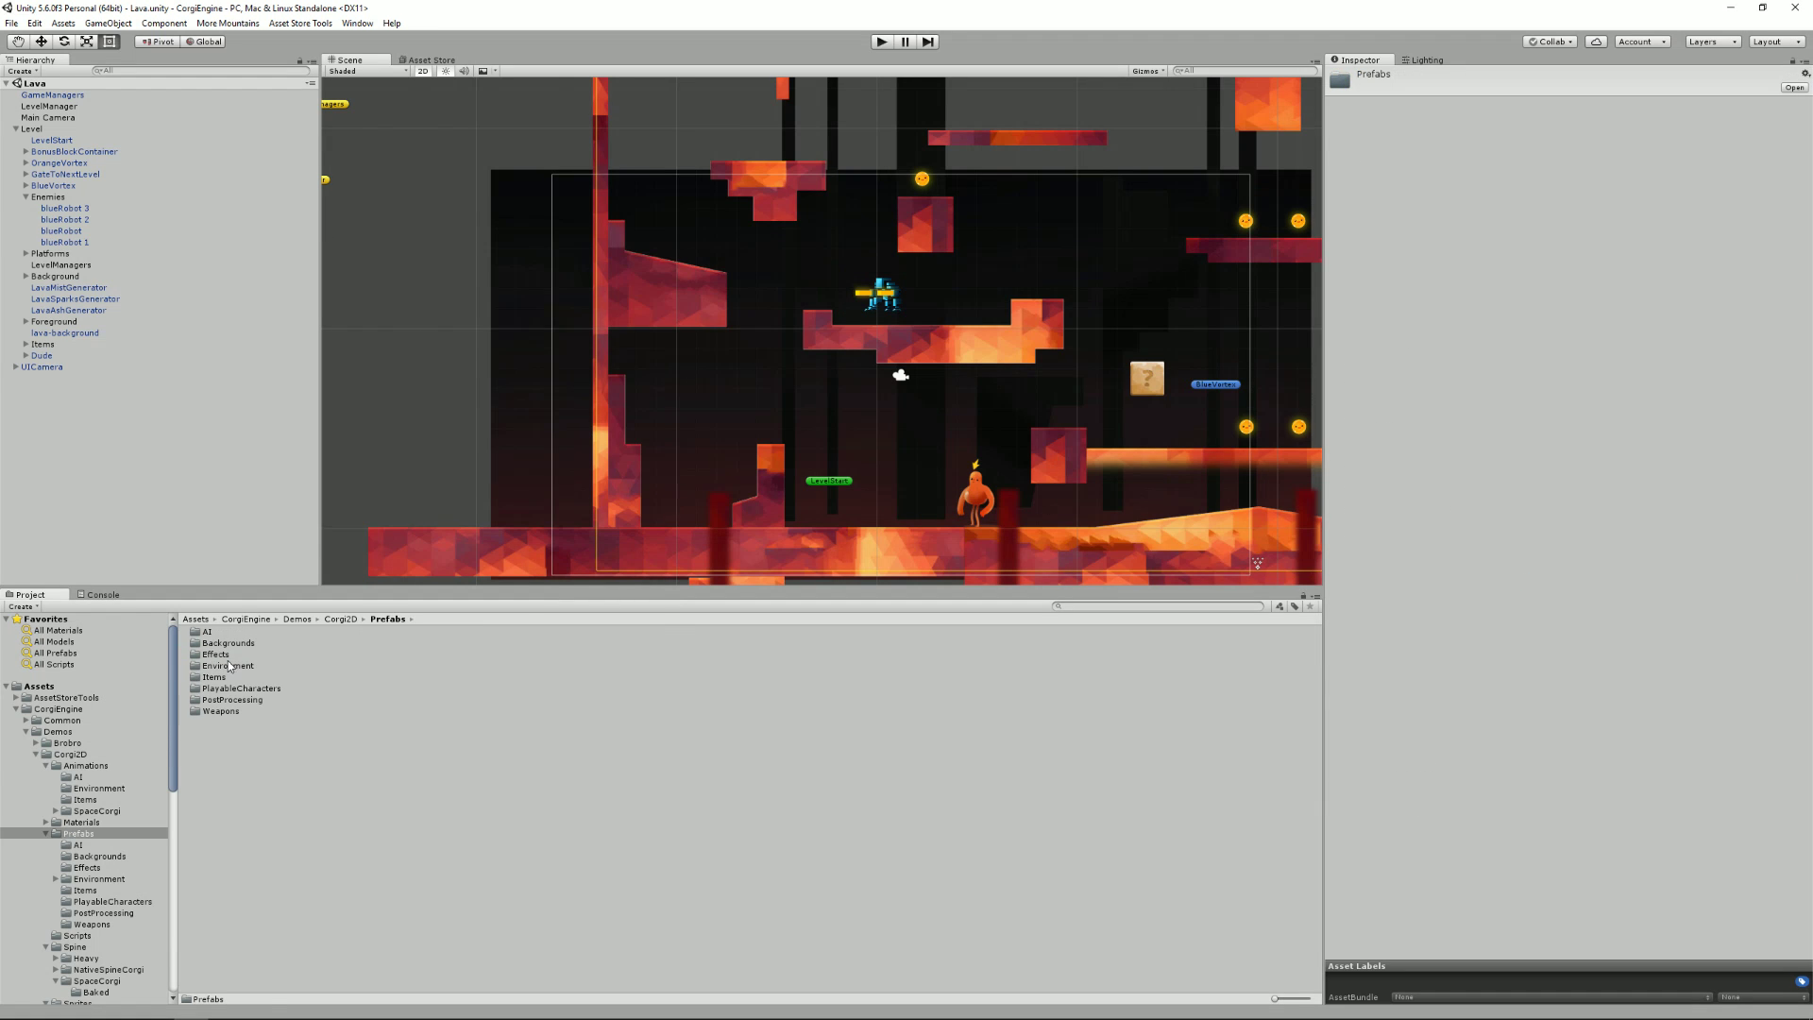
double_click(248, 690)
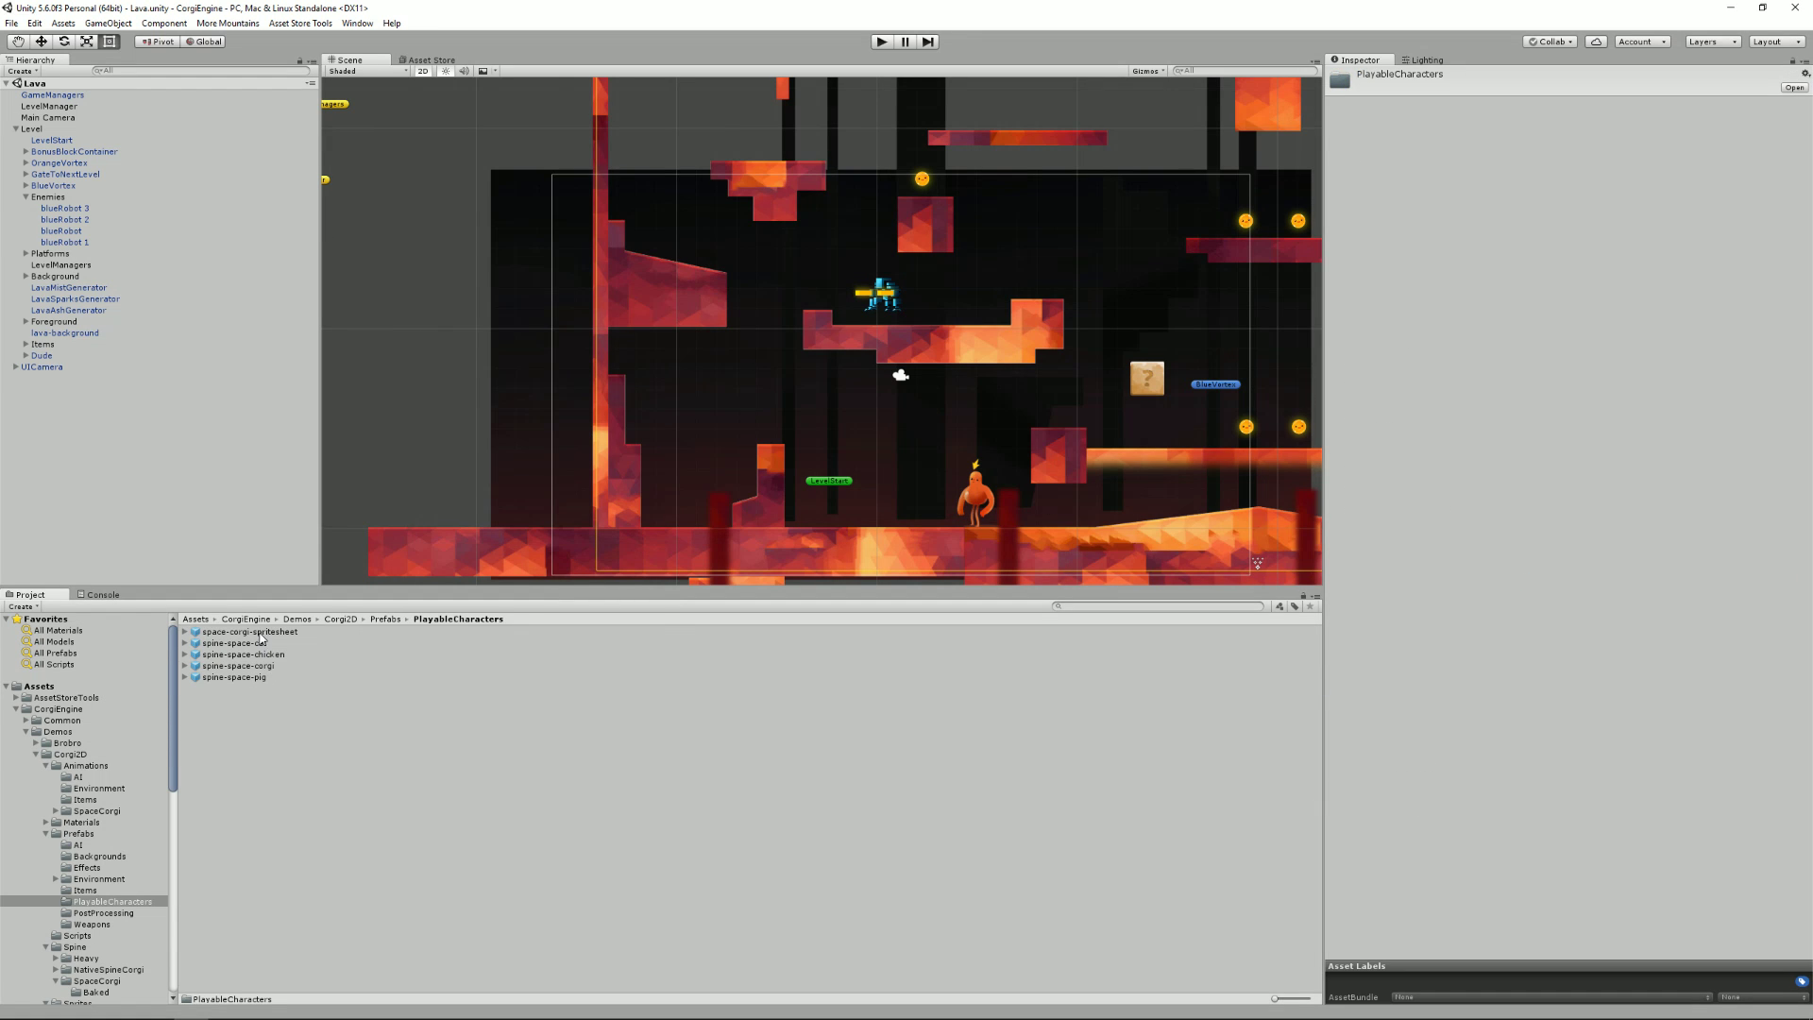
click(261, 632)
drag(720, 411, 775, 413)
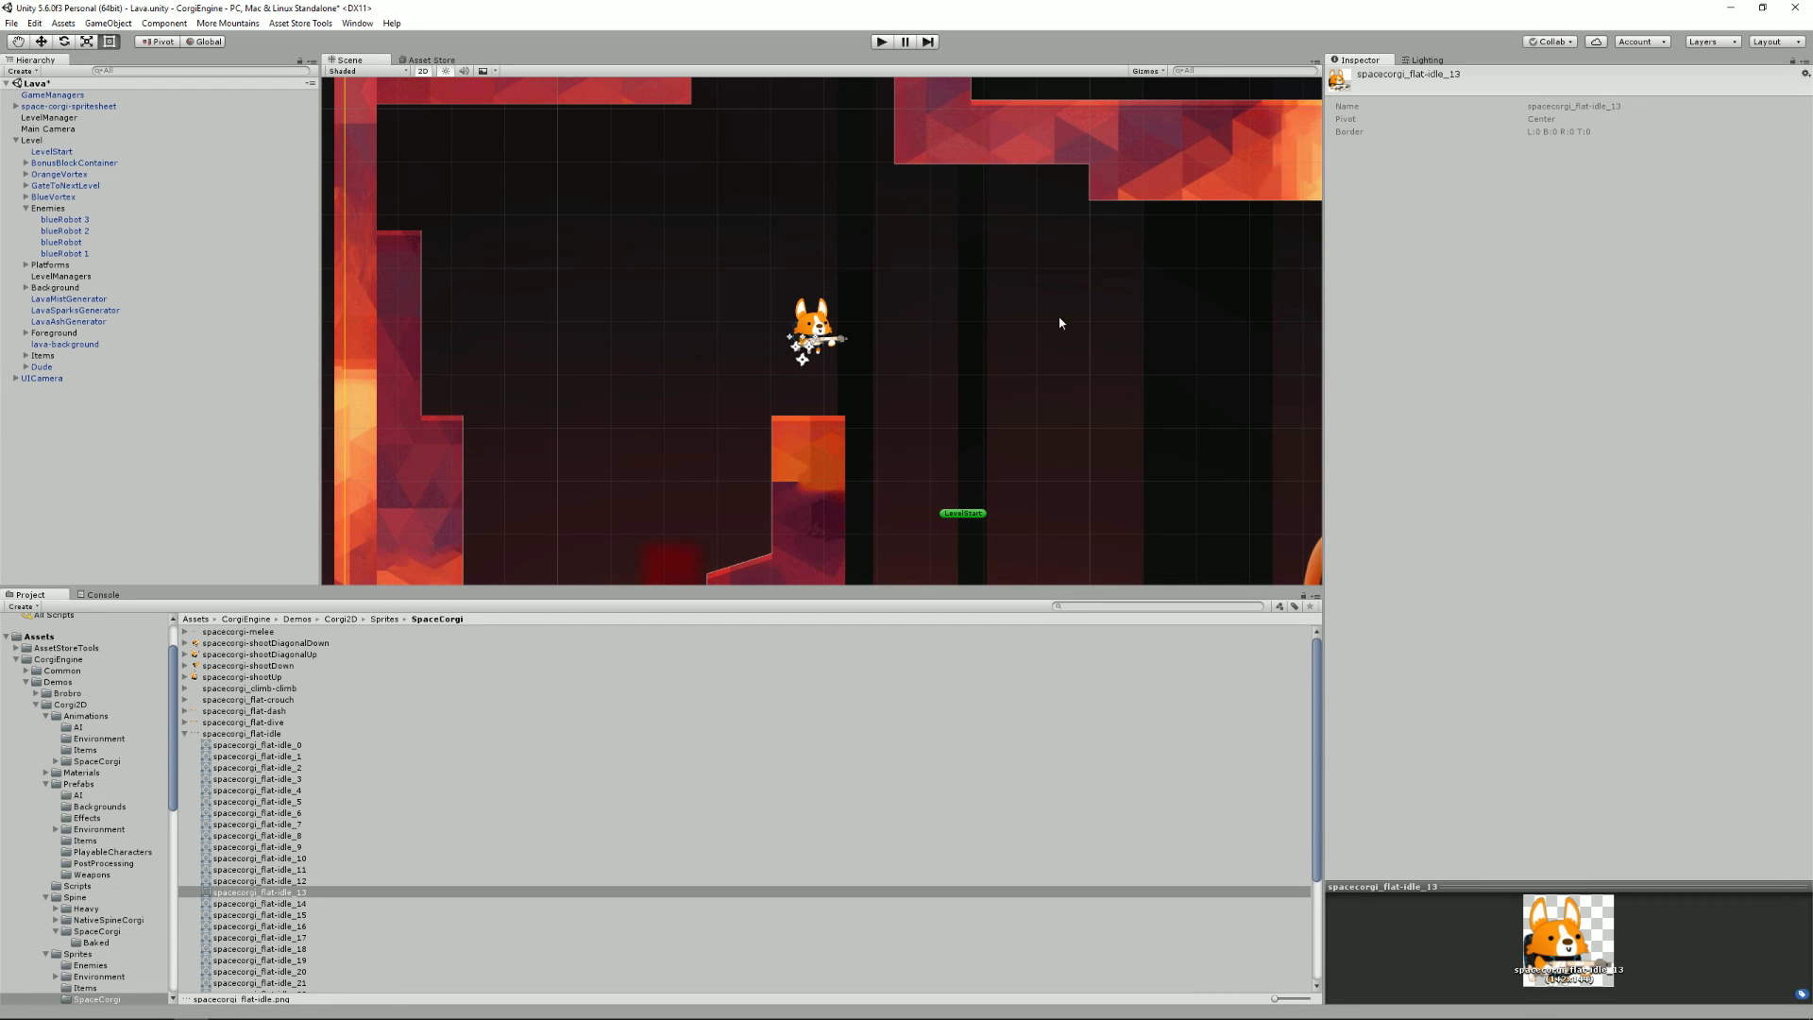
Select the placed corgi and expand its Box Collider 2D offset, size and trigger settings
click(815, 328)
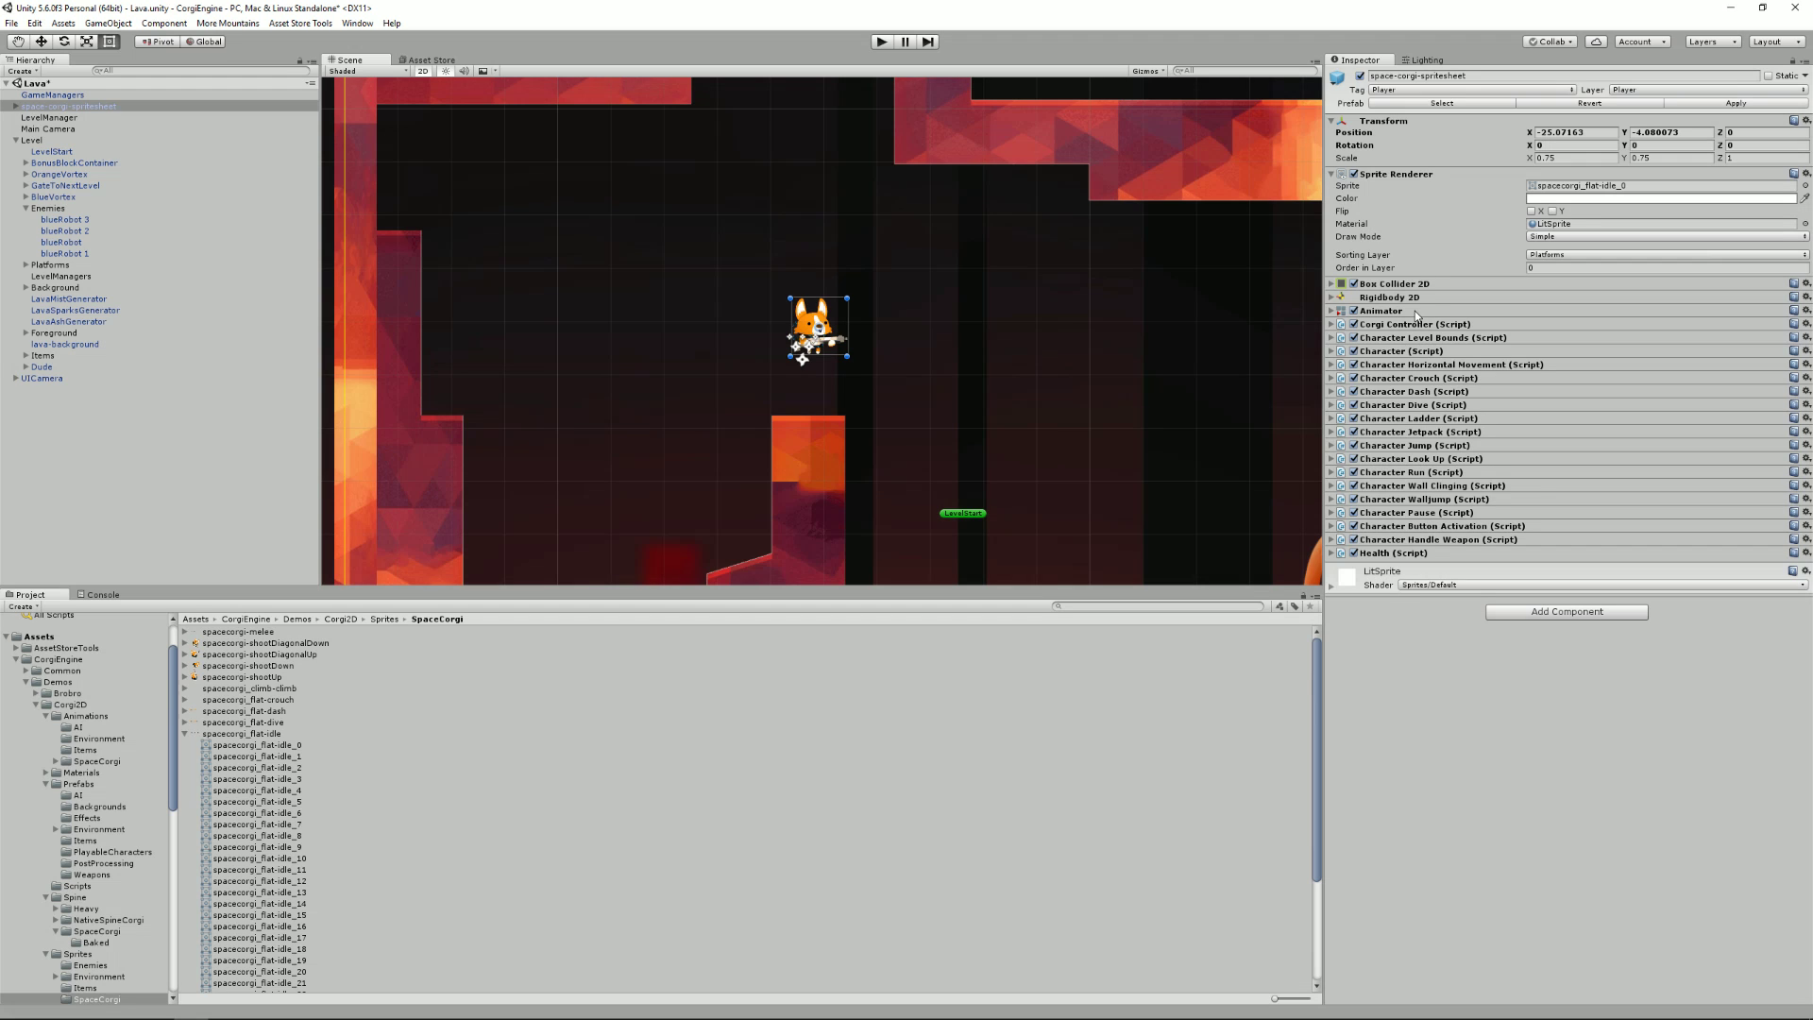
click(1332, 284)
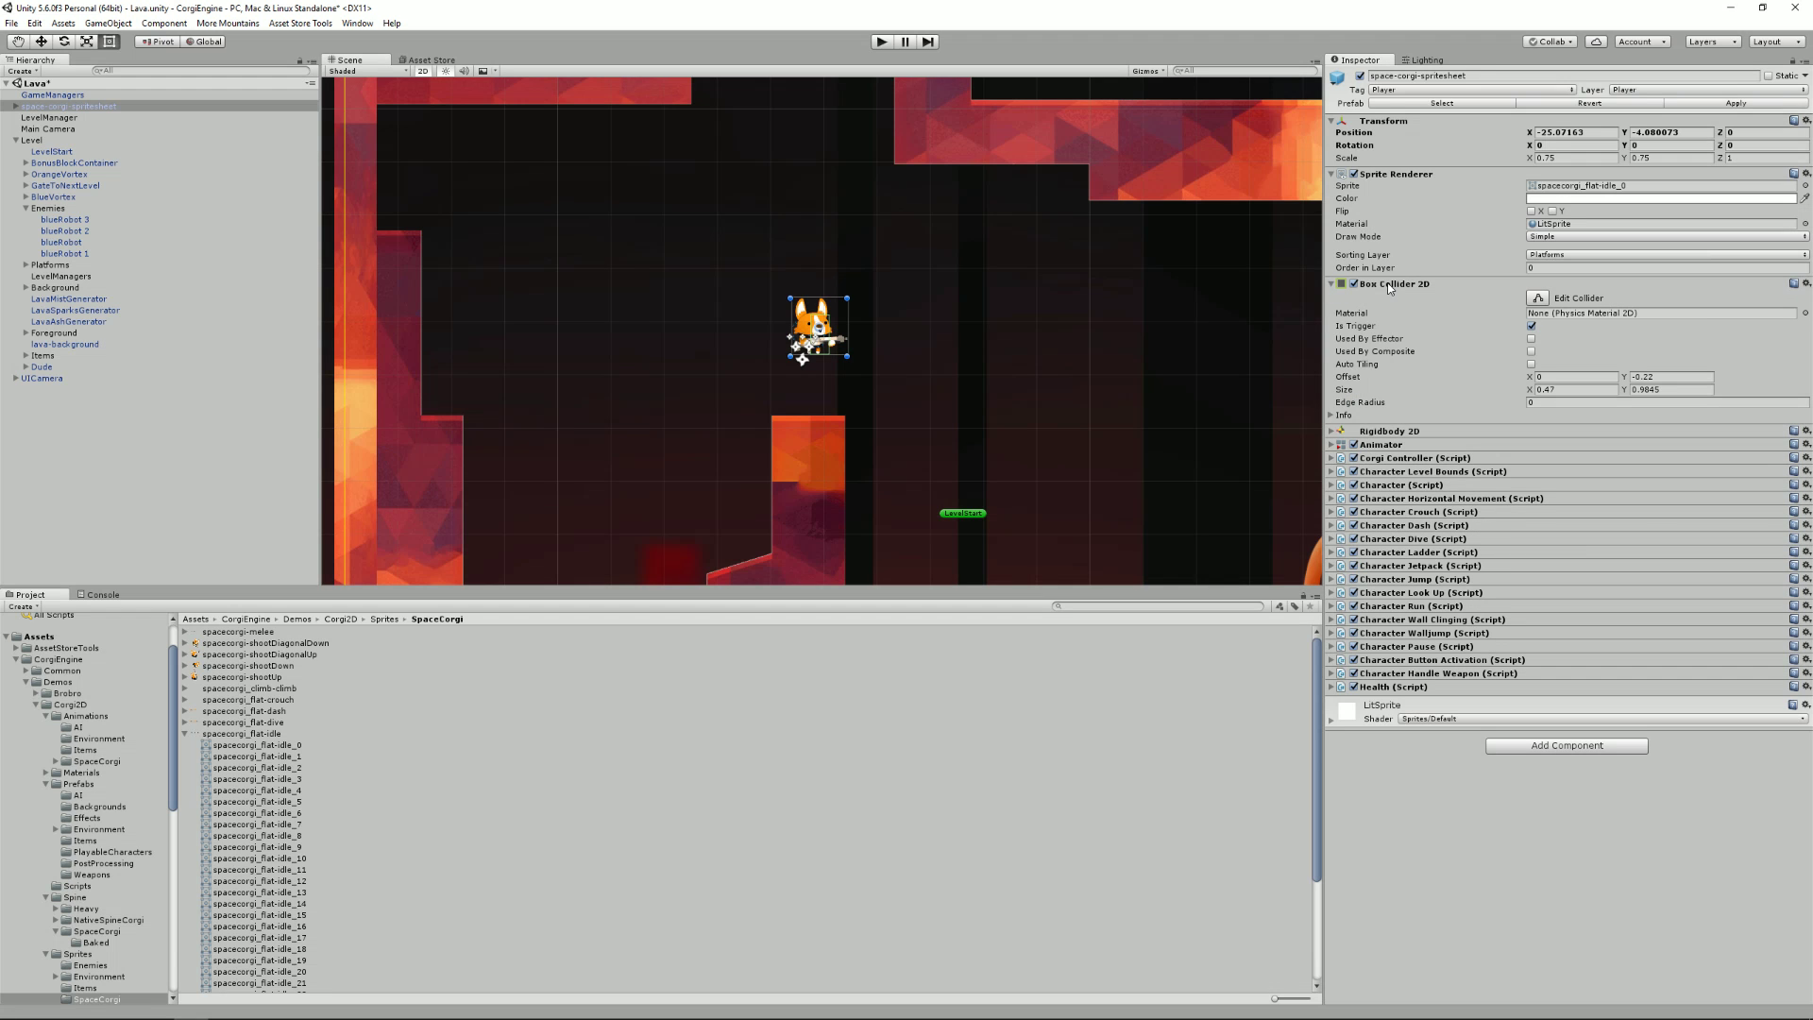
scroll(823, 311, up, 5)
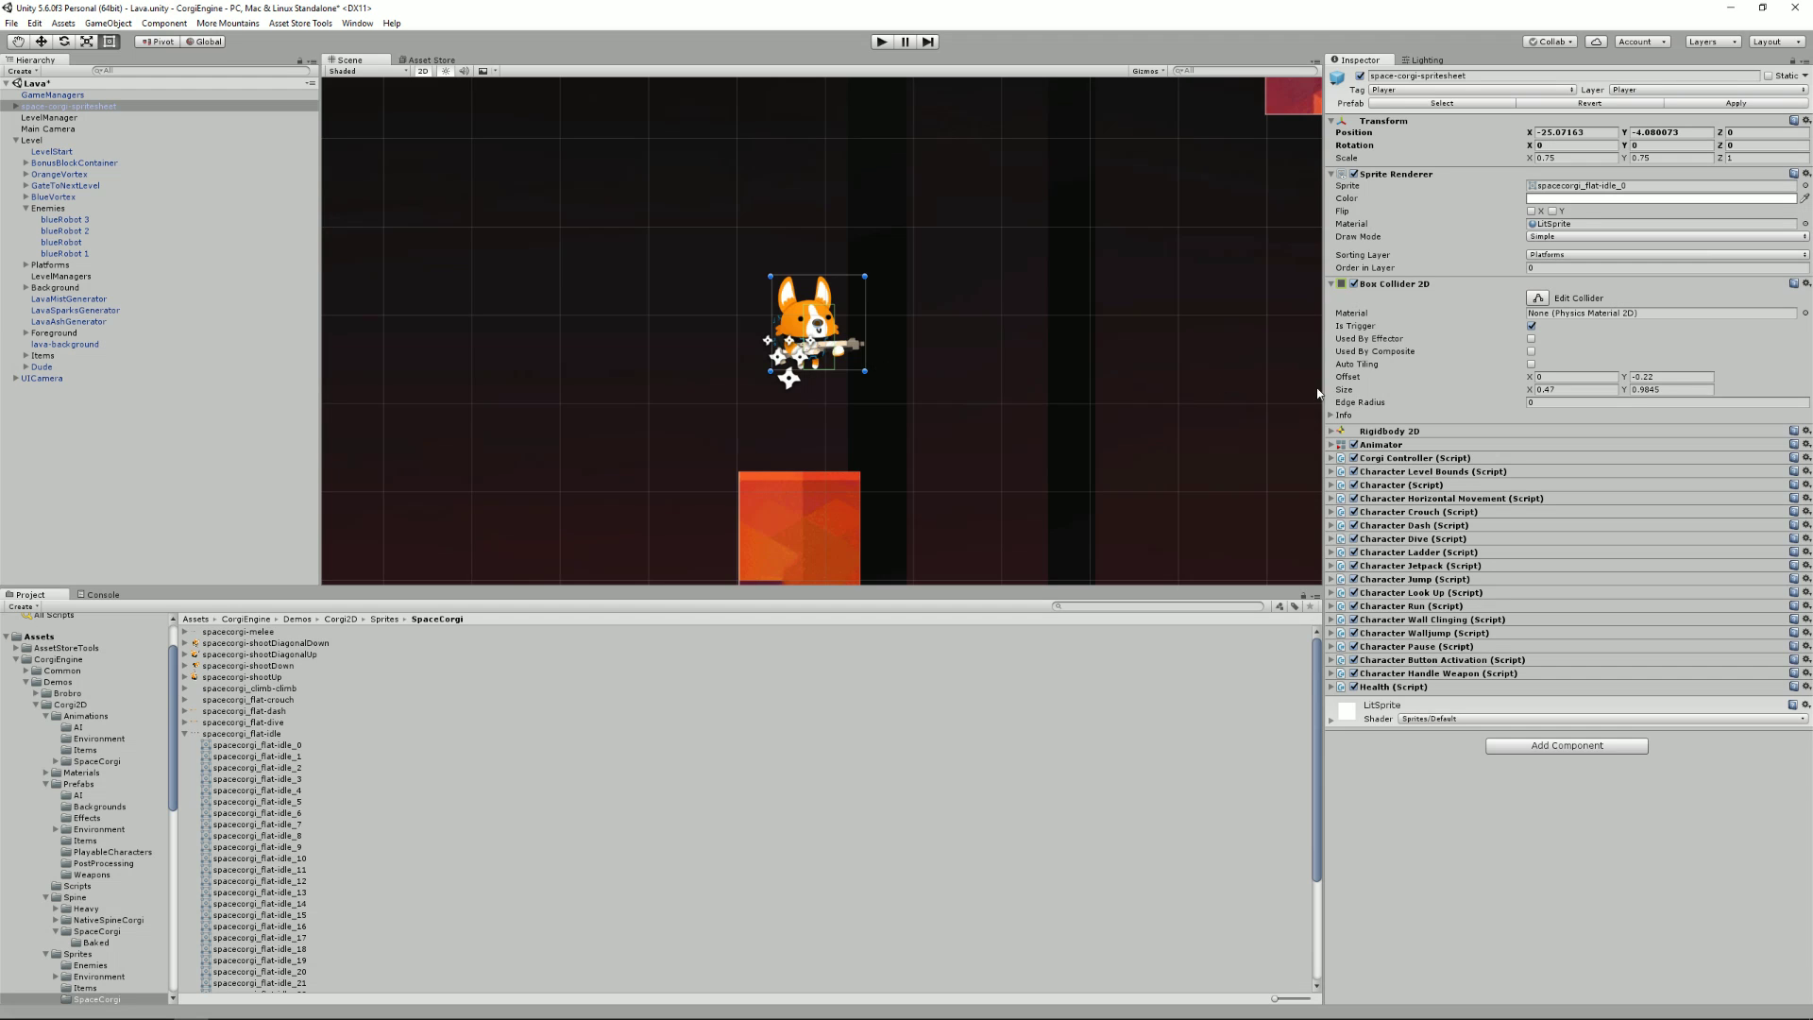
Review the corgi's Corgi Controller (gravity −30, max velocity 100), then unfold its Character script
click(1333, 459)
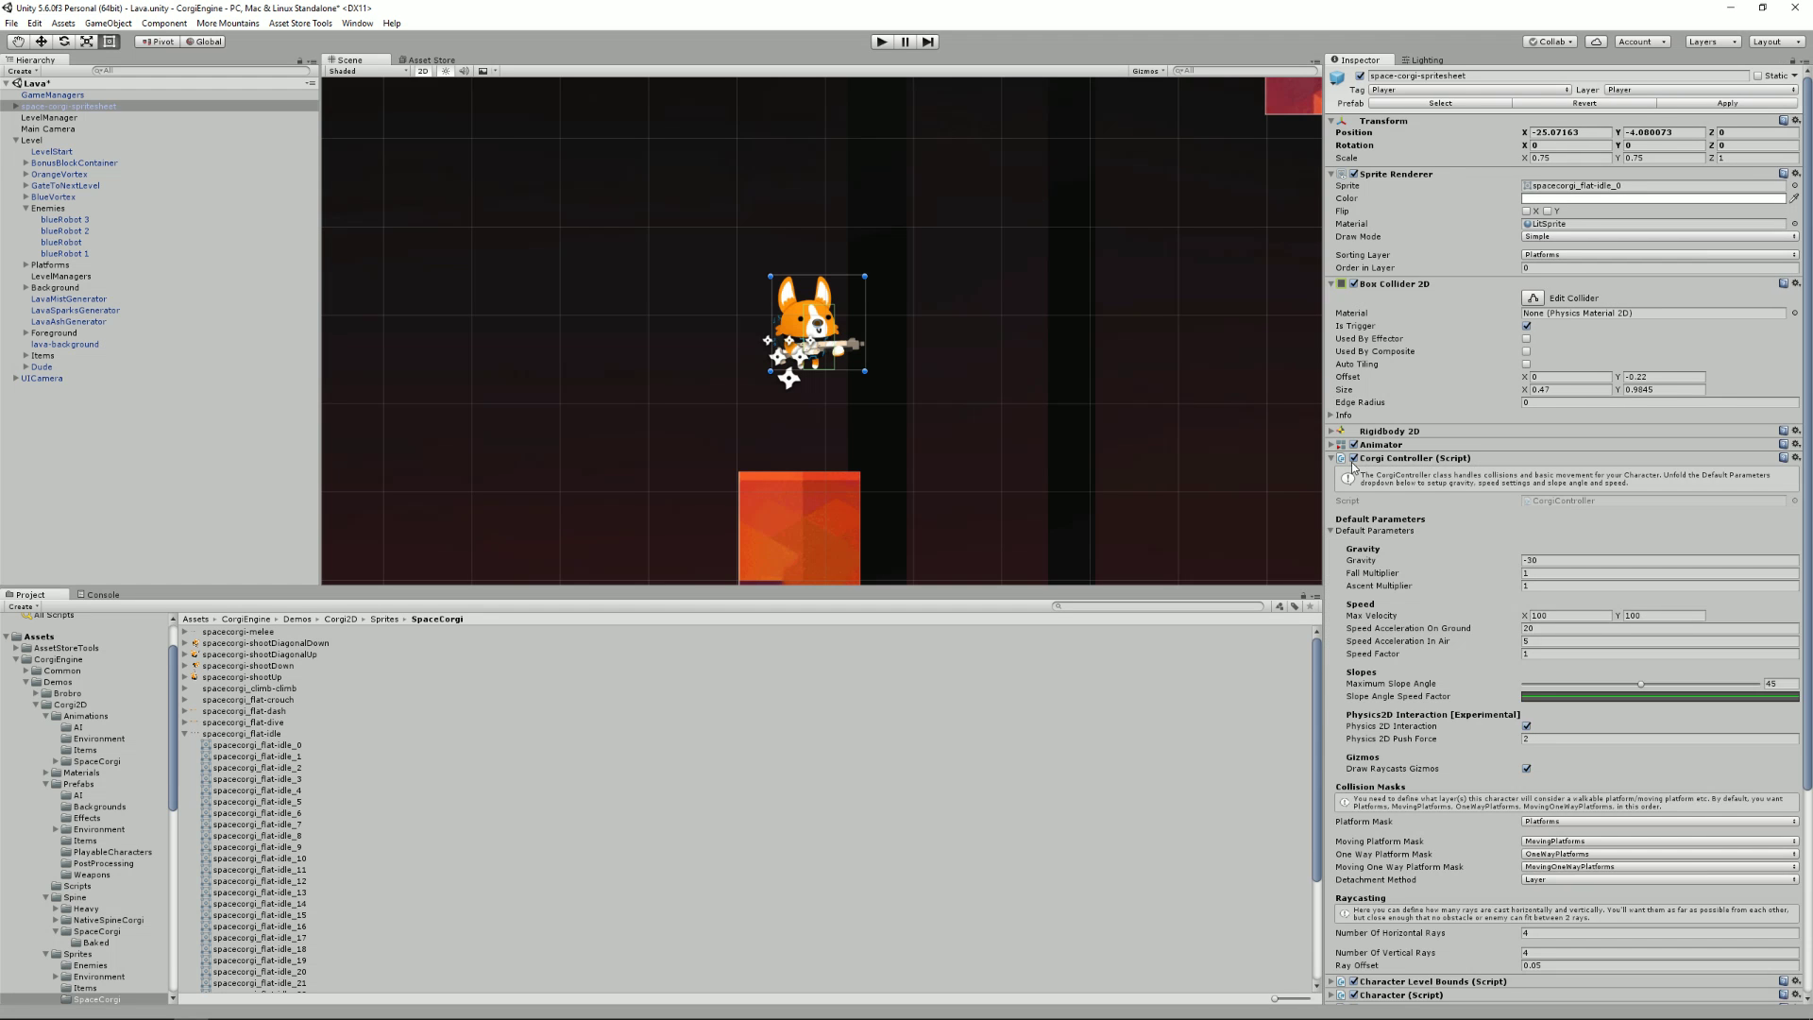
scroll(1445, 472, down, 3)
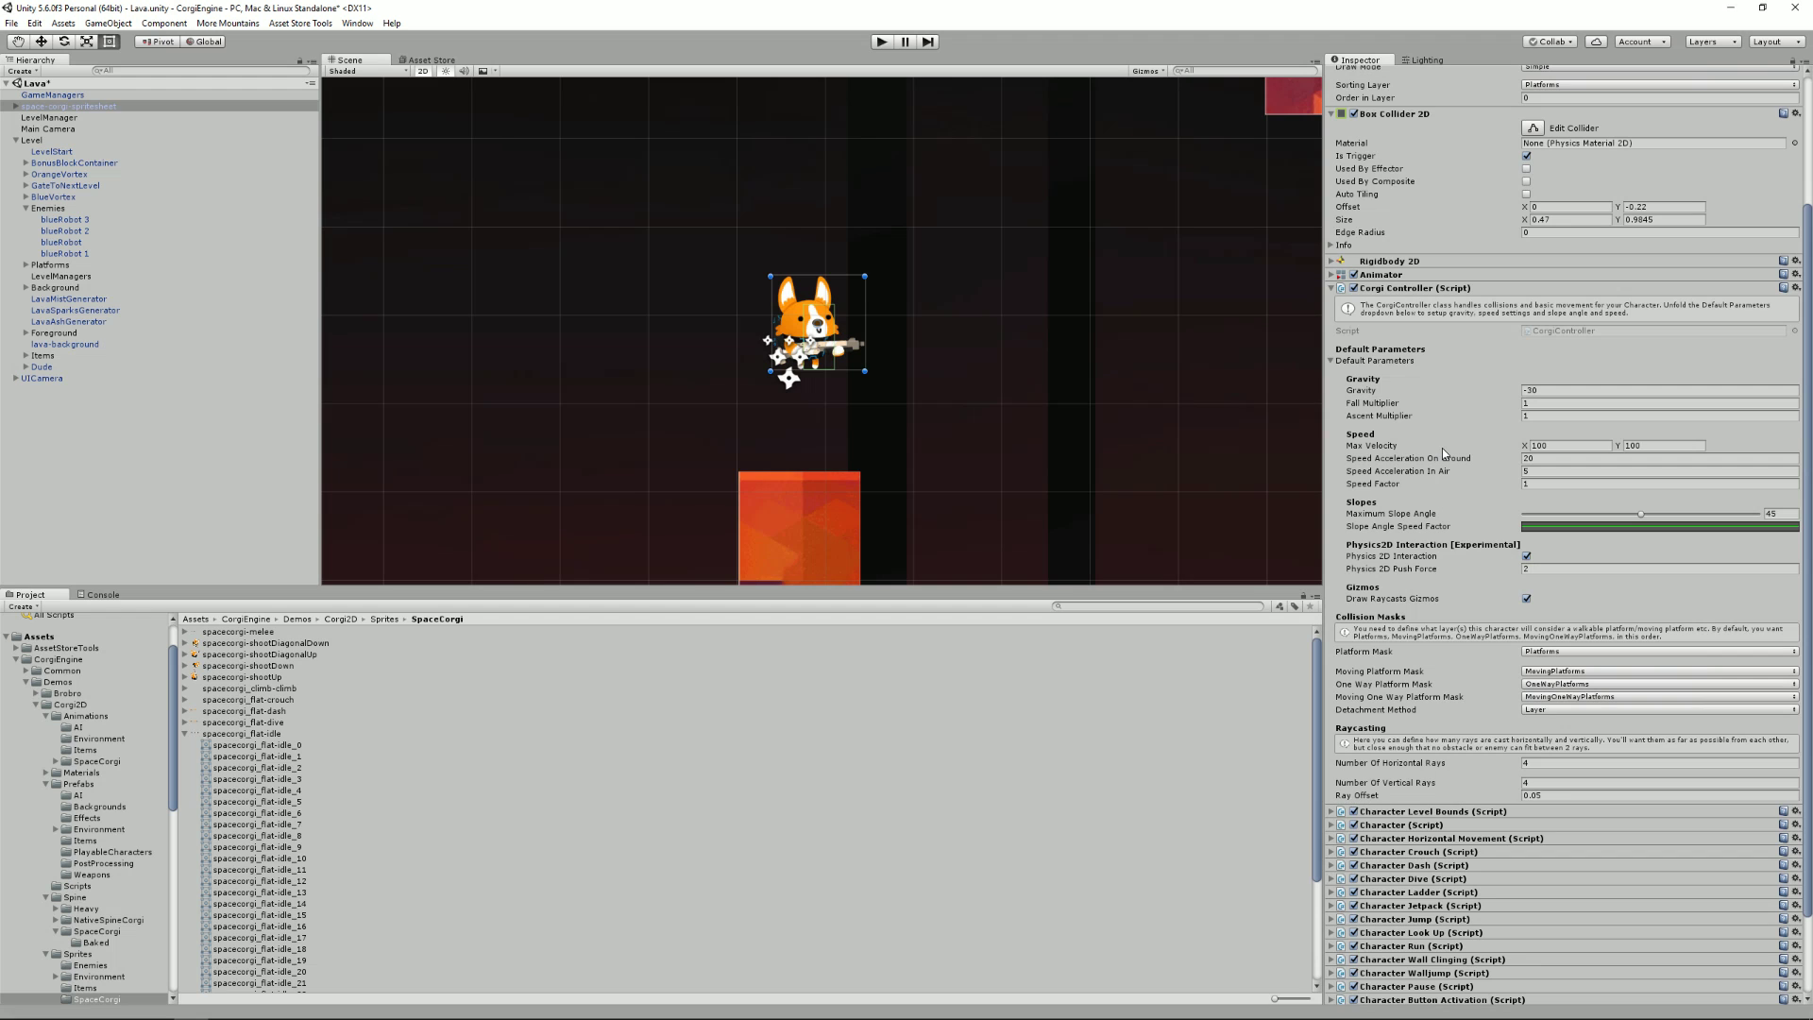
scroll(1495, 663, down, 3)
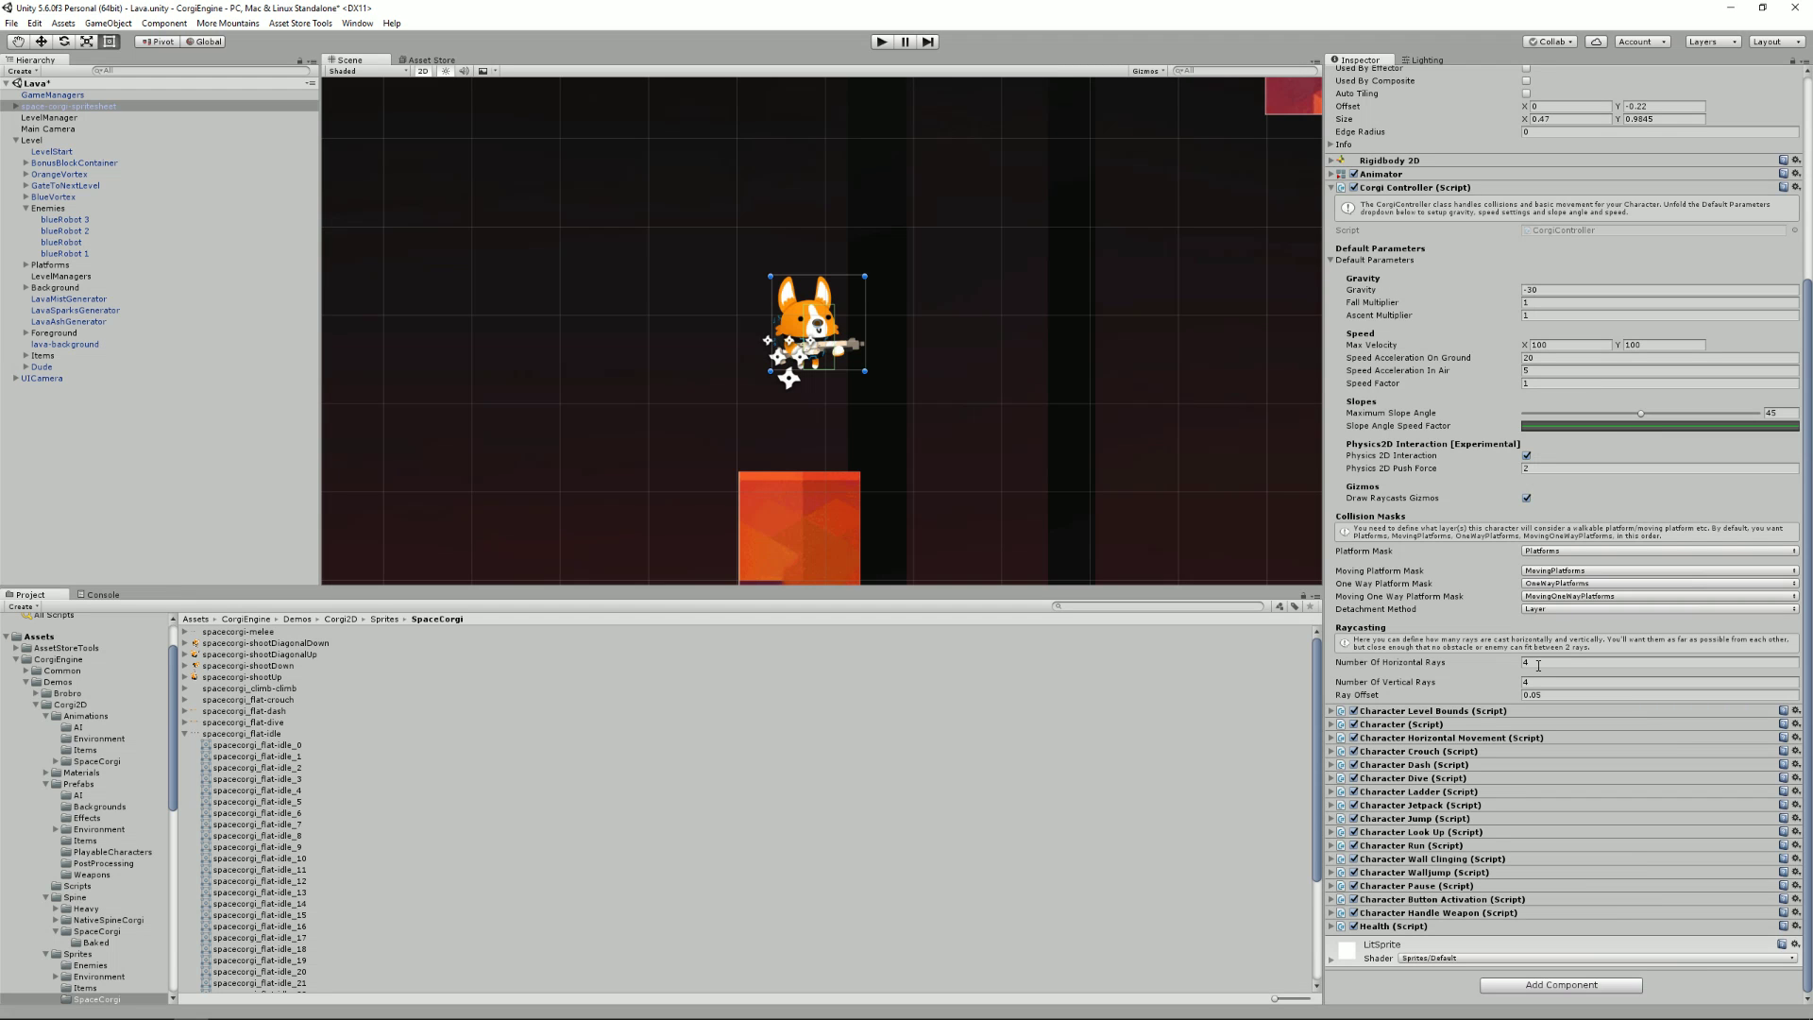
click(1331, 724)
Keep Character Type as Player and Player ID as Player1, then check the Character Model reference
scroll(1434, 695, down, 10)
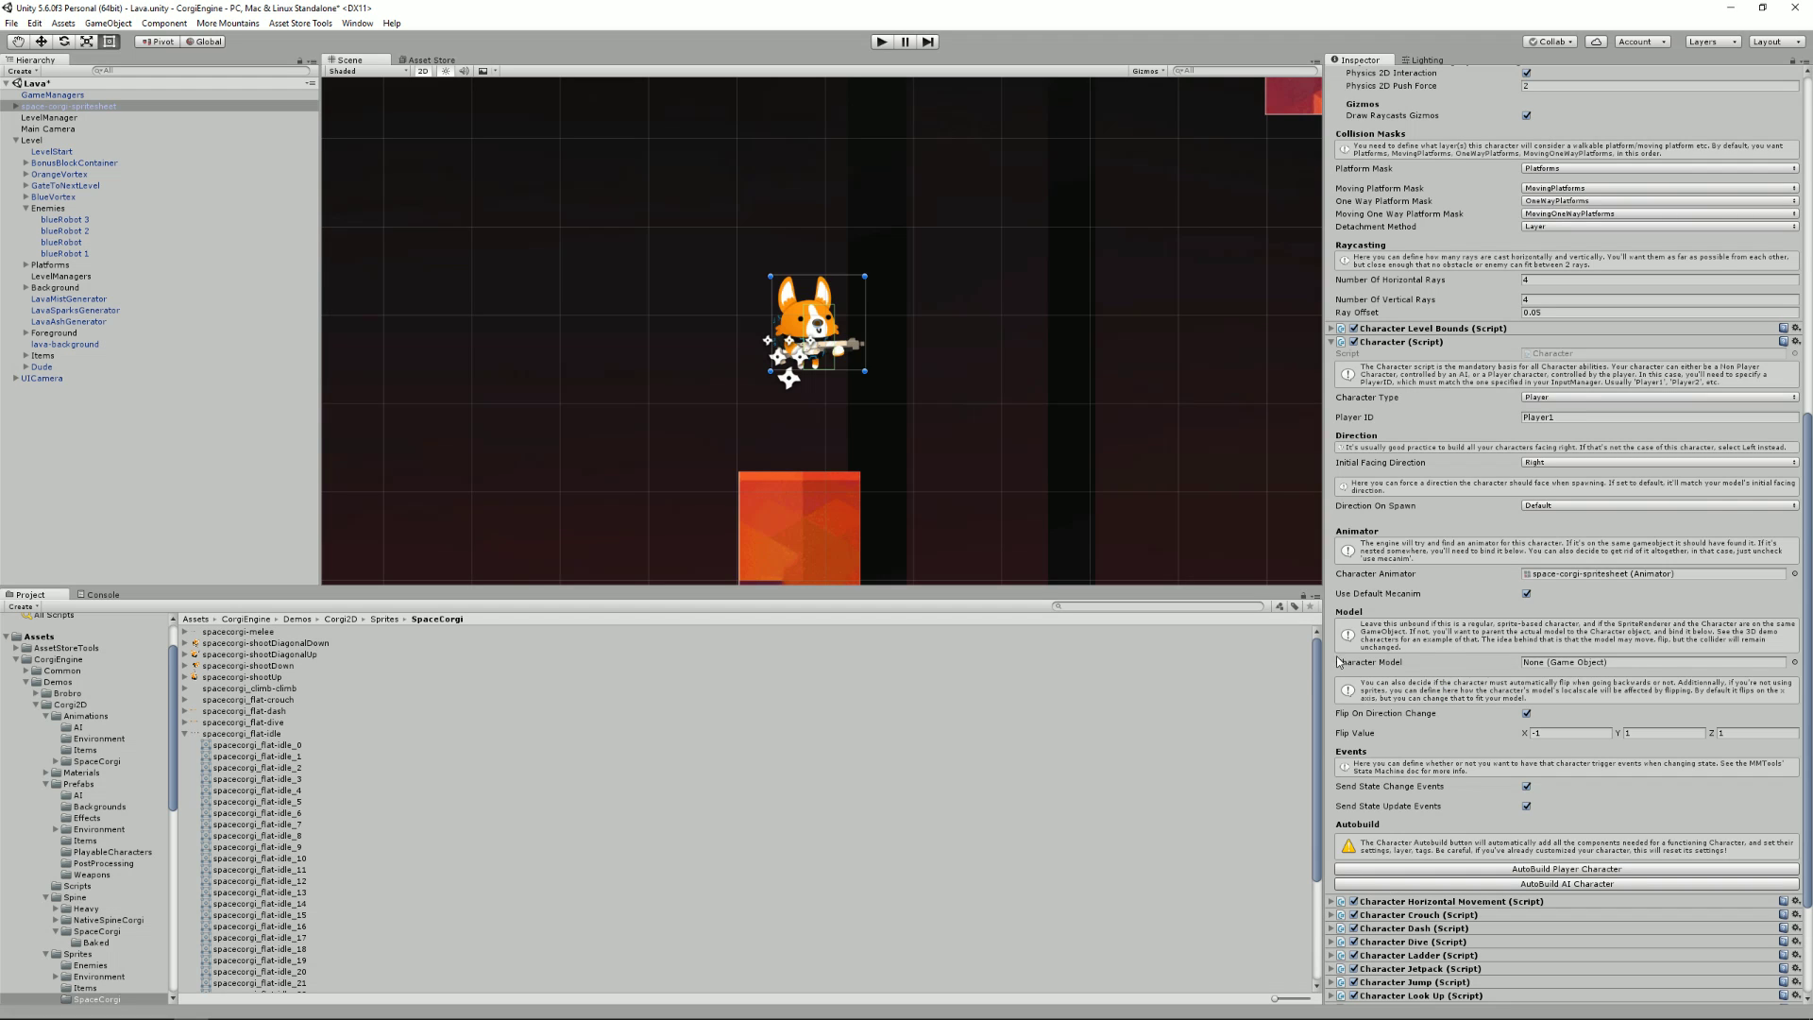
click(1570, 397)
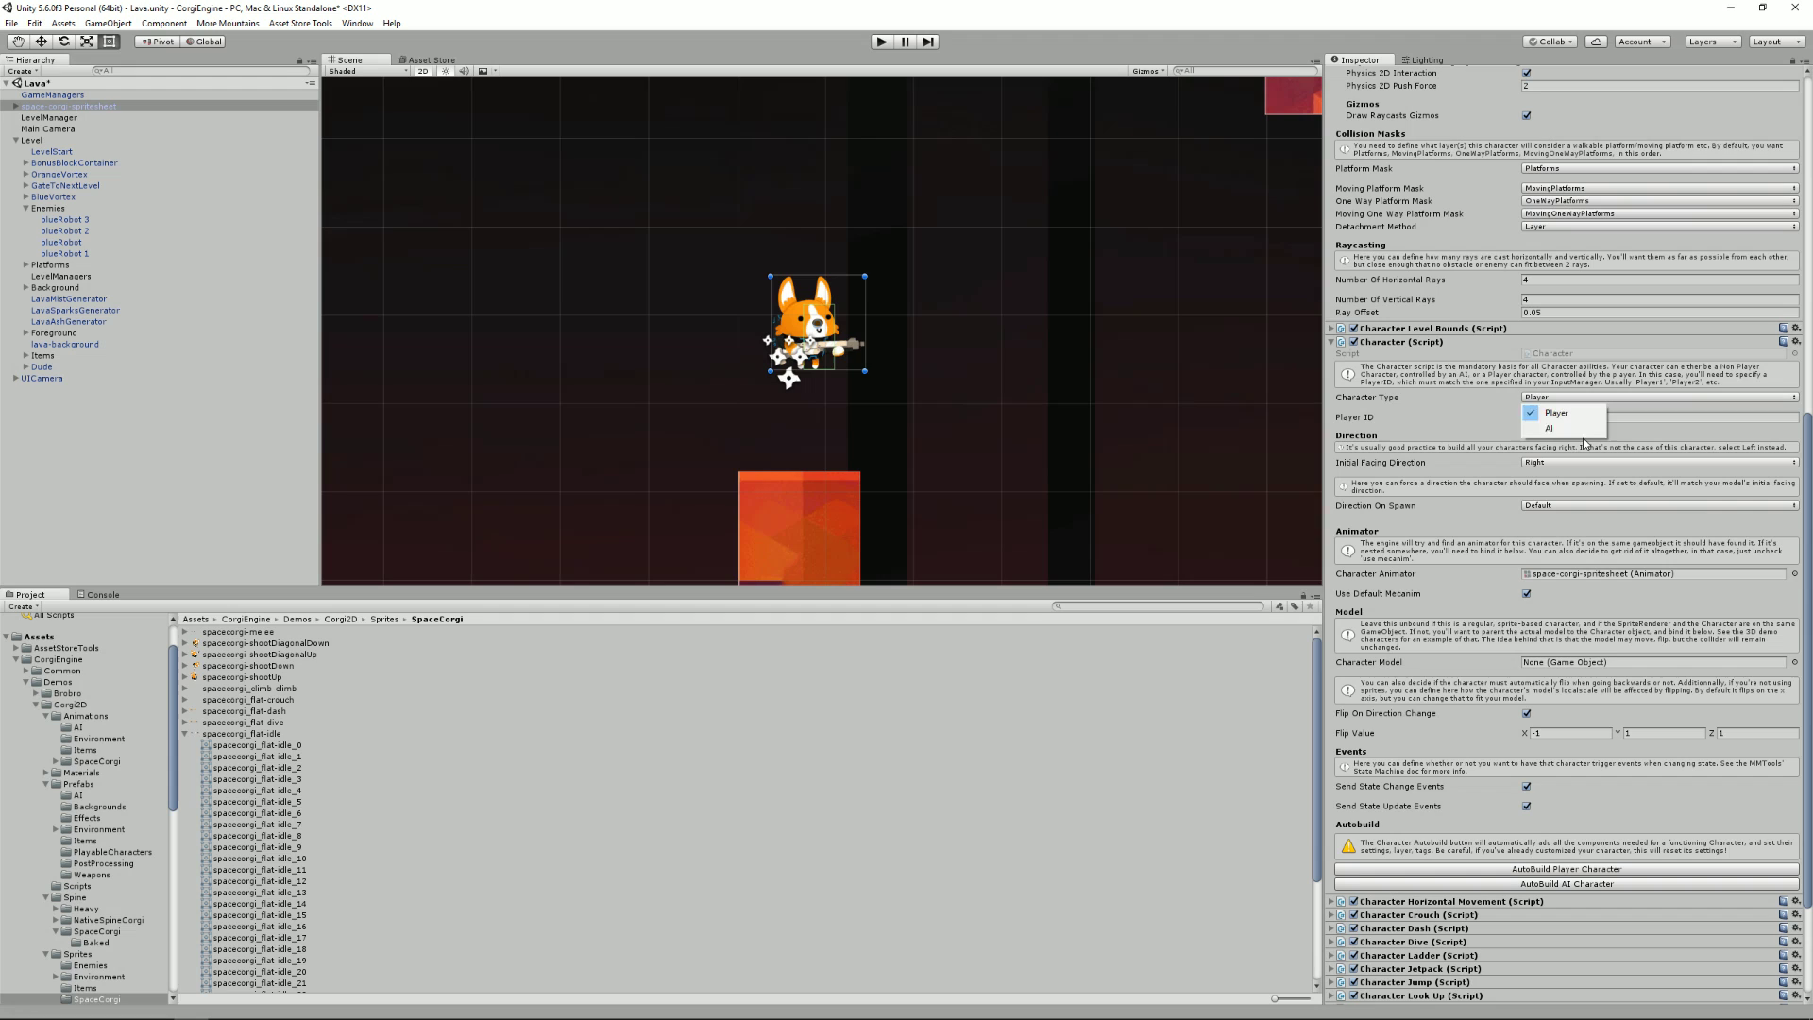
click(1583, 408)
click(1643, 417)
click(1573, 415)
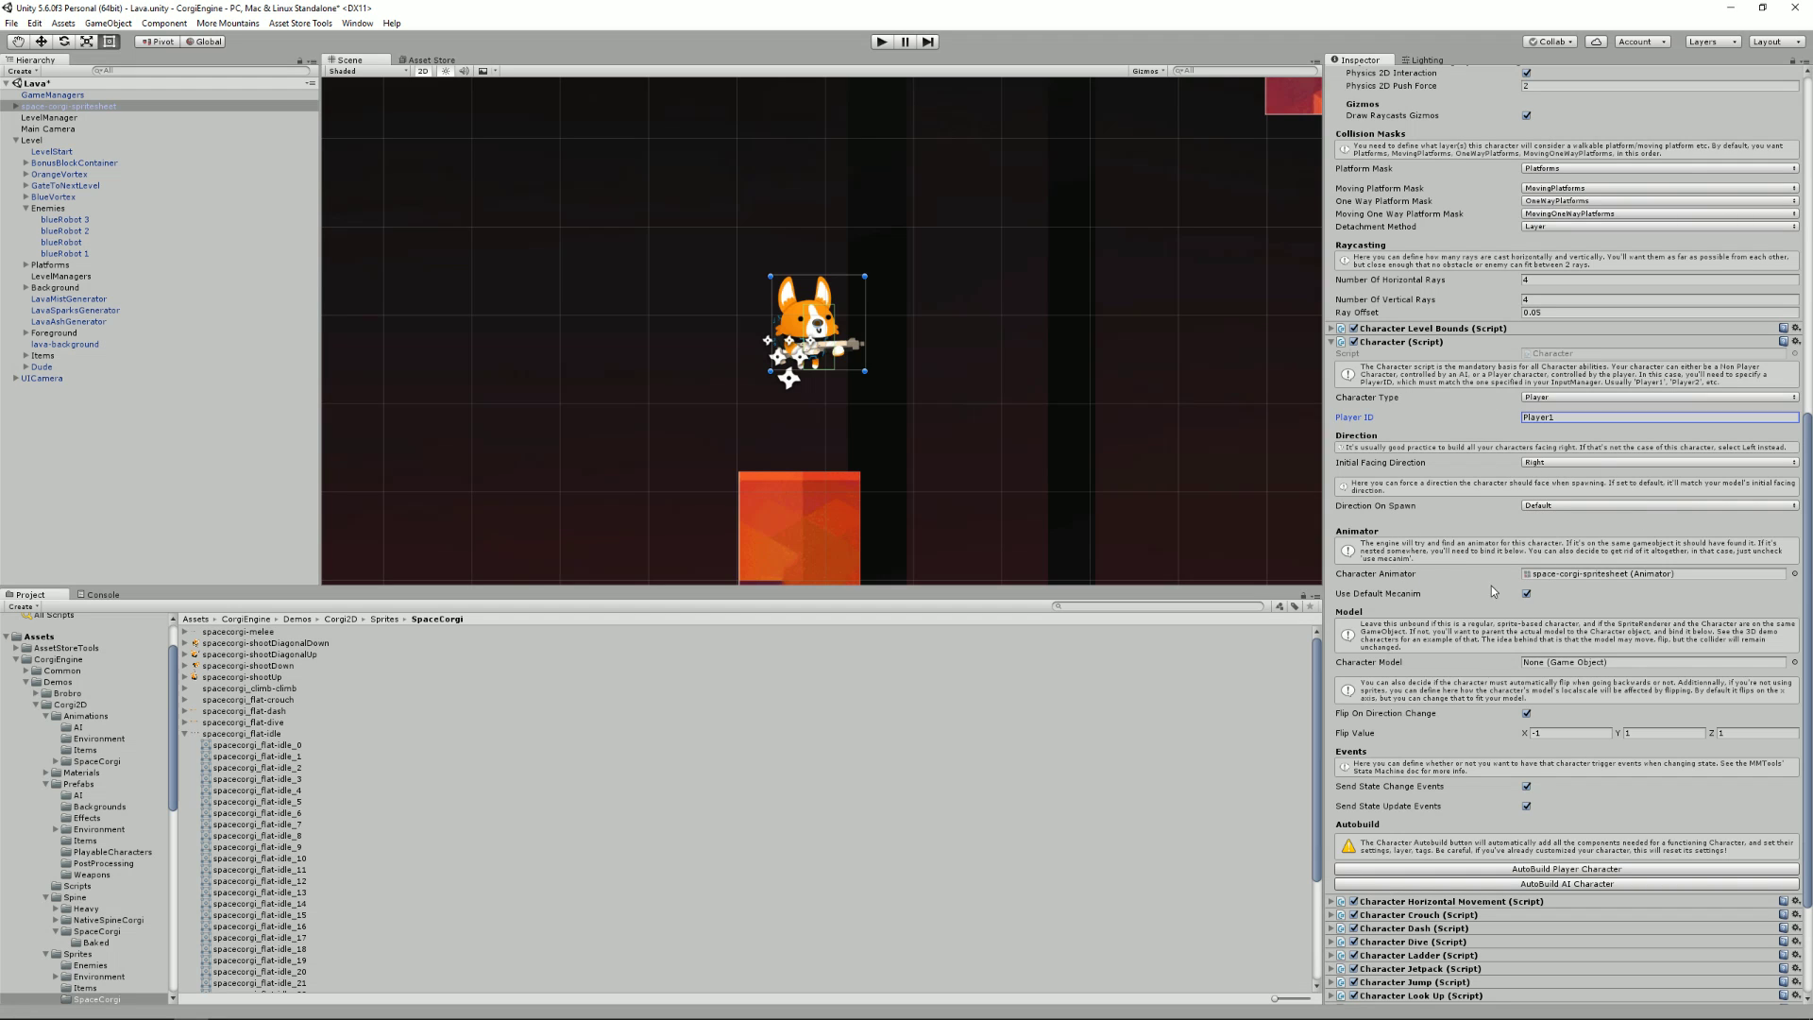
click(1553, 666)
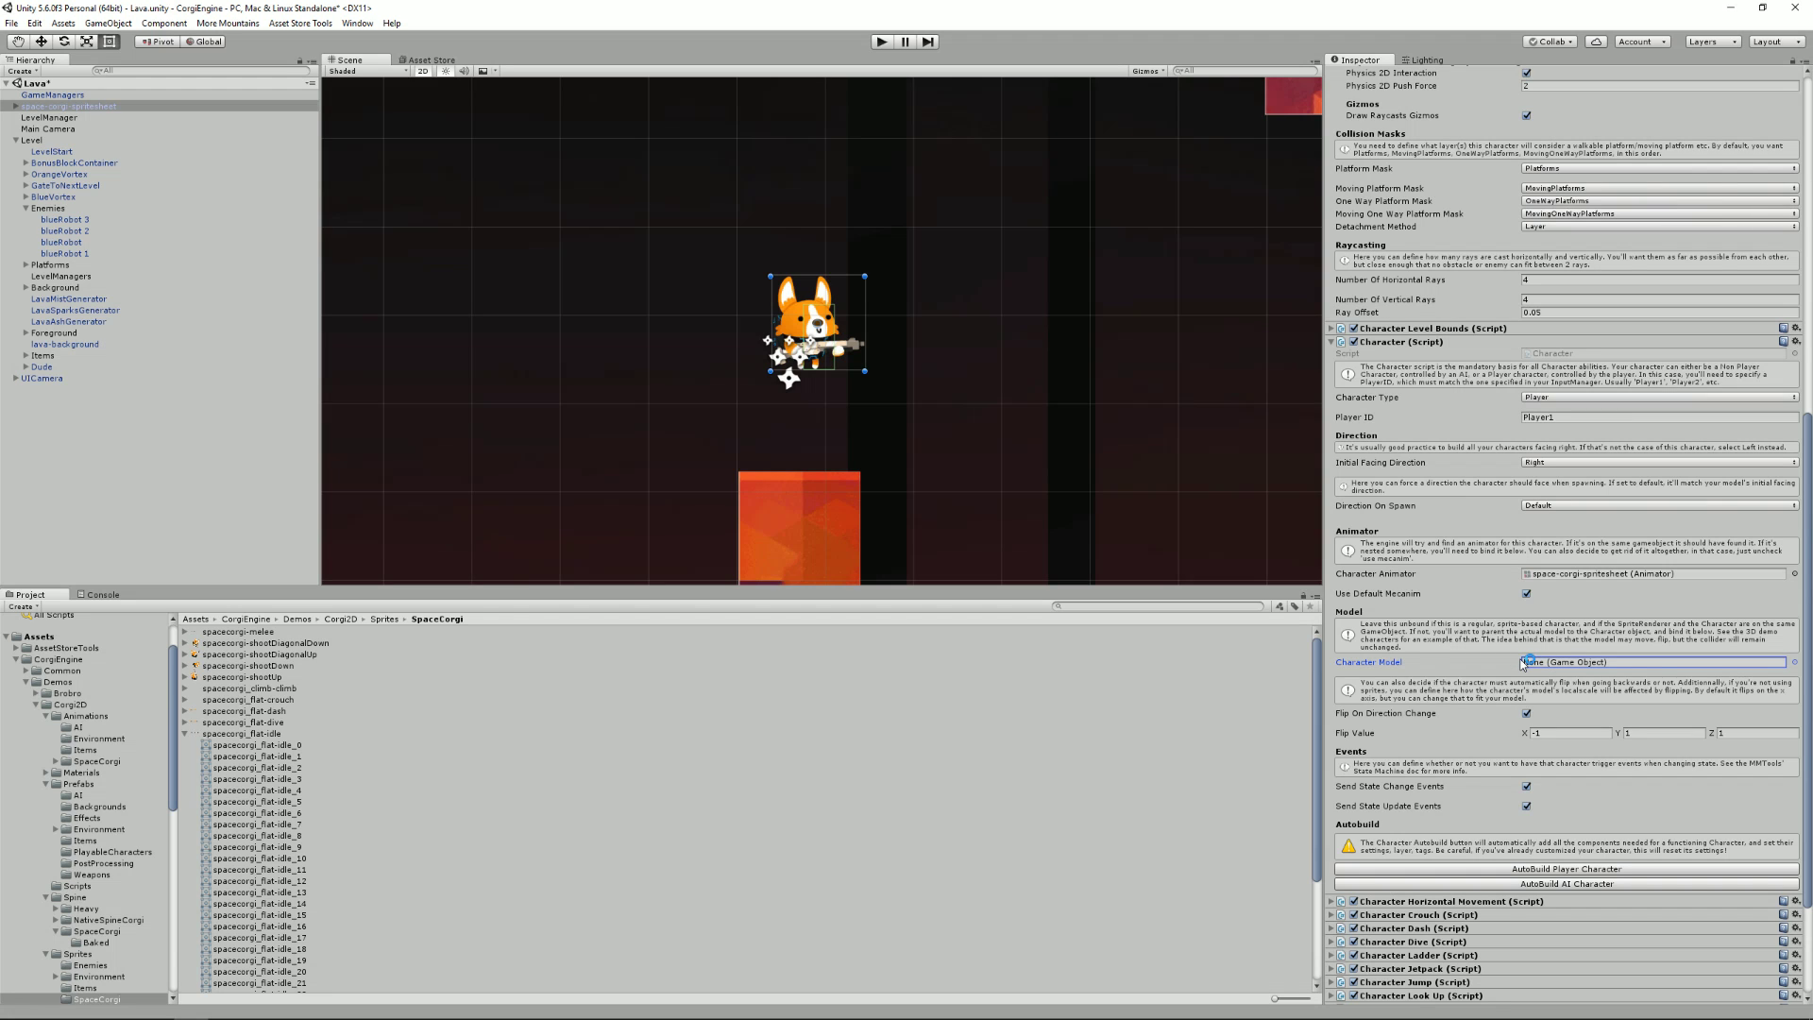
click(1332, 342)
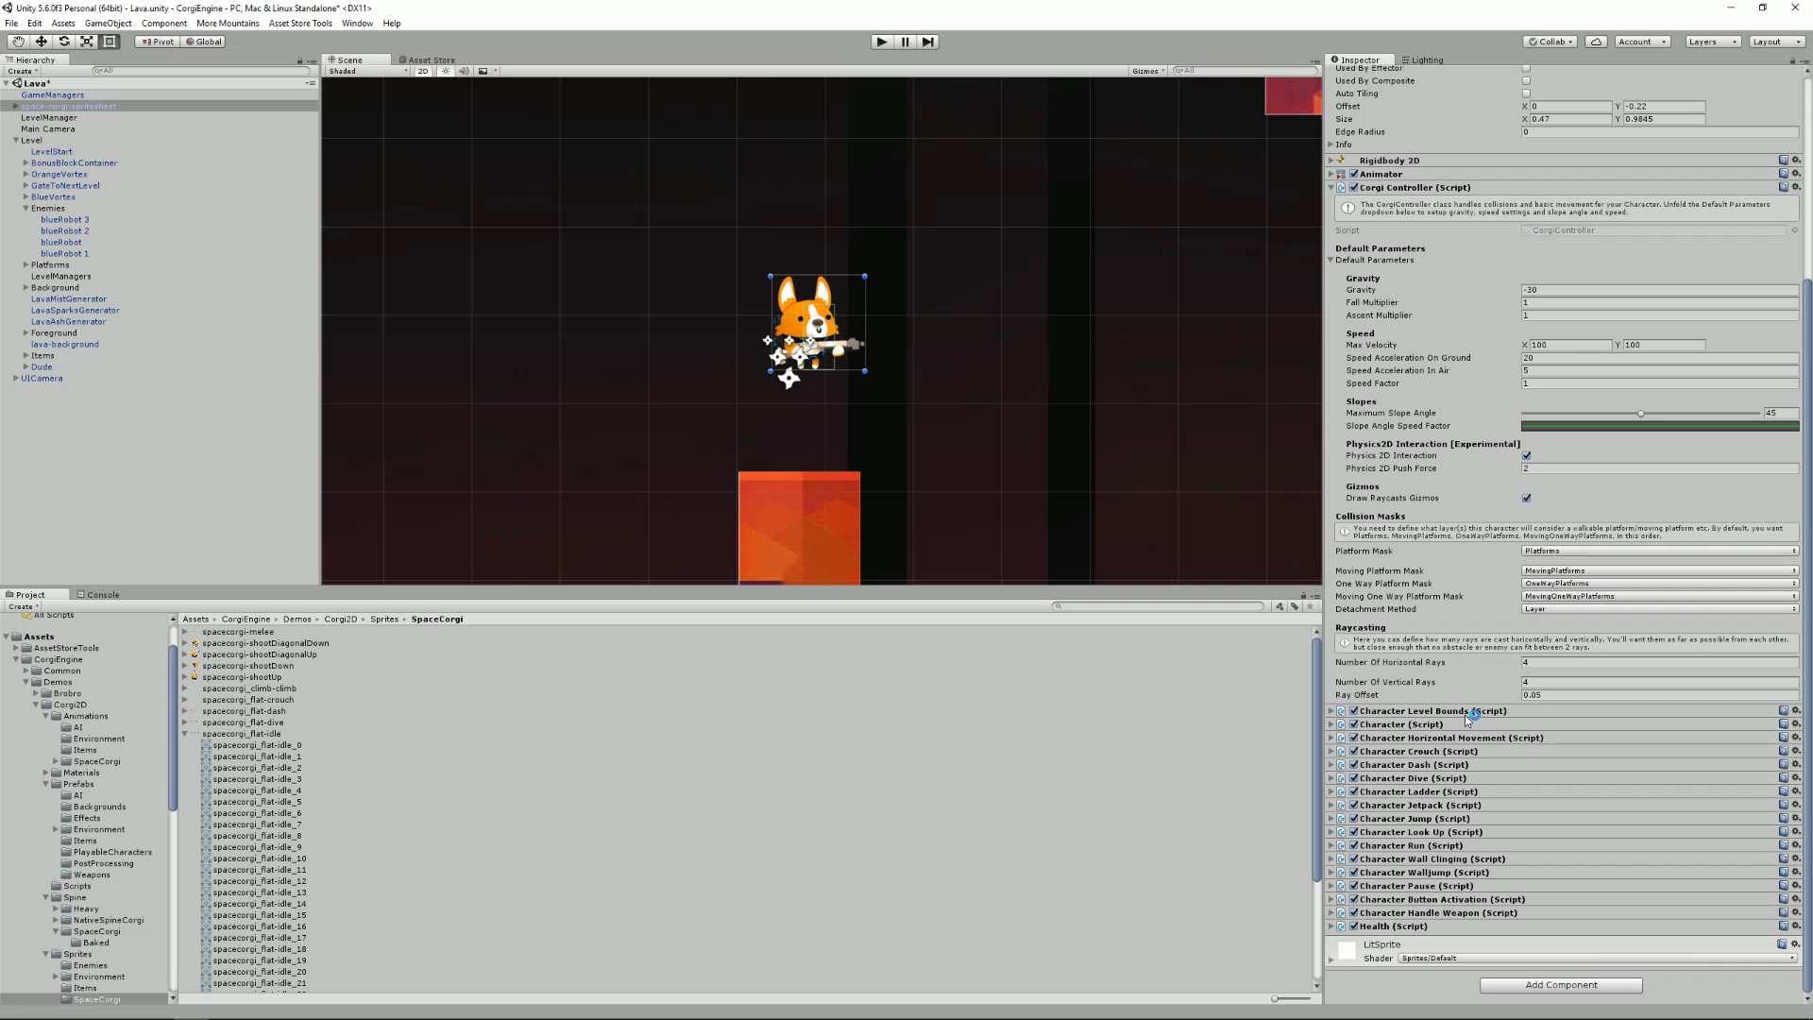
click(1332, 926)
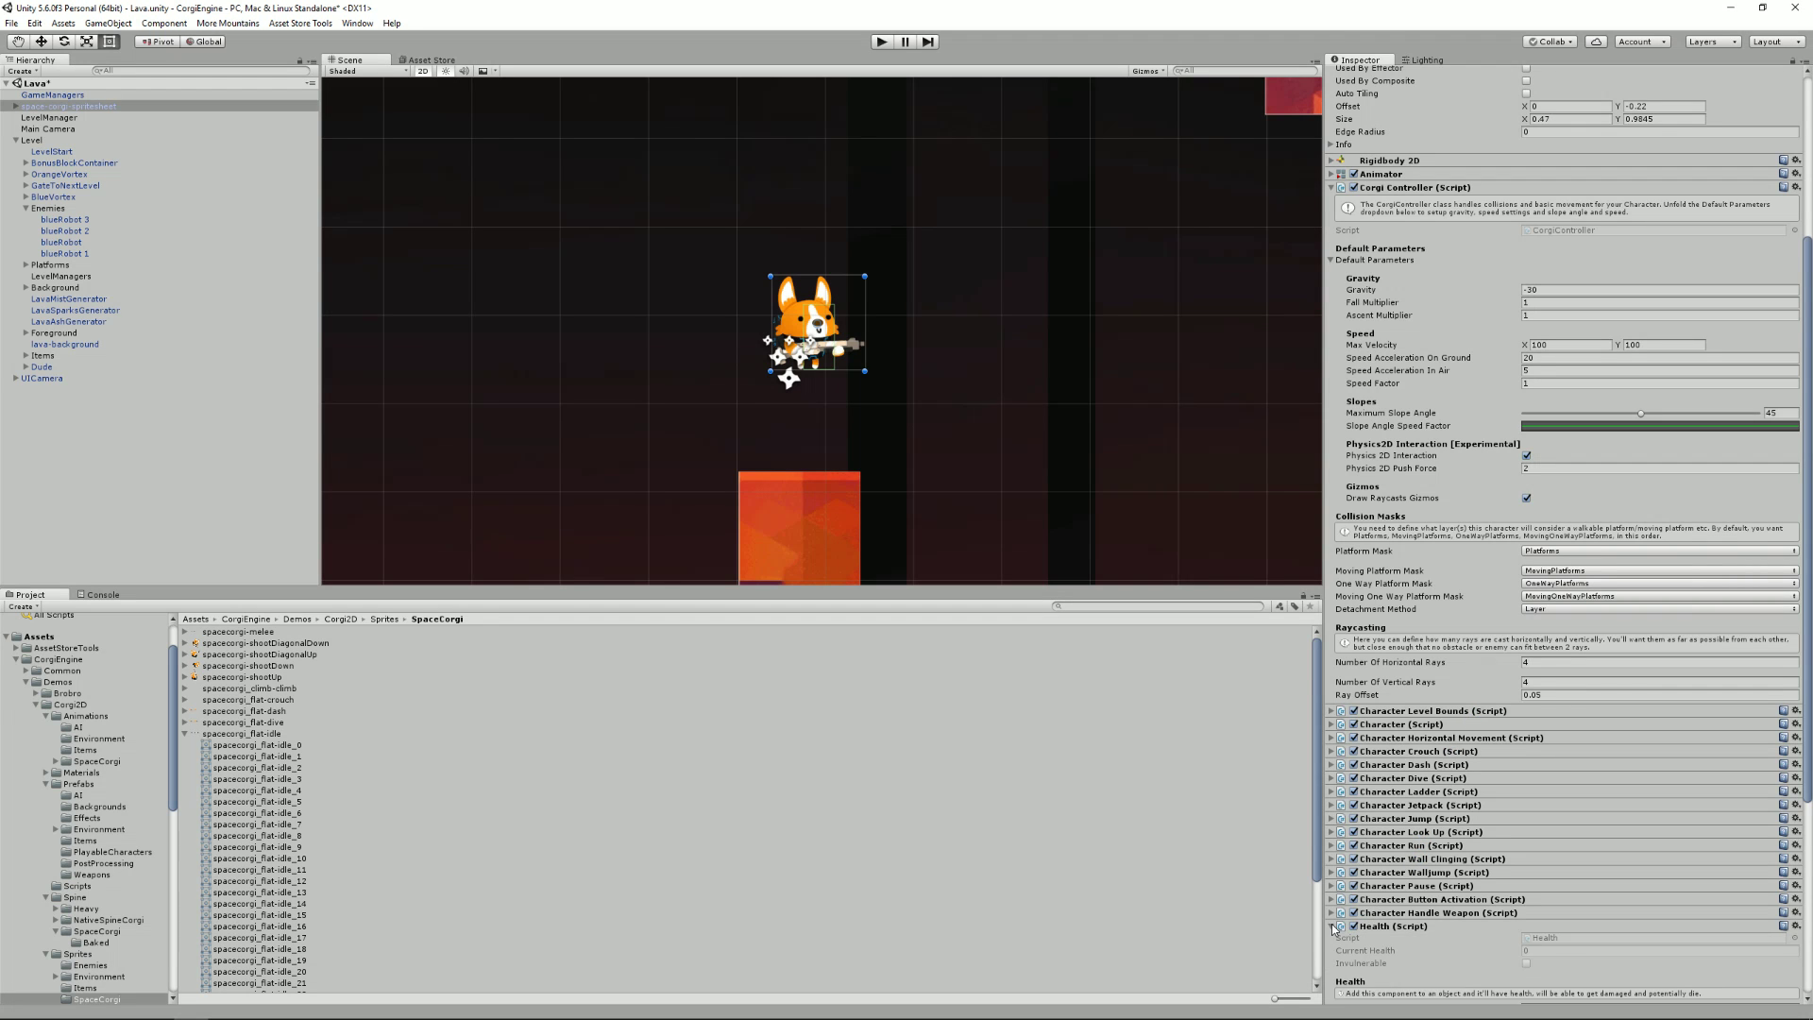
scroll(1499, 734, down, 6)
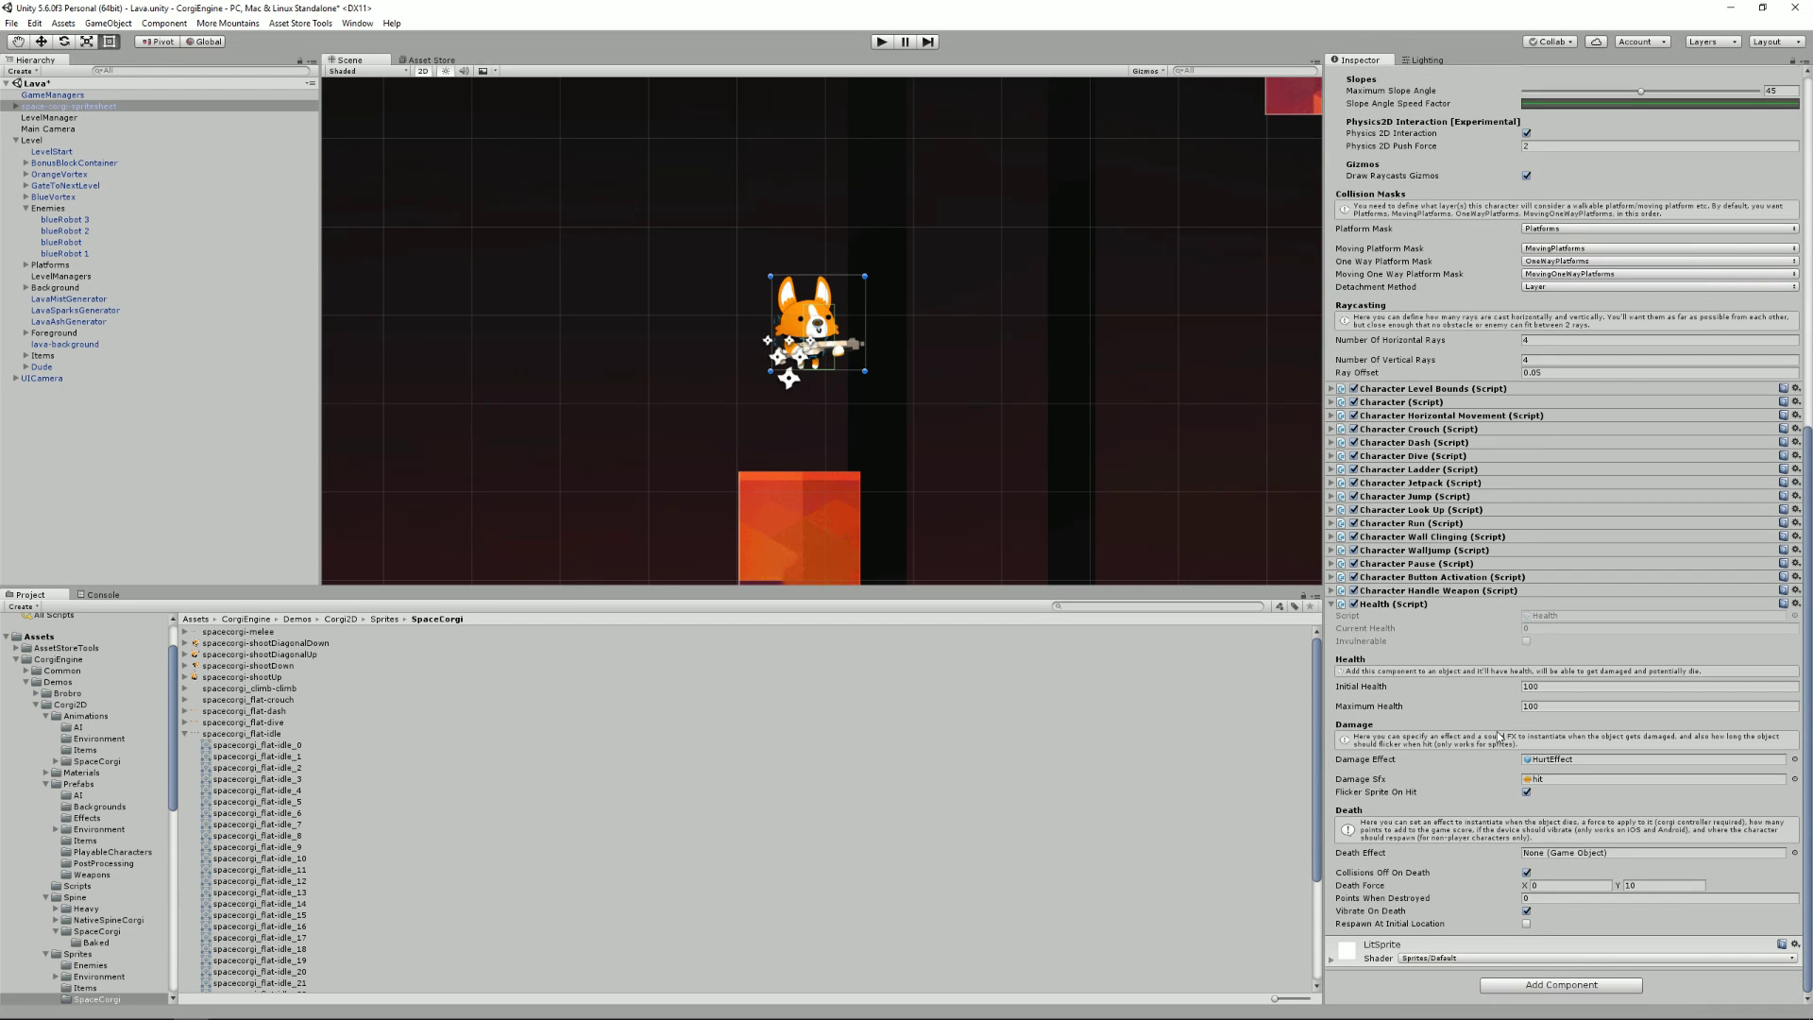
click(1557, 686)
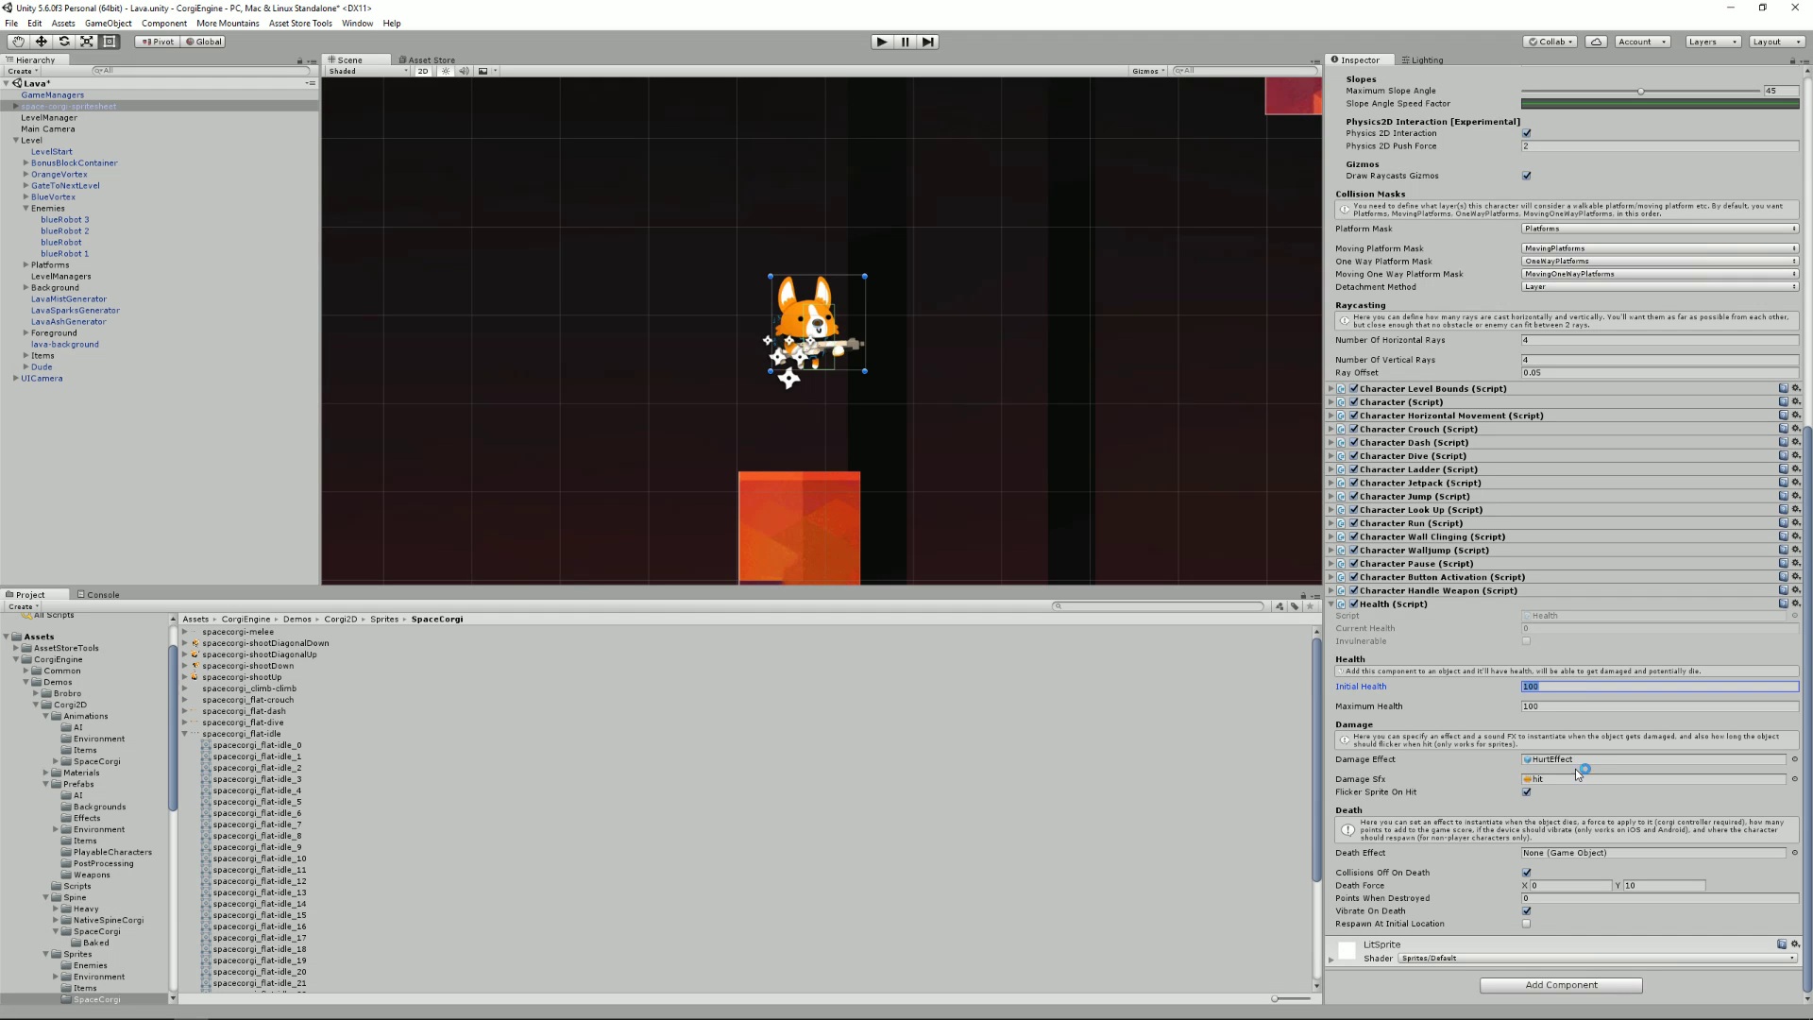
click(1549, 853)
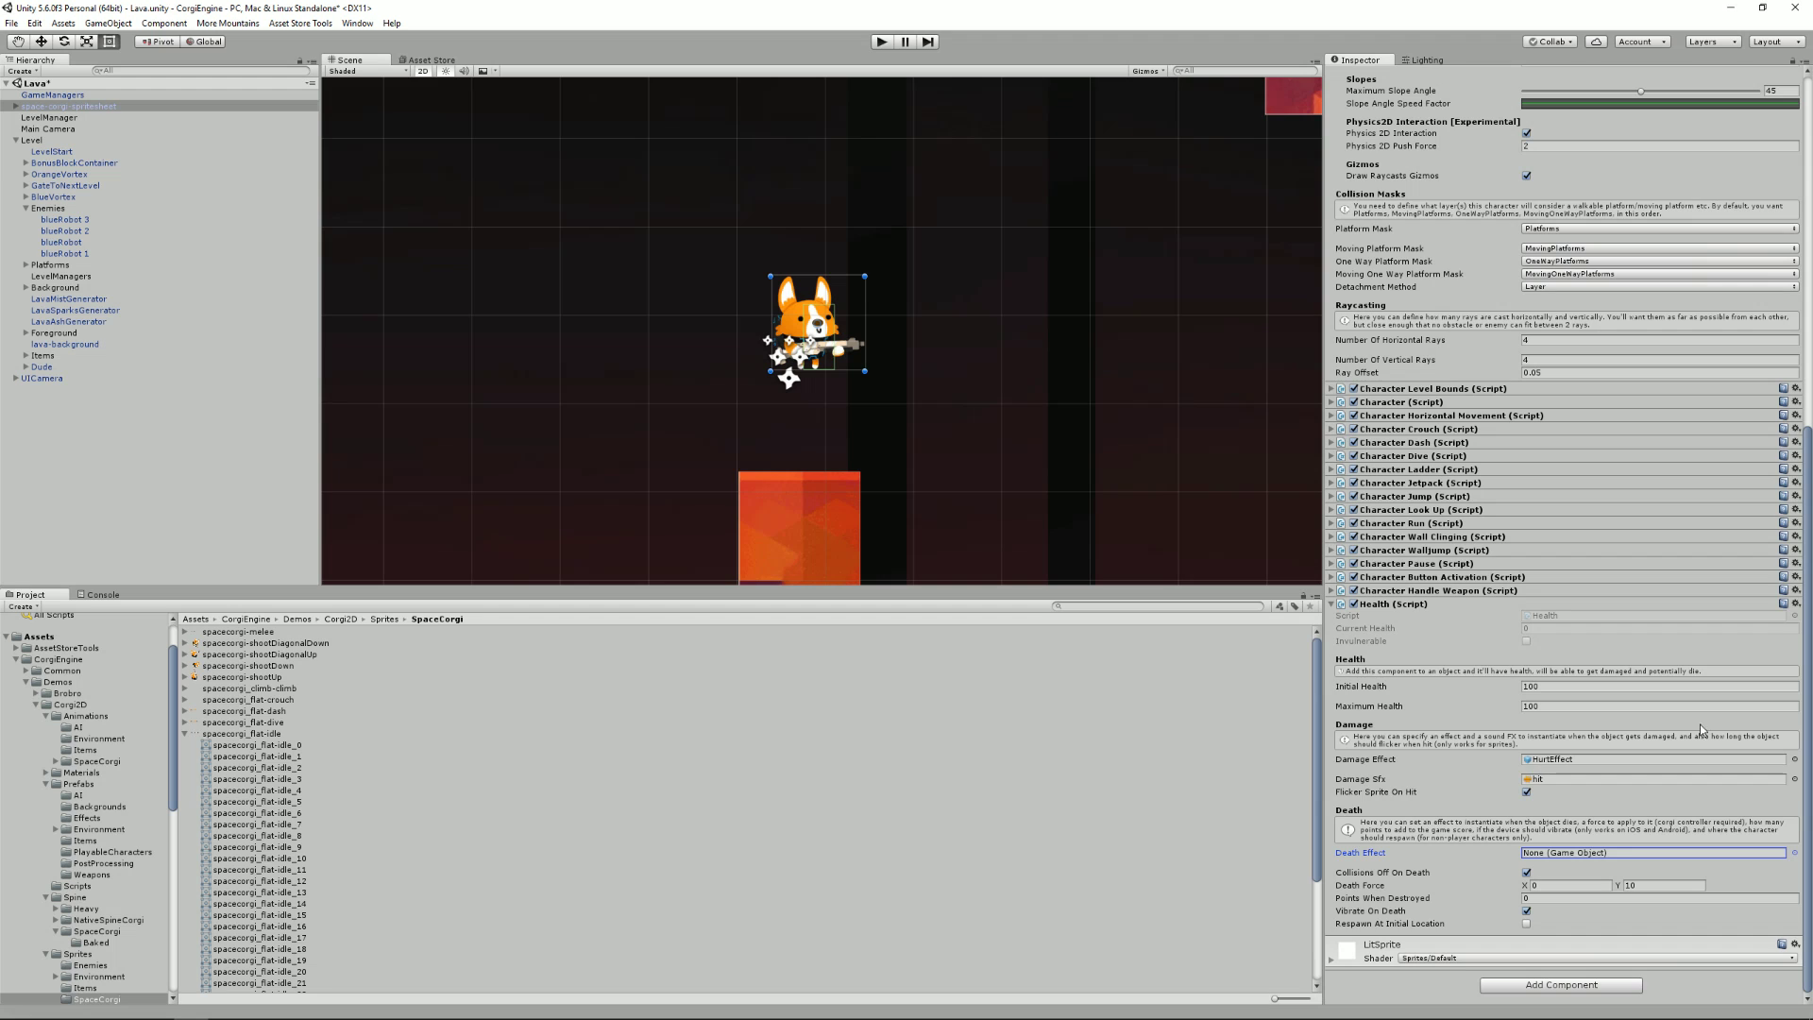
click(1330, 603)
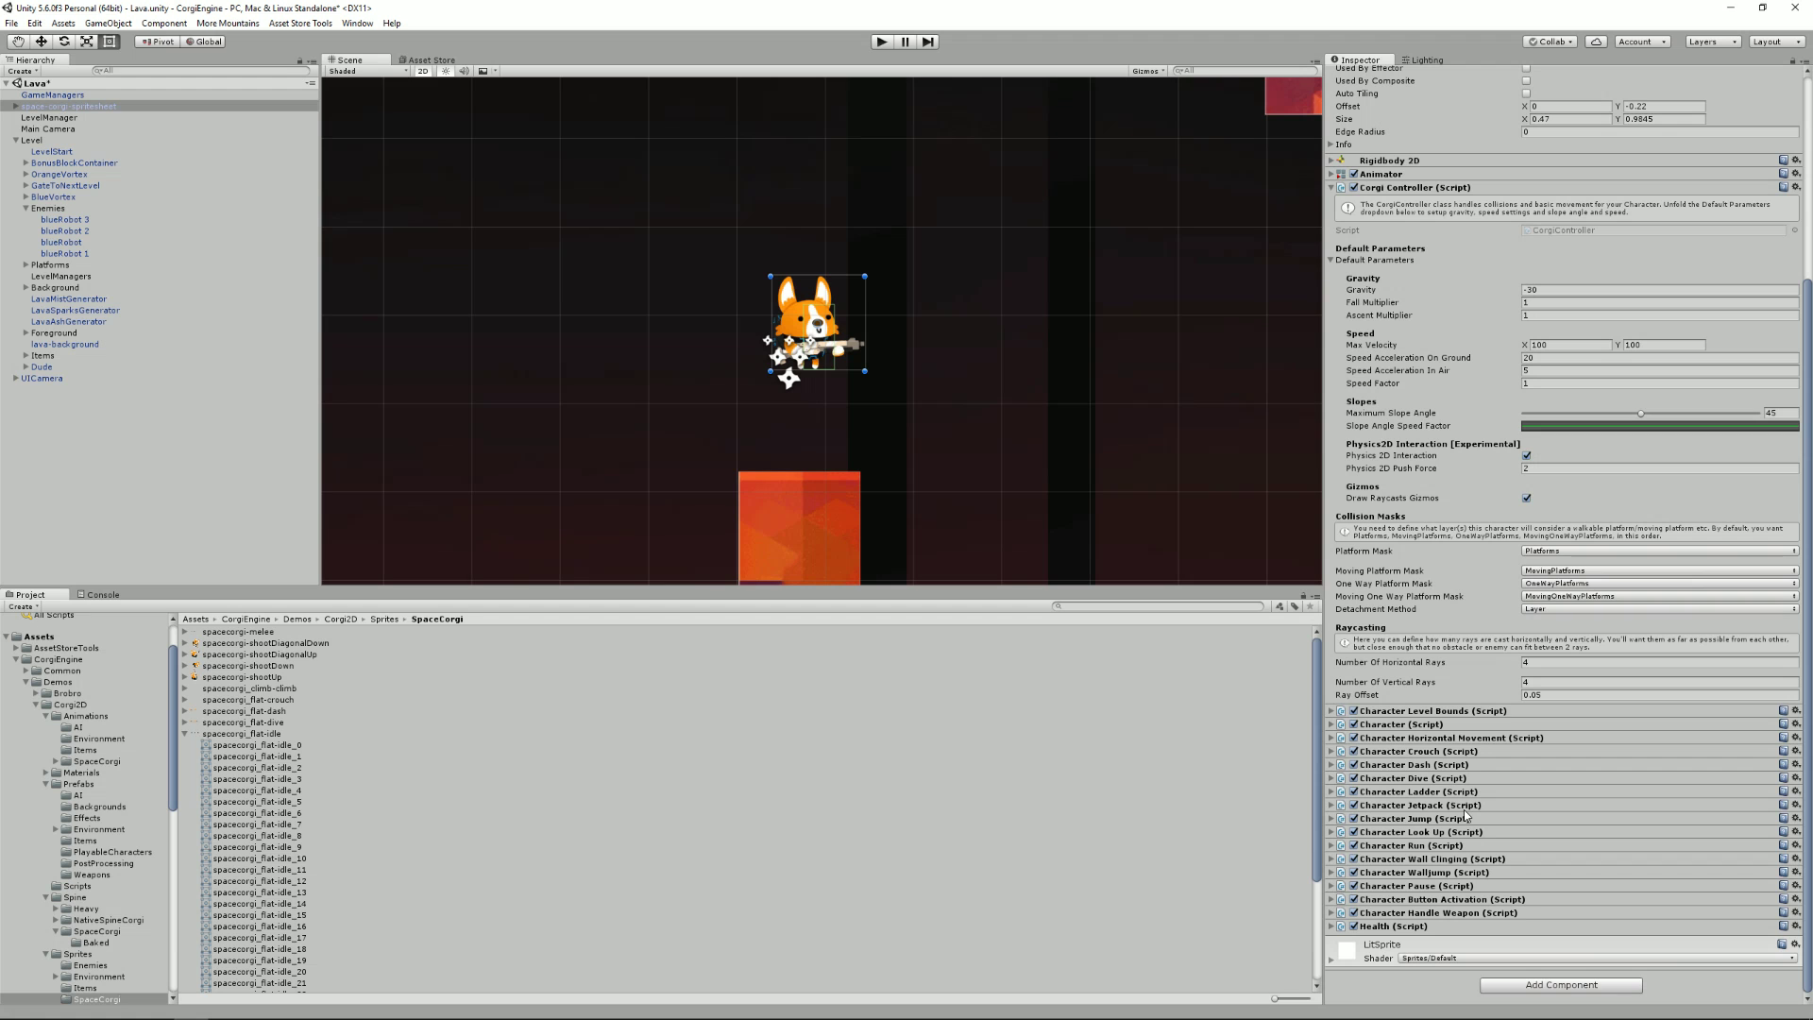
Select the blue robot, review its AI Walk and AI Shoot On Sight settings, then start Play mode
scroll(1074, 257, down, 5)
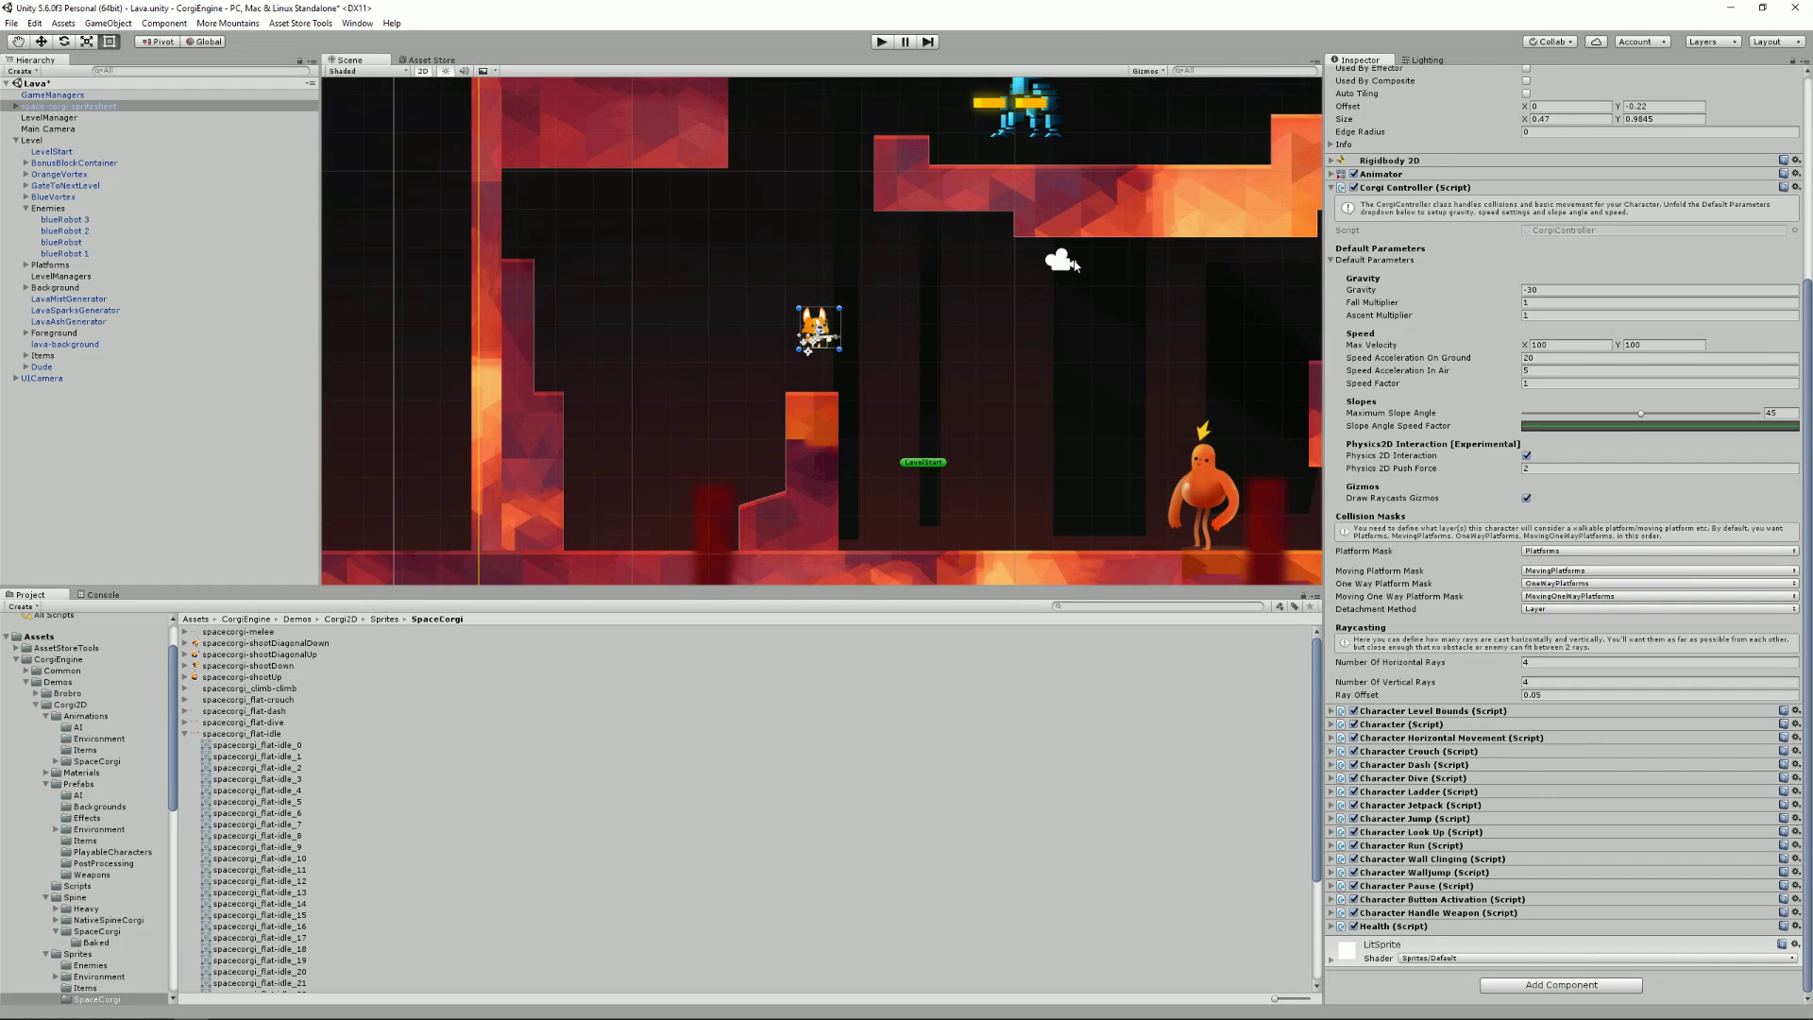
scroll(1074, 265, down, 2)
middle_drag(1074, 265, 876, 321)
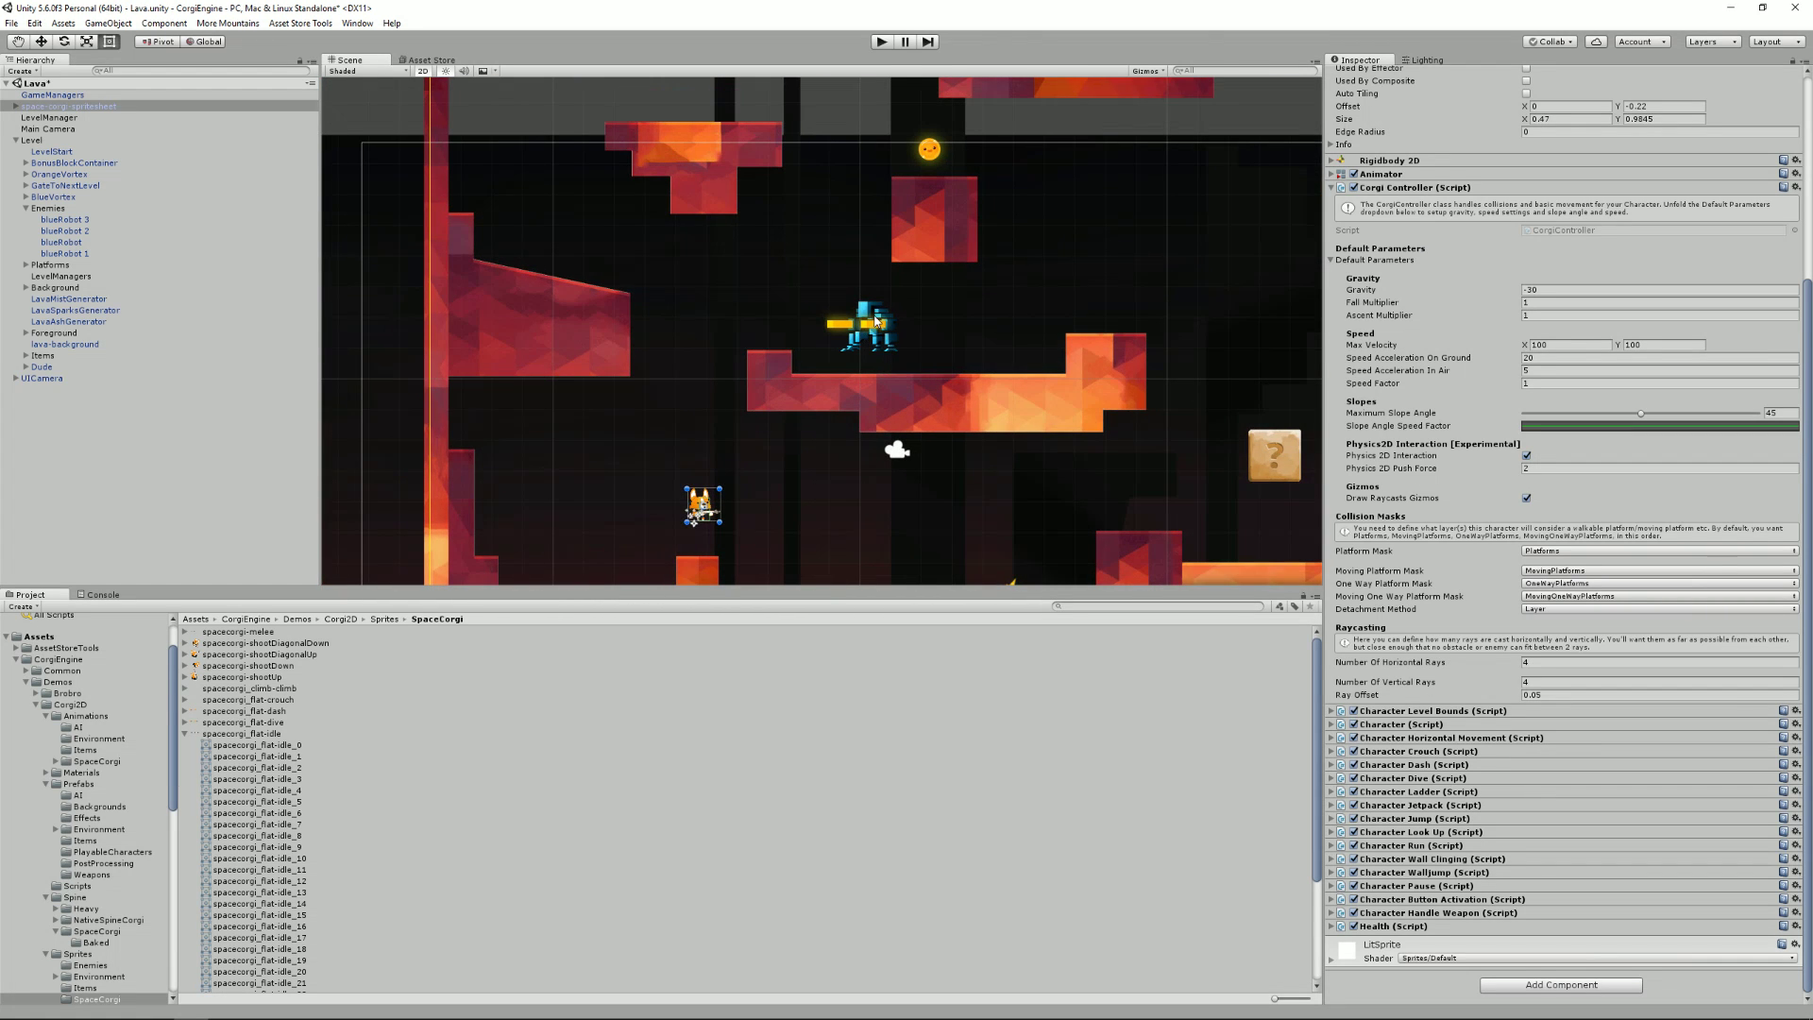
click(876, 321)
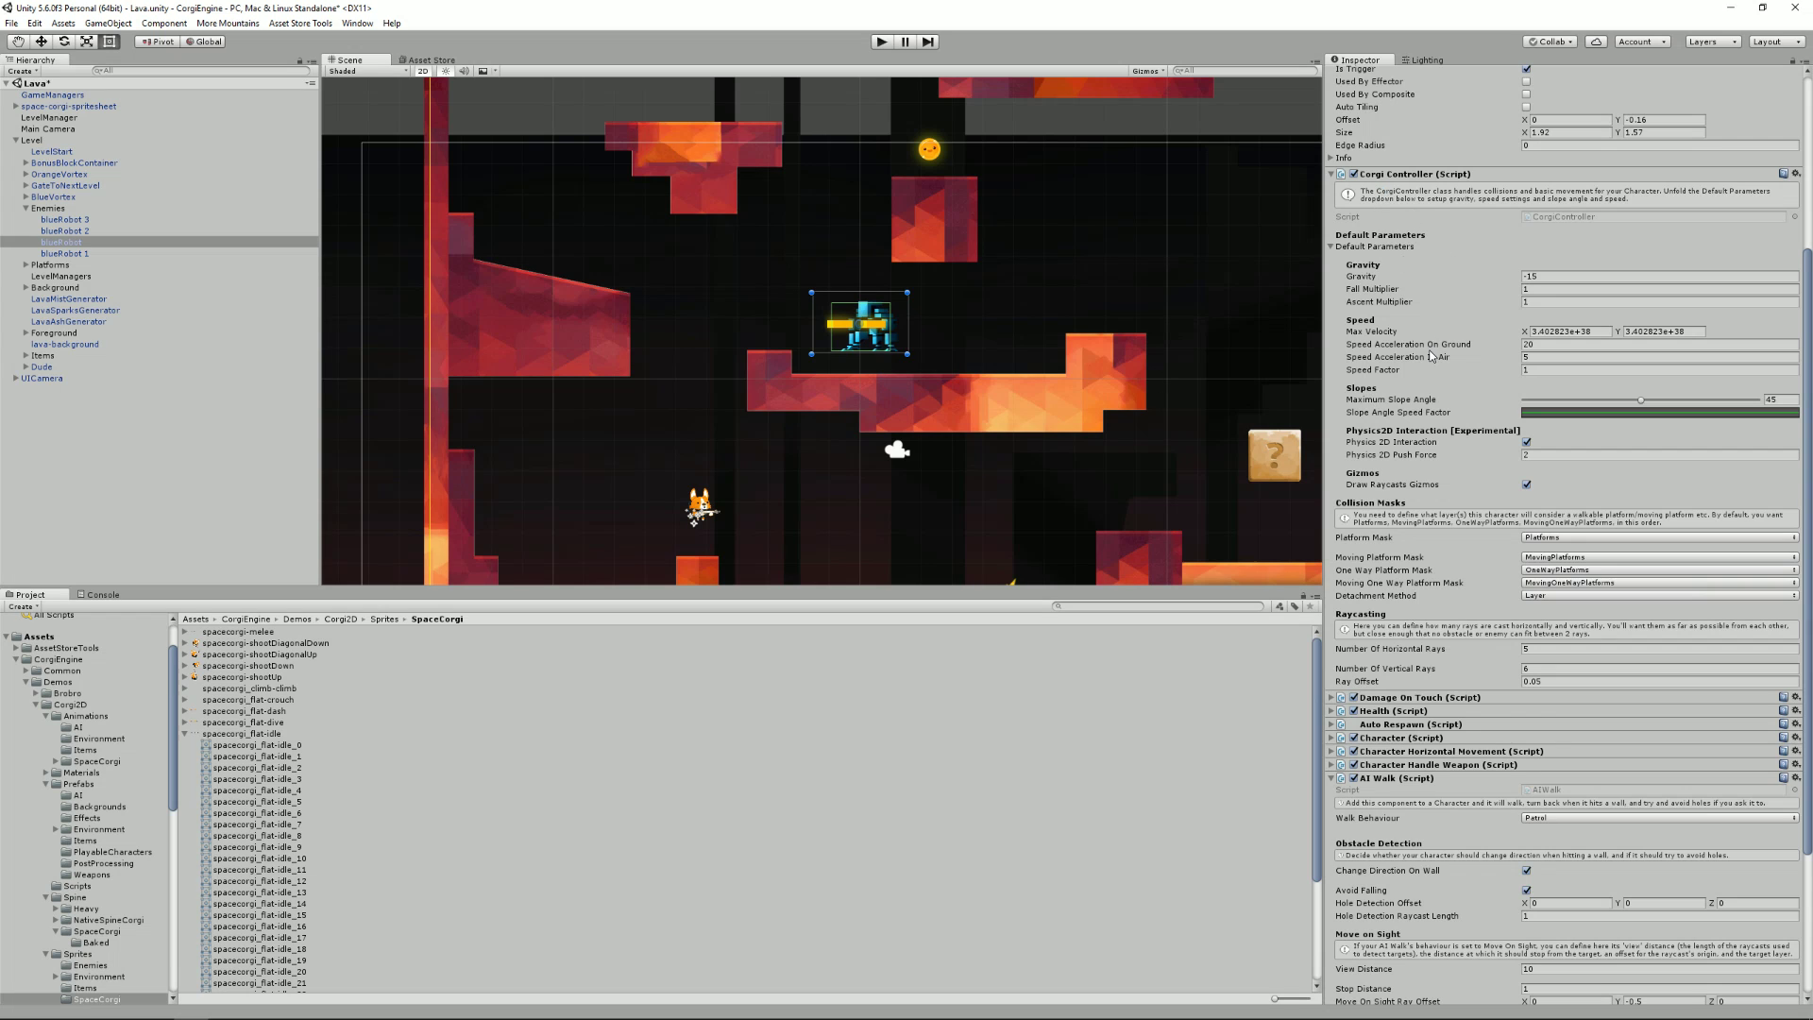
scroll(1418, 444, down, 5)
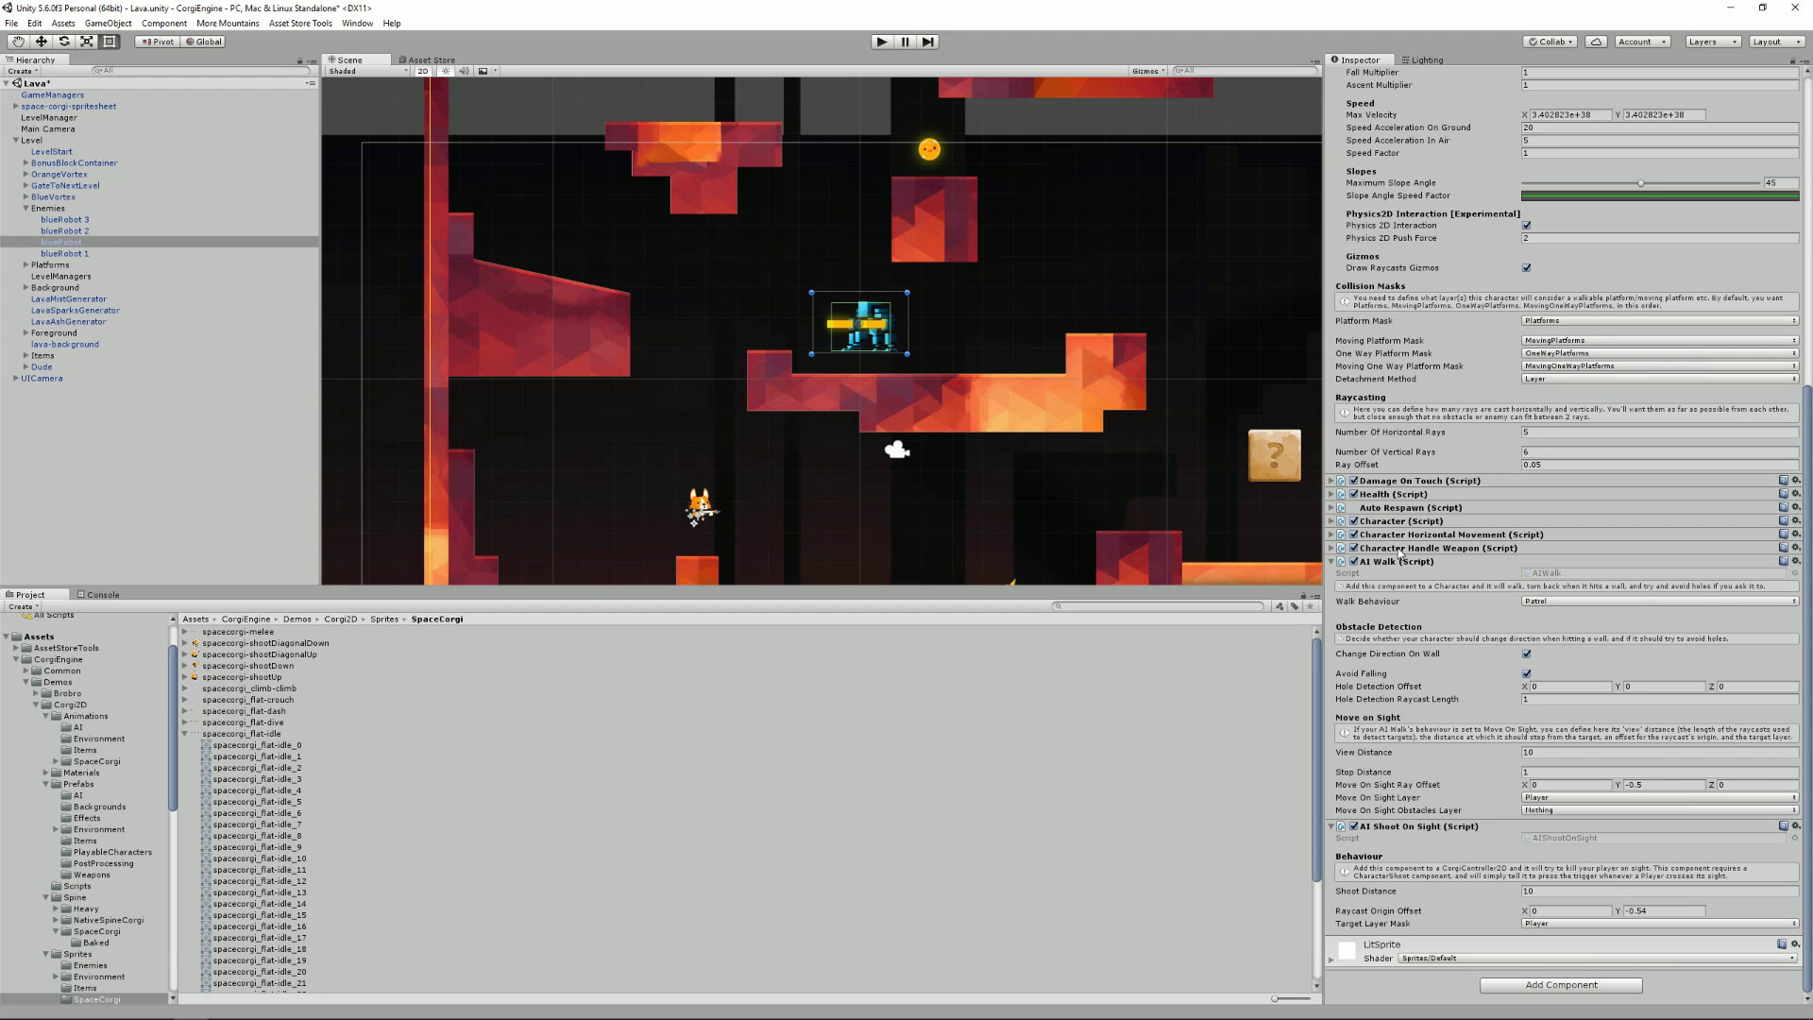
scroll(1425, 444, up, 8)
click(1331, 217)
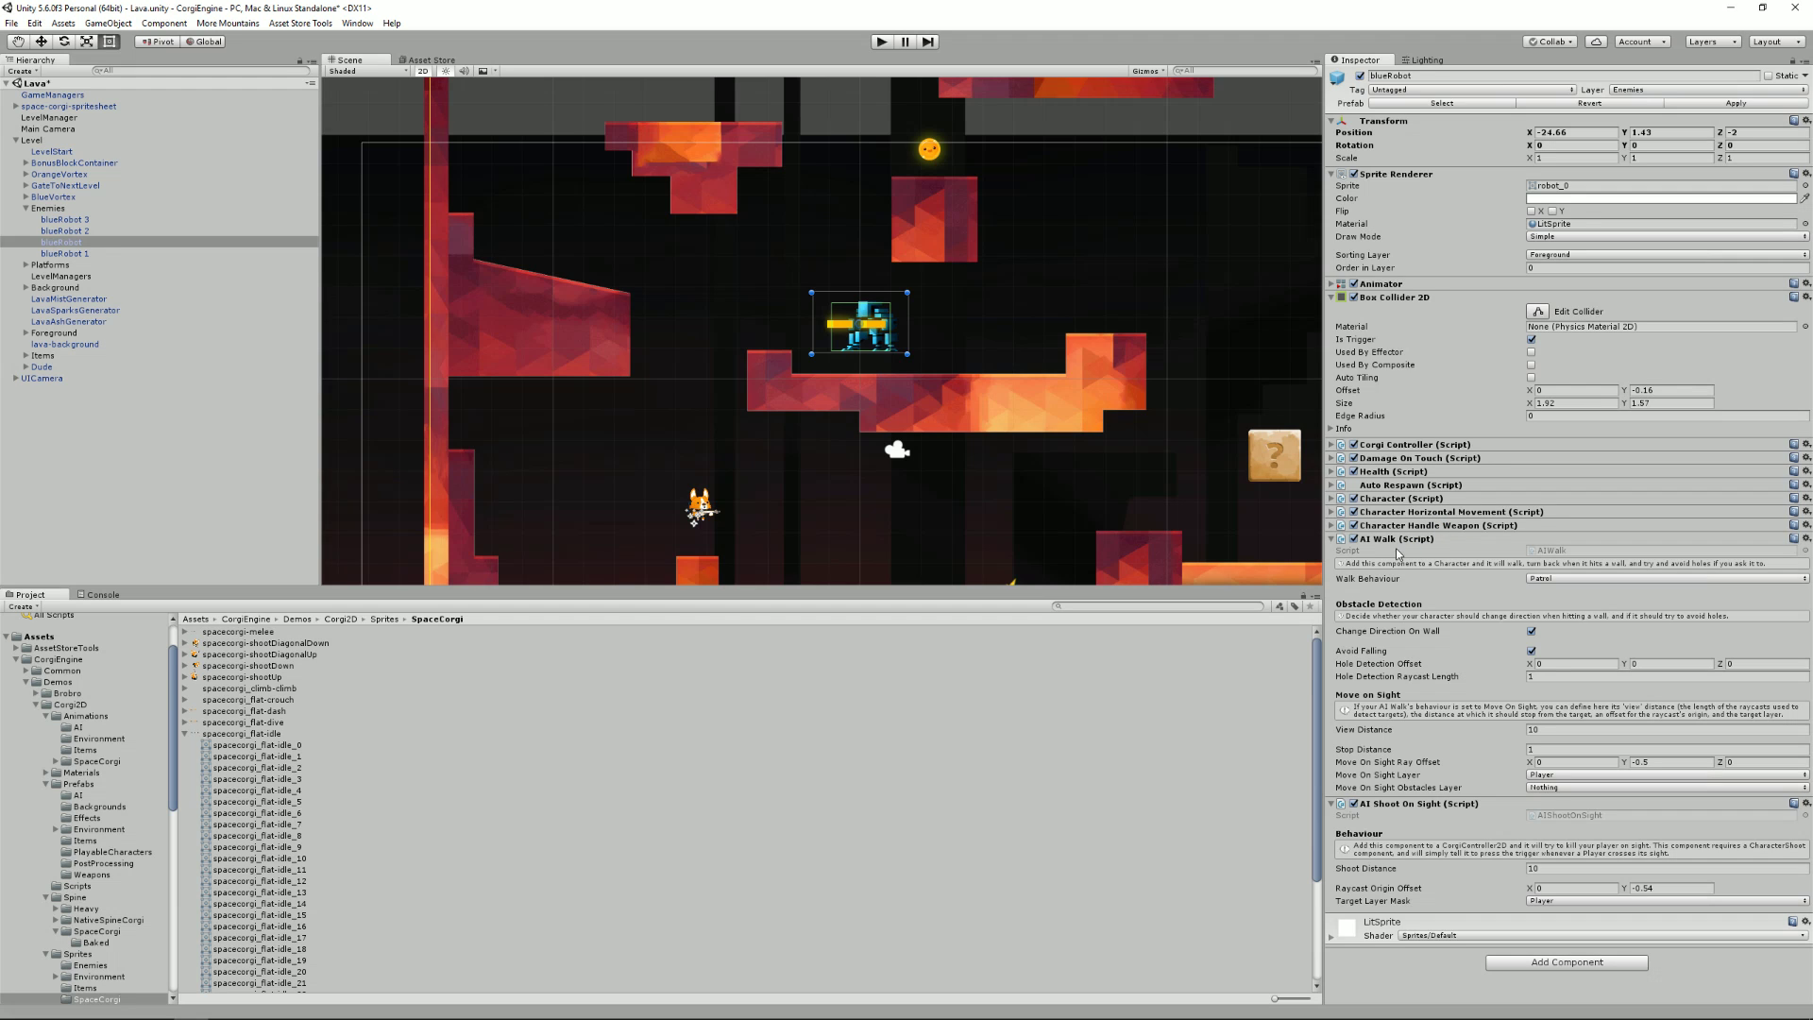
click(883, 44)
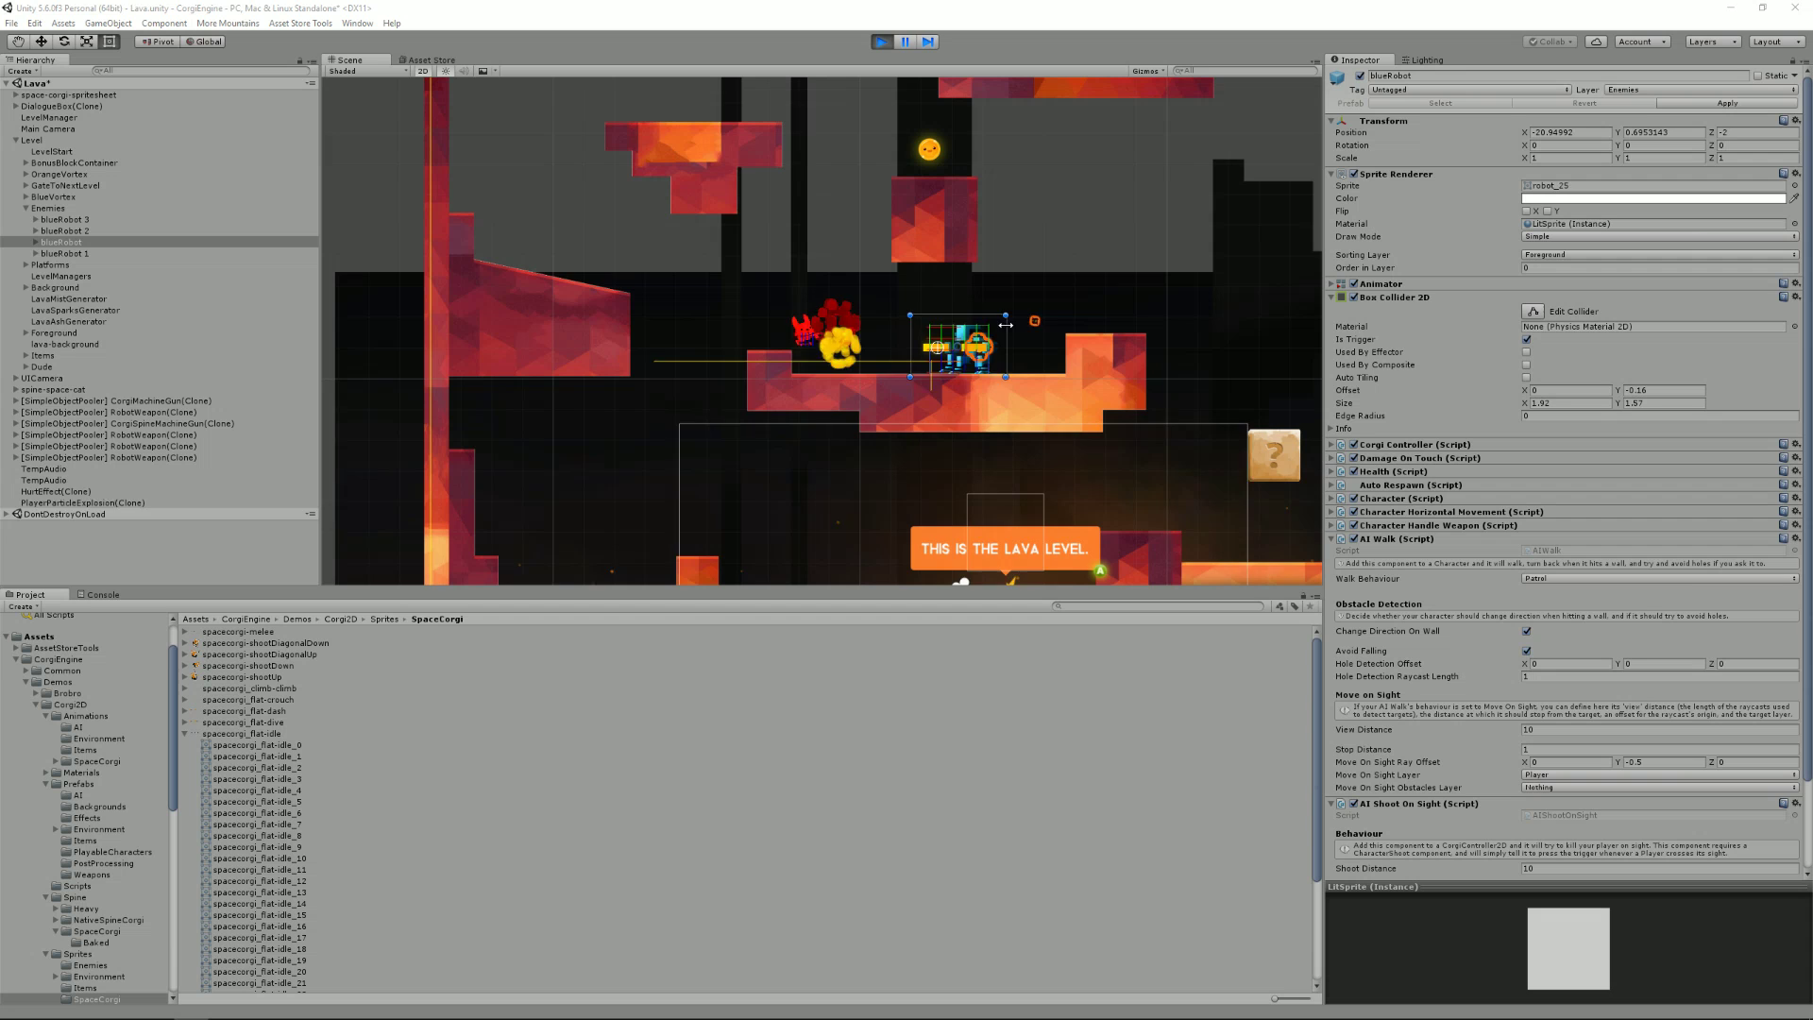
Stop the corgi play test, returning the Lava scene to editing
click(883, 43)
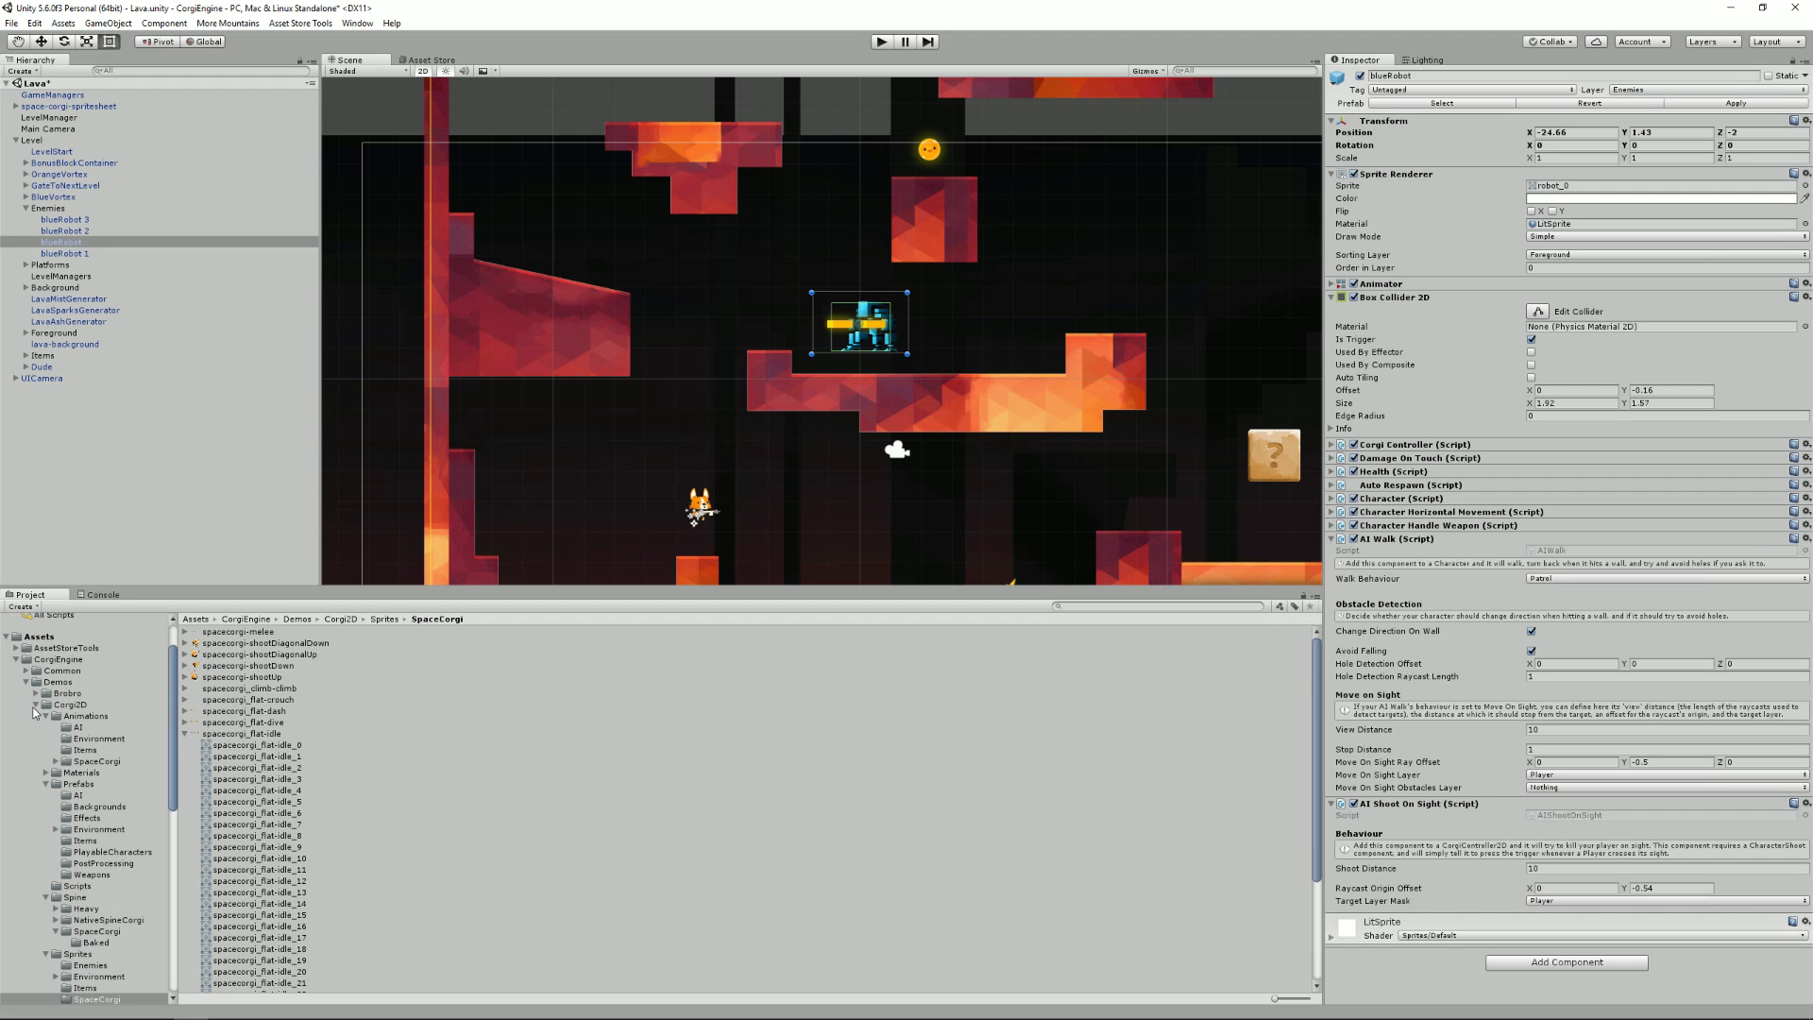
Open Demos > Minimal > MinimalLevel without saving Lava, expand Level and centre the room
click(51, 682)
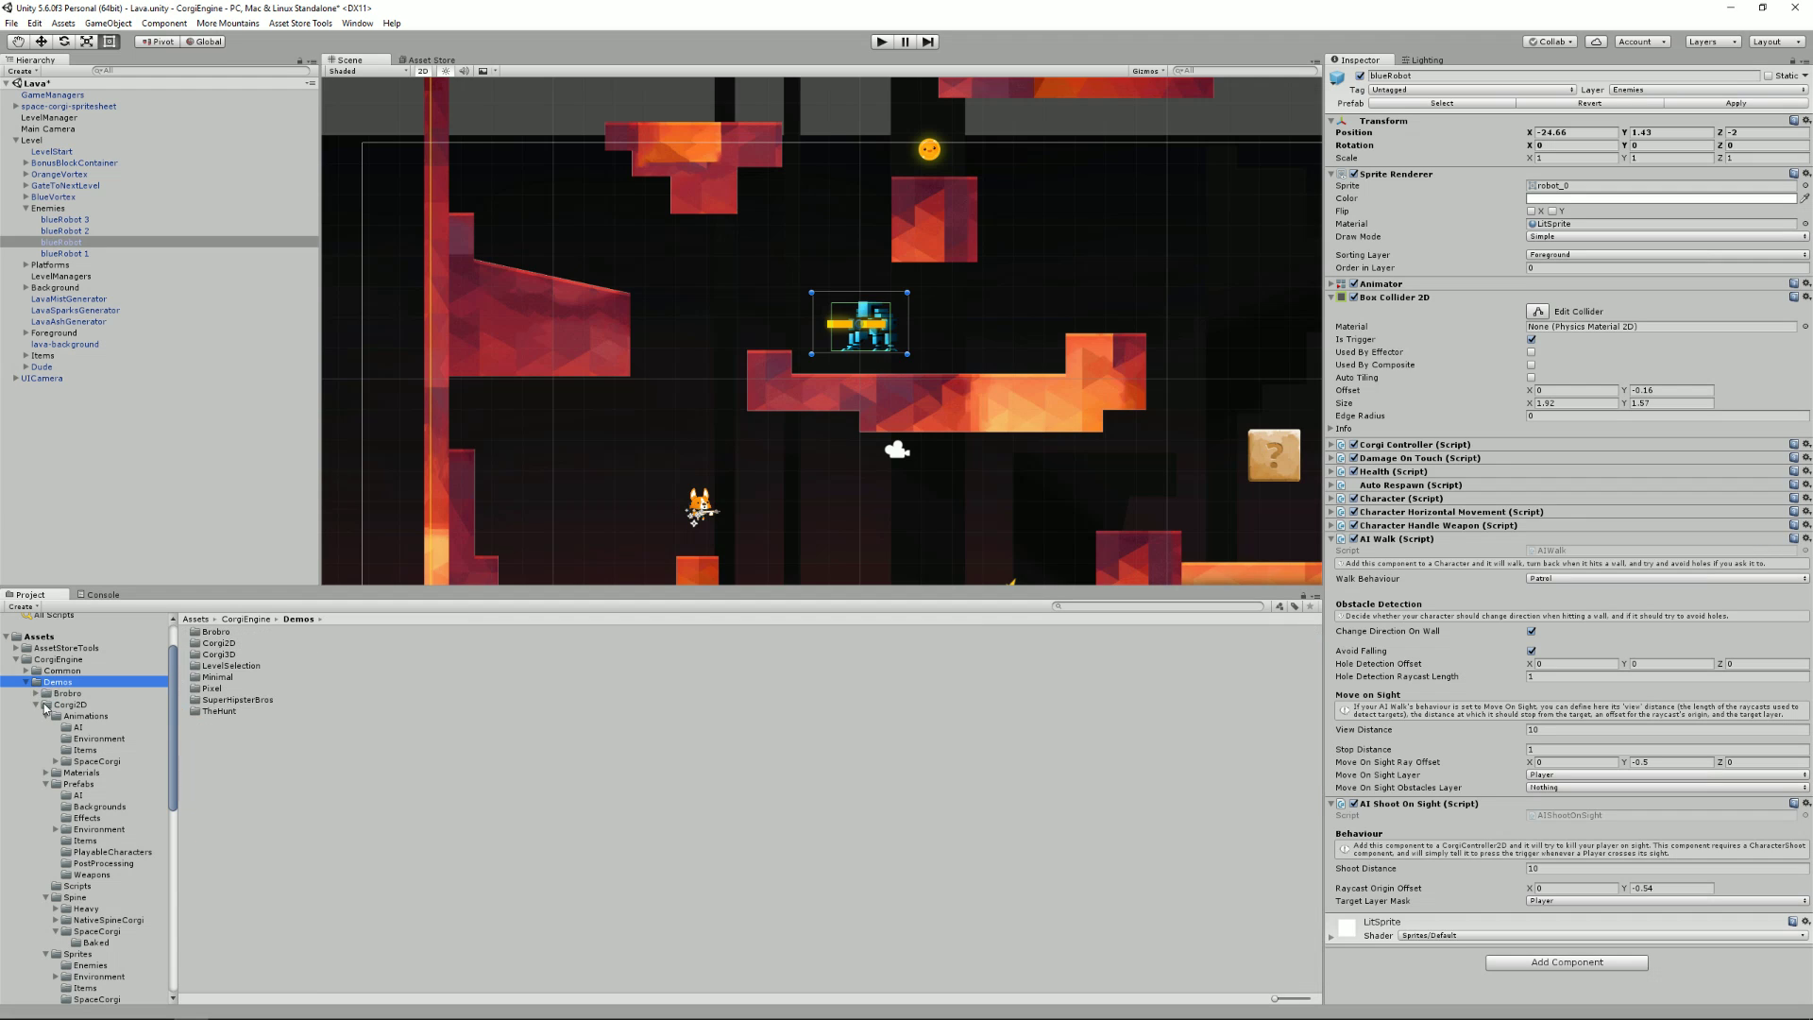
click(47, 706)
double_click(217, 677)
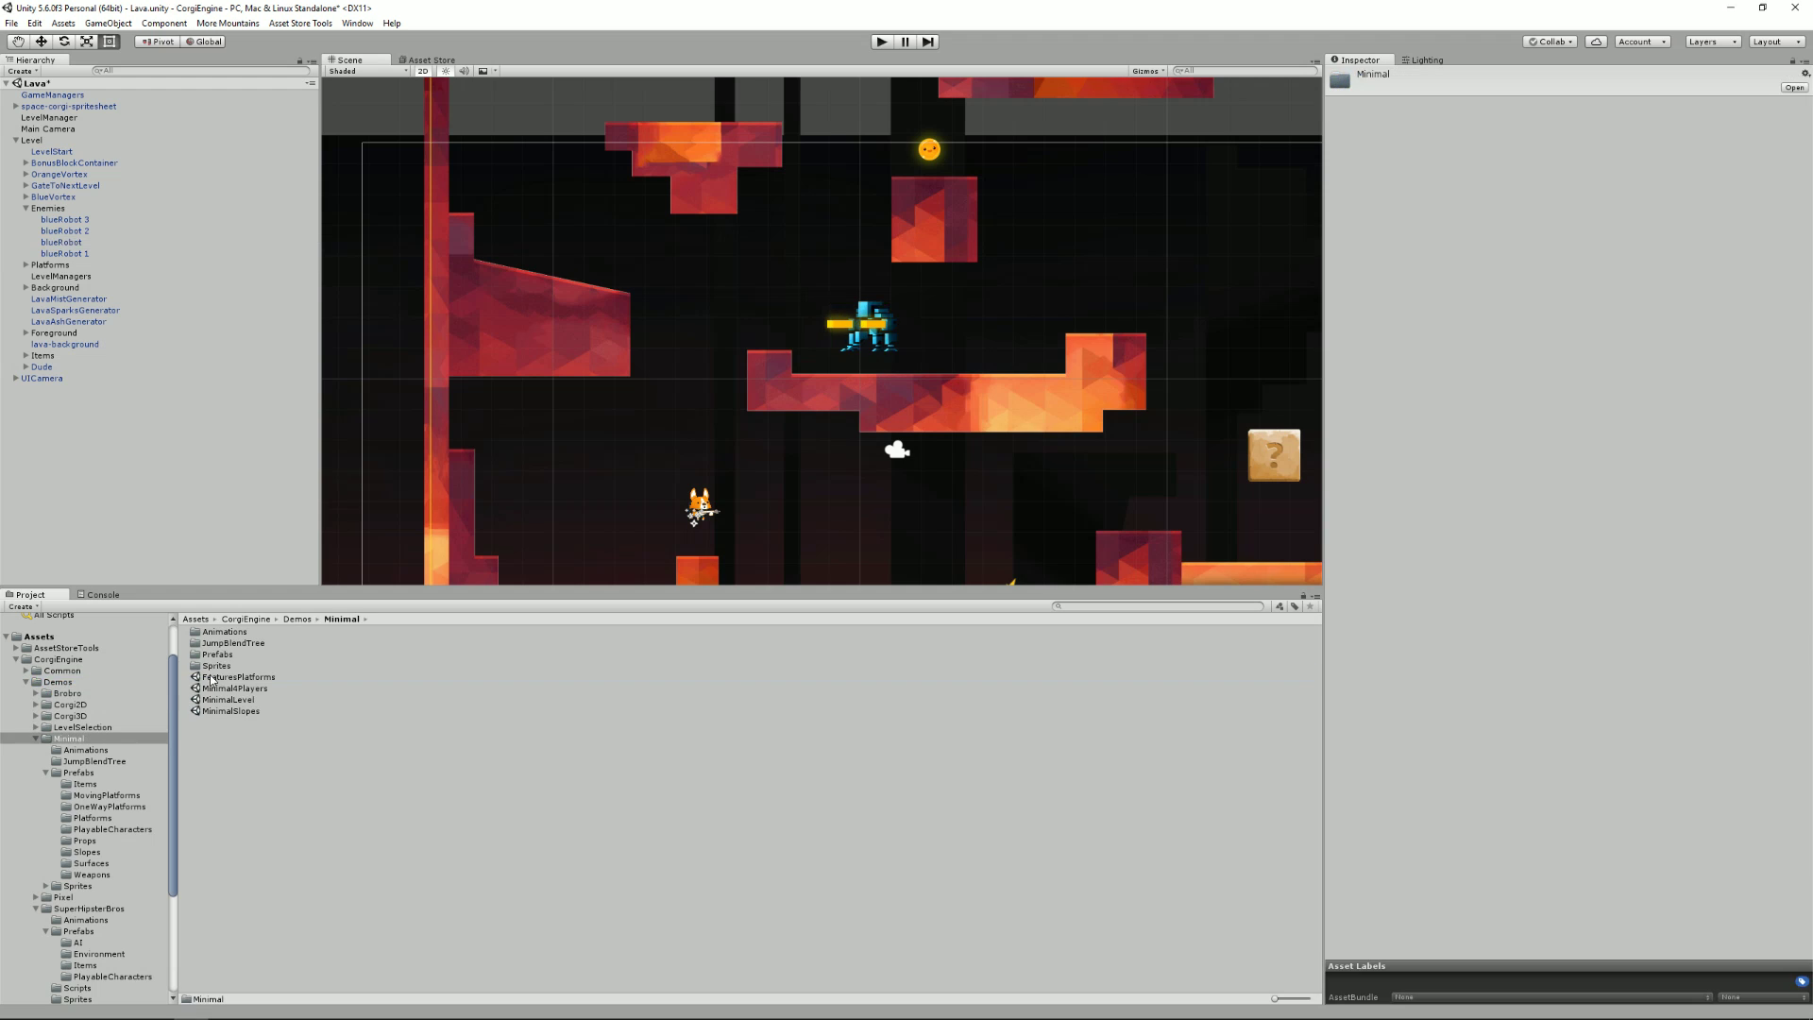
double_click(249, 702)
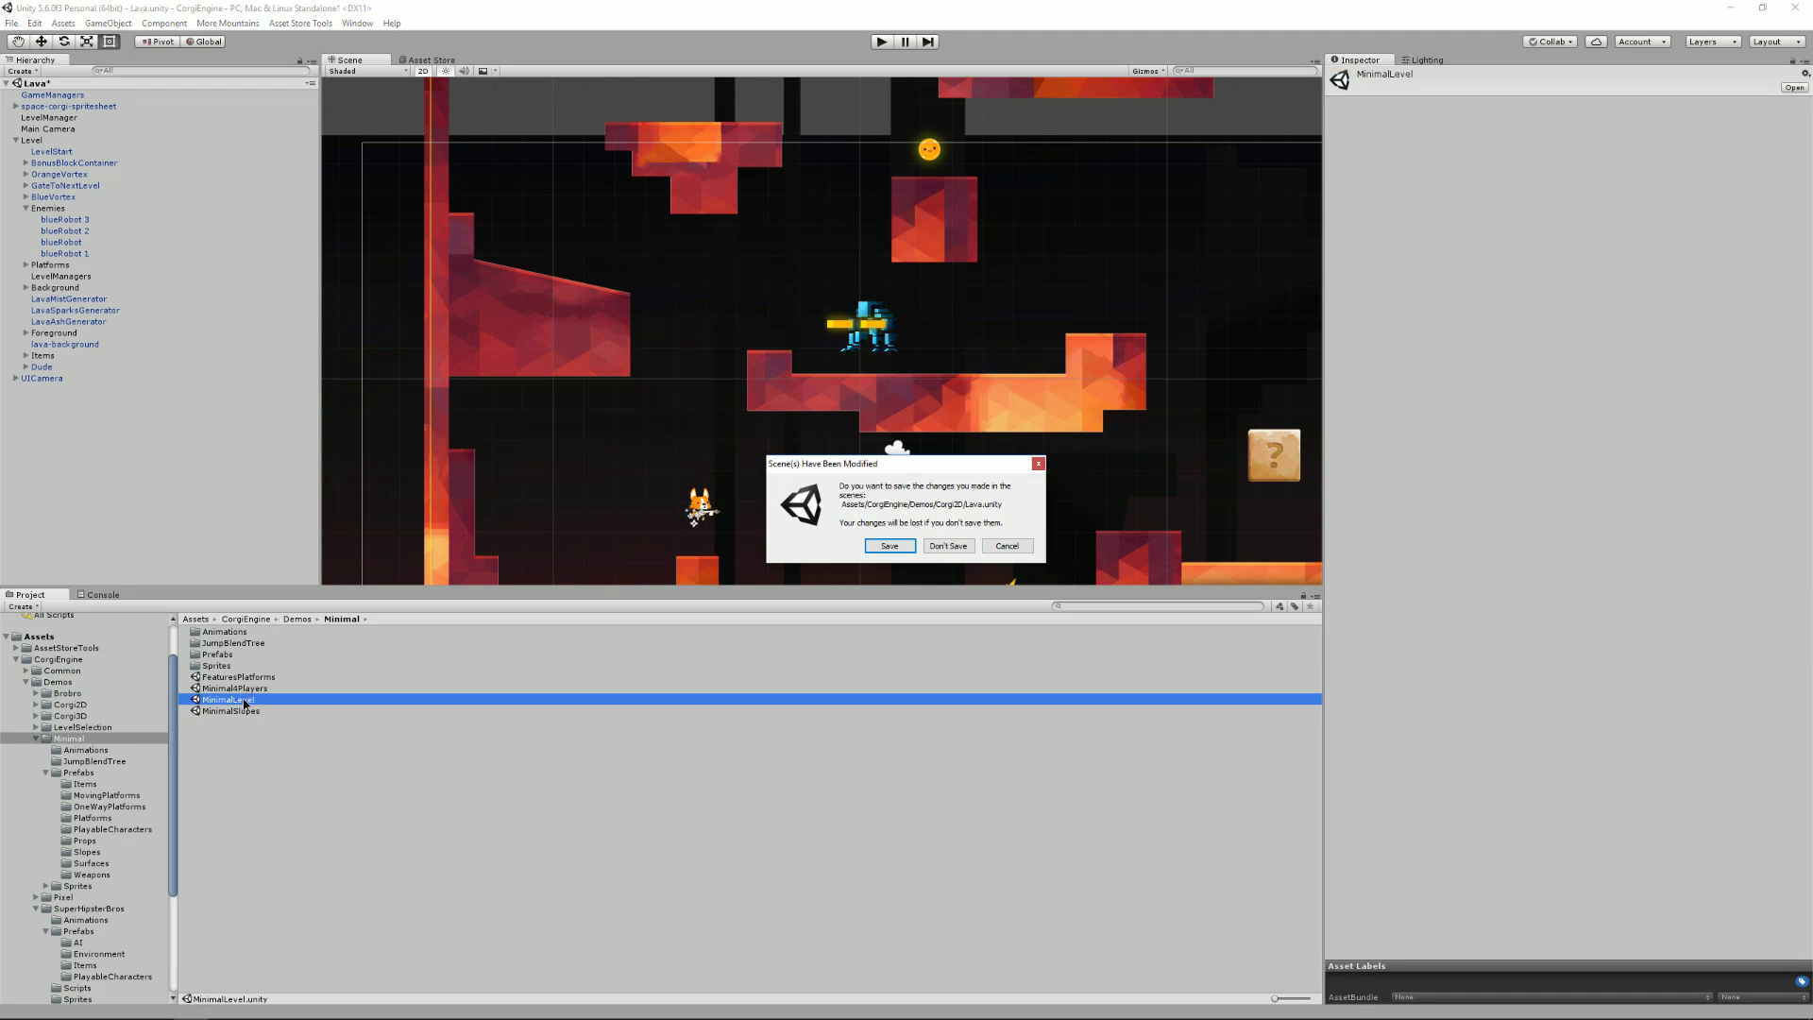
click(948, 545)
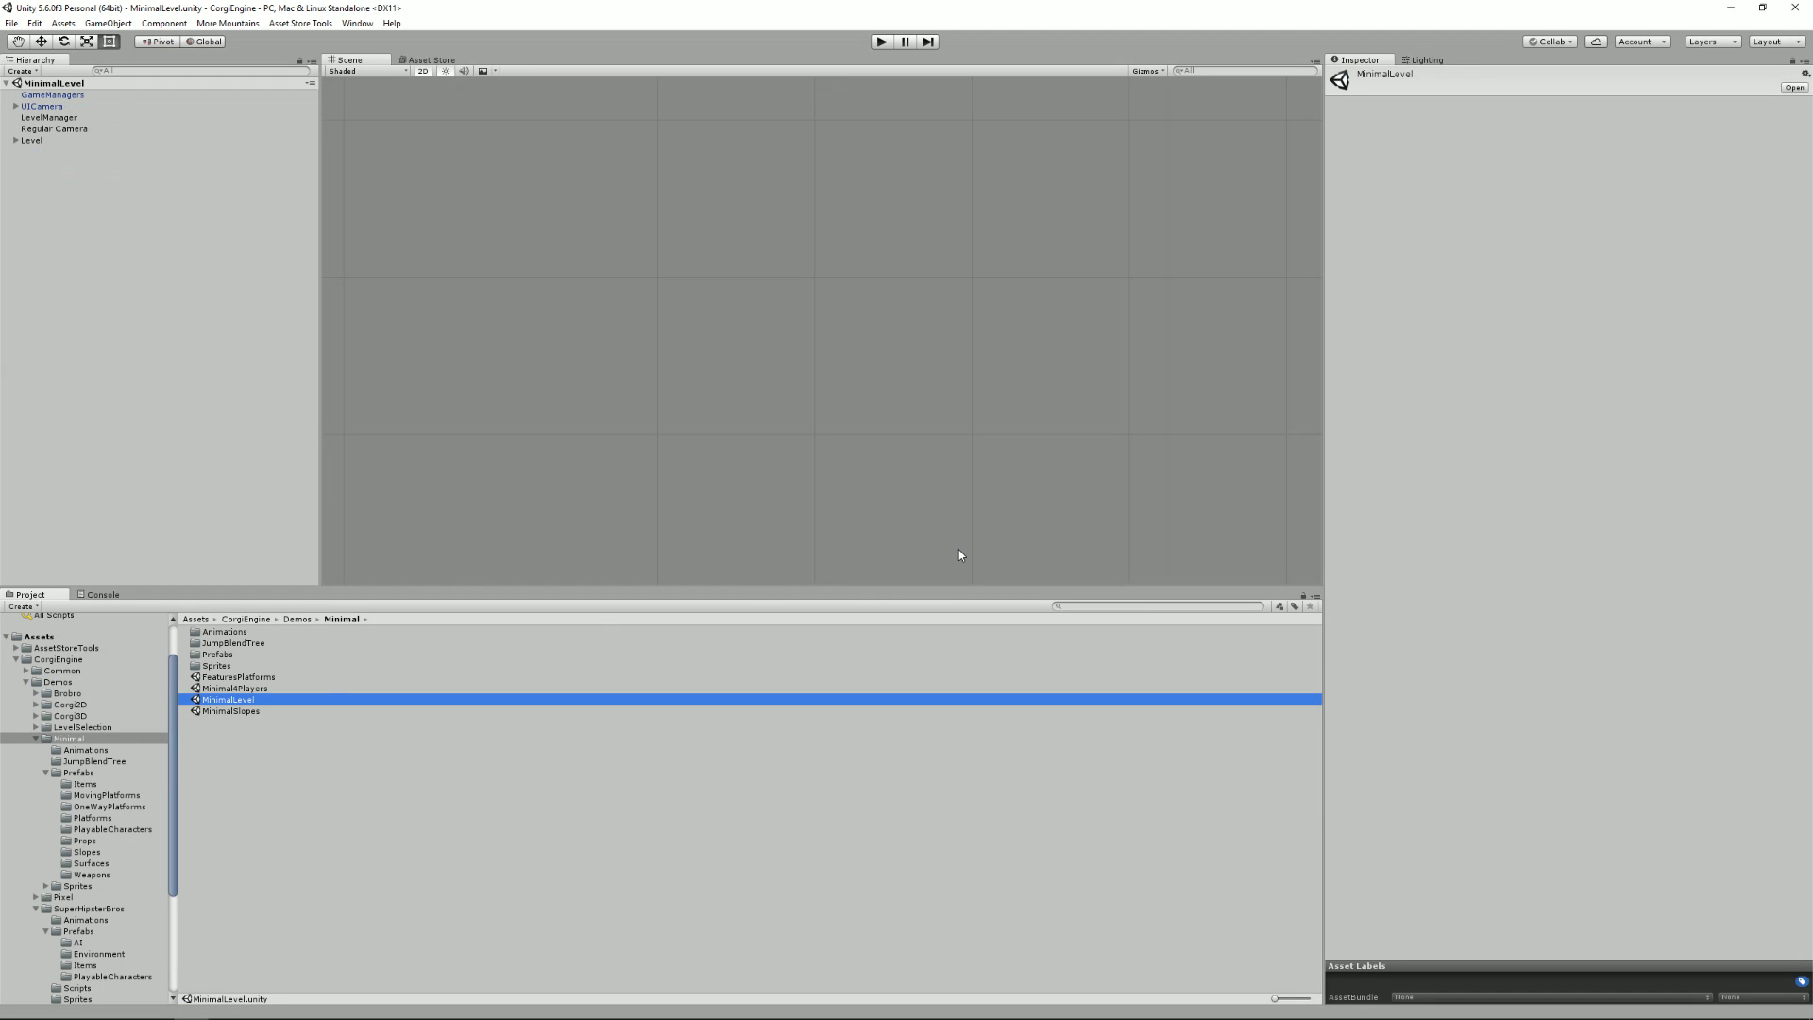
click(15, 140)
middle_drag(542, 377, 881, 376)
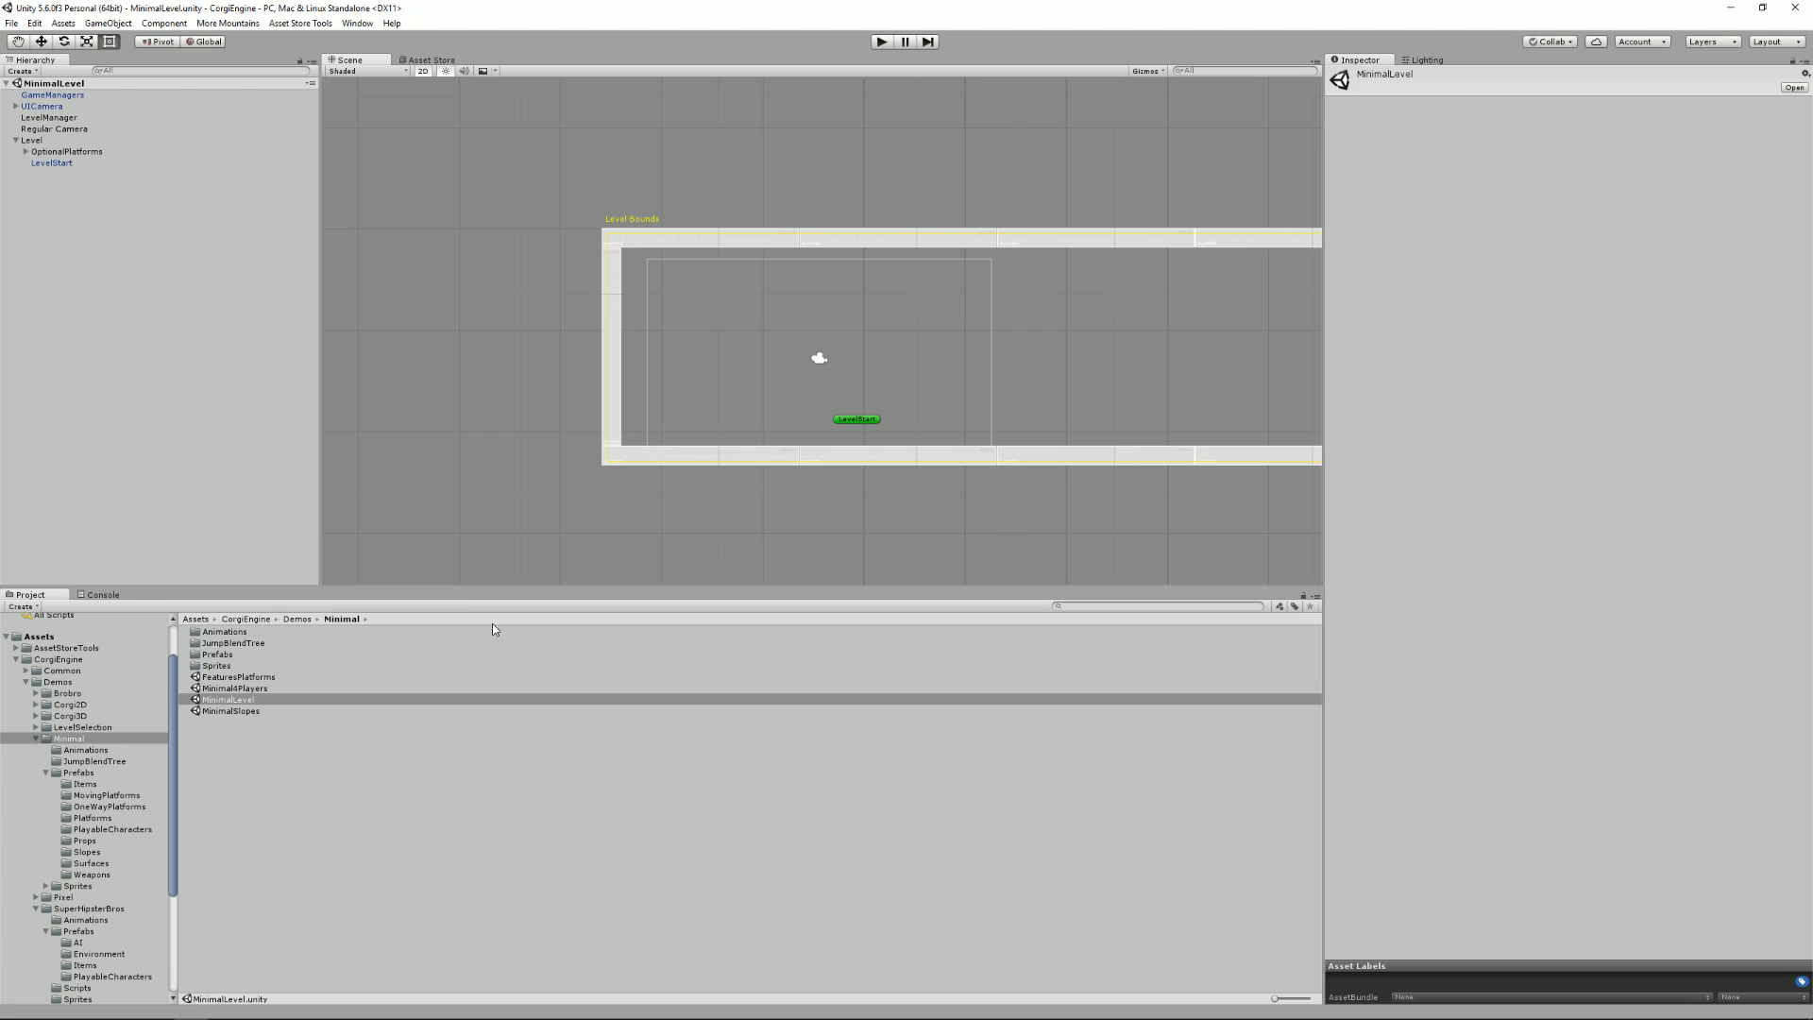
Place the blocks_29 slope sprite from Minimal > Sprites > Blocks just left of LevelStart
click(82, 887)
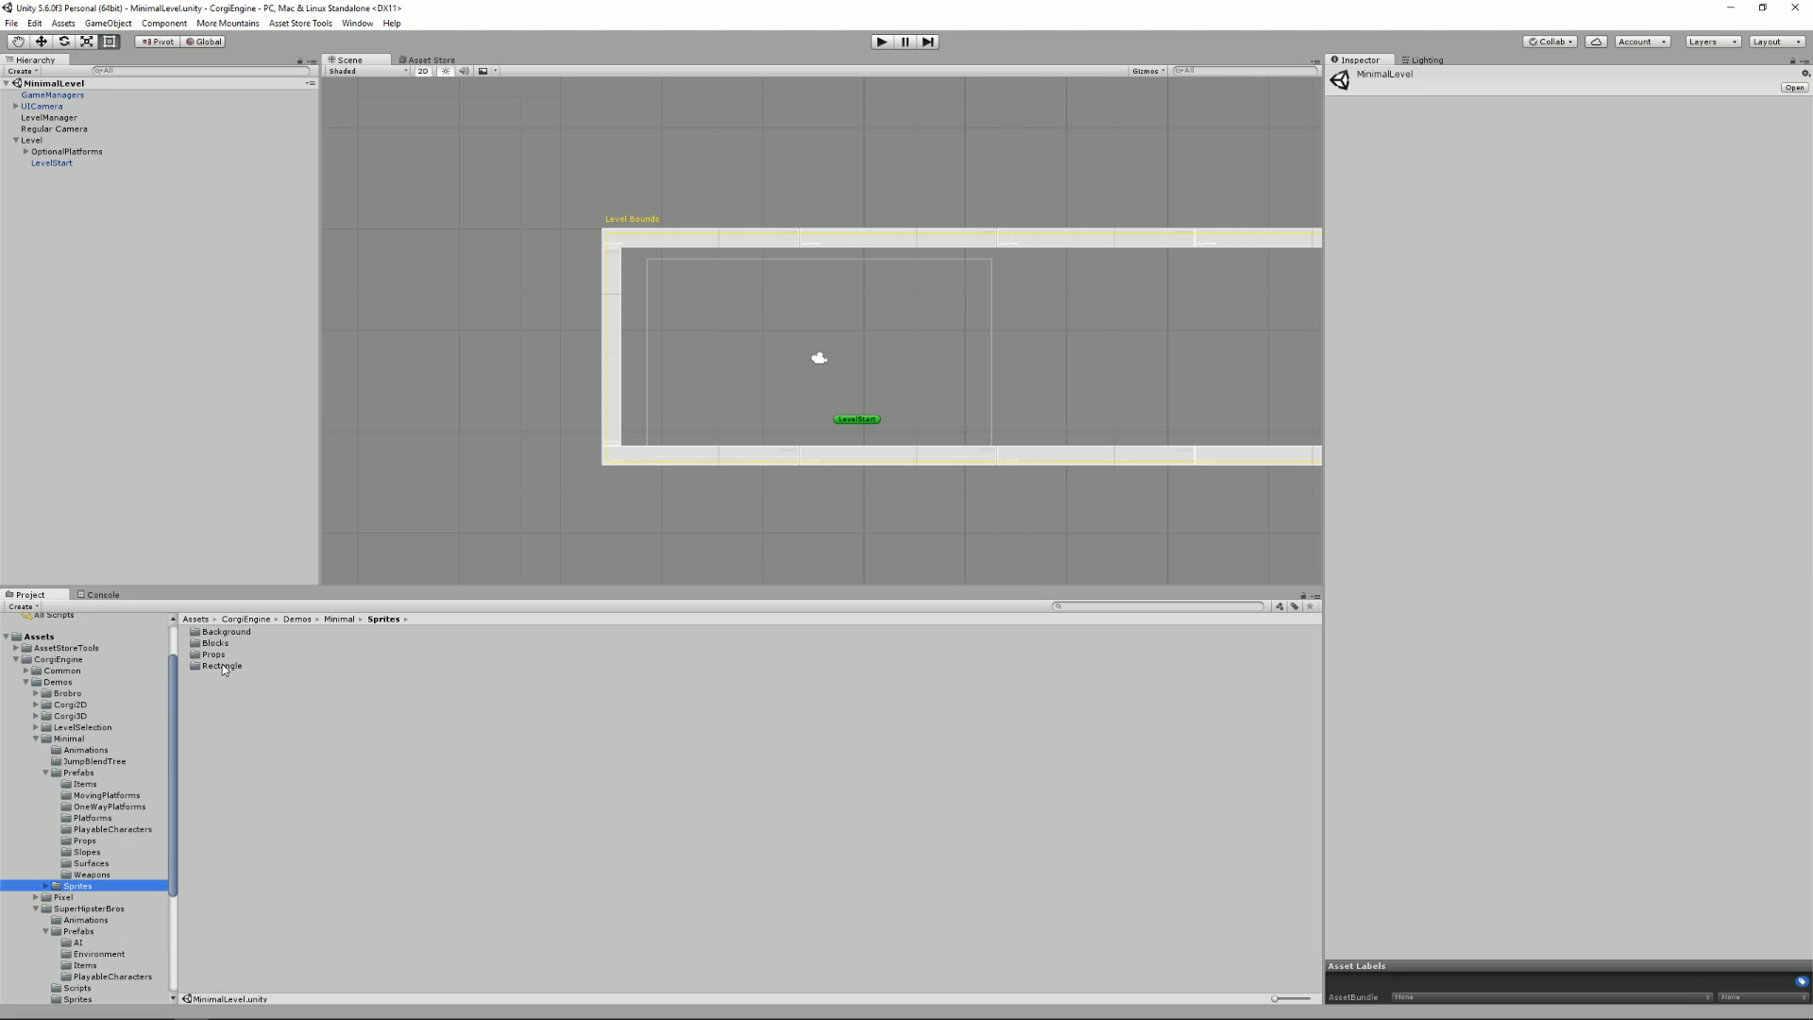
double_click(217, 643)
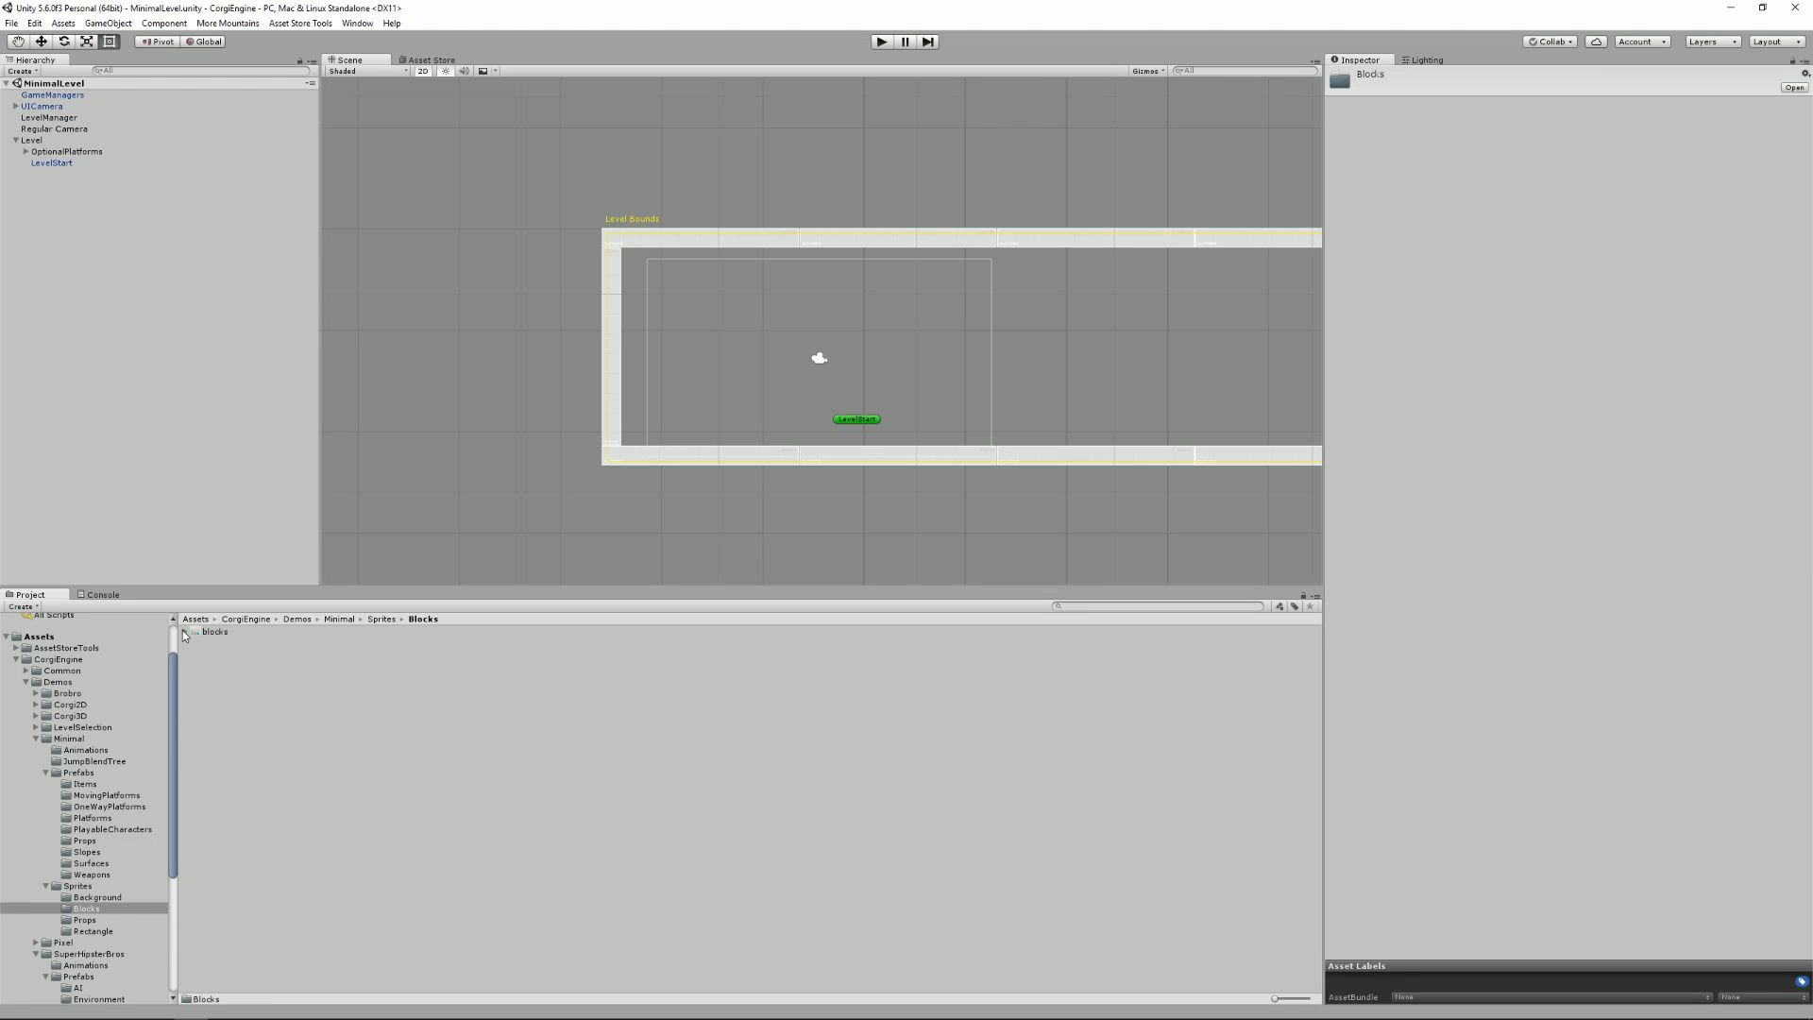
click(183, 631)
click(300, 721)
click(271, 767)
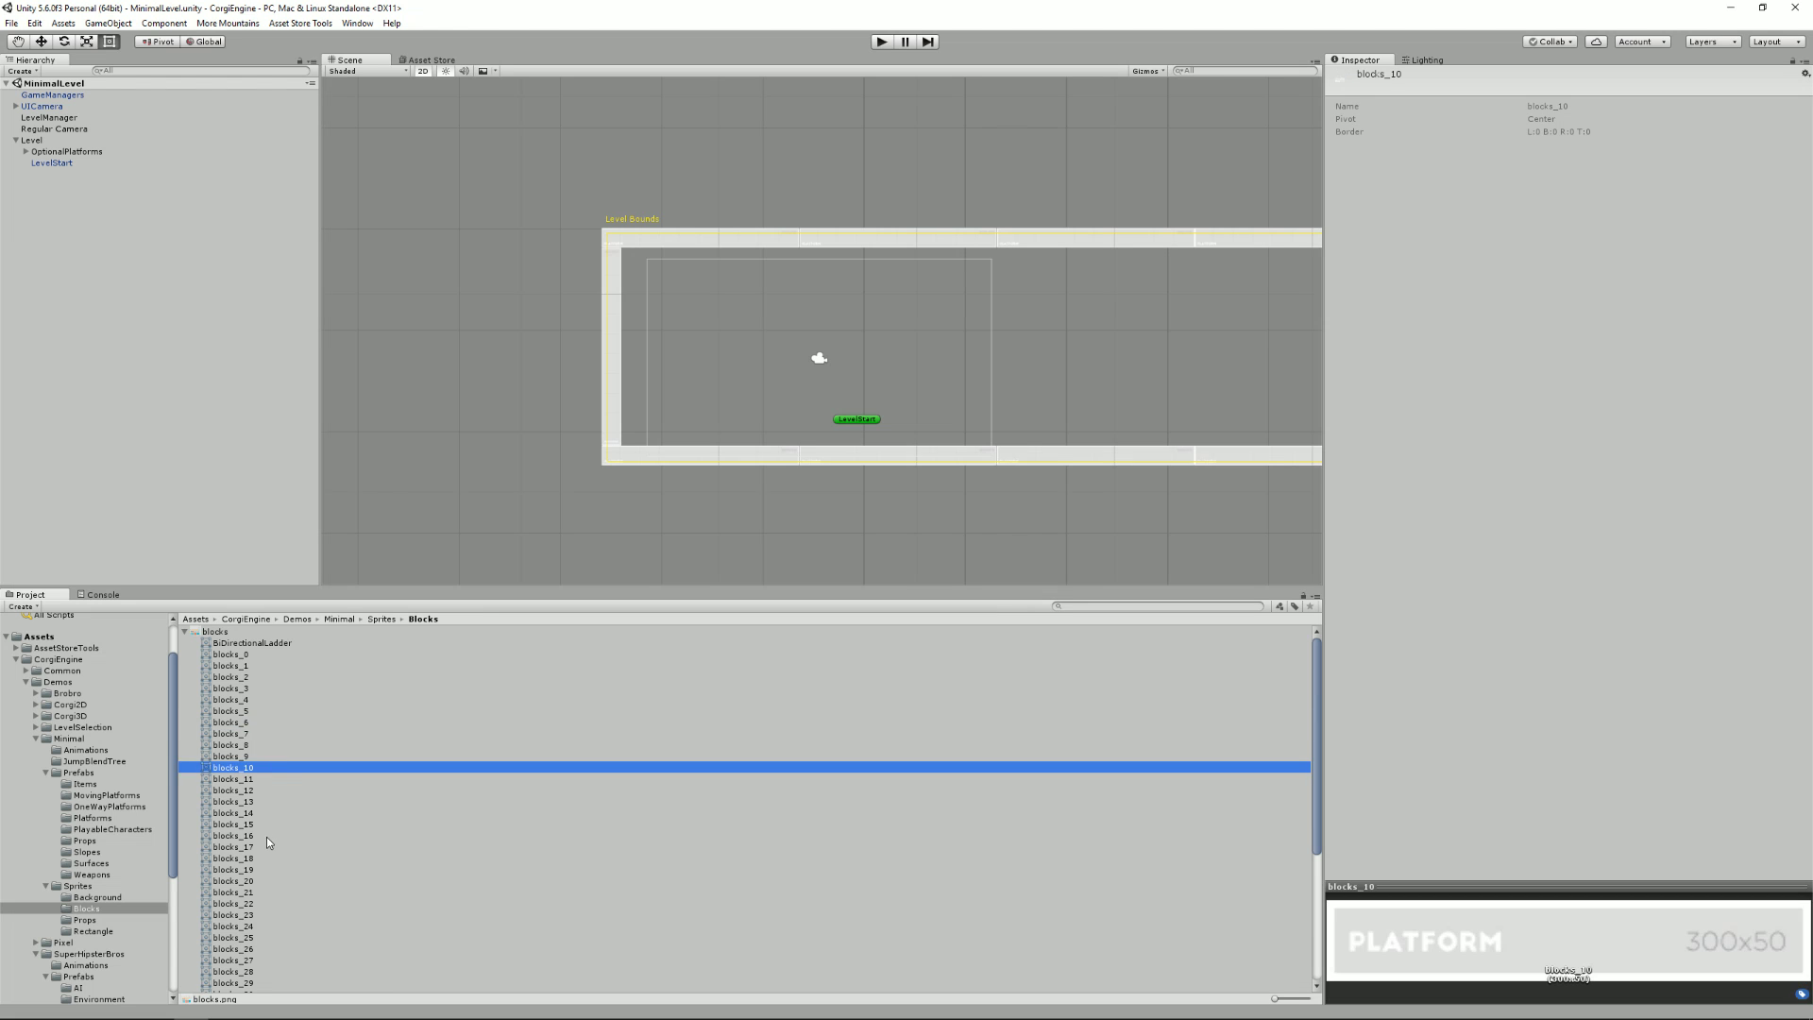
click(266, 837)
click(413, 871)
scroll(359, 812, down, 5)
click(302, 770)
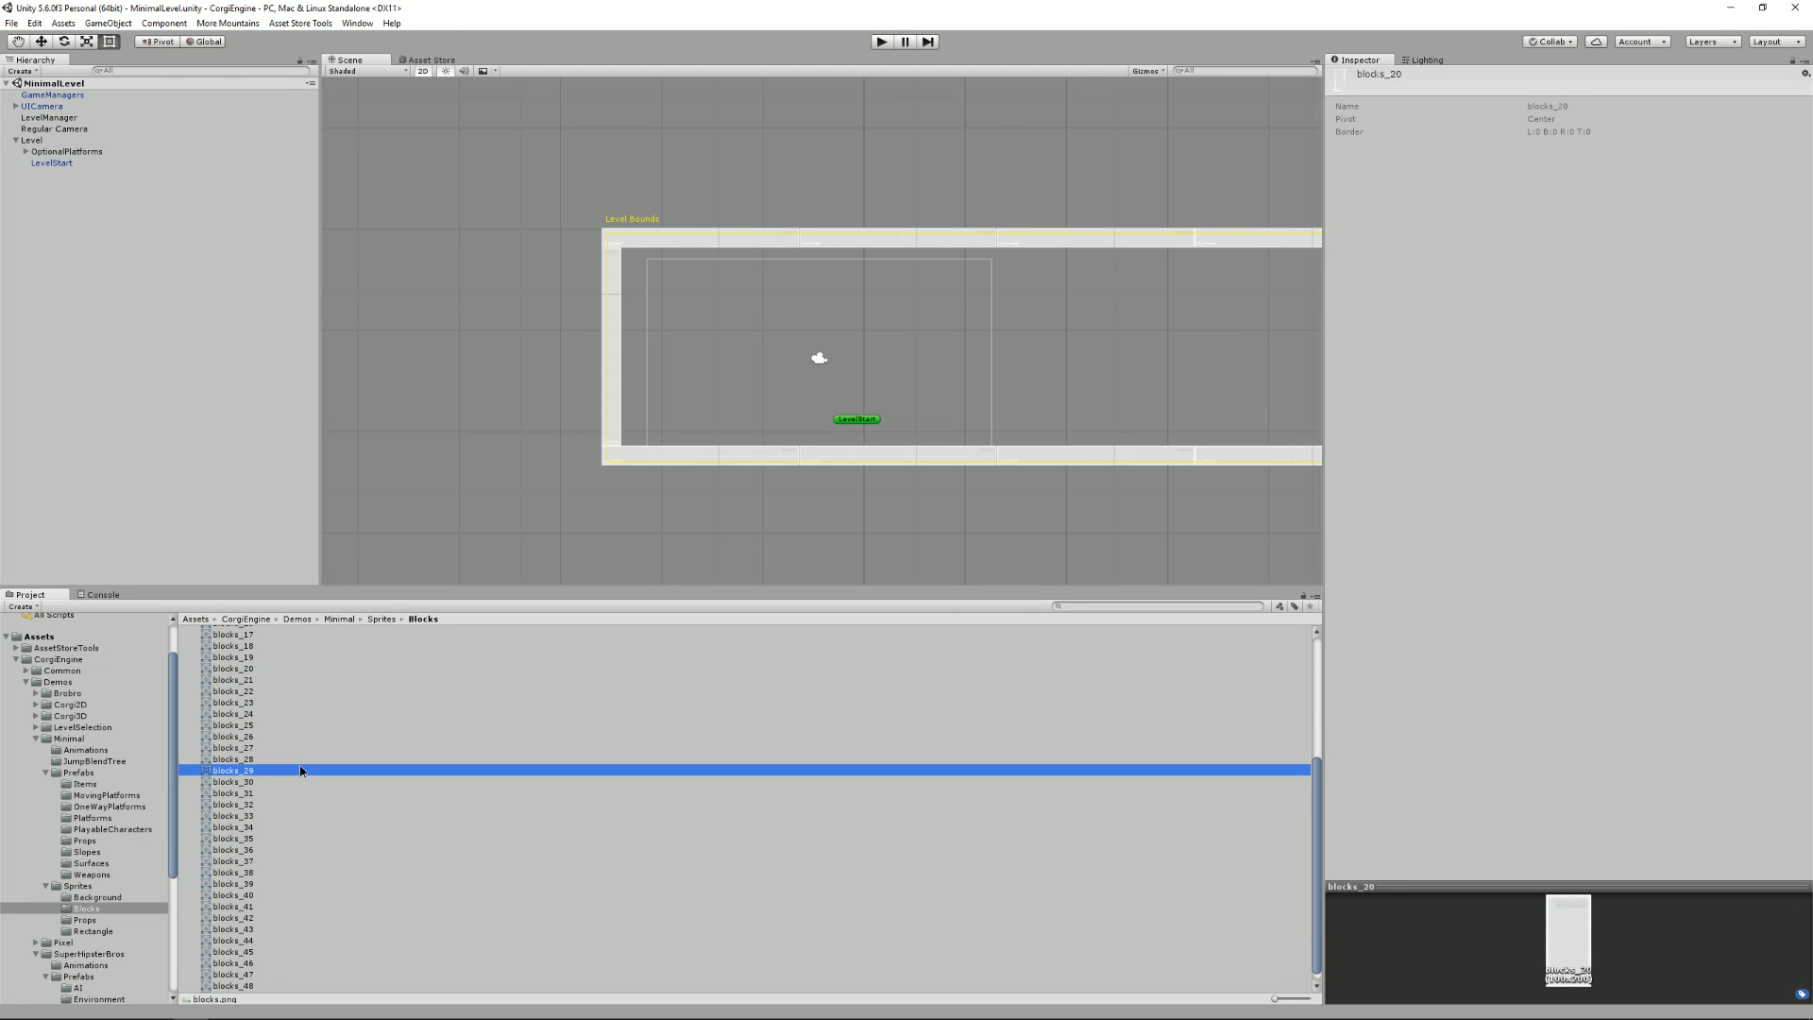
drag(218, 771, 763, 415)
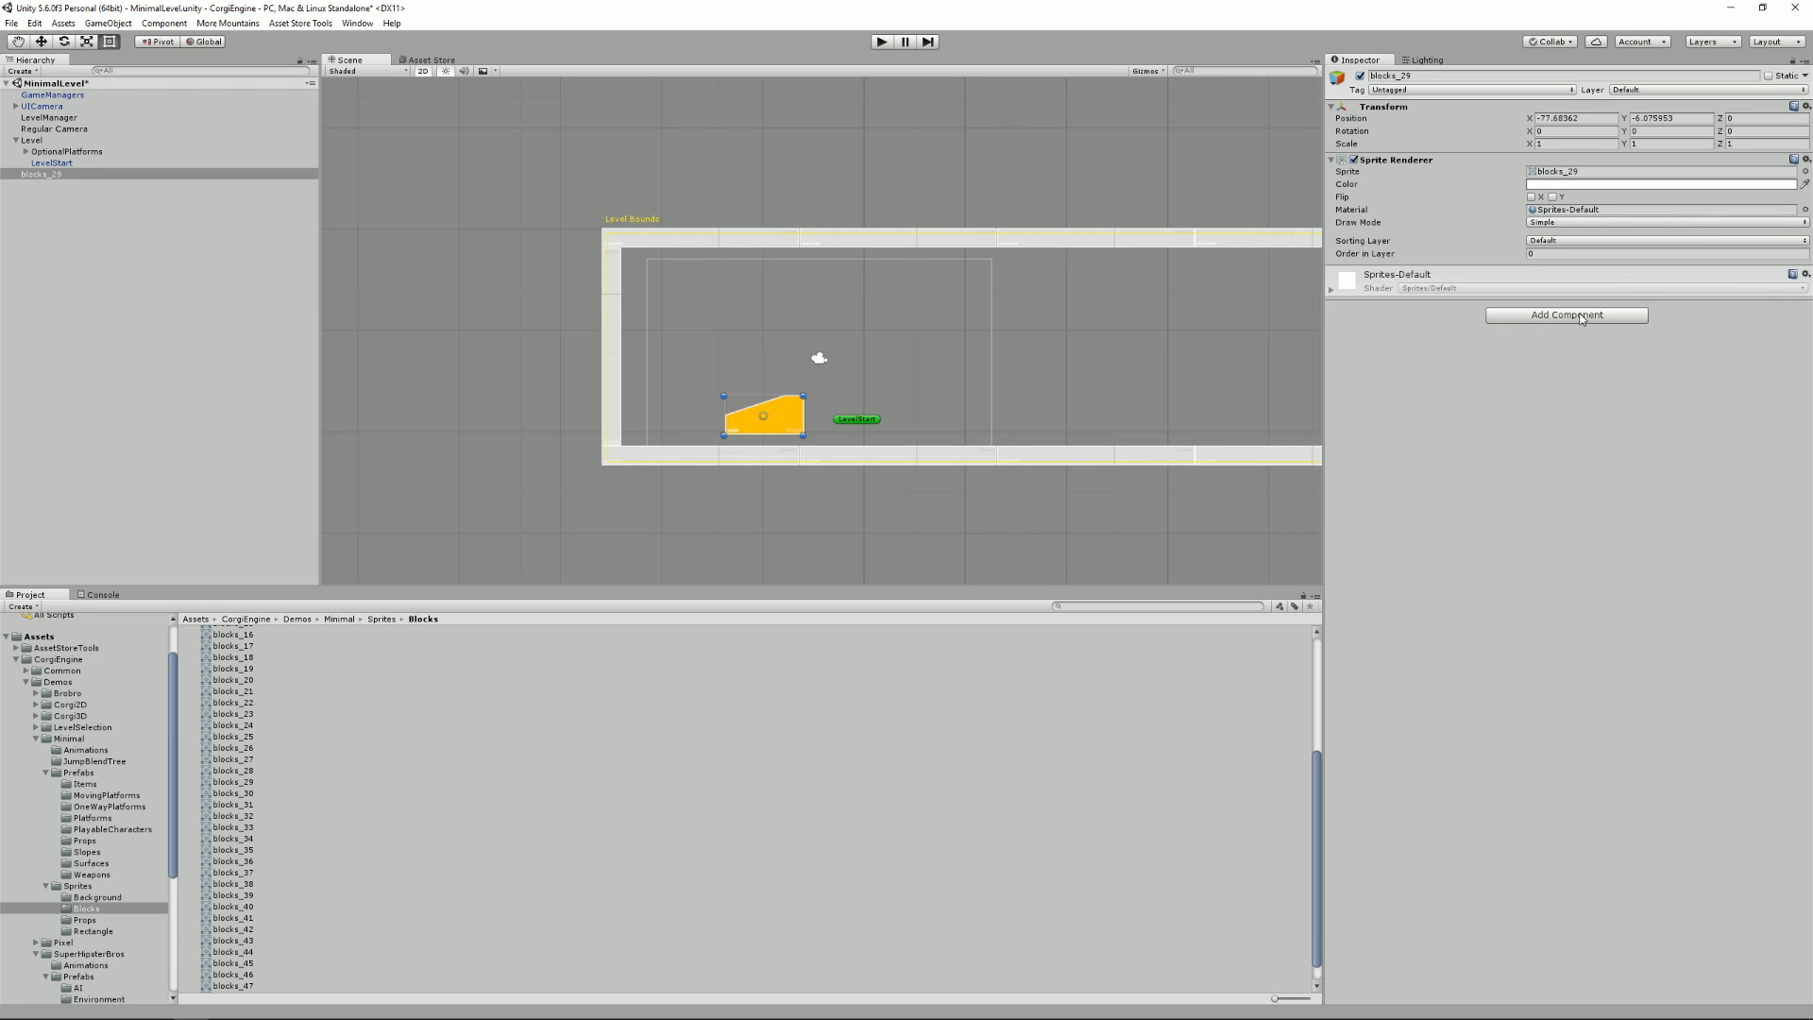
Add the Character script to blocks_29 and set its Character Type to Player, with Player ID Player1
click(1566, 314)
text(char)
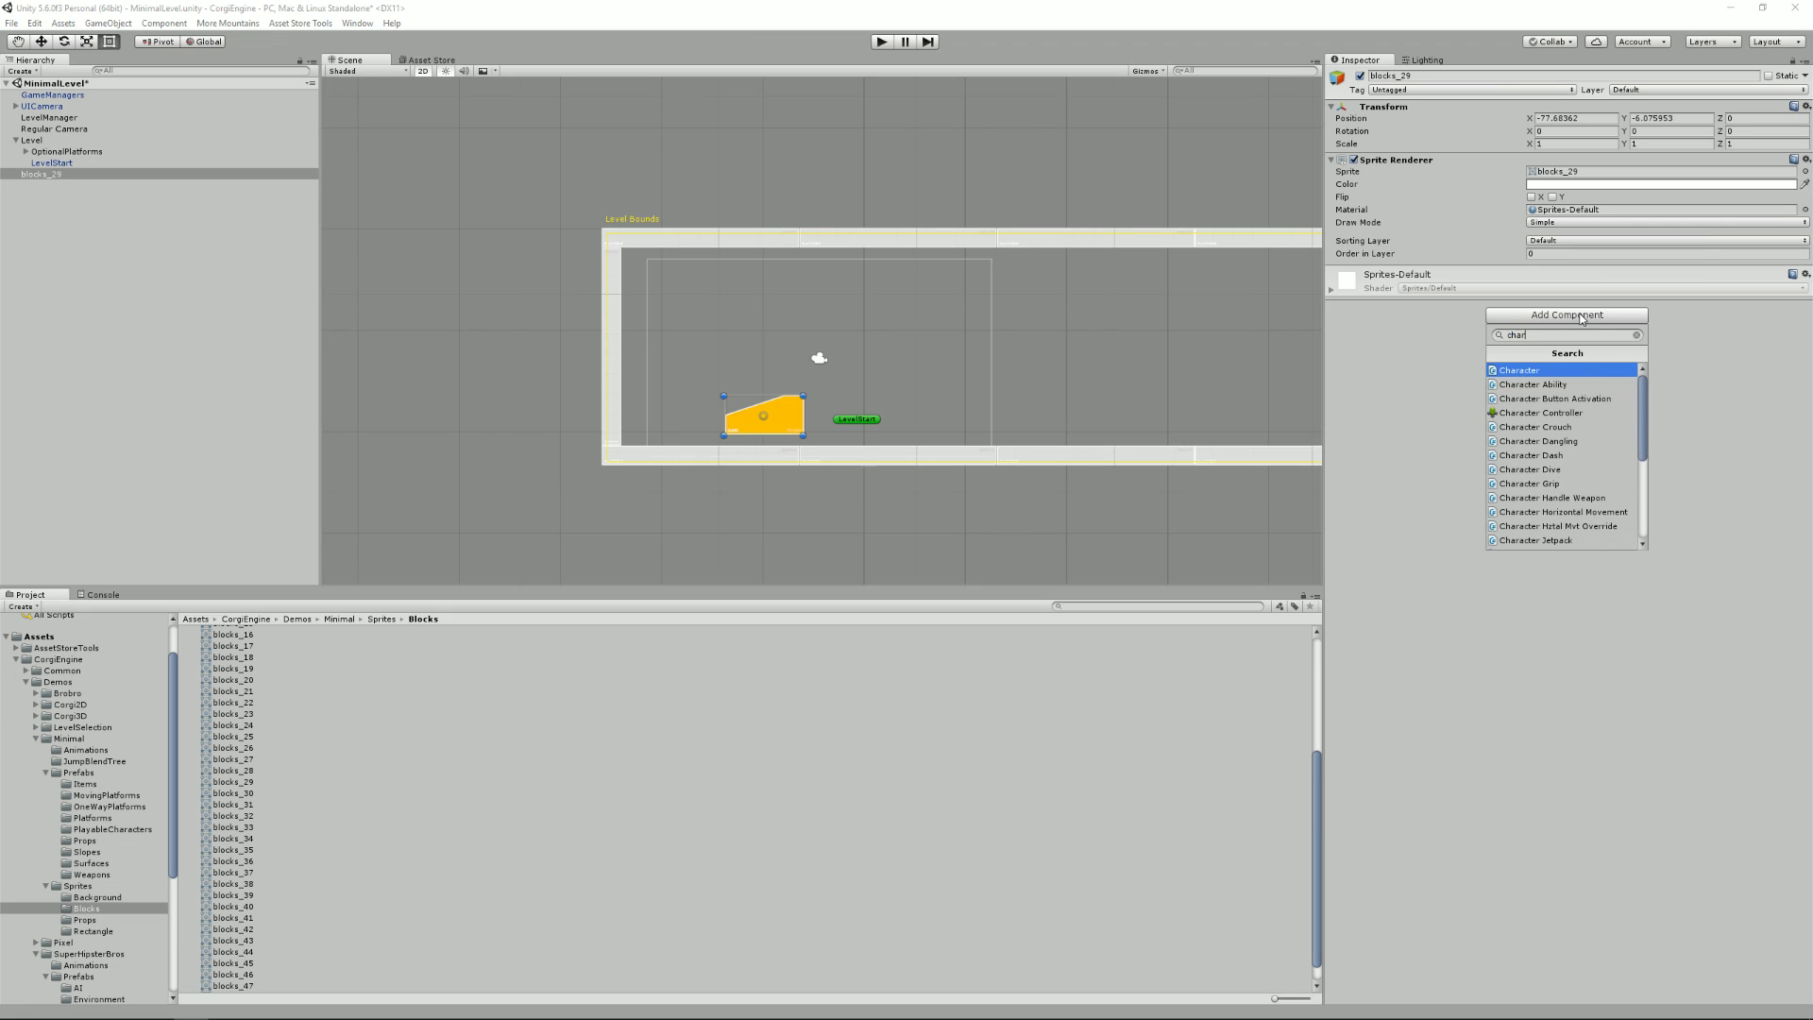
text(a)
click(1549, 371)
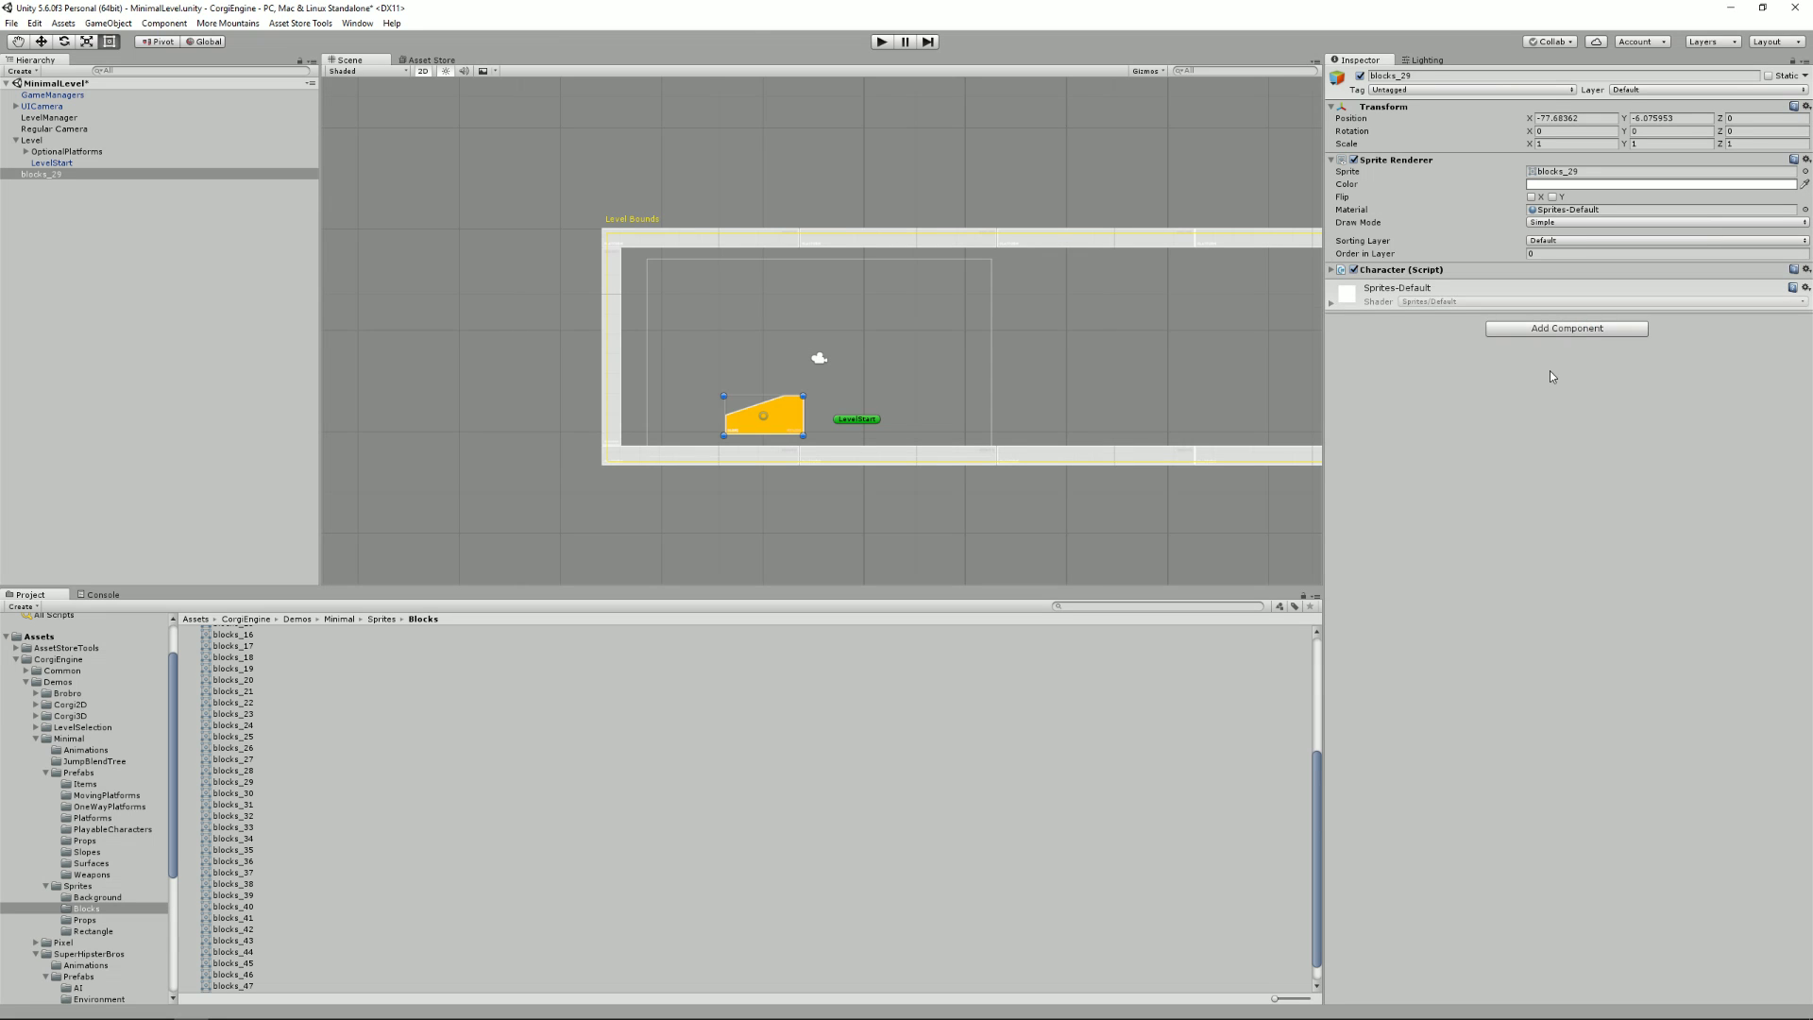
click(1332, 271)
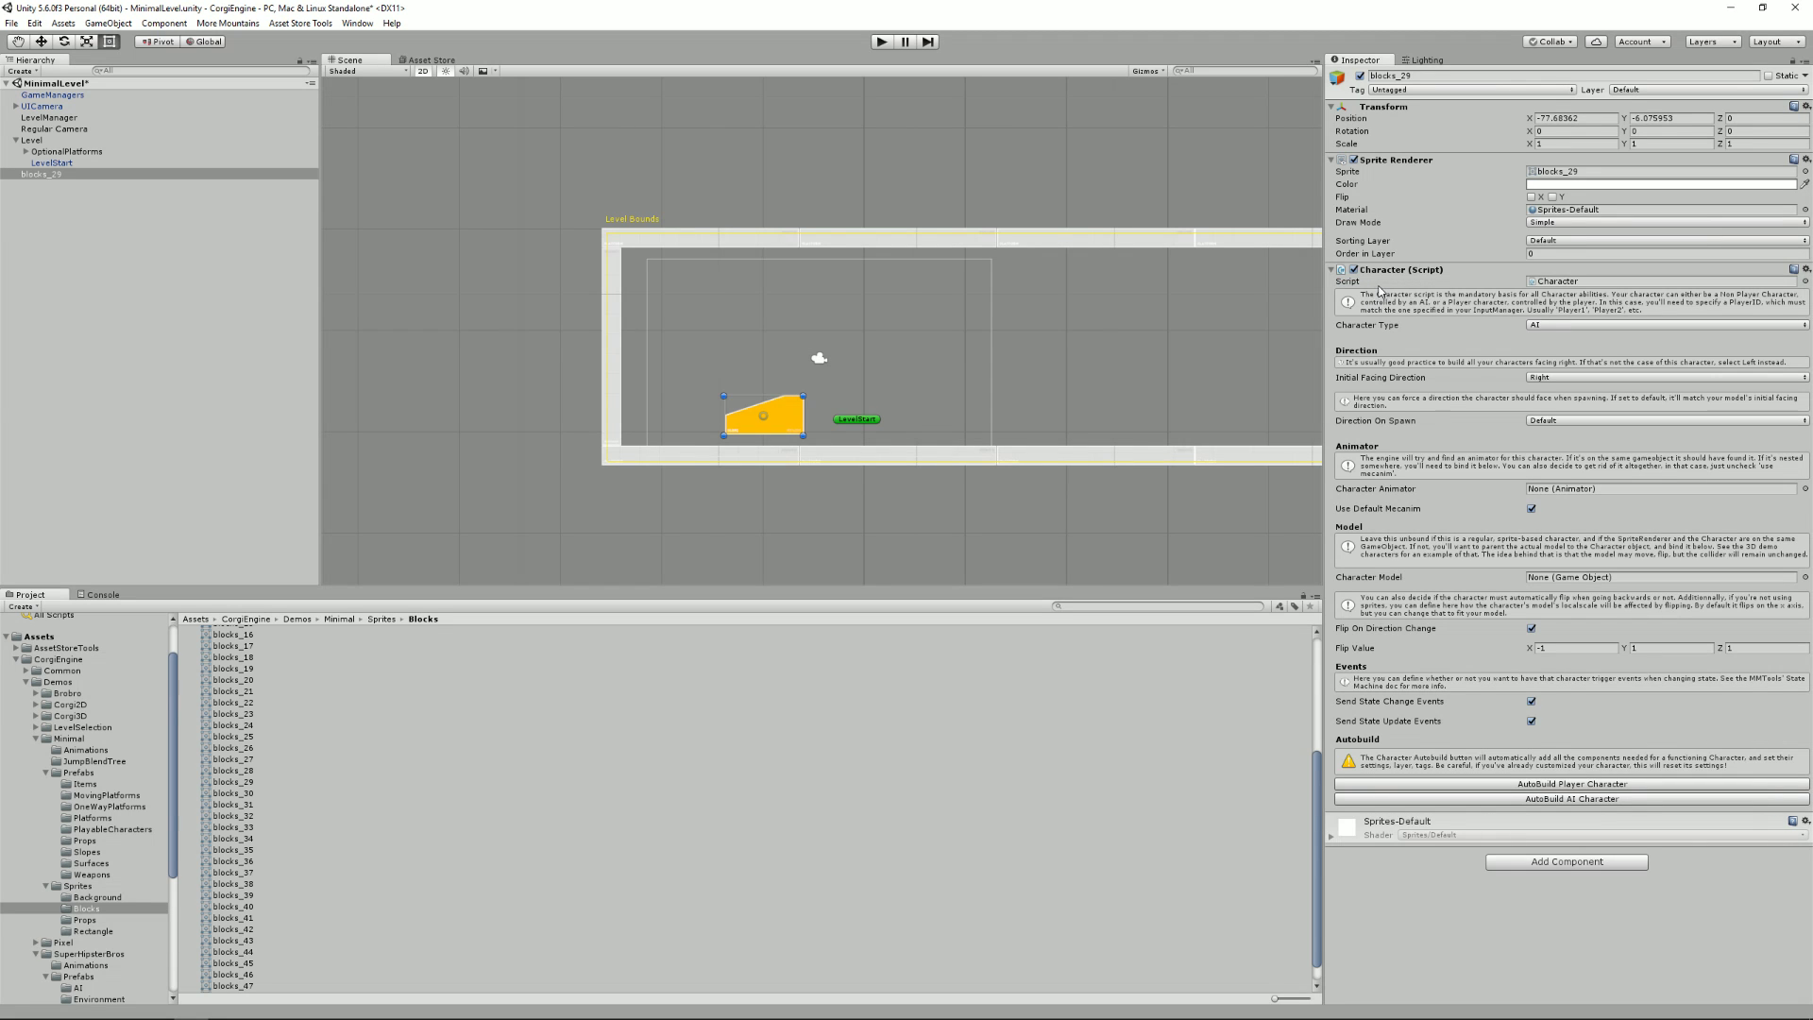
click(1589, 326)
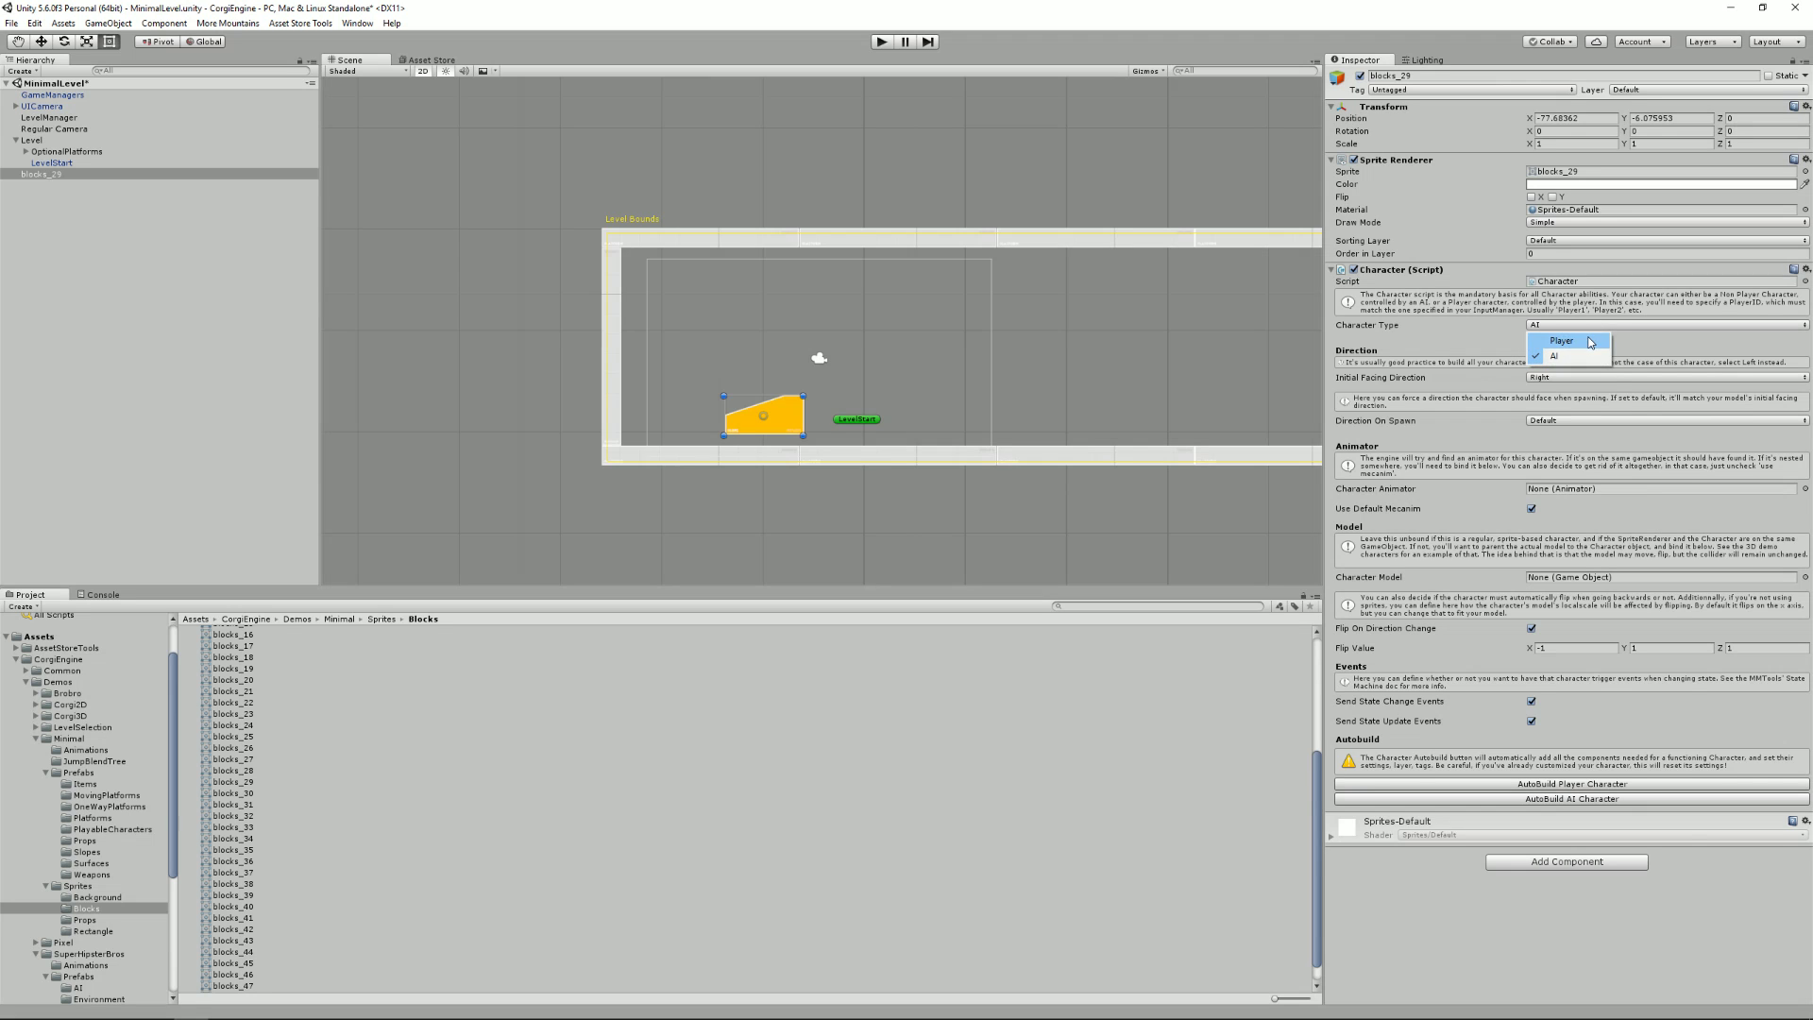
click(1585, 341)
click(1584, 344)
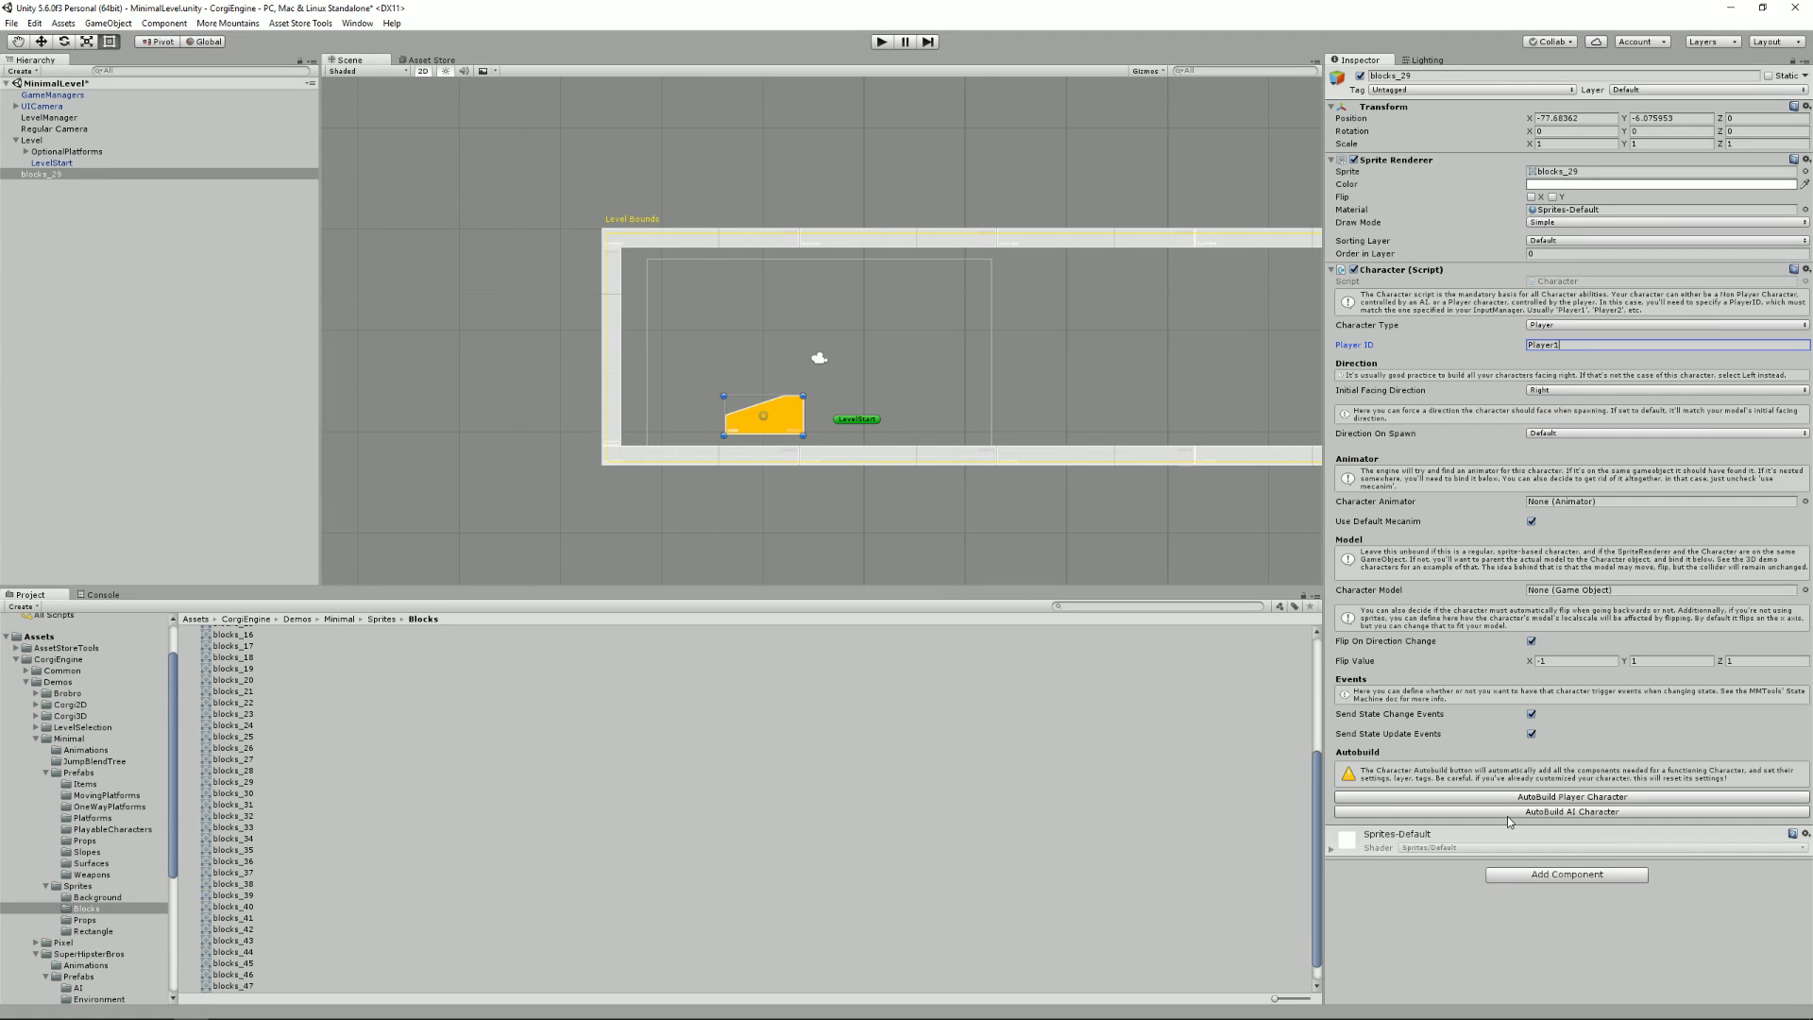
AutoBuild blocks_29 as a player character and review the generated components
click(1561, 798)
scroll(1568, 694, down, 5)
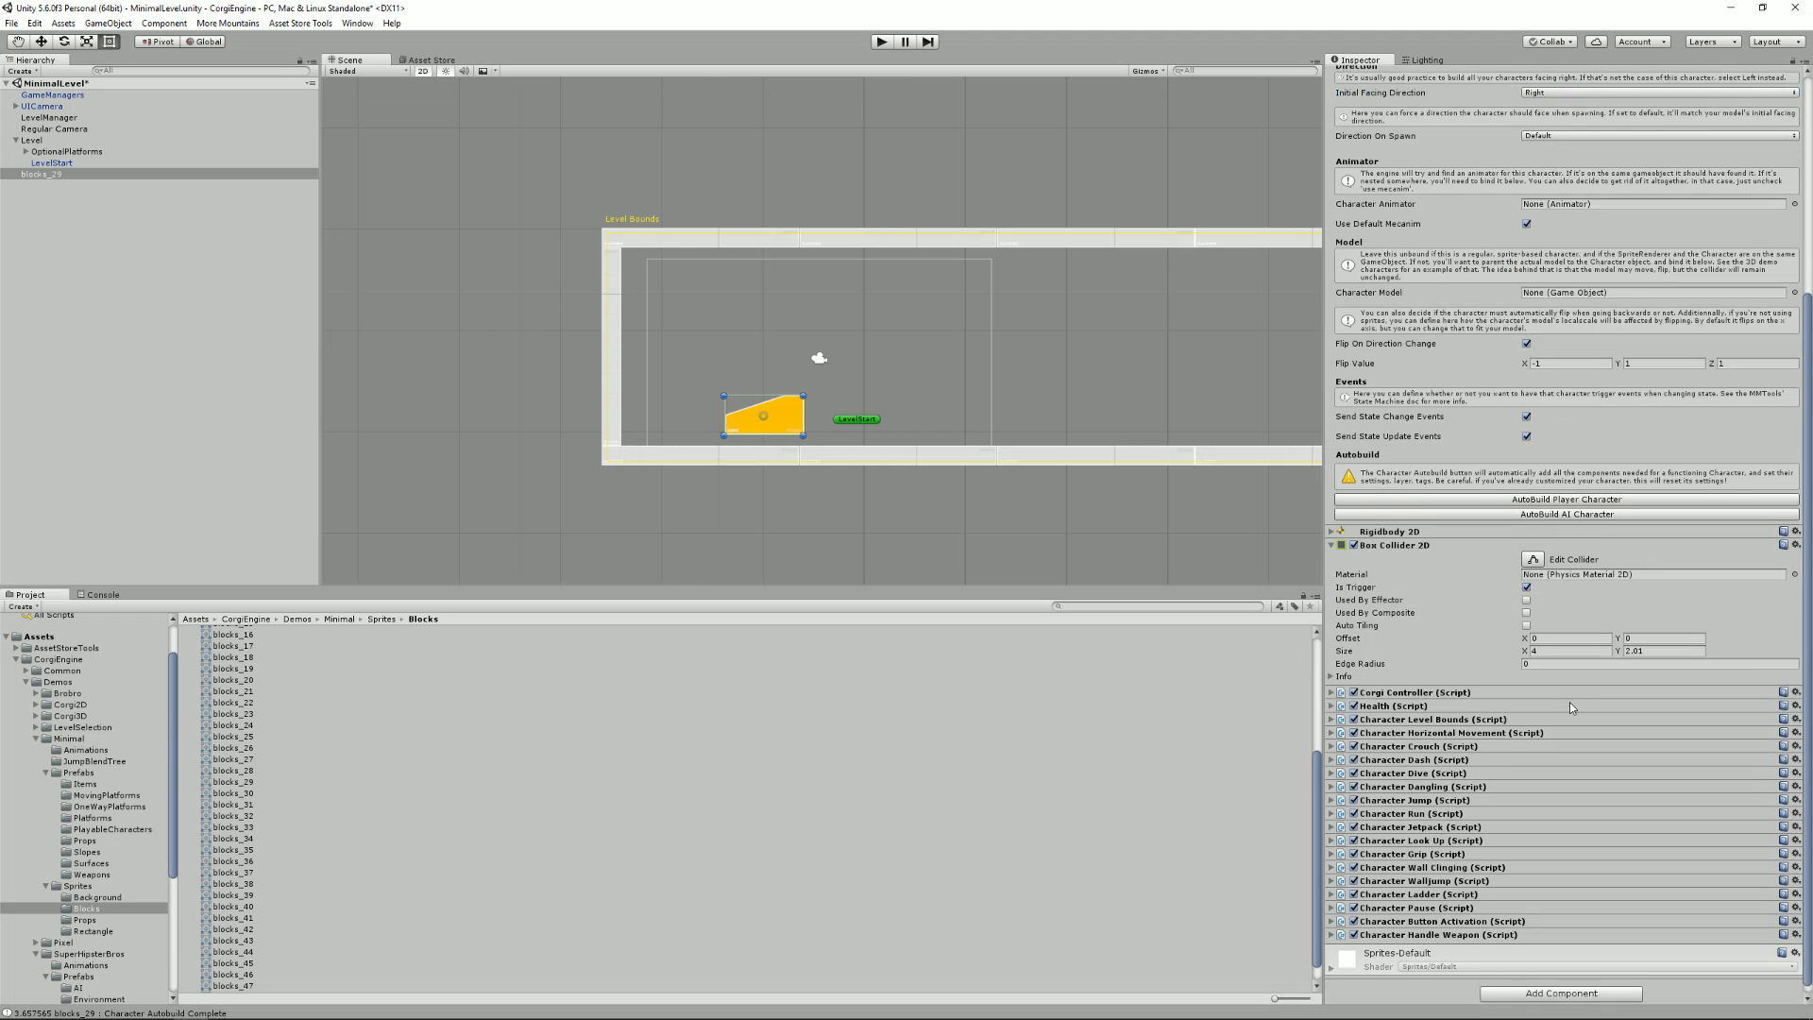
scroll(1569, 701, down, 1)
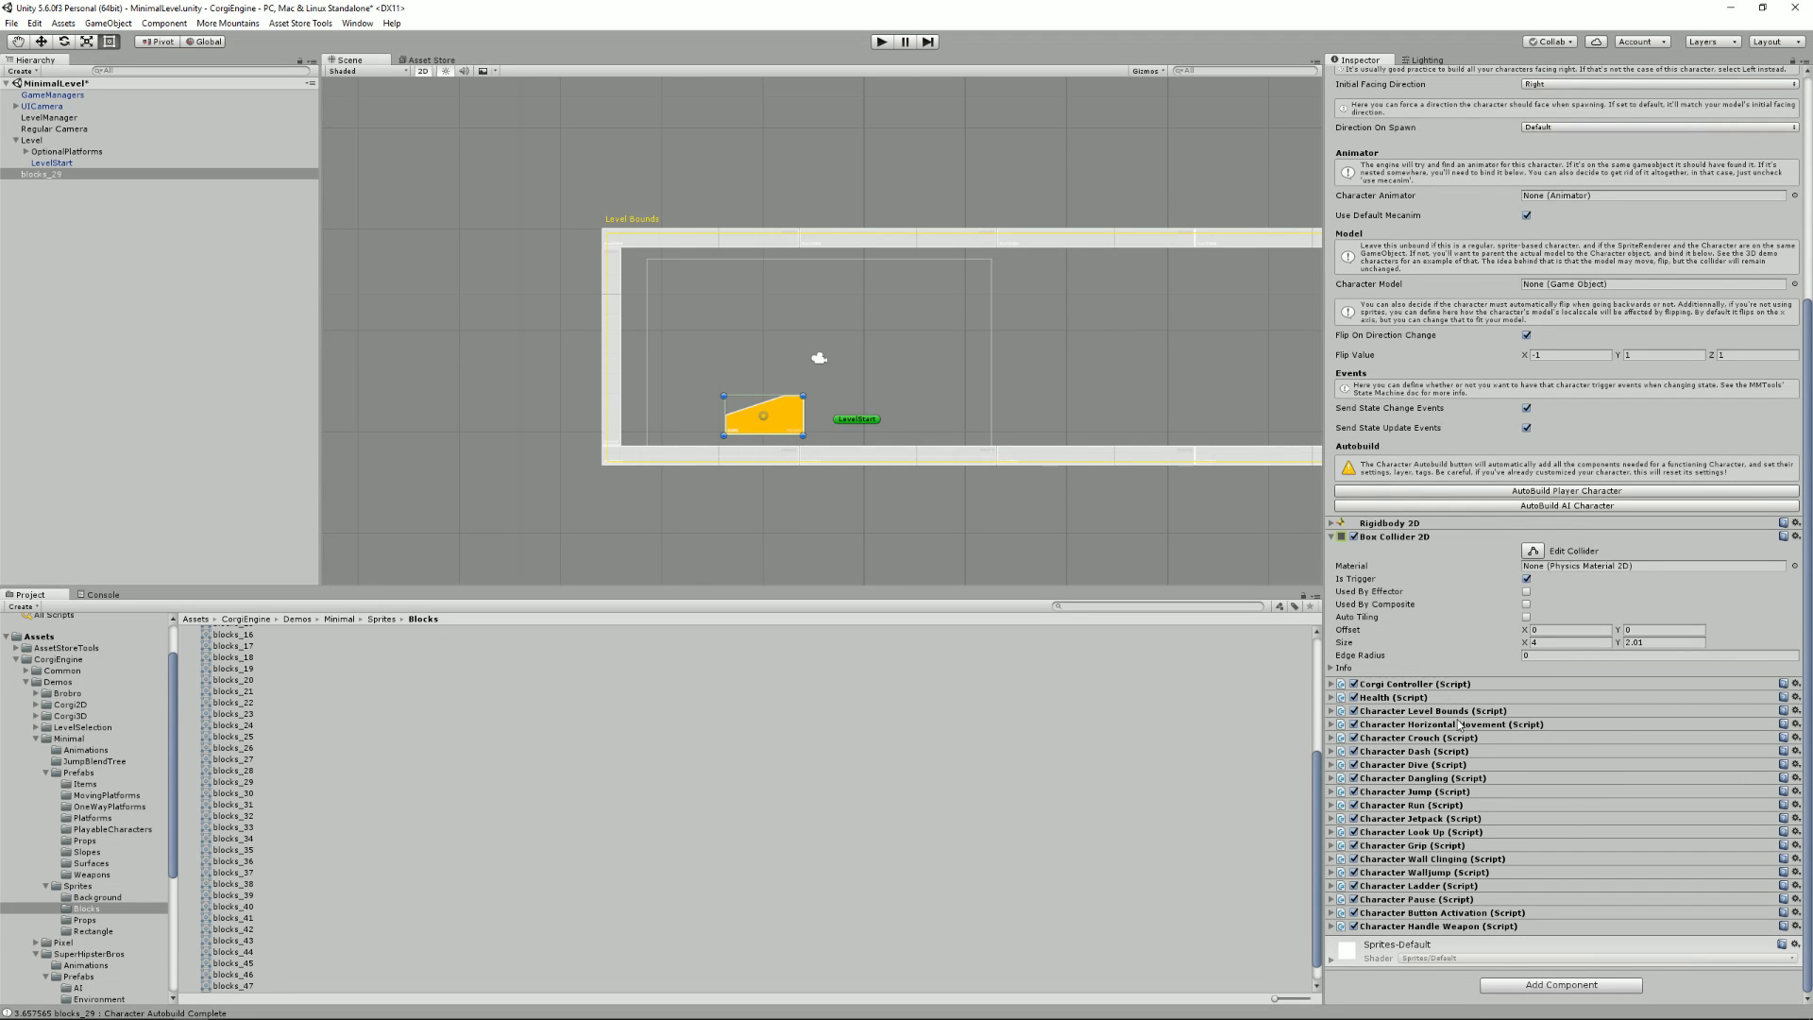
scroll(1476, 766, up, 5)
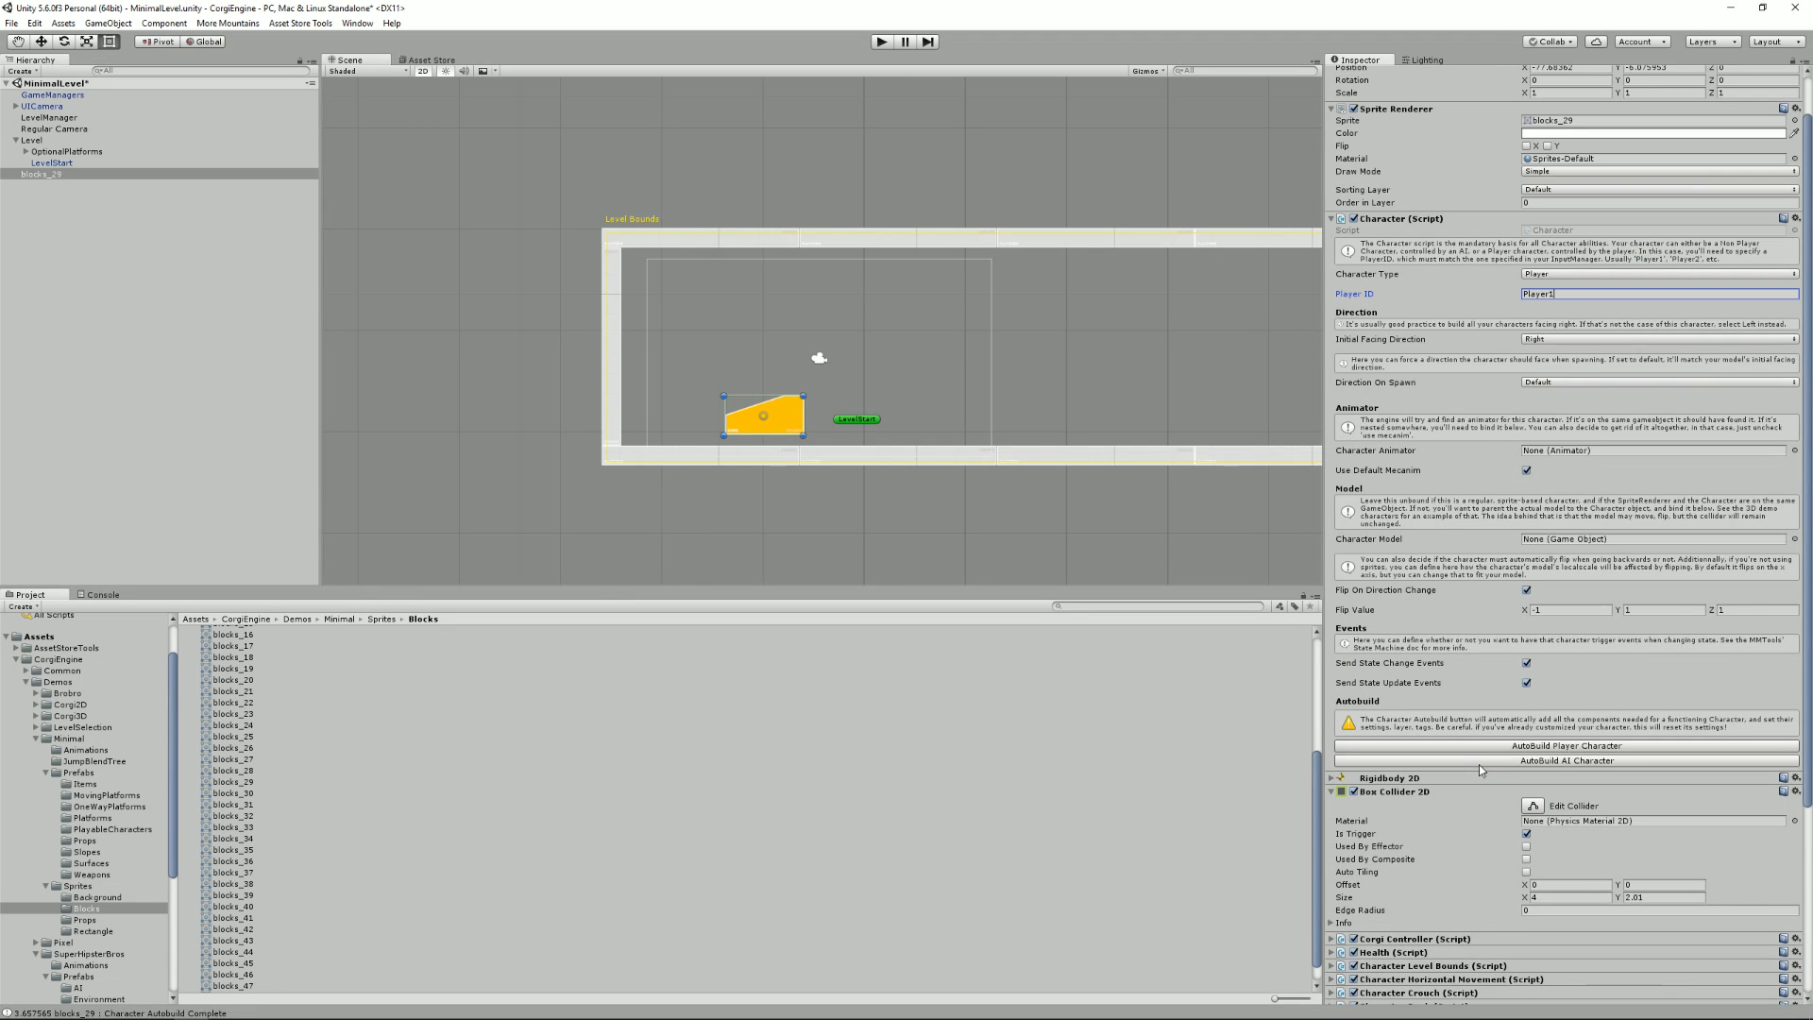
Play-test blocks_29 by running left and right with the arrow keys and jumping with space
click(884, 41)
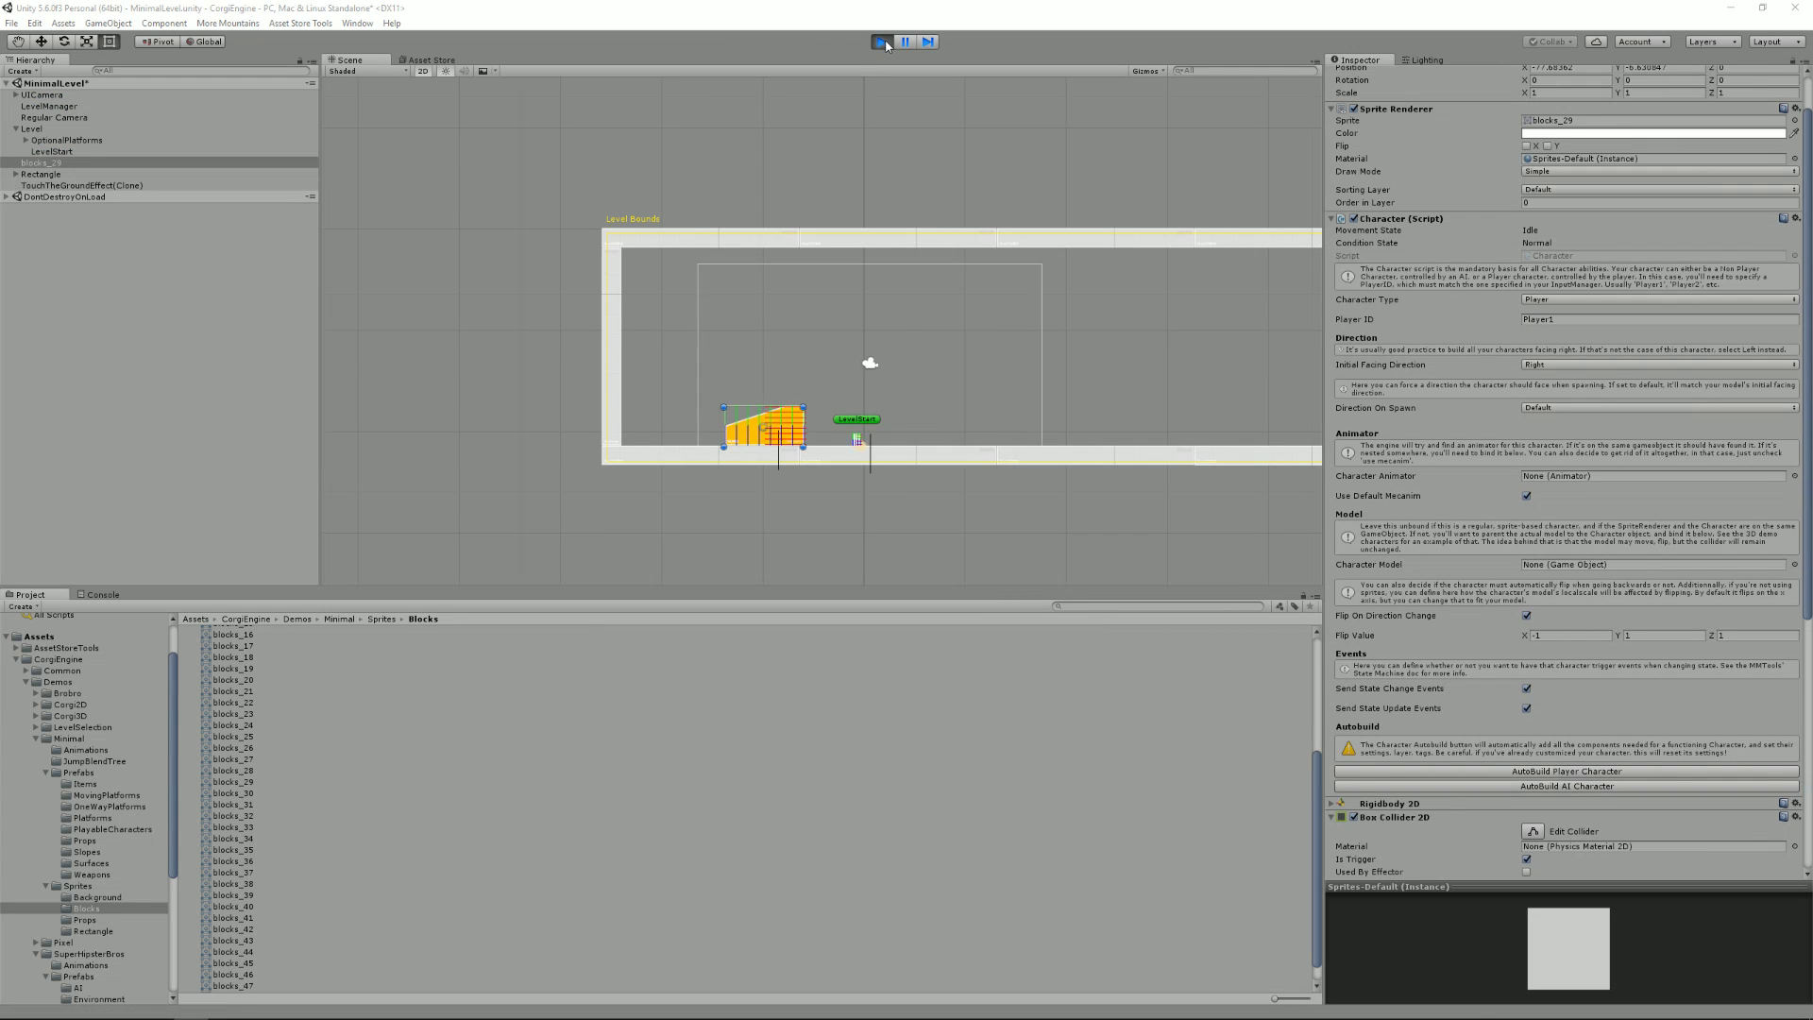
key(Right)
key(space)
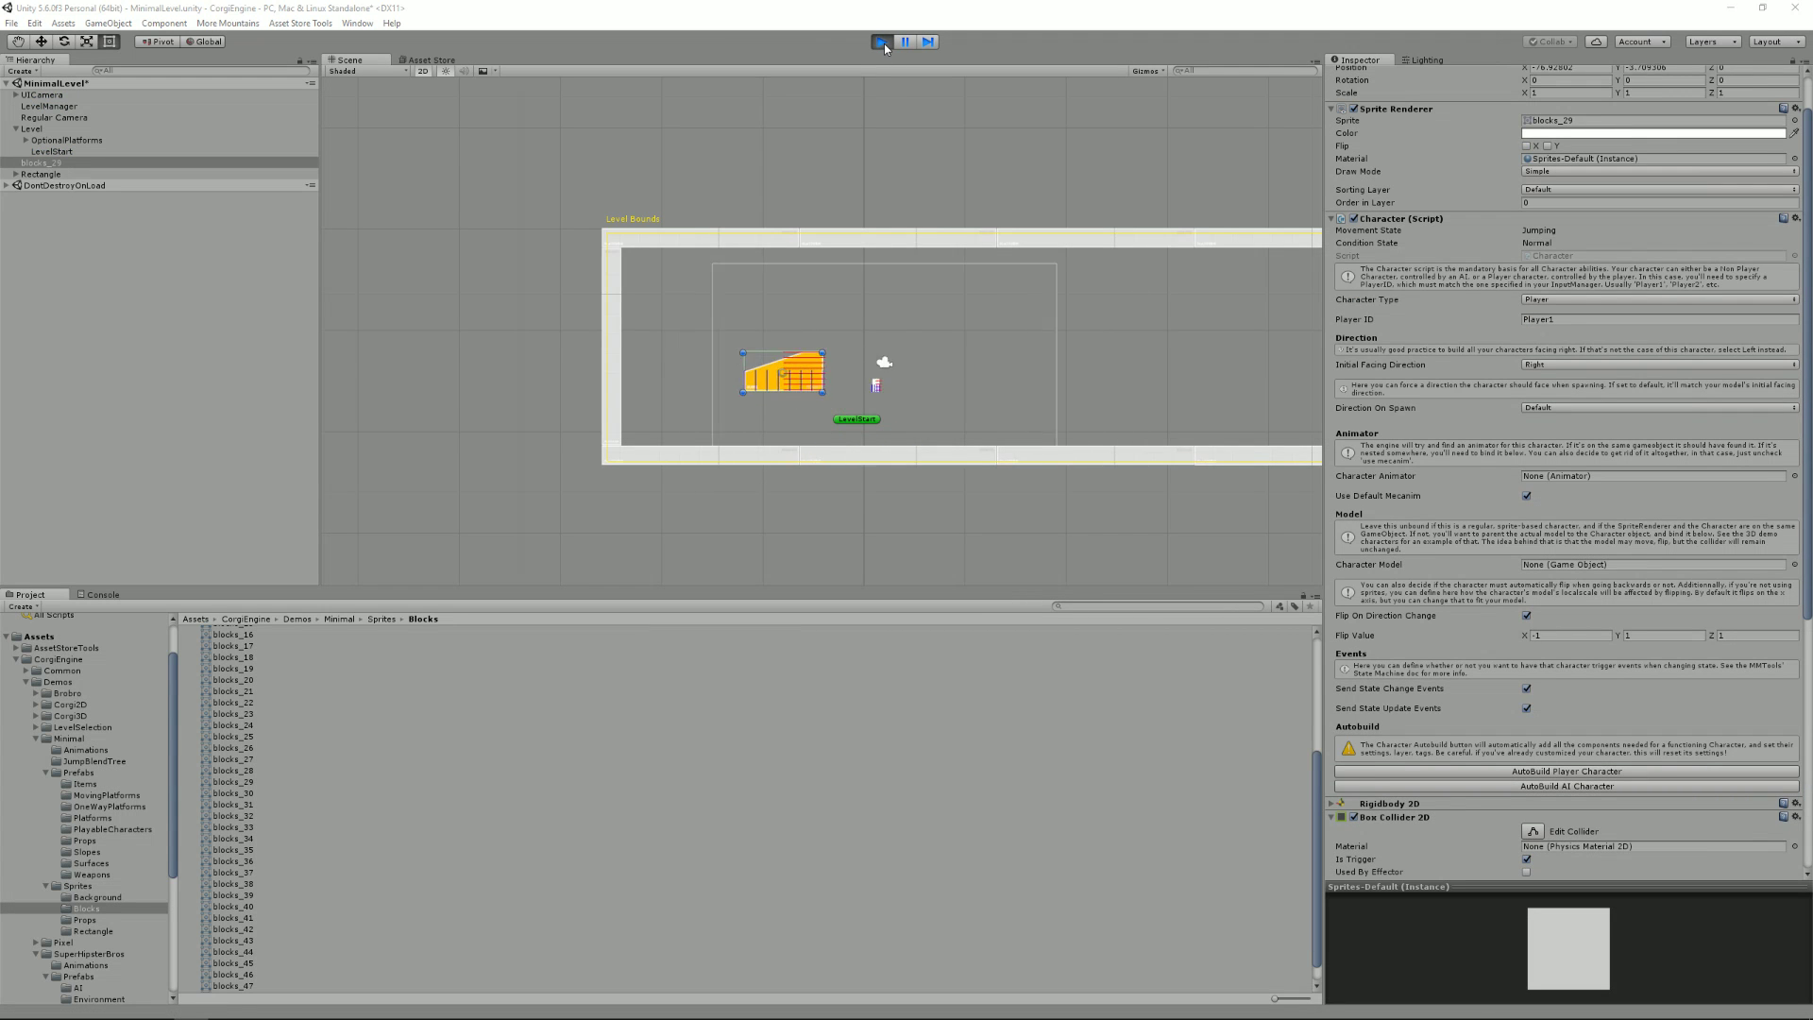
key(space)
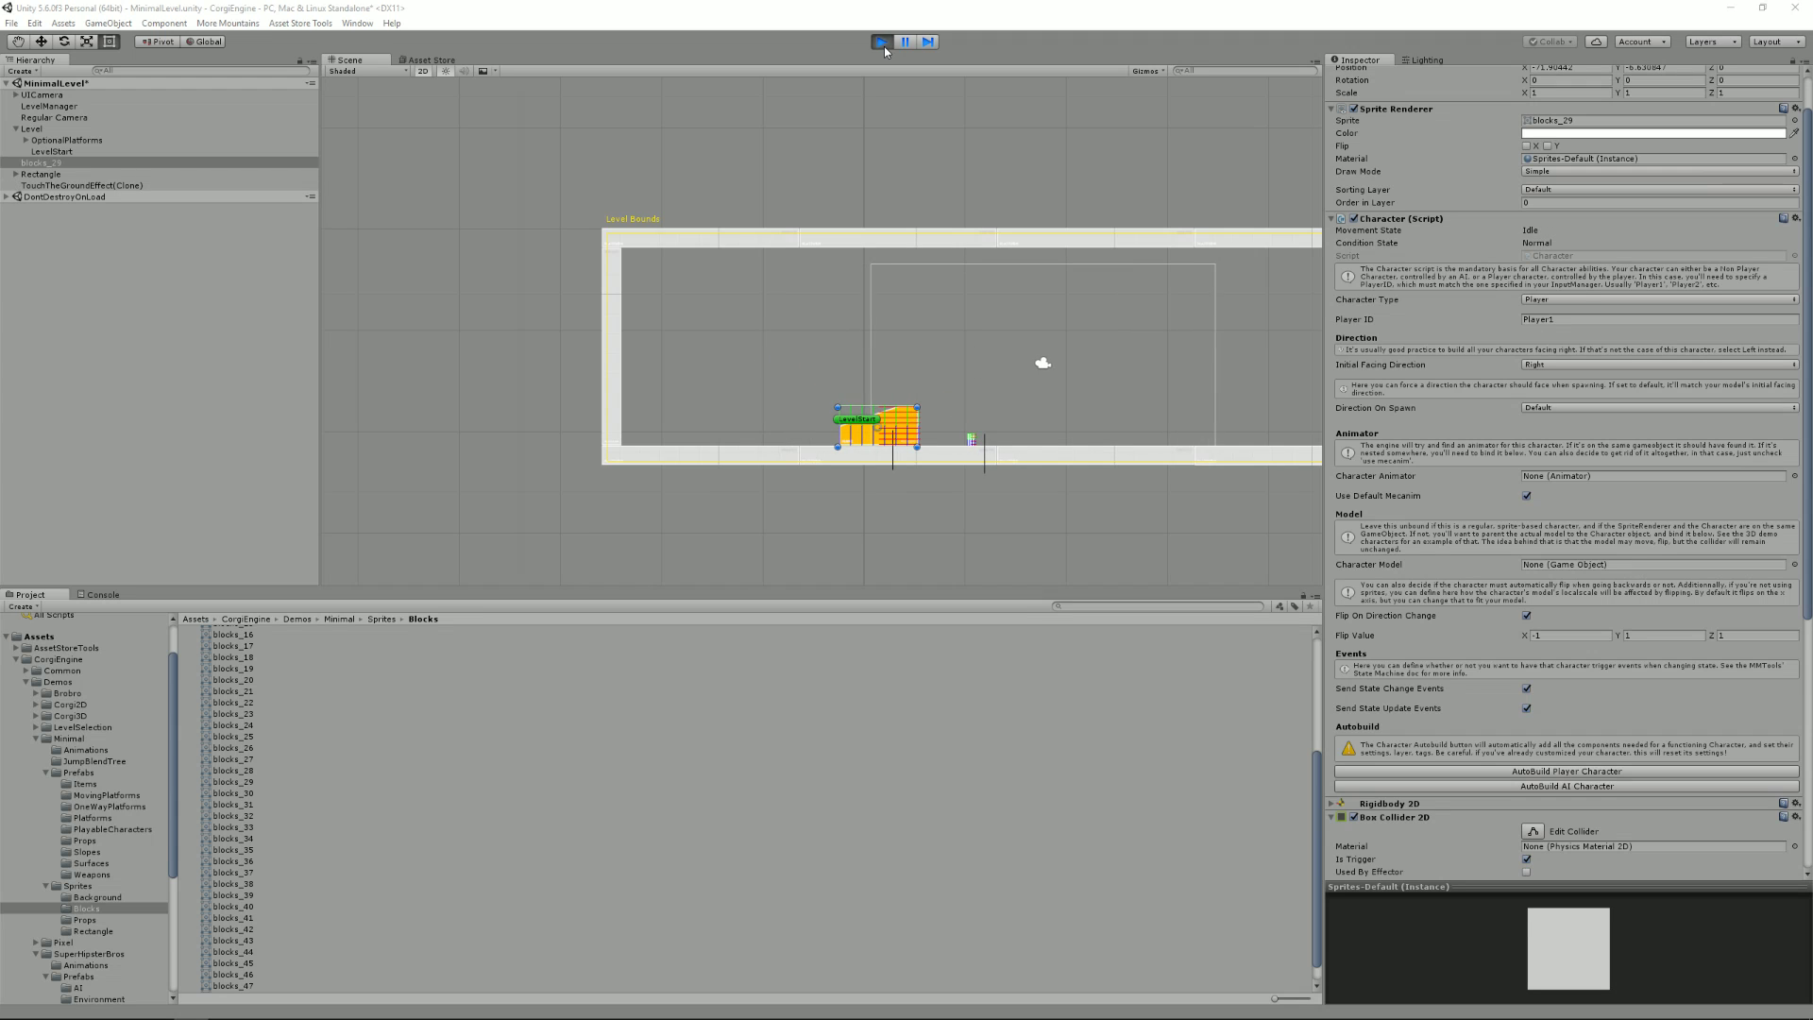
key(Left)
key(Right)
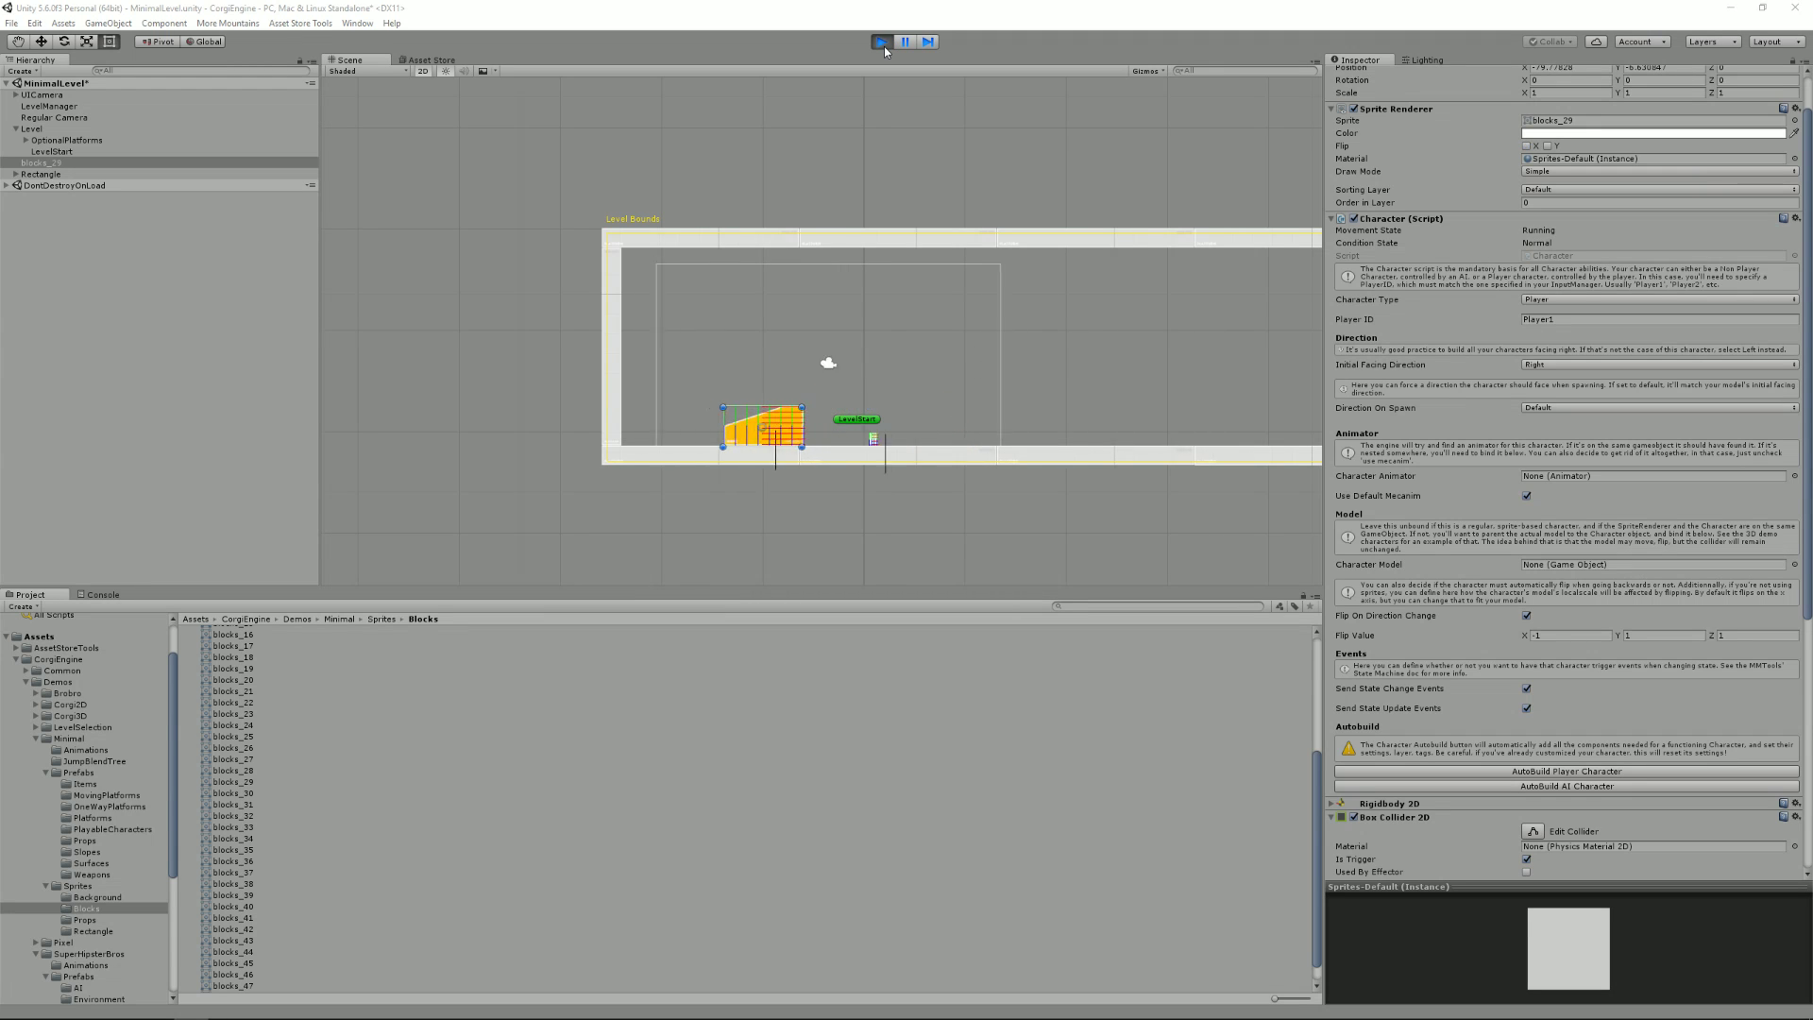
key(Right)
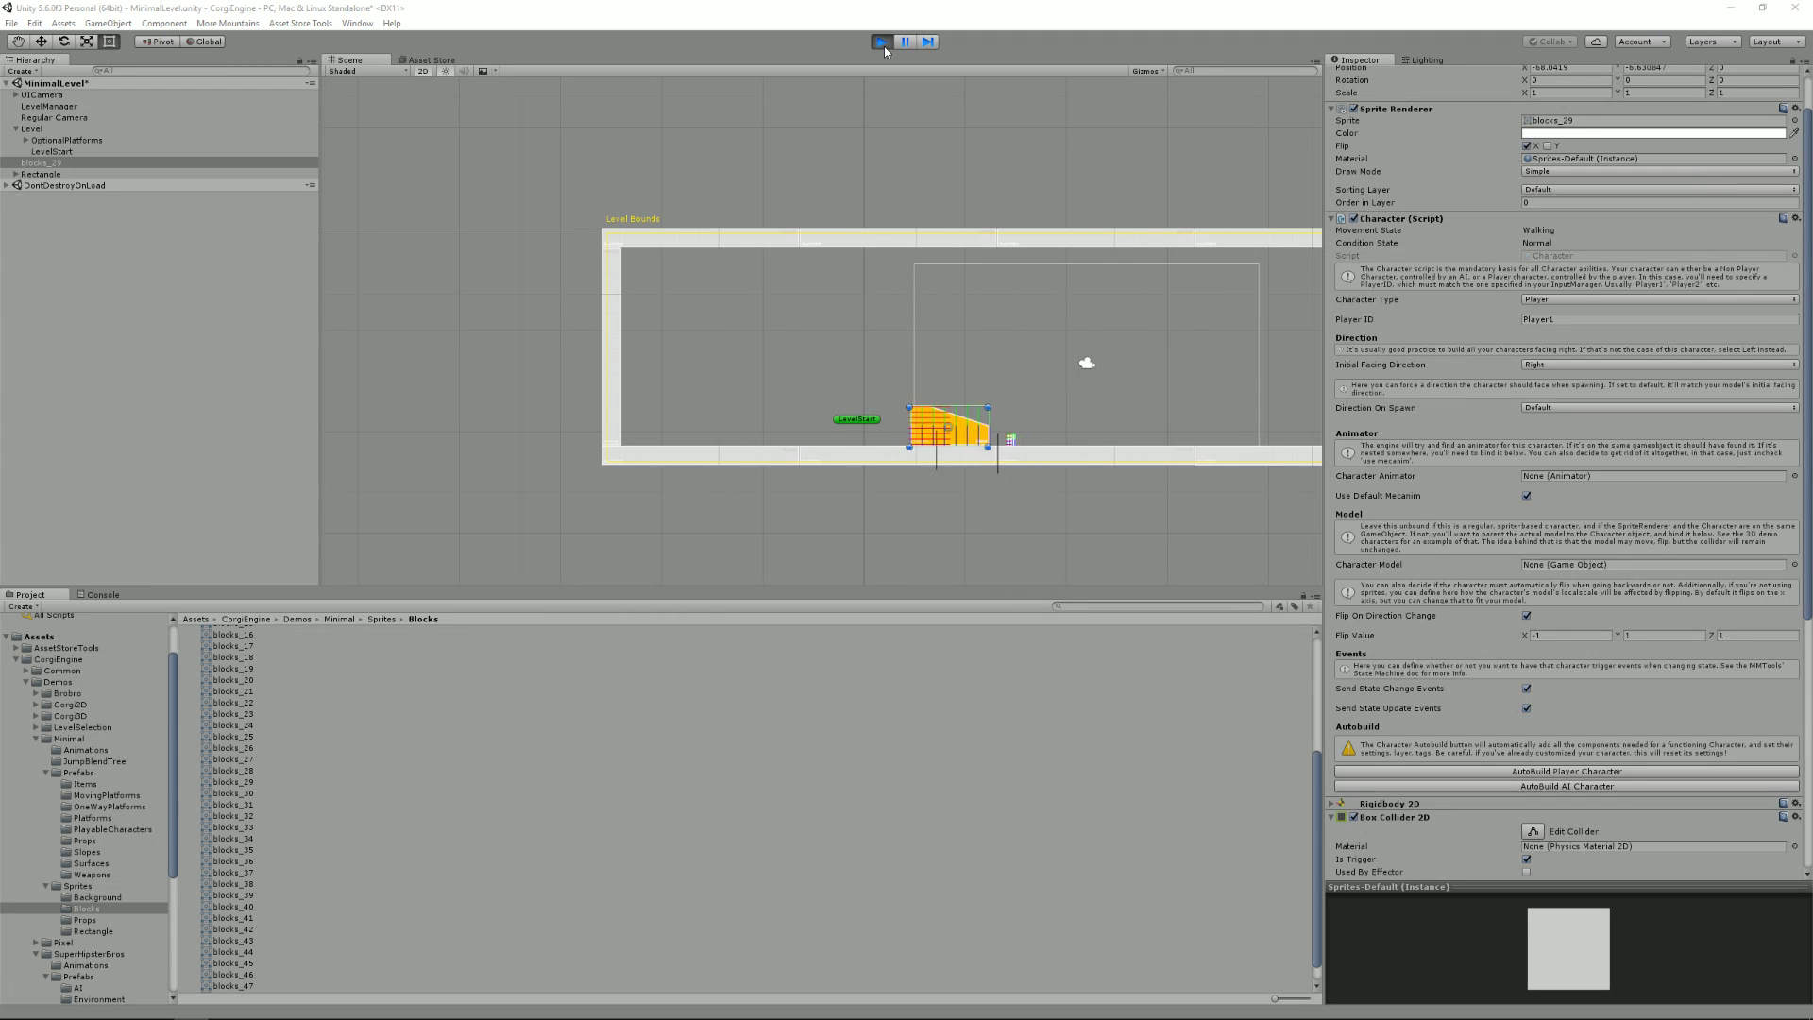
key(Left)
key(space)
key(Right)
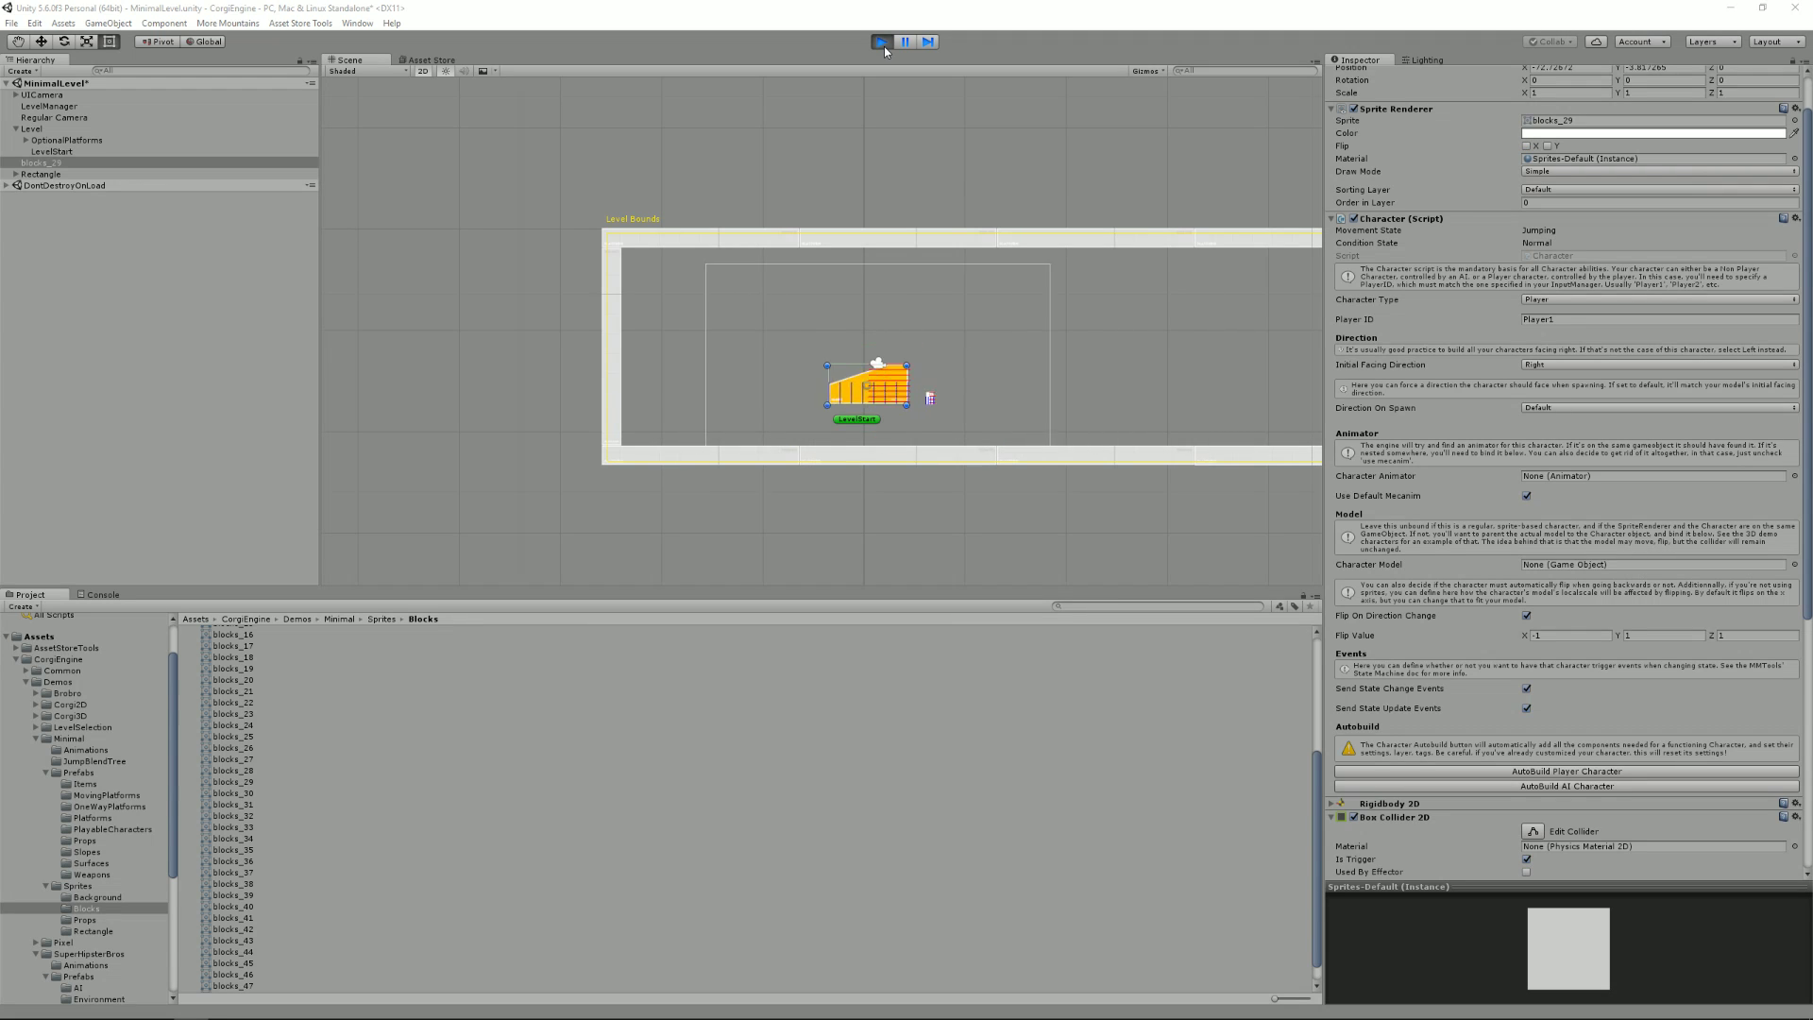
key(space)
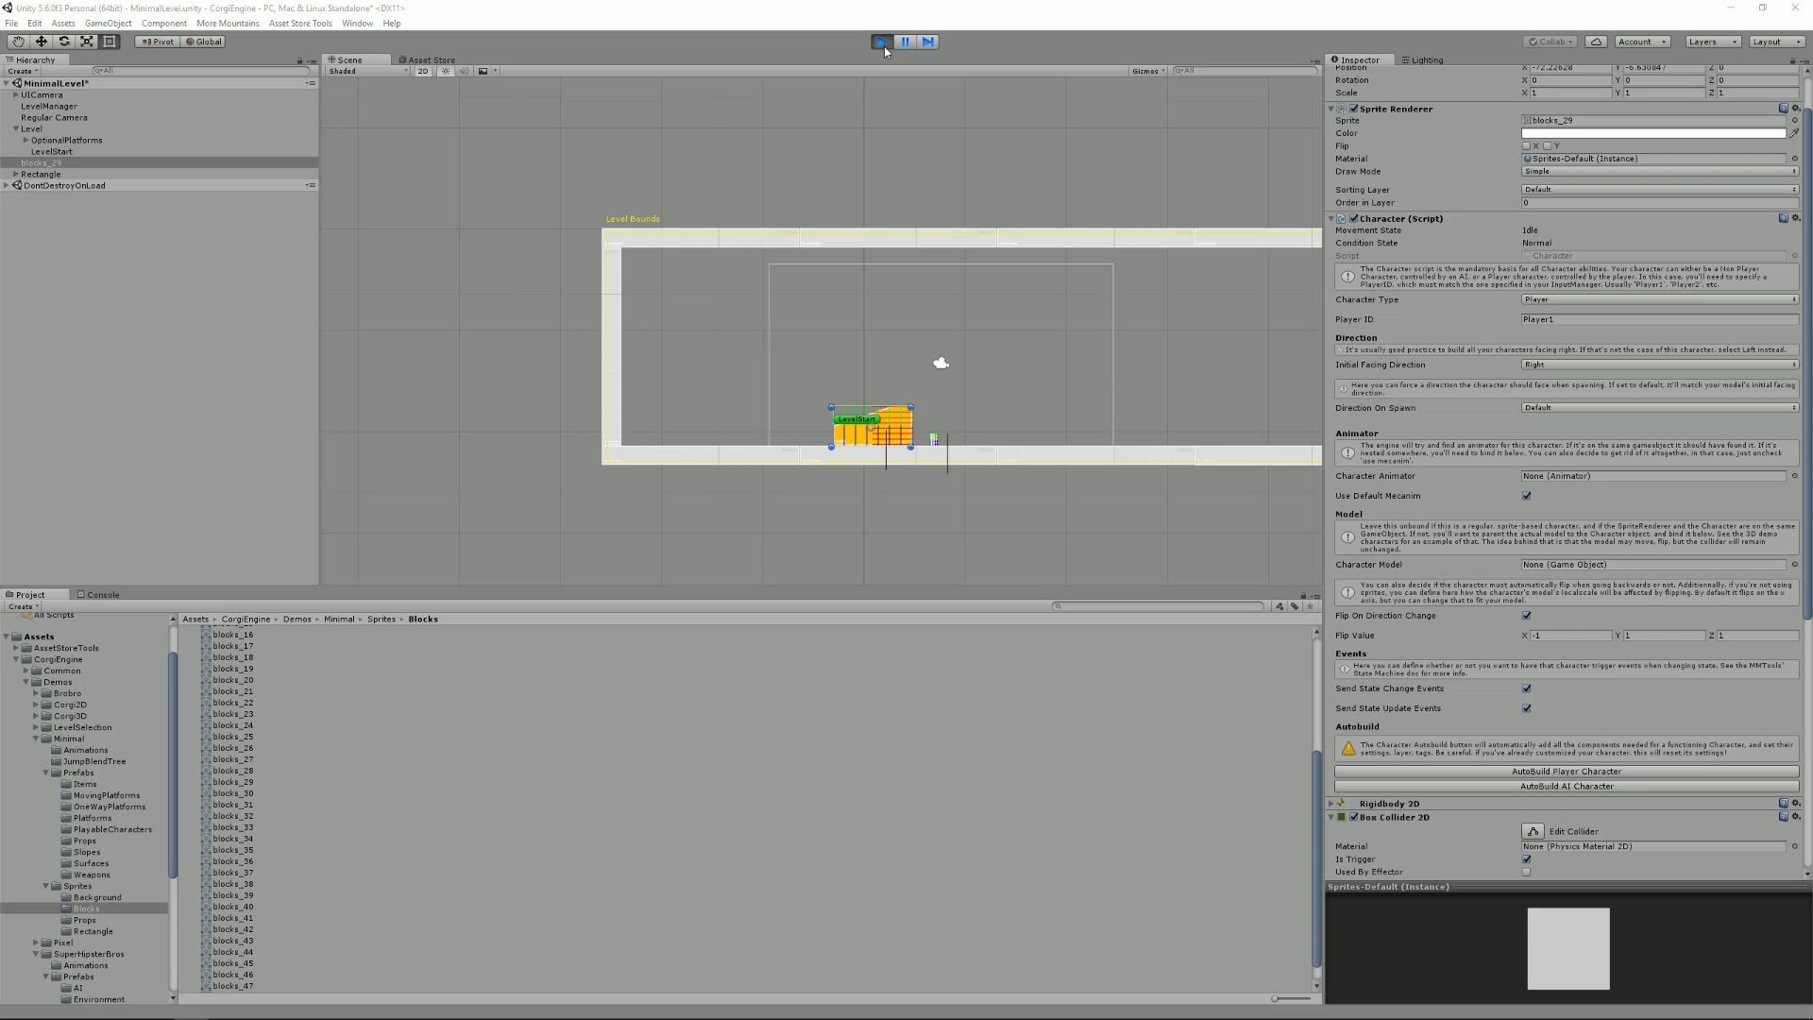
click(883, 46)
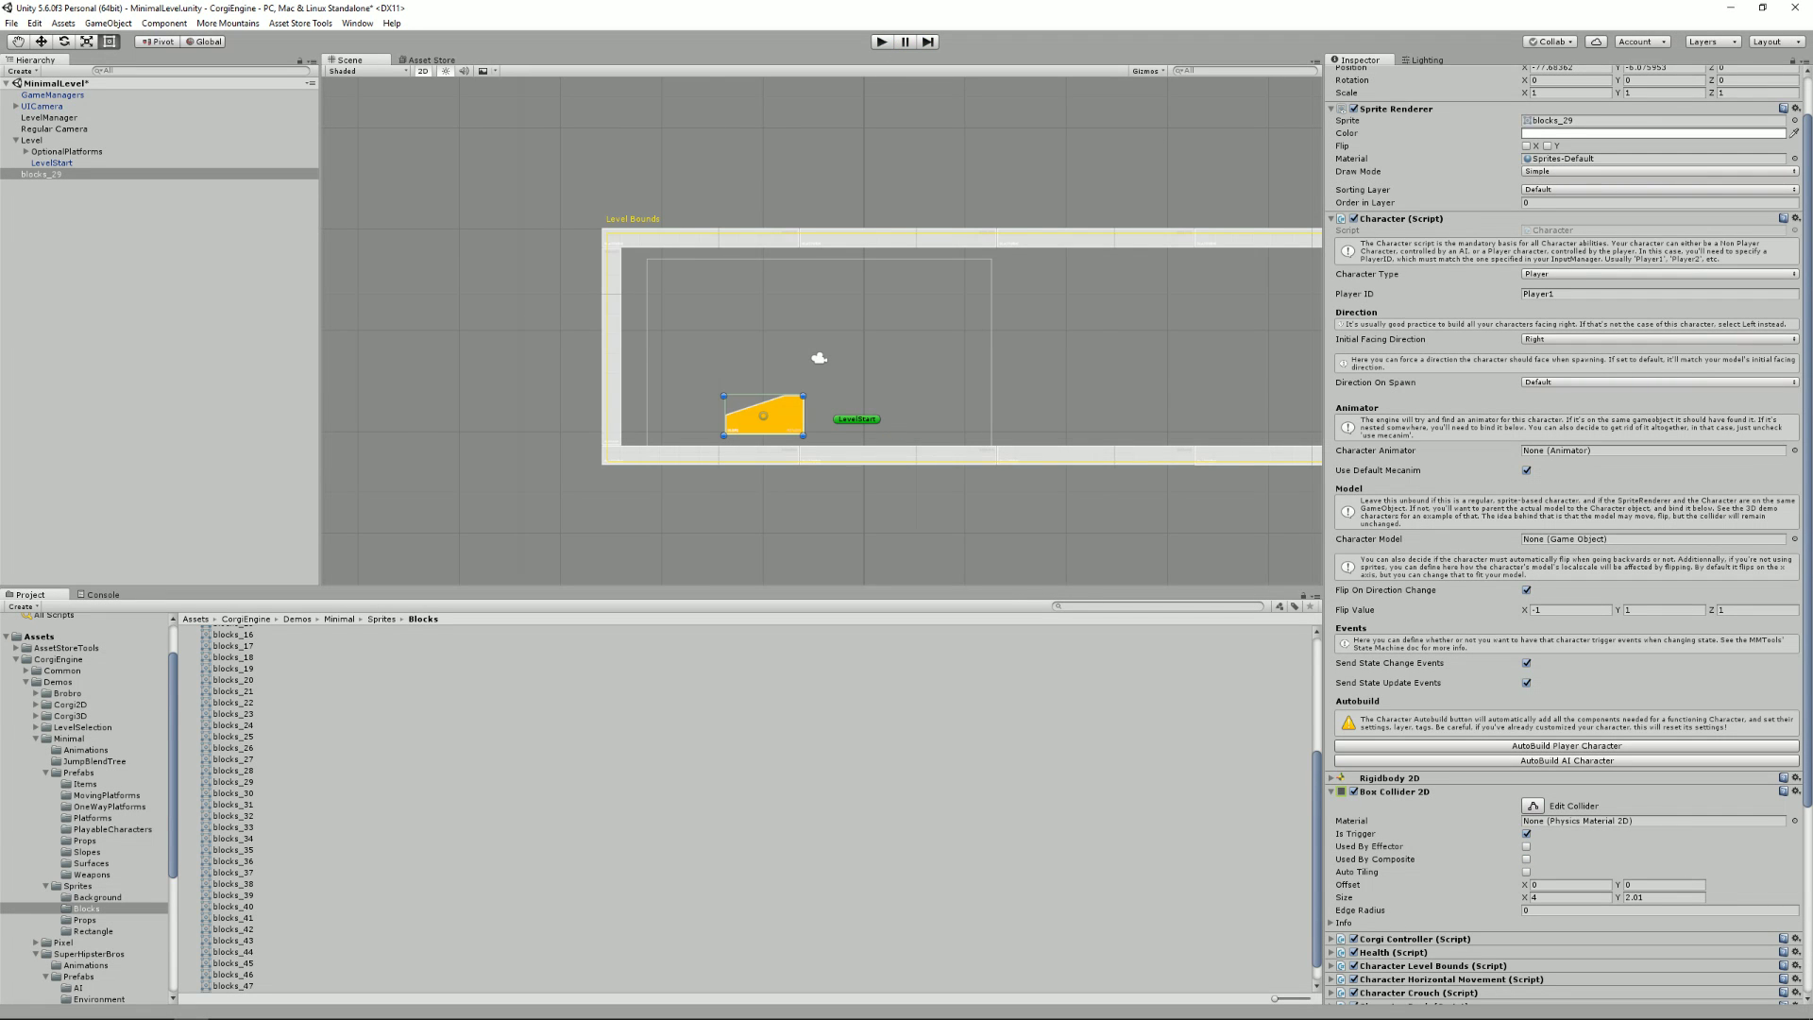
Keep the Character Type as Player, then delete blocks_29 from the scene
click(1540, 276)
click(1493, 270)
key(Delete)
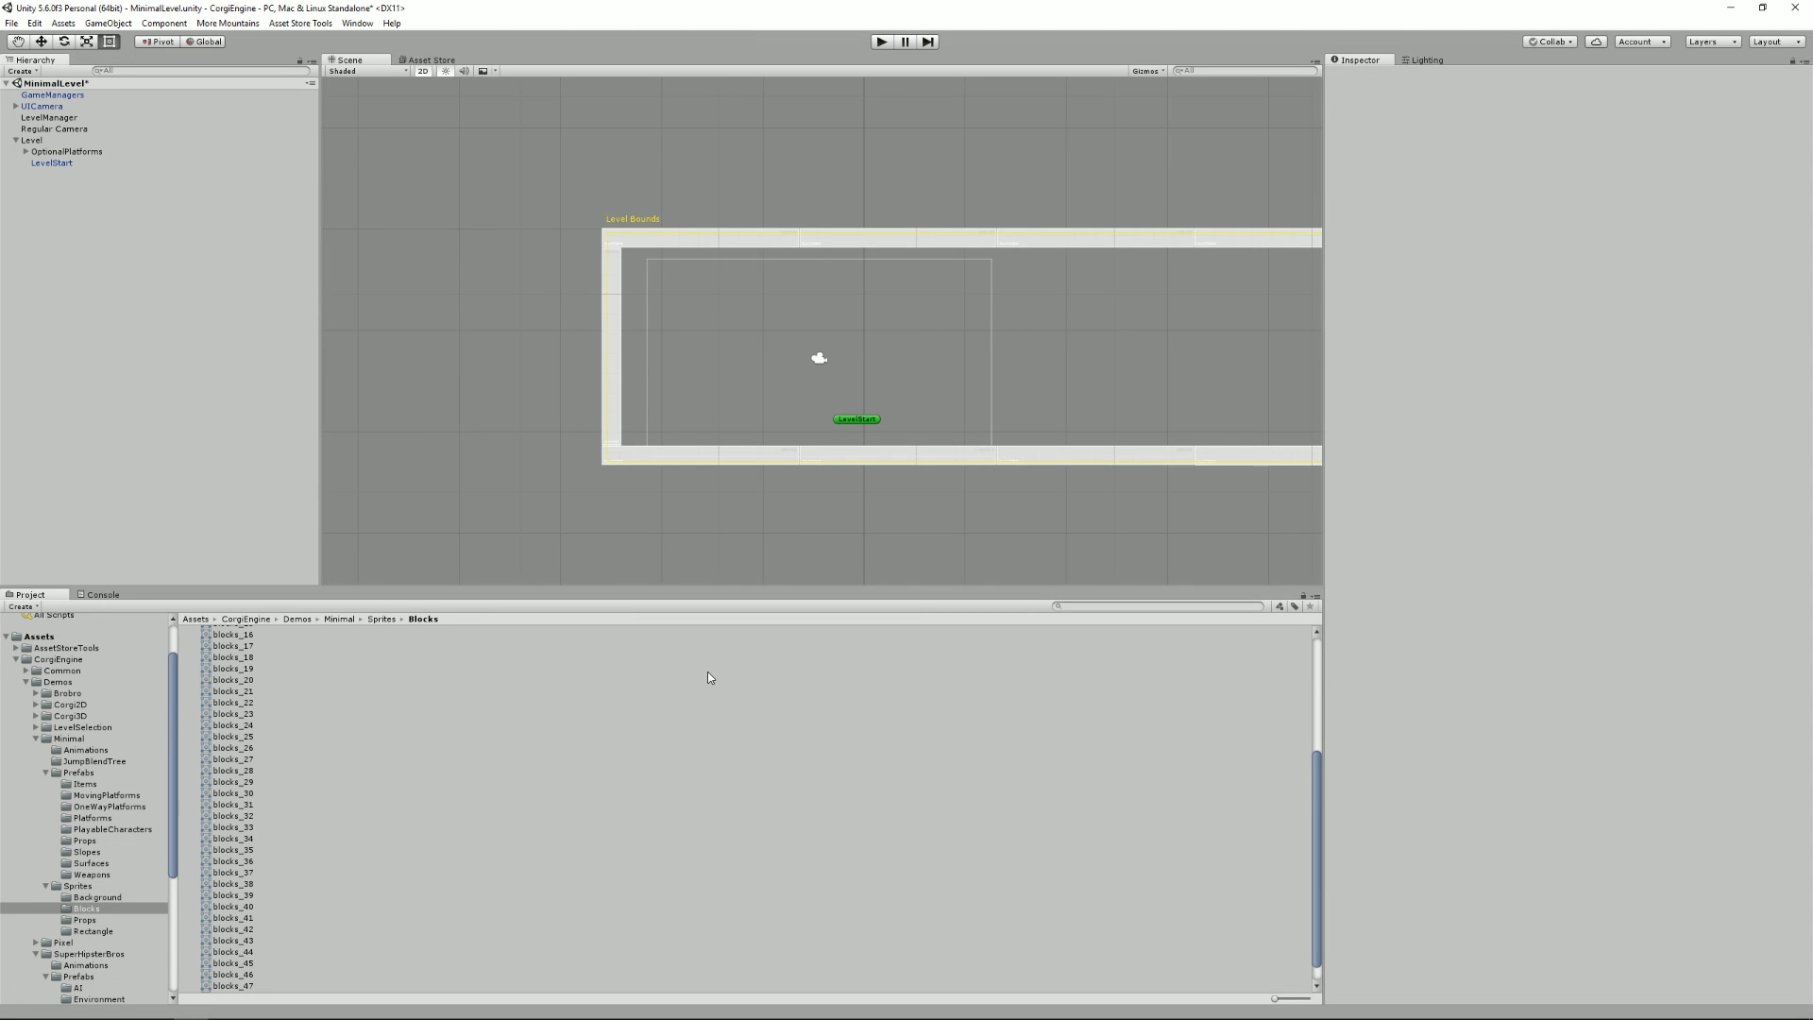
Play-test MinimalLevel with the Rectangle character, running with the arrow keys and jumping and flying with space
click(882, 42)
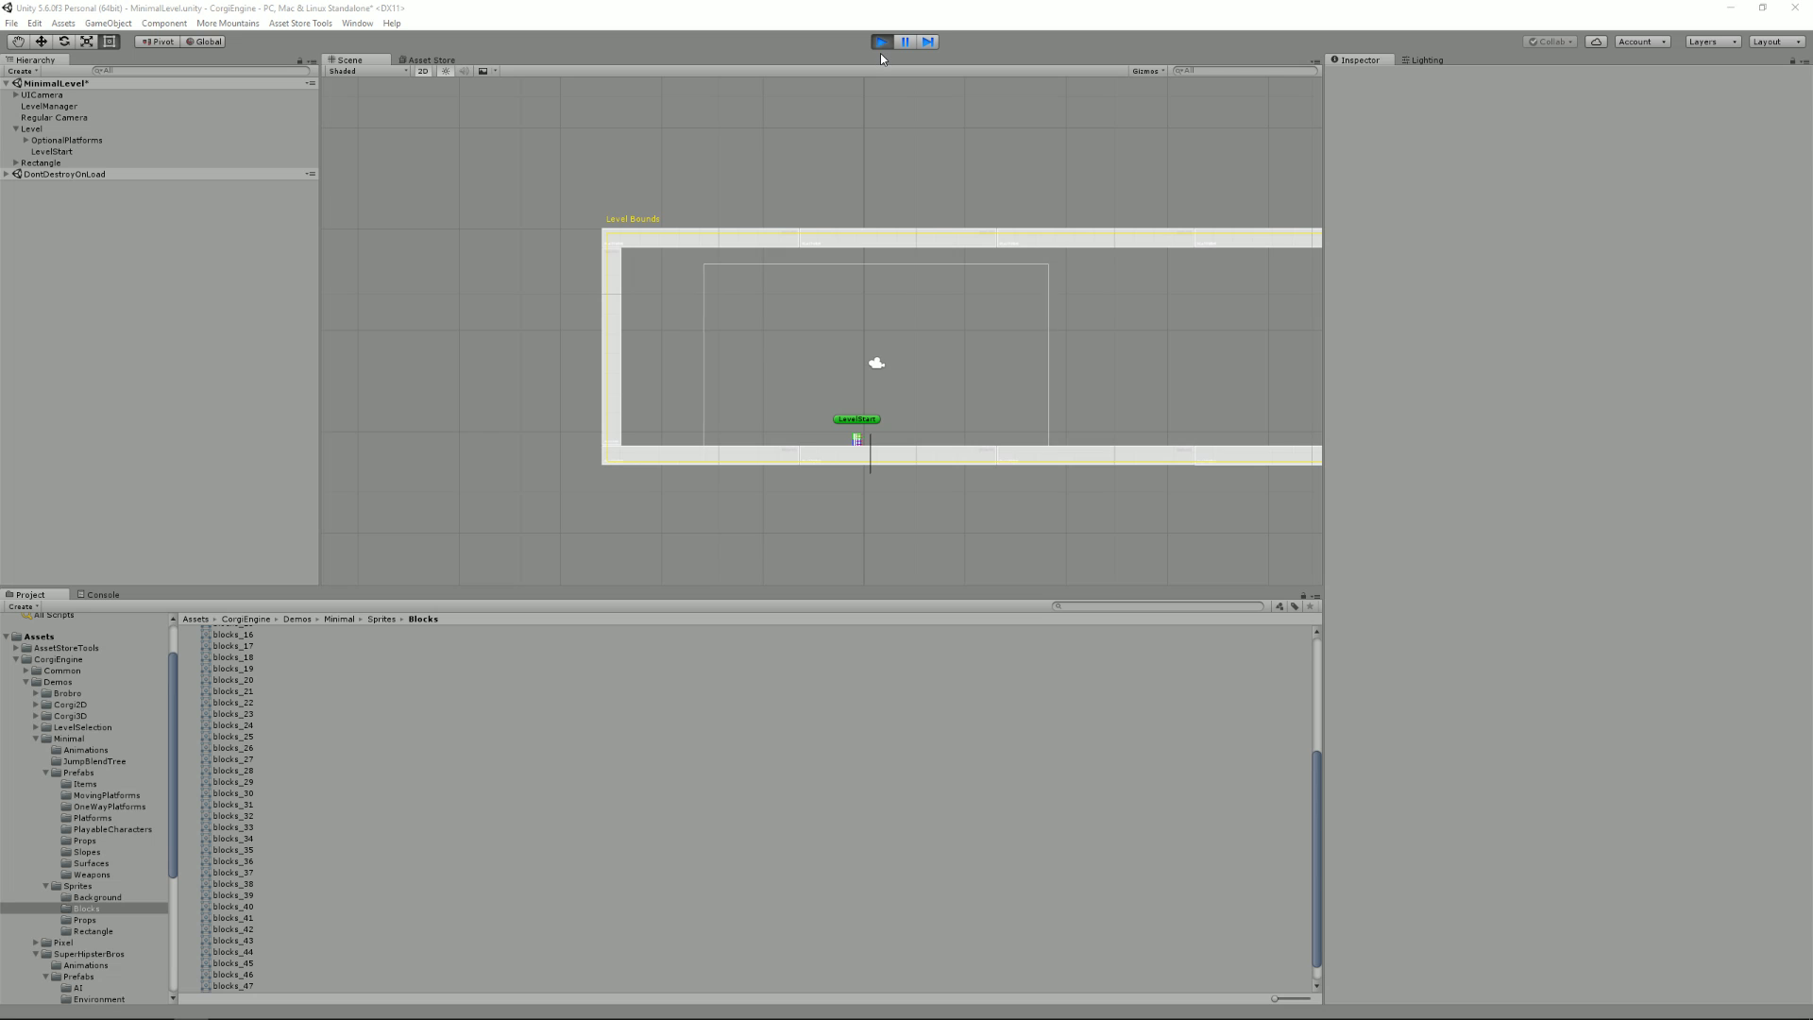
key(Right)
key(Left)
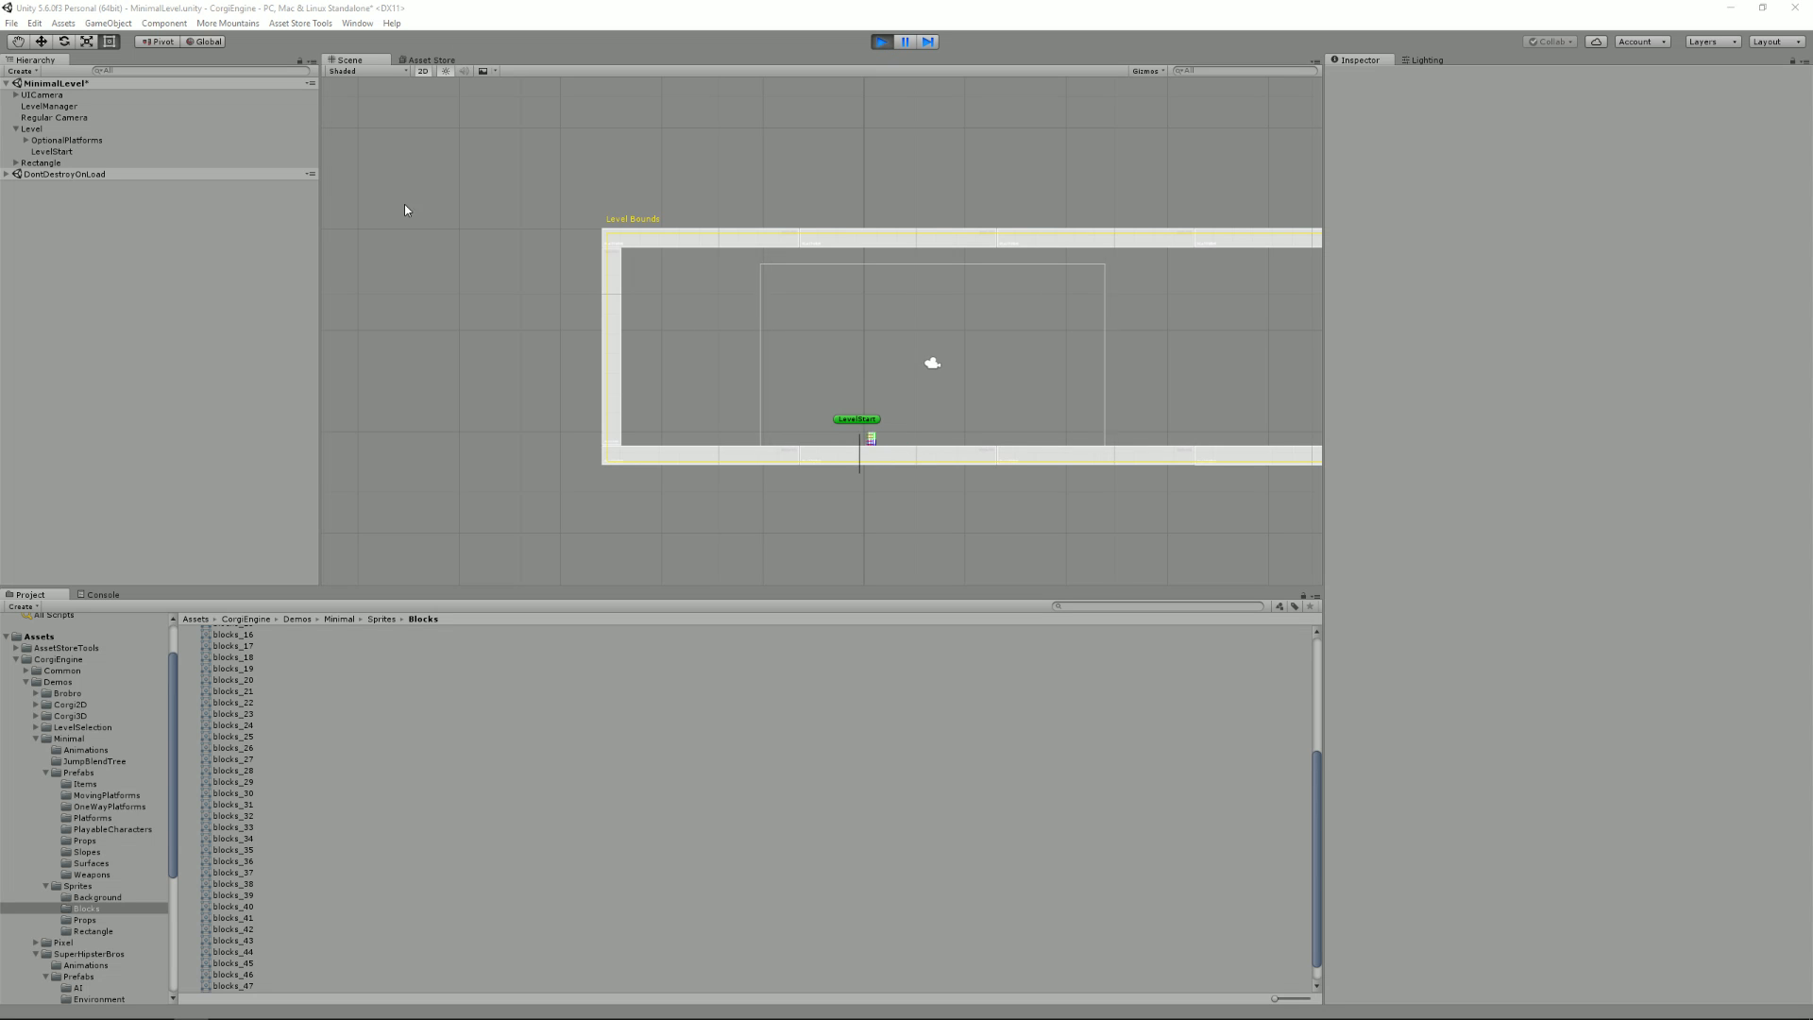
key(ctrl+2)
key(Left)
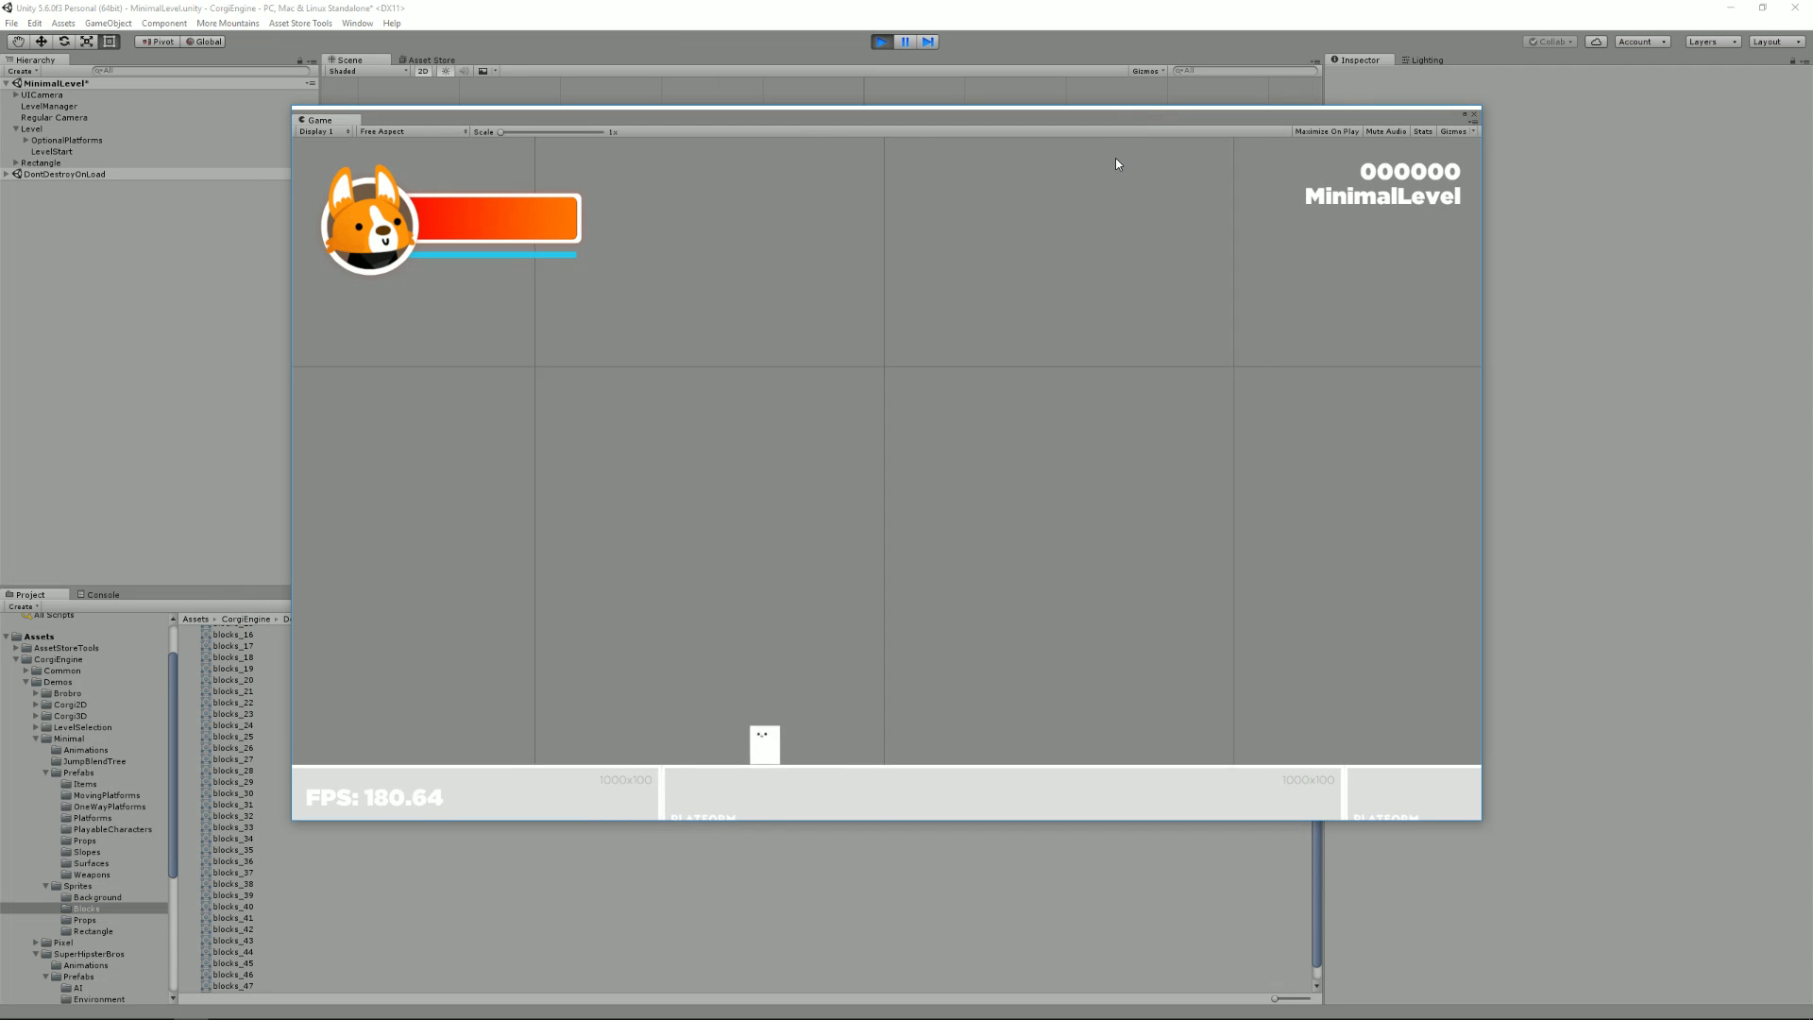
key(Right)
key(space)
key(Left)
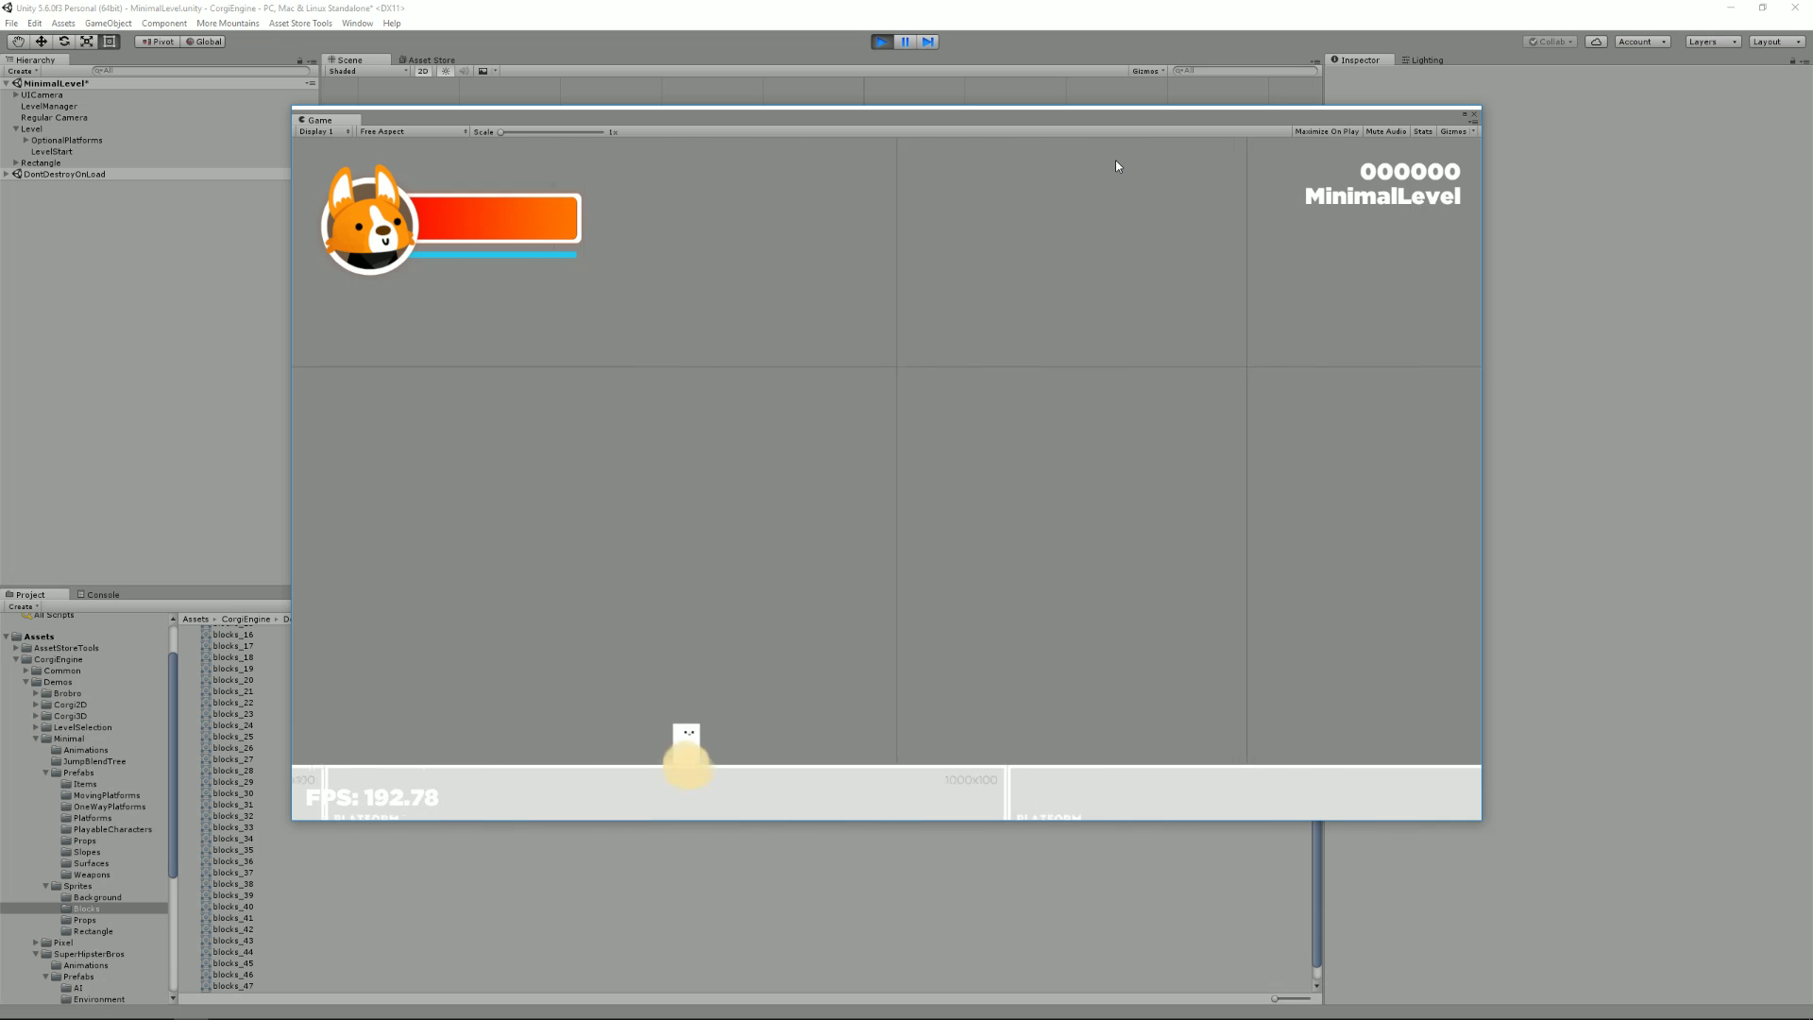
key(space)
key(Right)
key(Left)
key(Right)
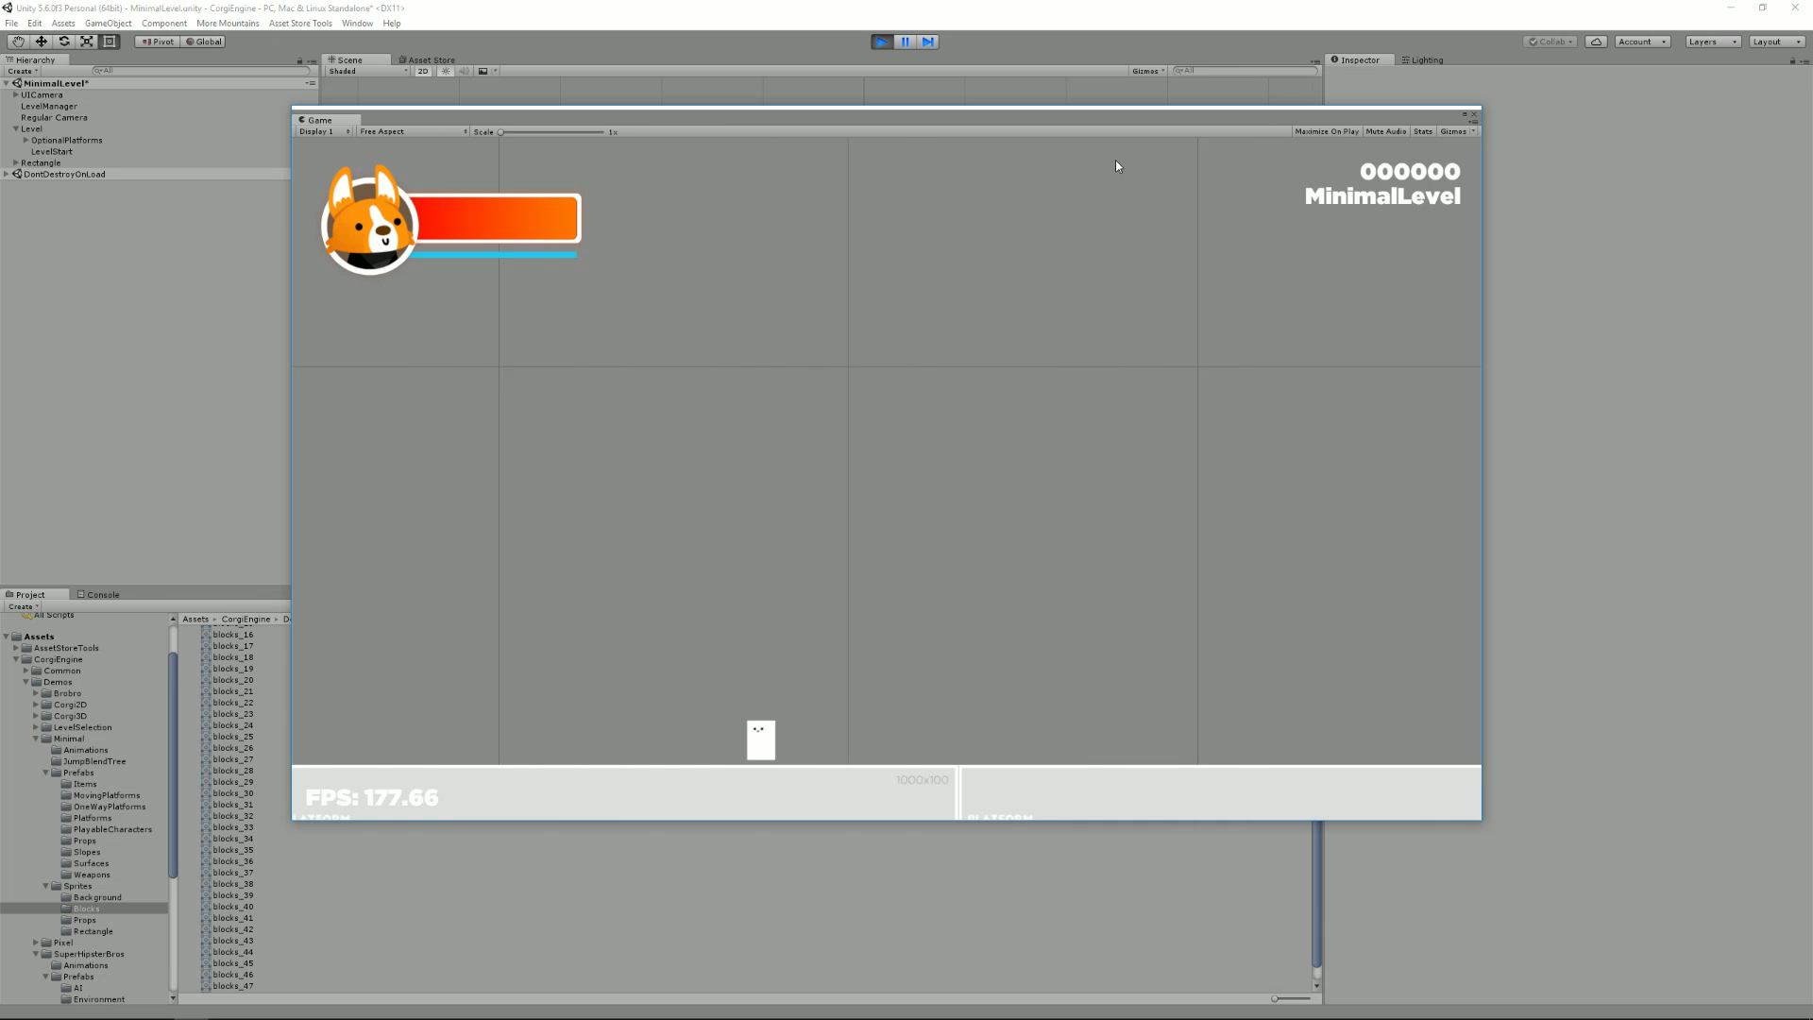
key(space)
key(Left)
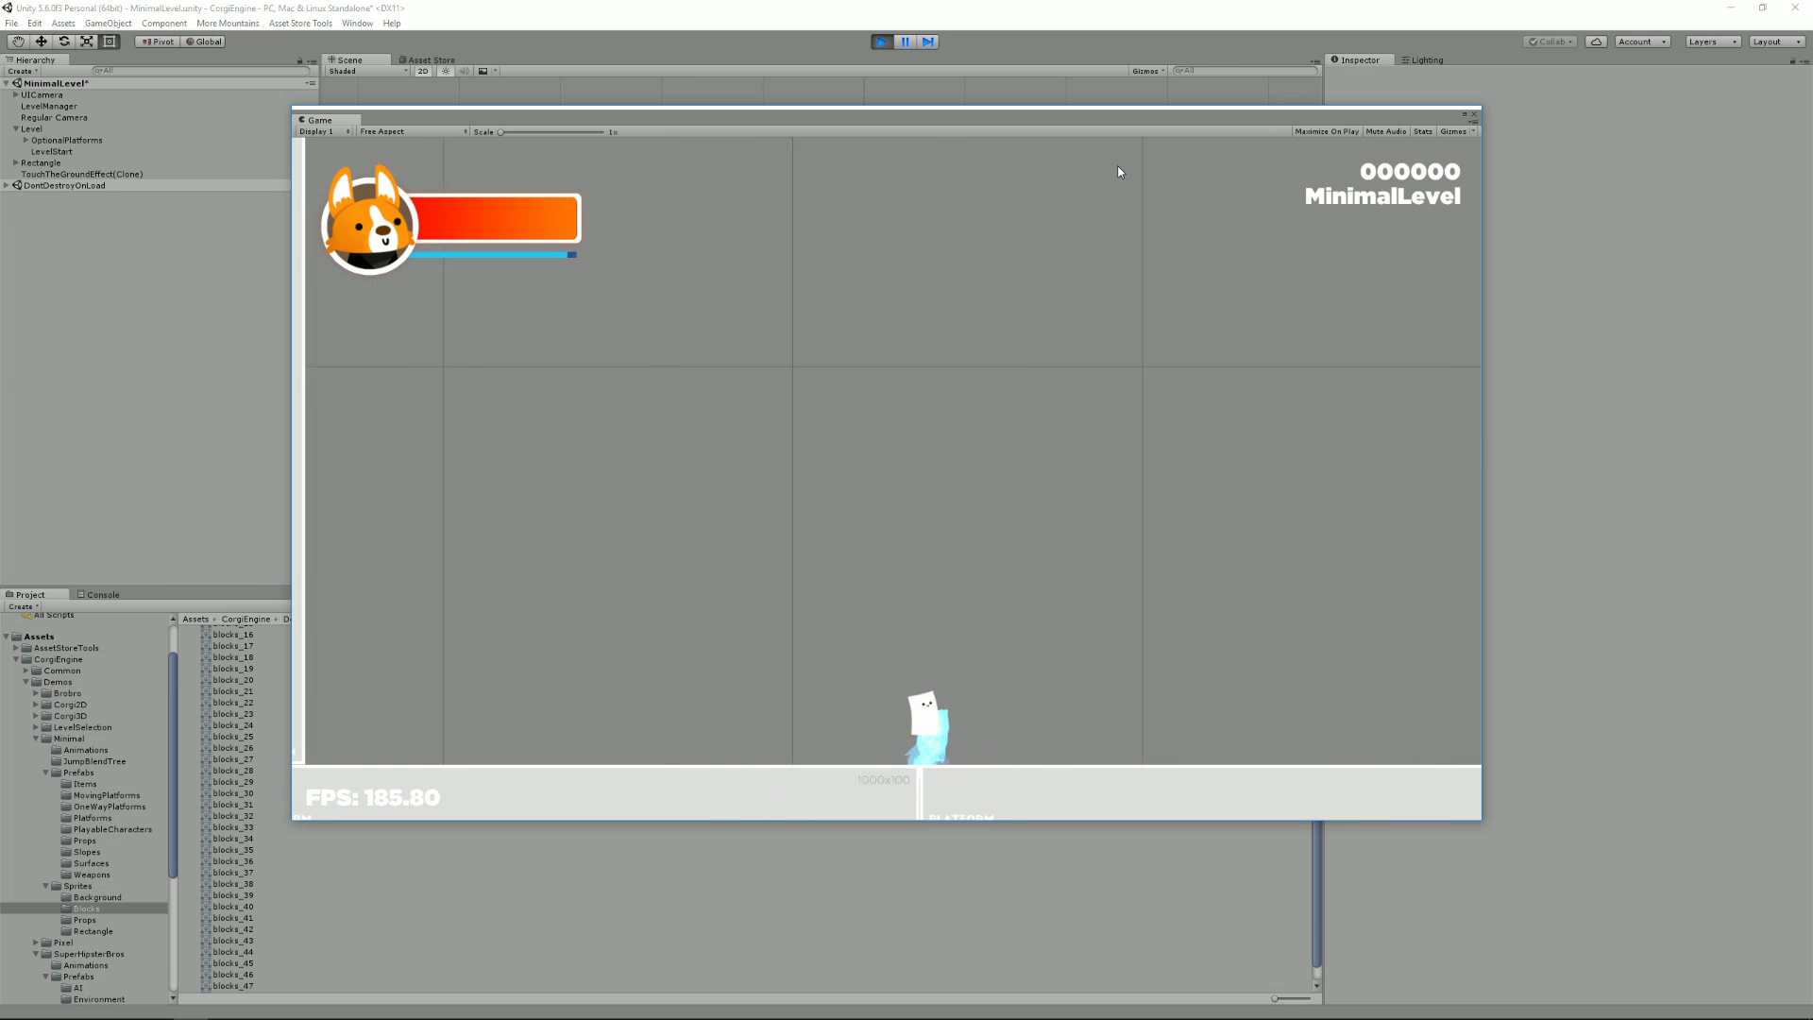
key(space)
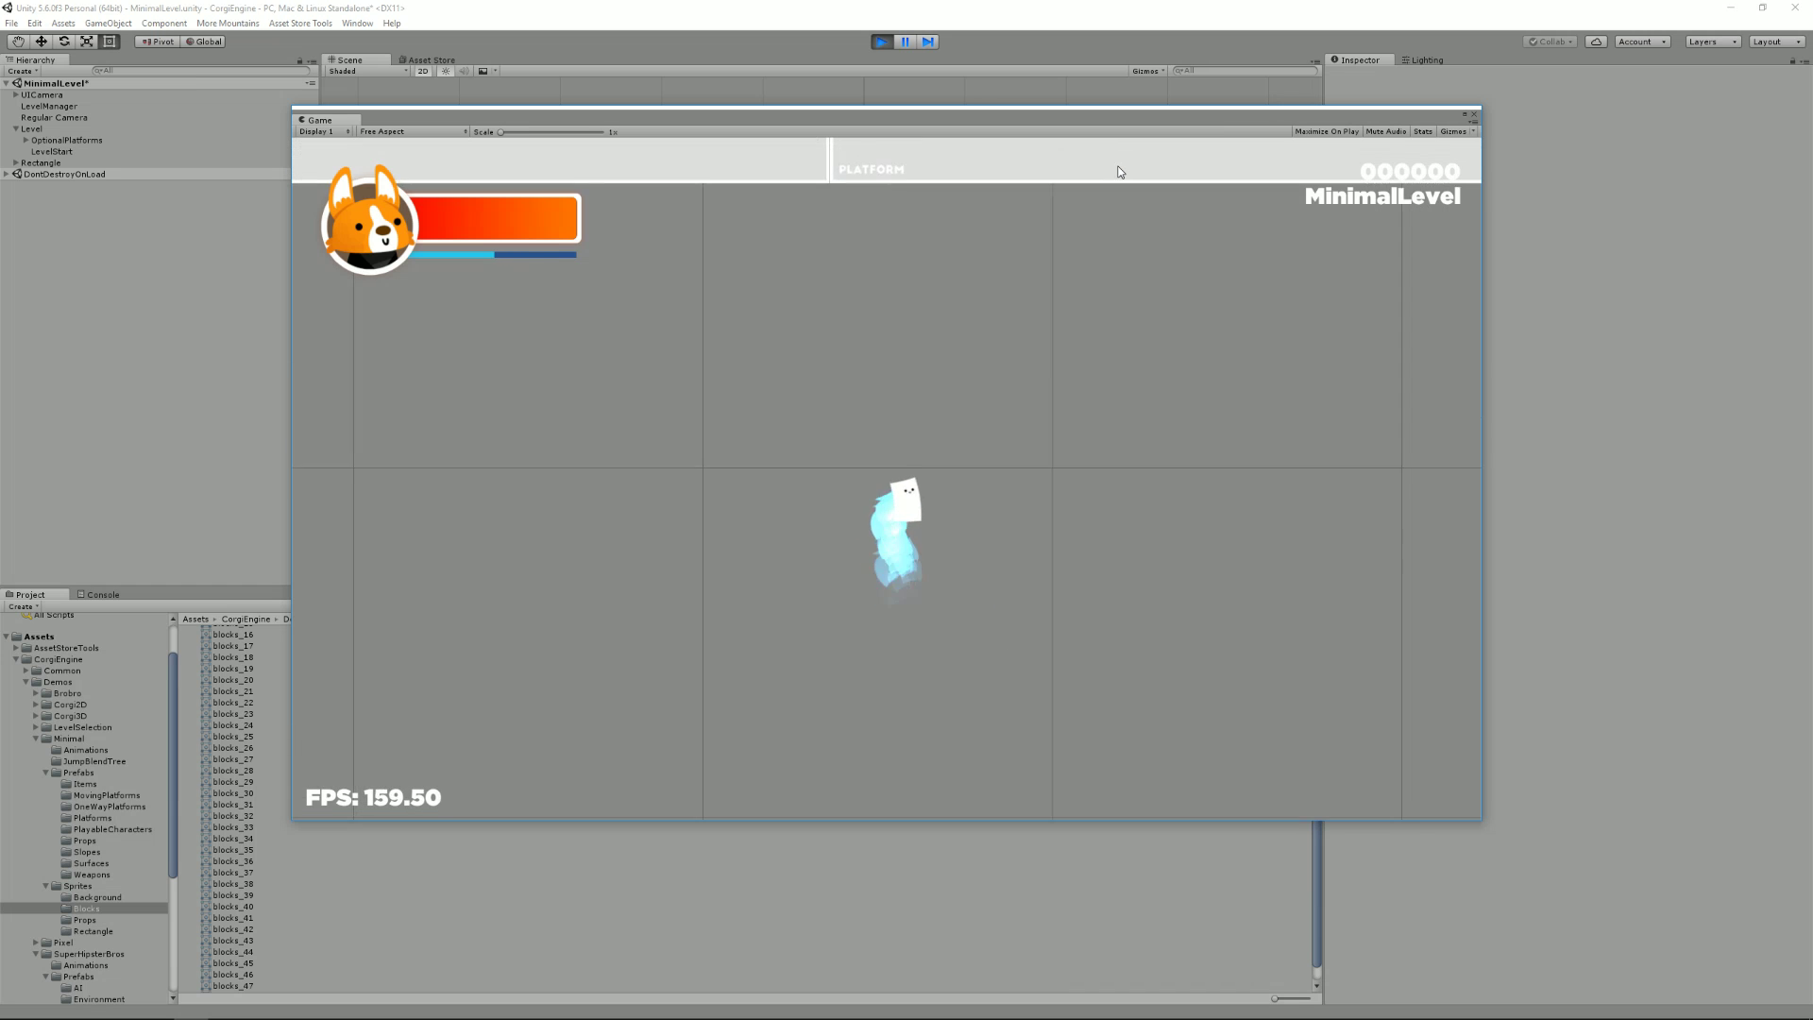
key(Left)
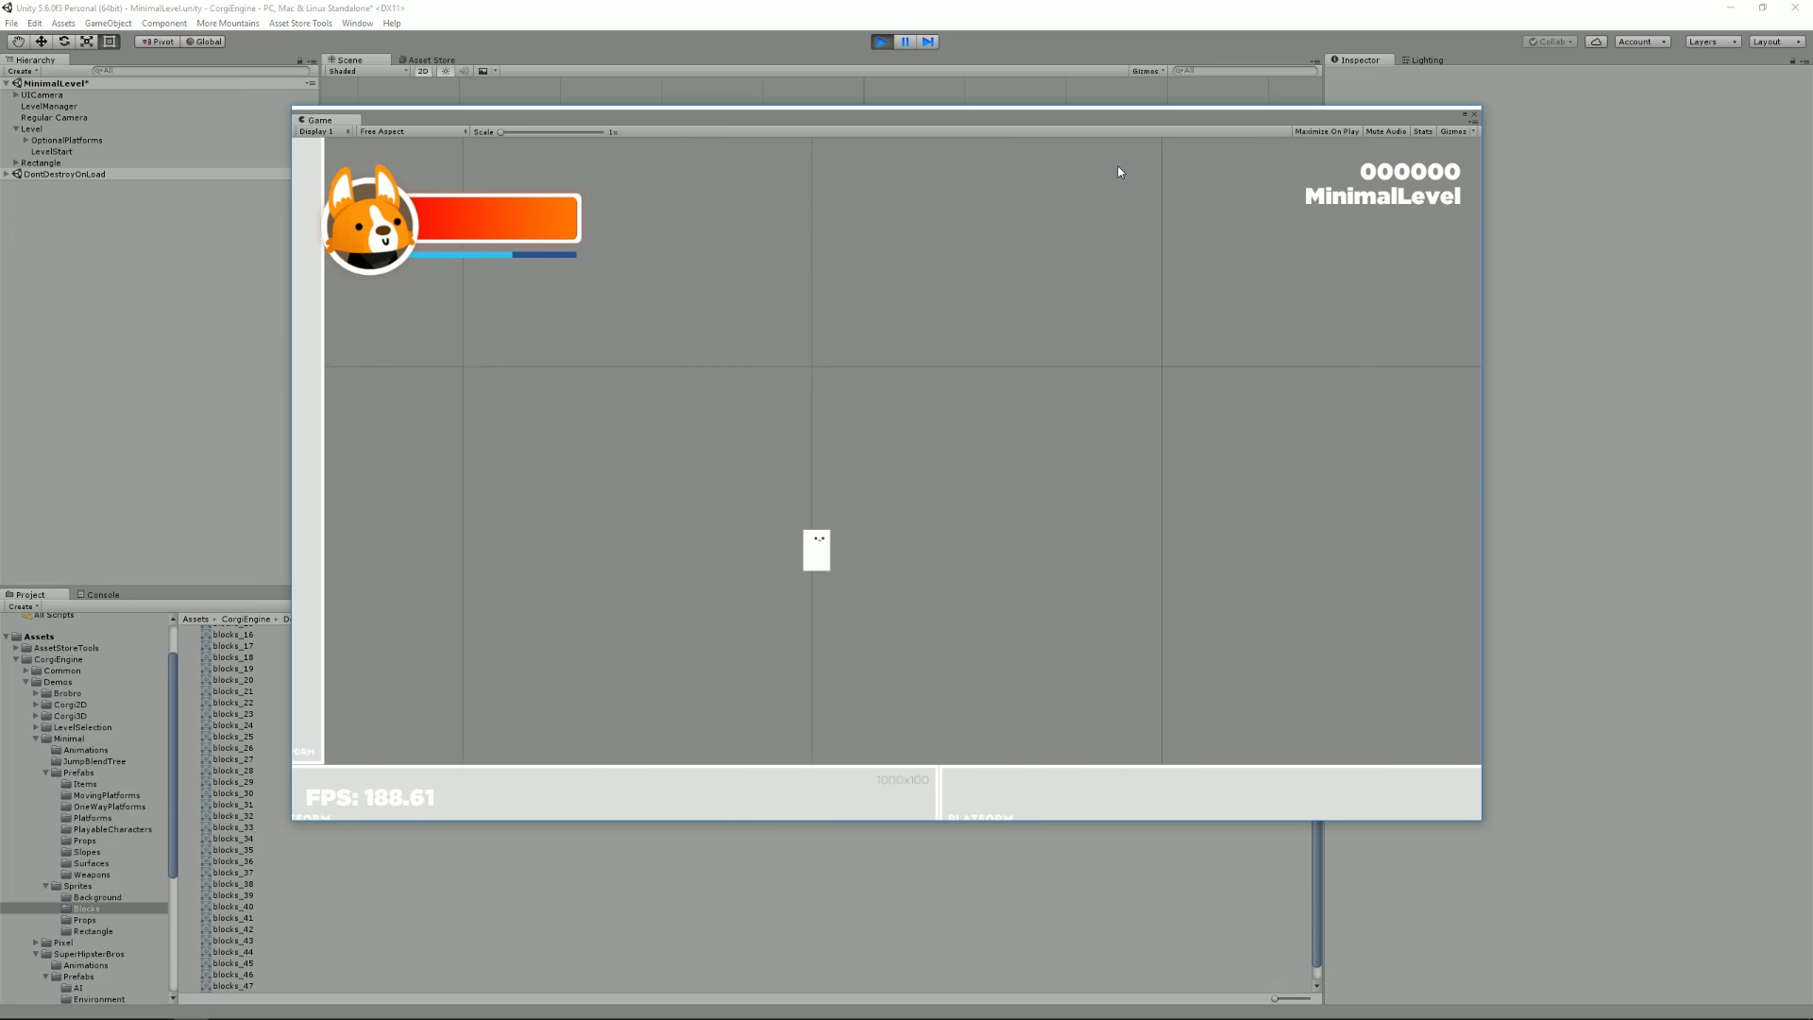
click(882, 41)
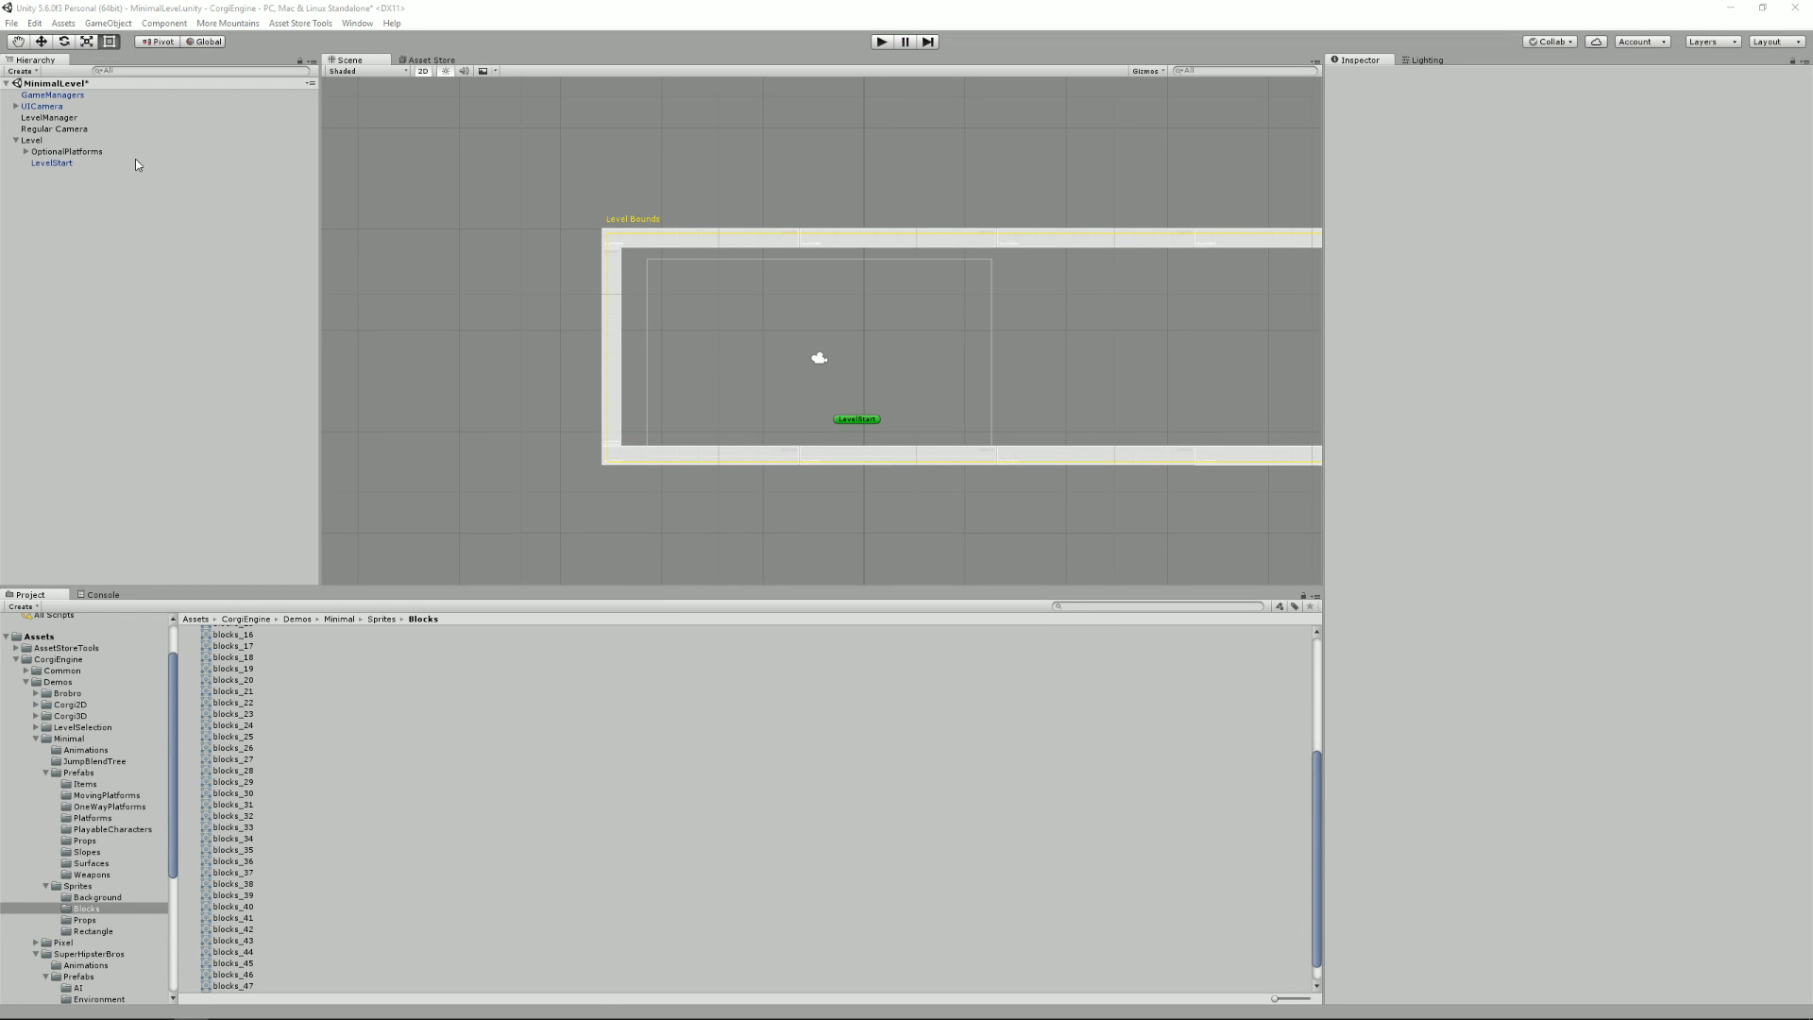
Ping LevelManager's Element 0 player prefab and open the Rectangle prefab from PlayableCharacters in the Inspector
click(76, 118)
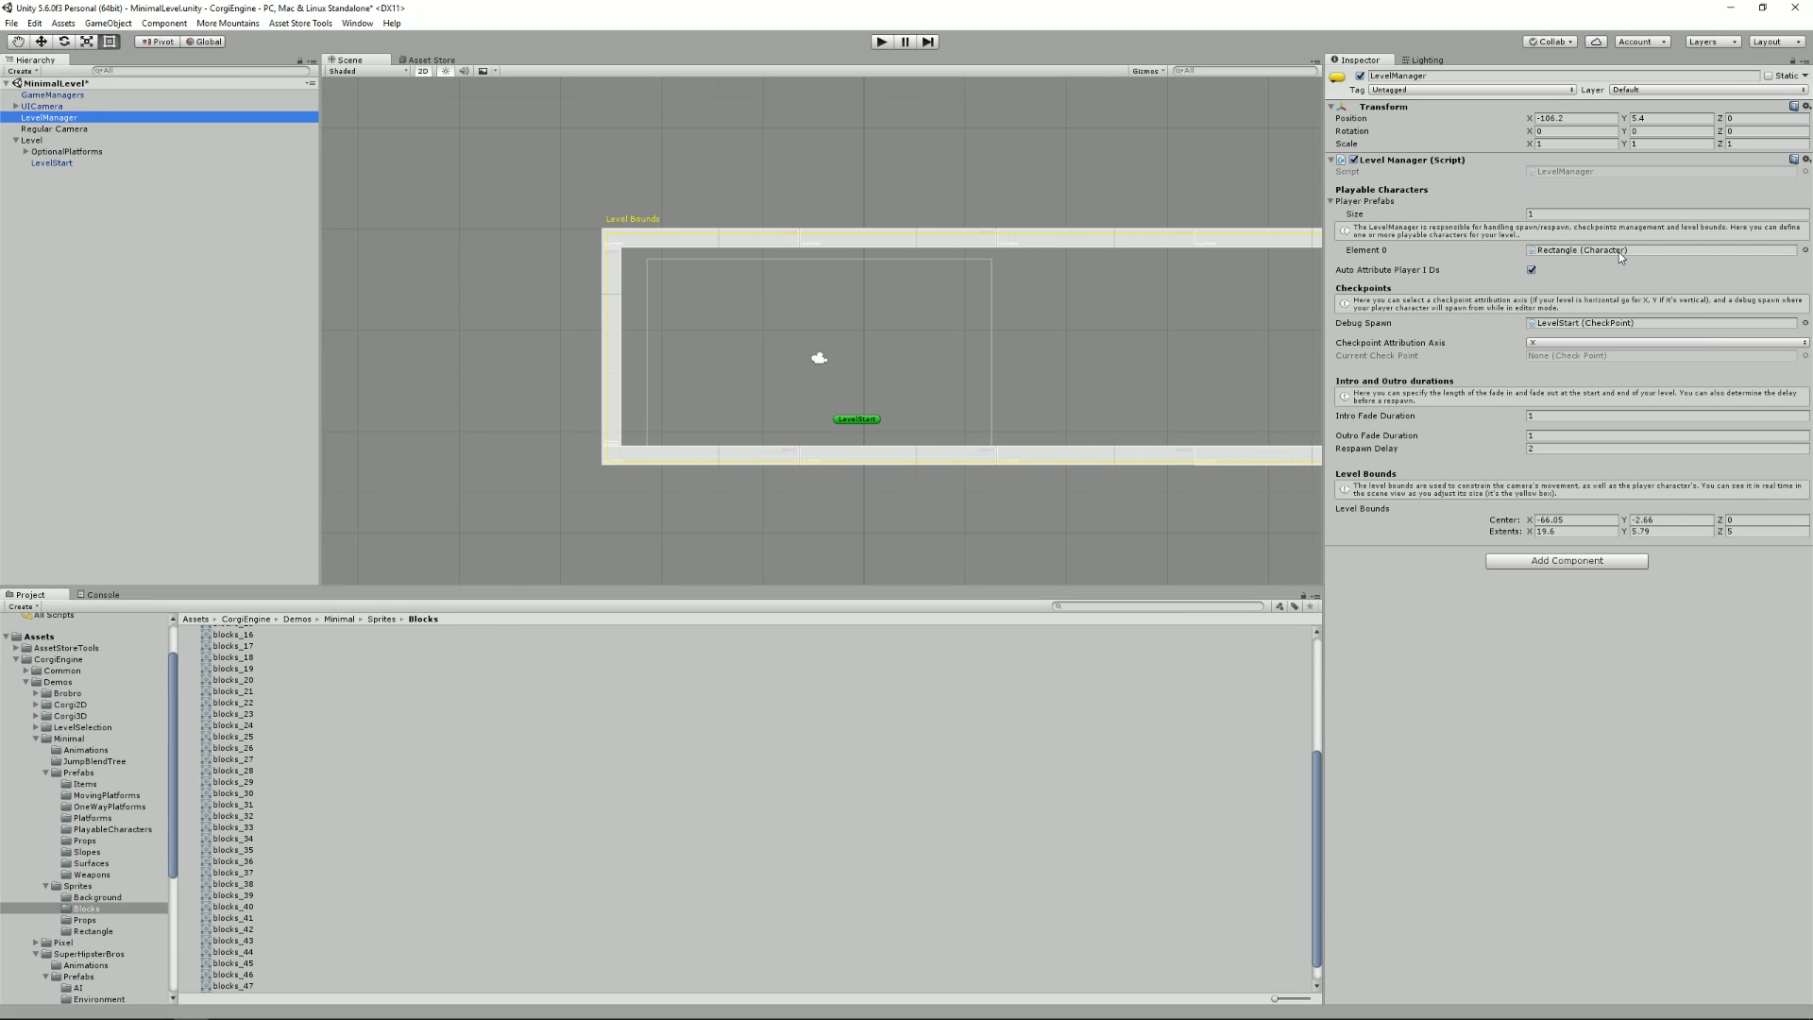
click(1599, 249)
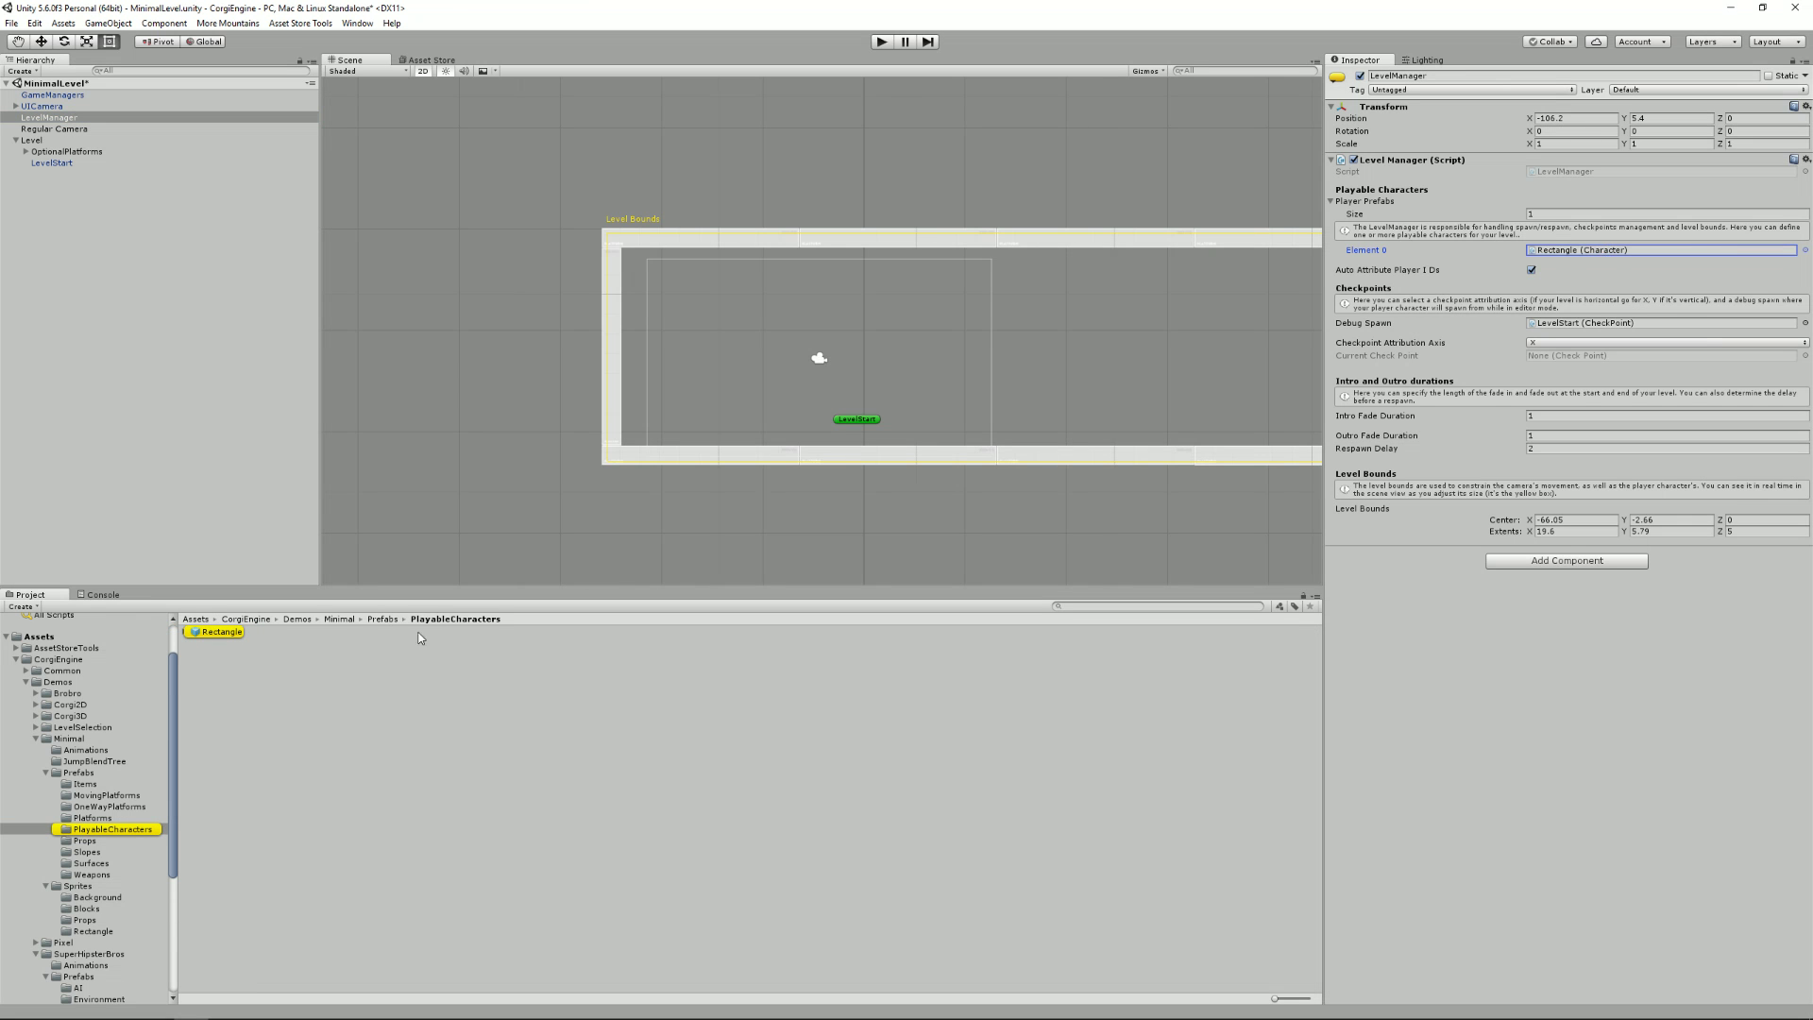
click(91, 128)
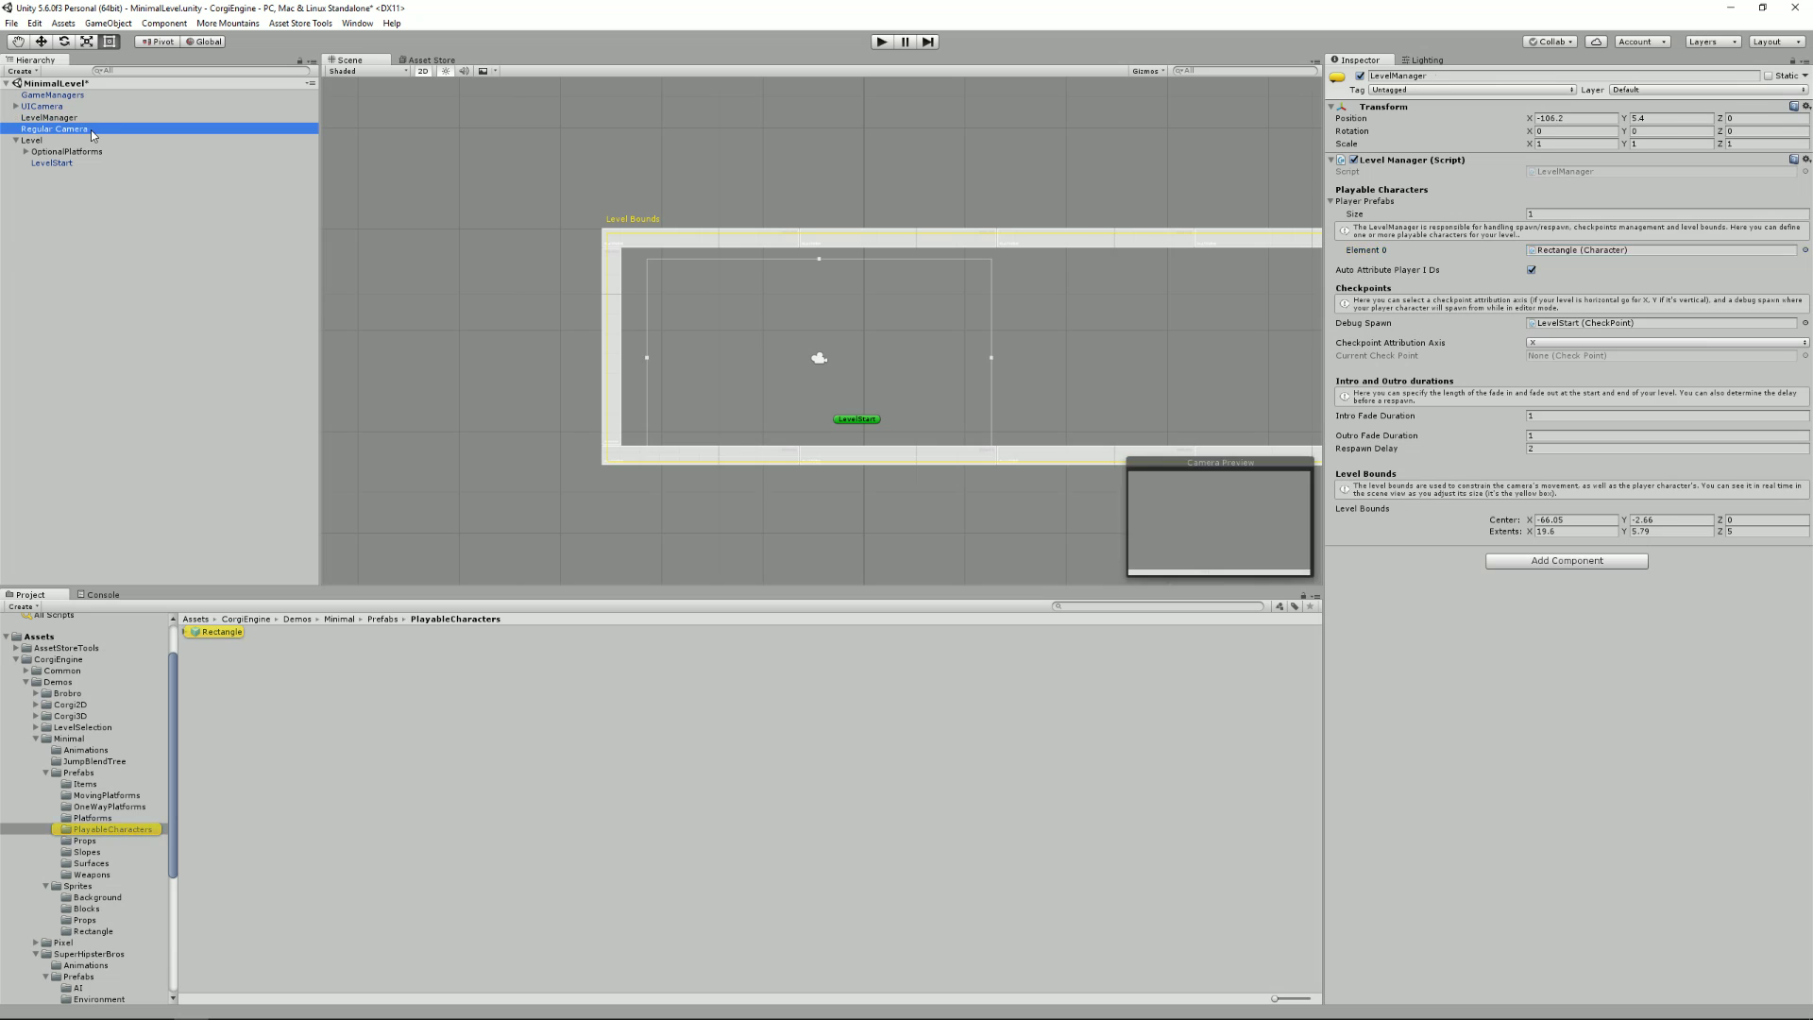
click(81, 119)
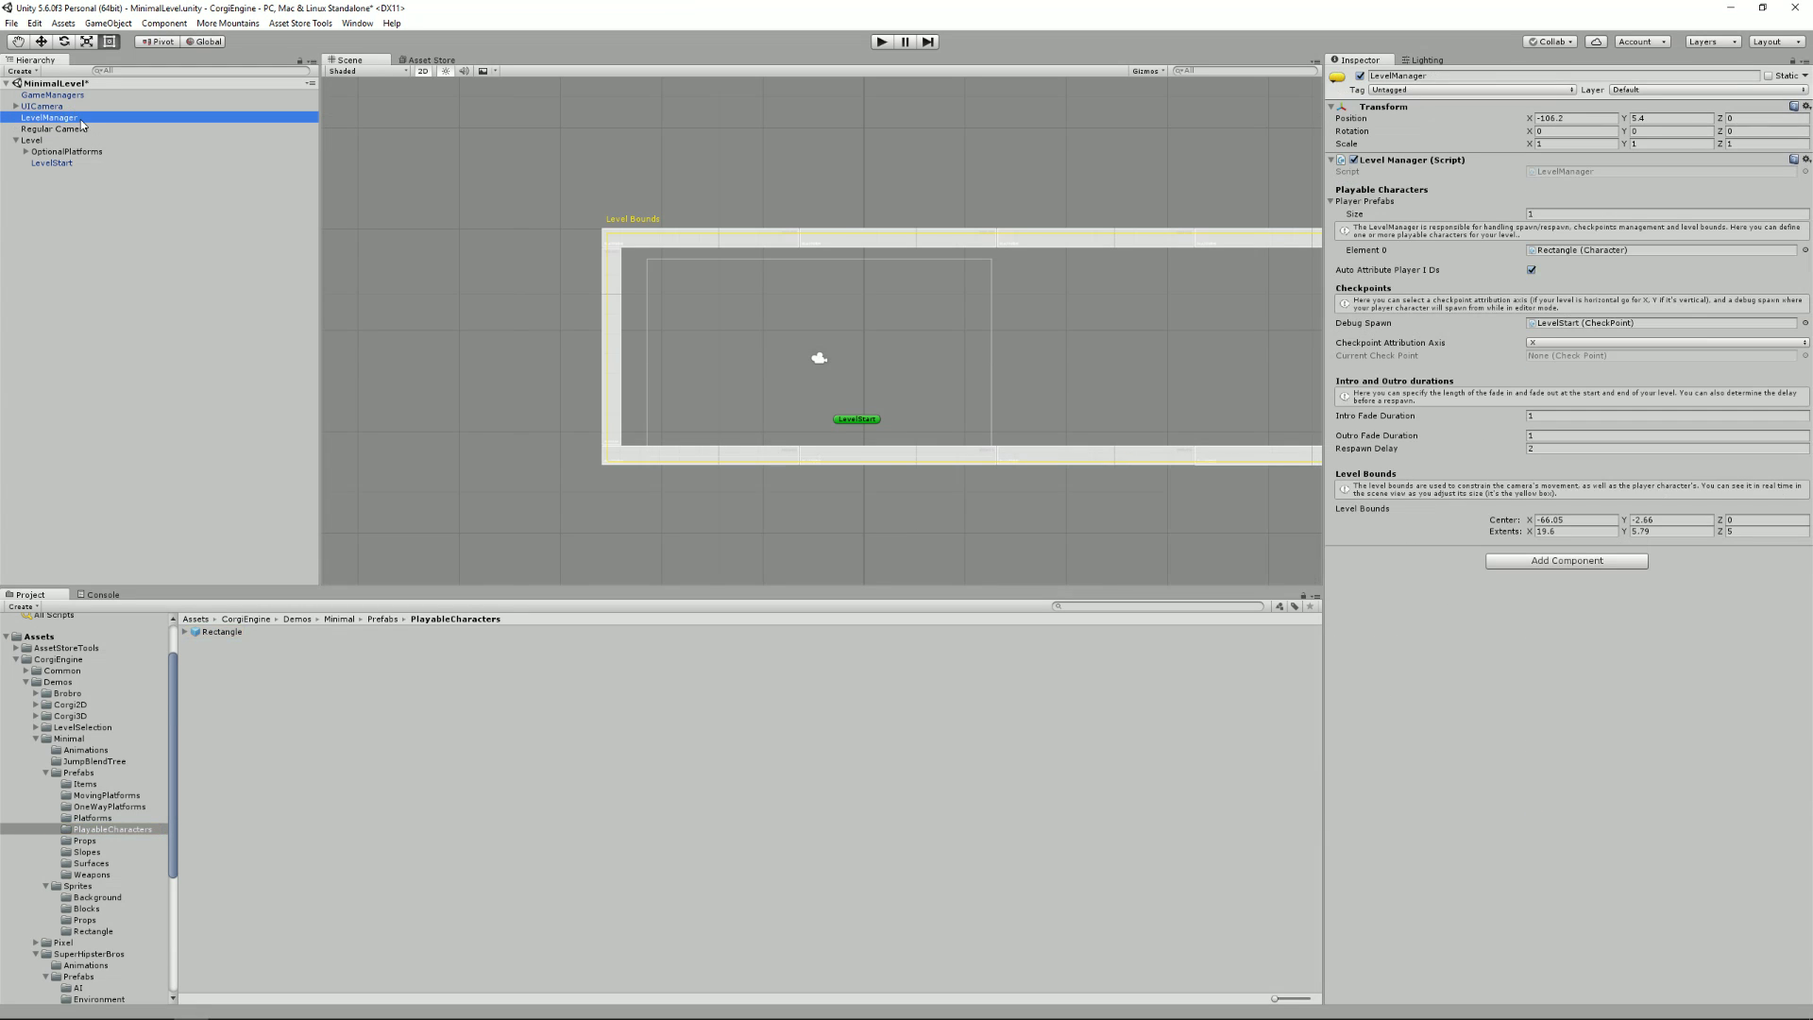
click(1572, 250)
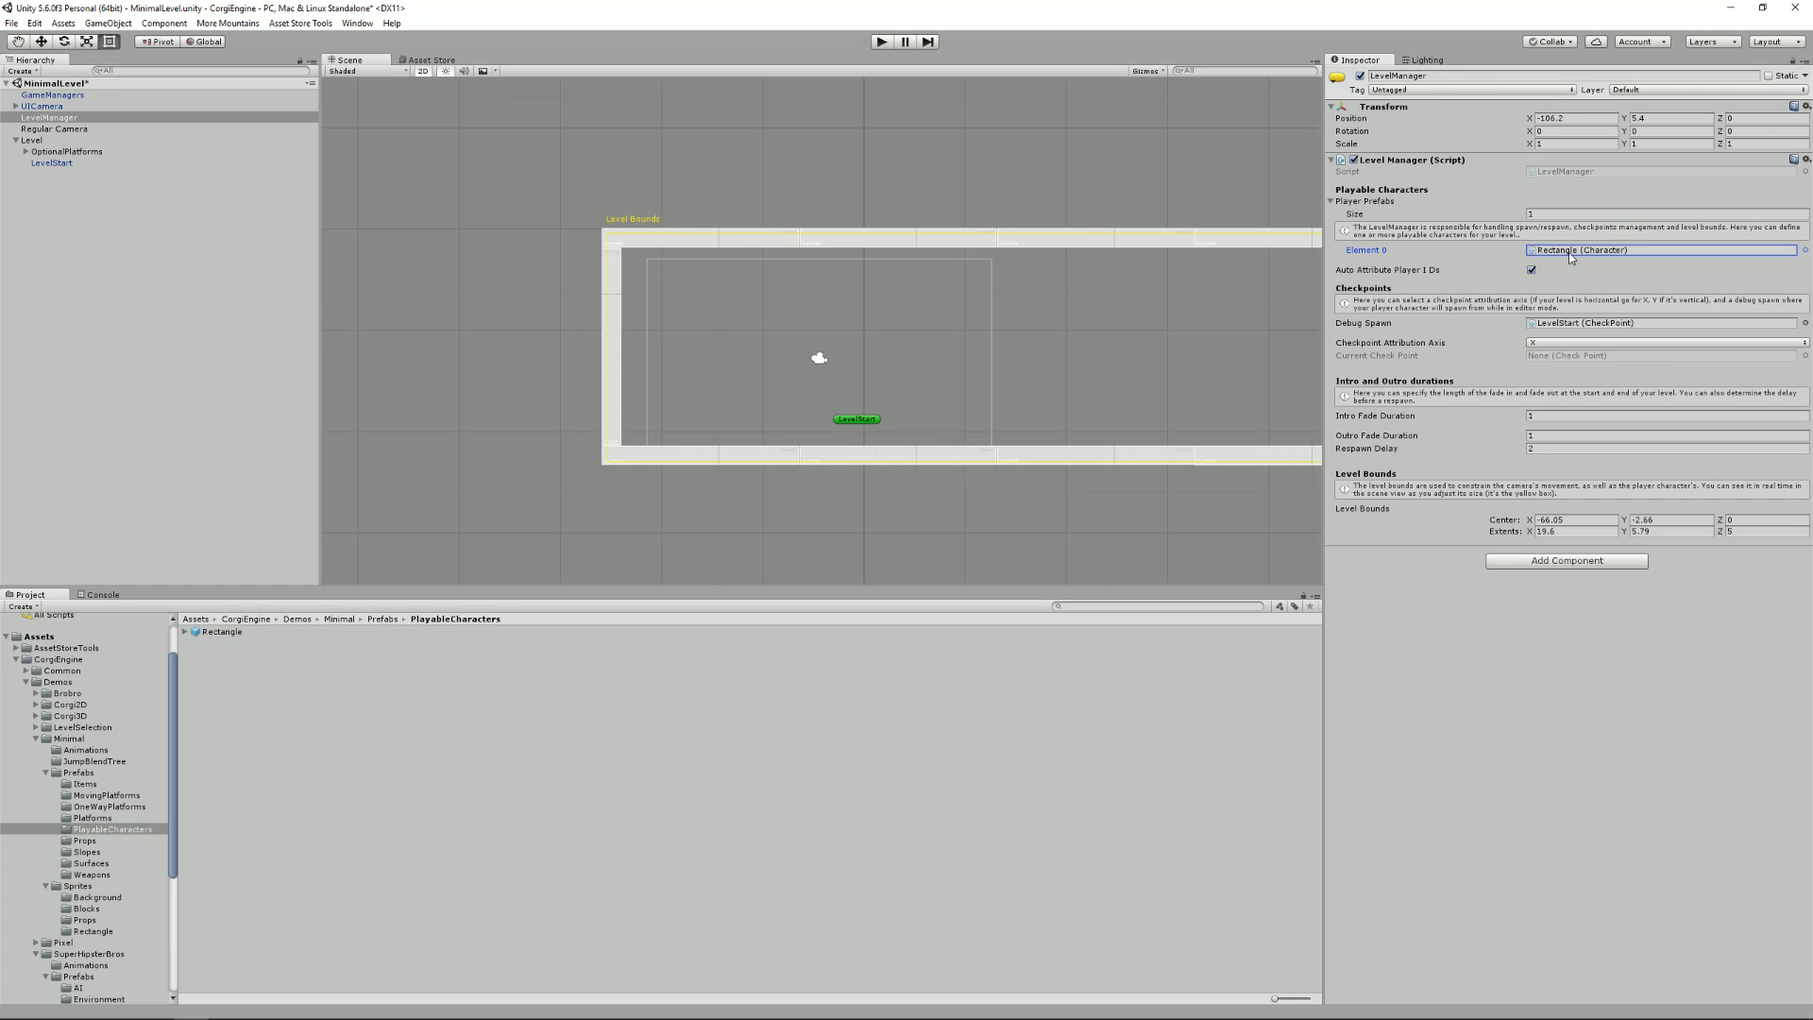
click(223, 632)
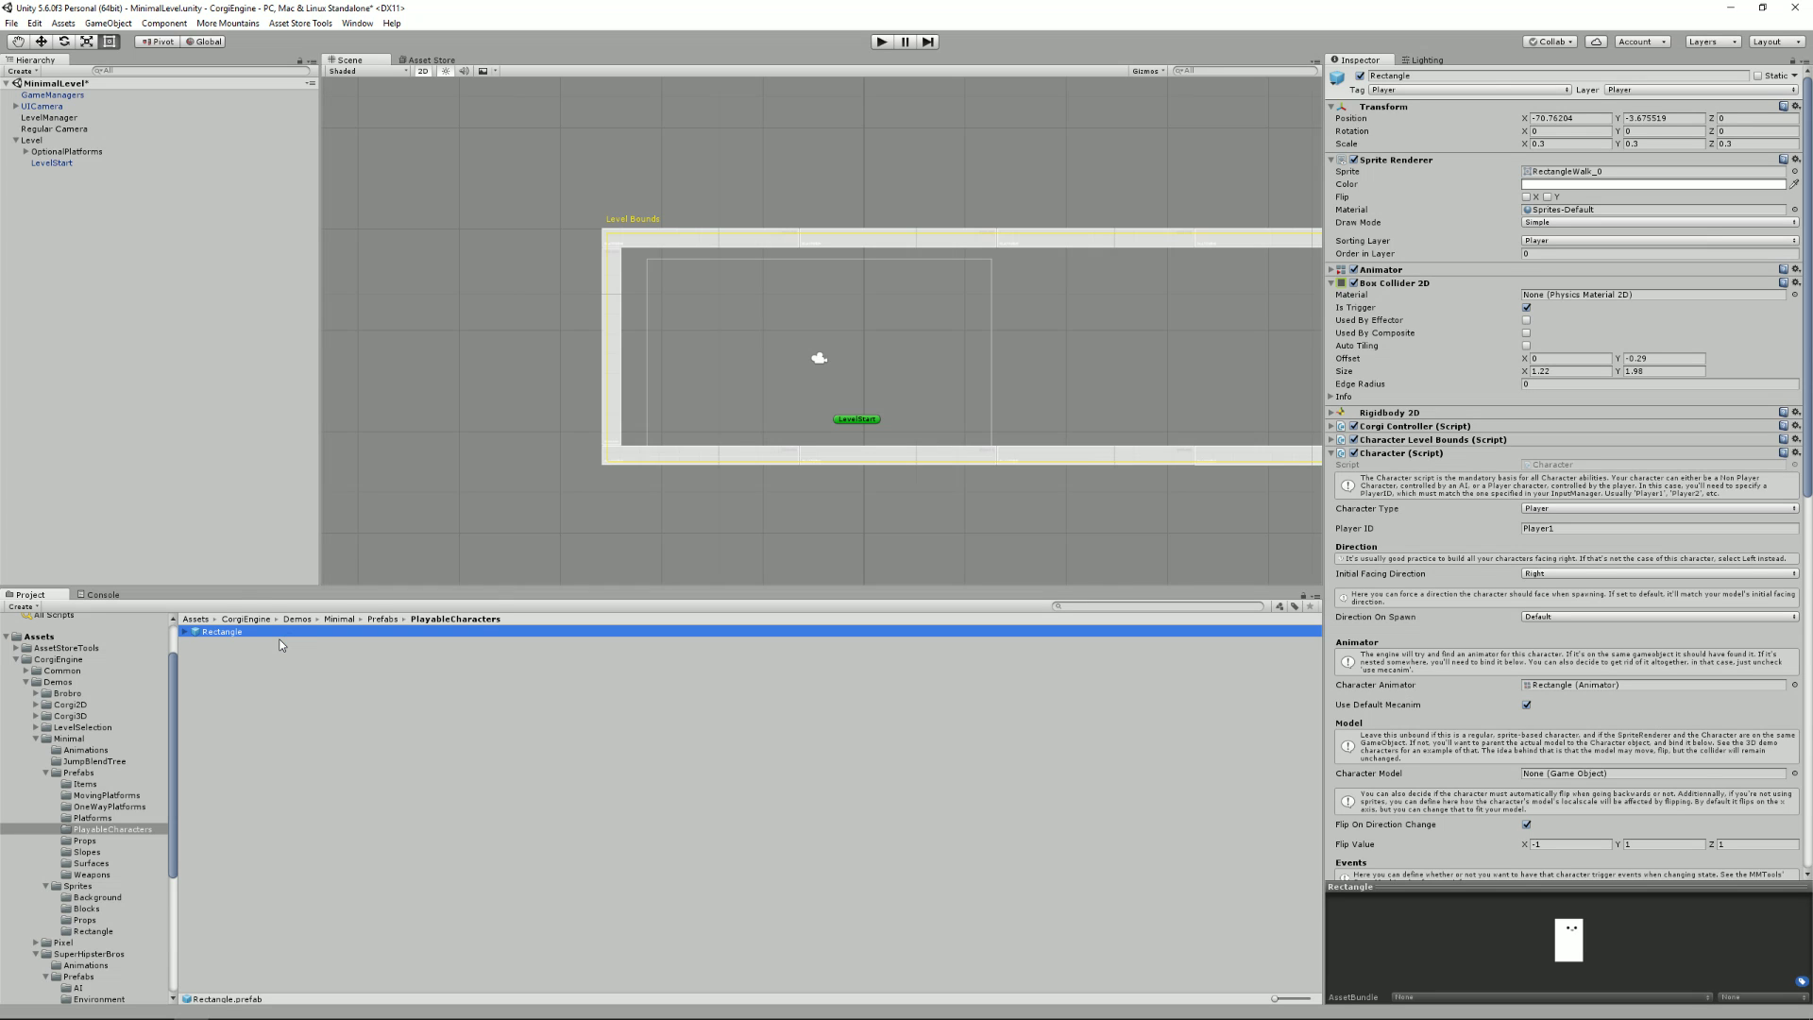
Duplicate the Rectangle prefab with Ctrl+D and rename the copy to MyNewRectangle
key(ctrl+d)
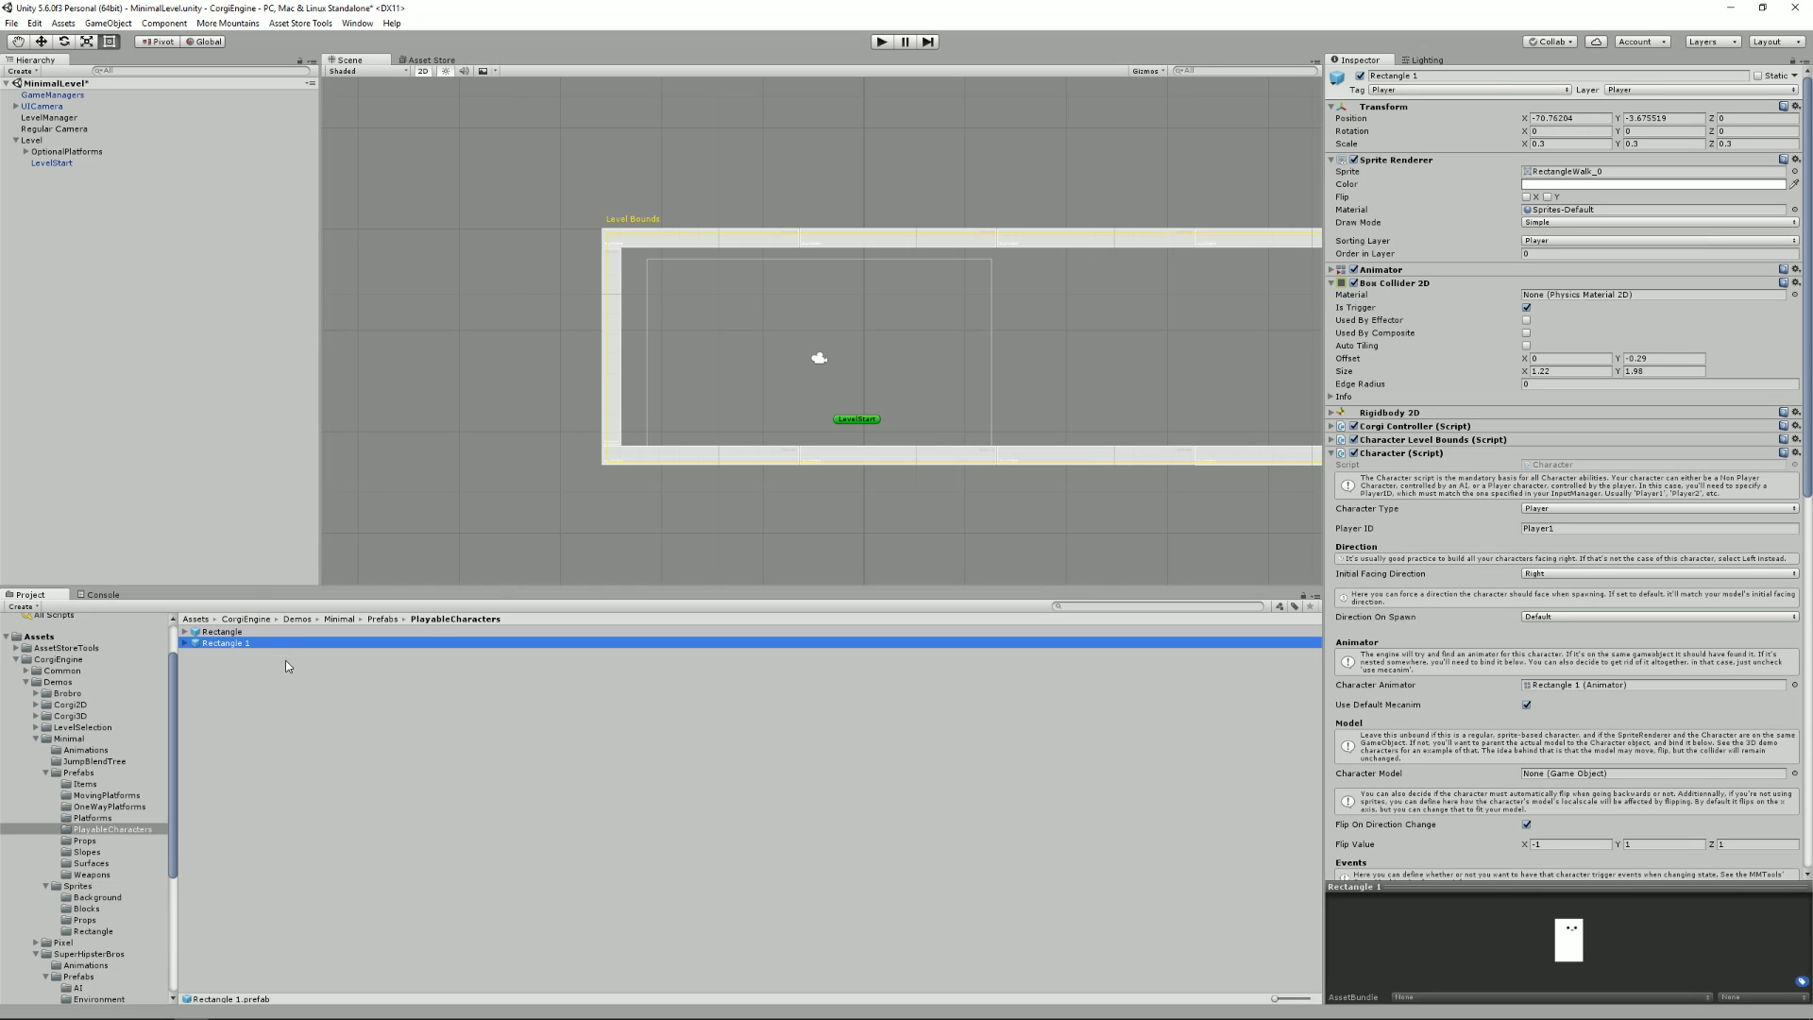
click(238, 646)
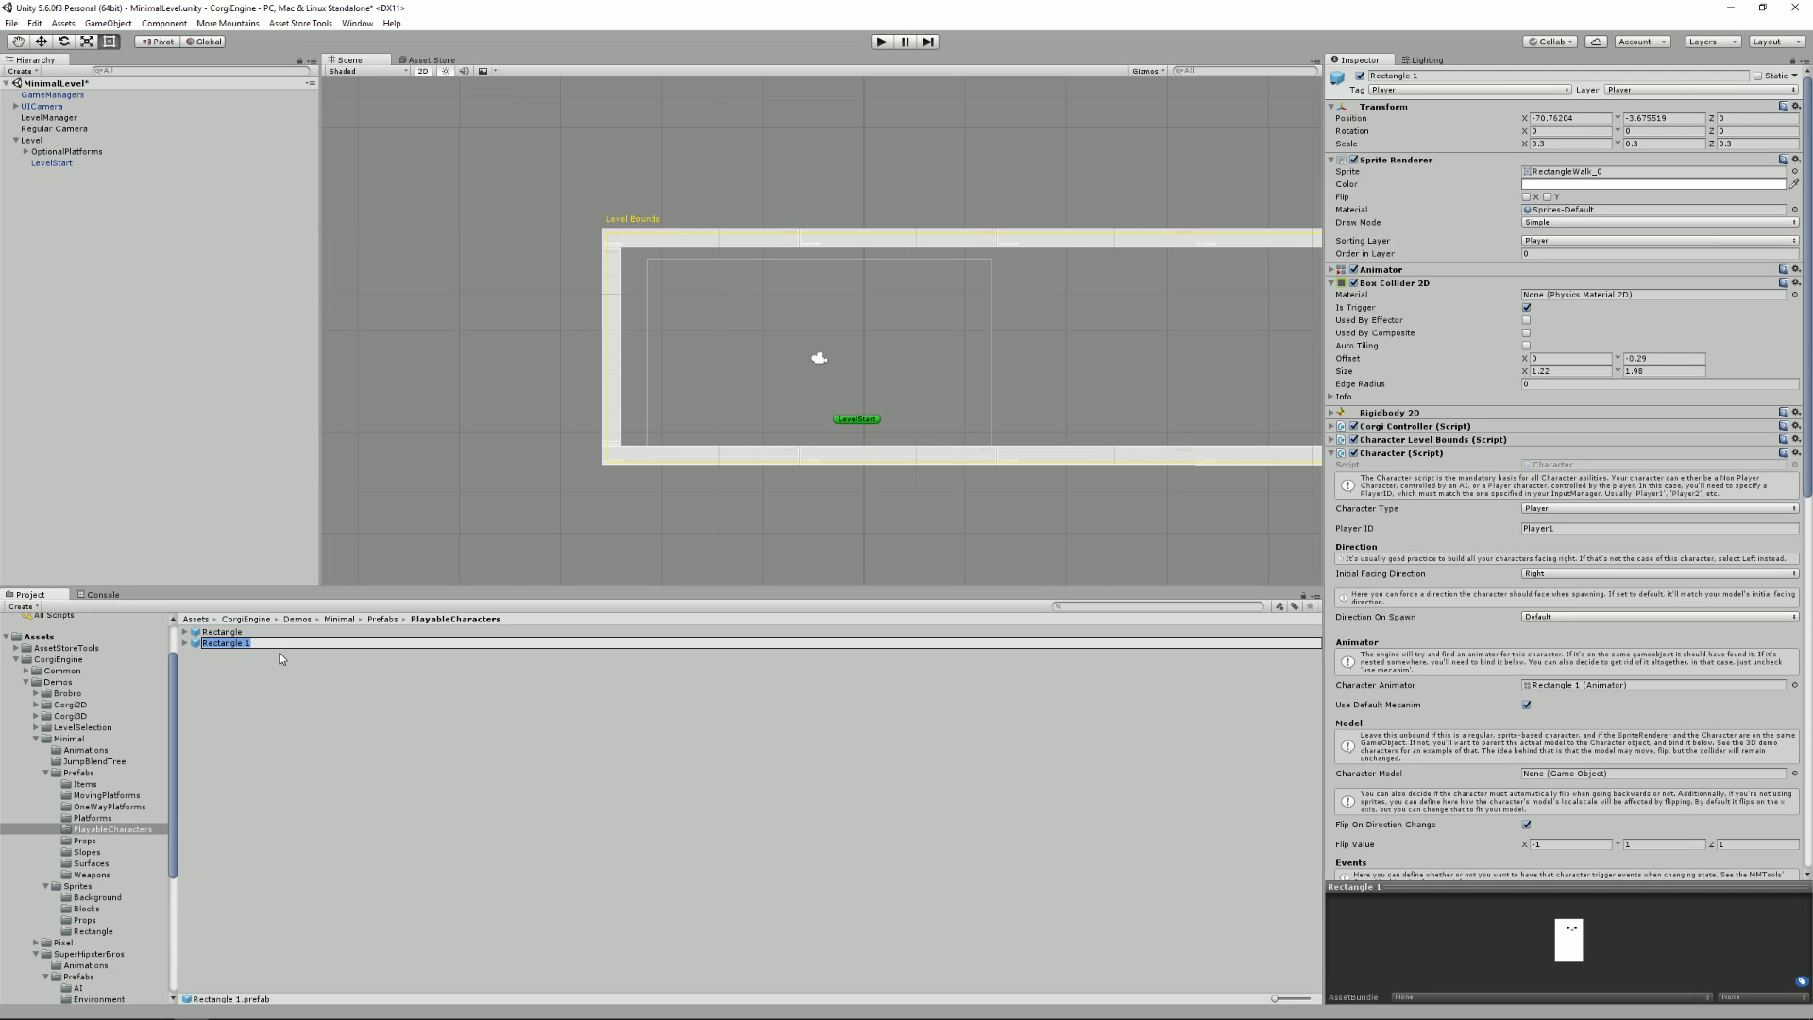
text(MyNewRectangle)
key(Return)
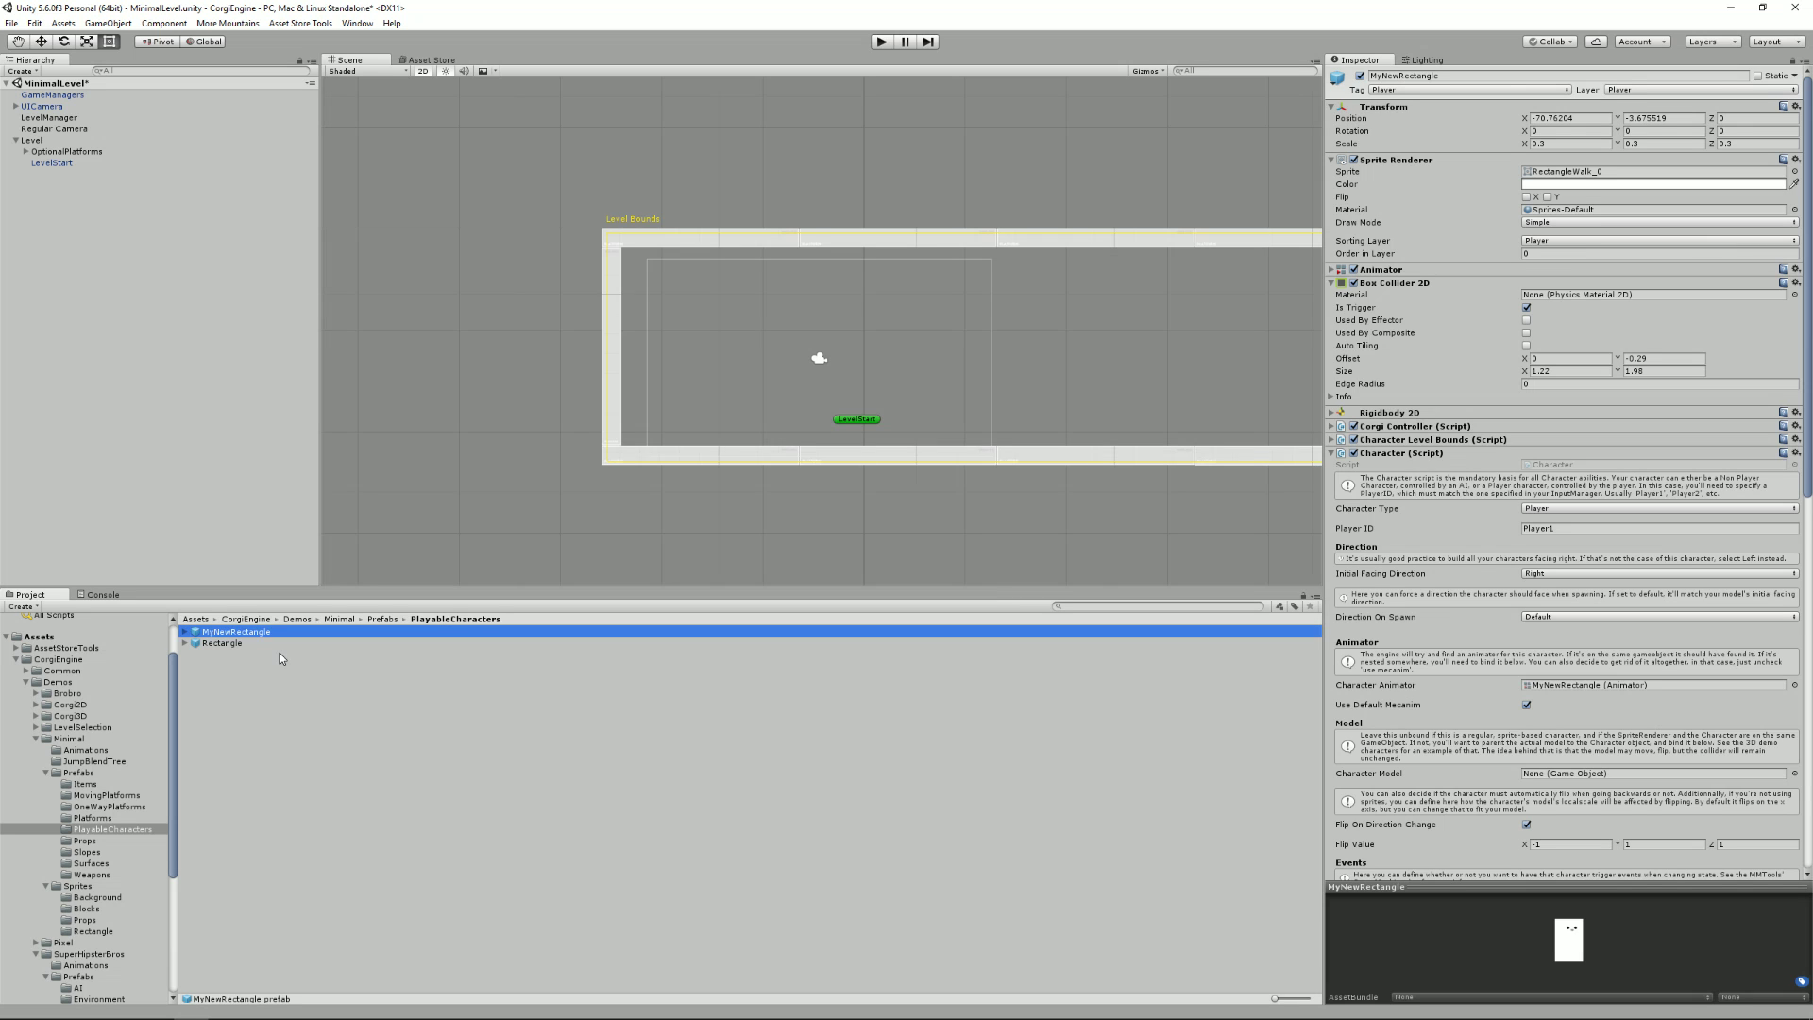
Drag MyNewRectangle into LevelManager's Element 0 slot, then briefly play-test running and jumping
click(69, 119)
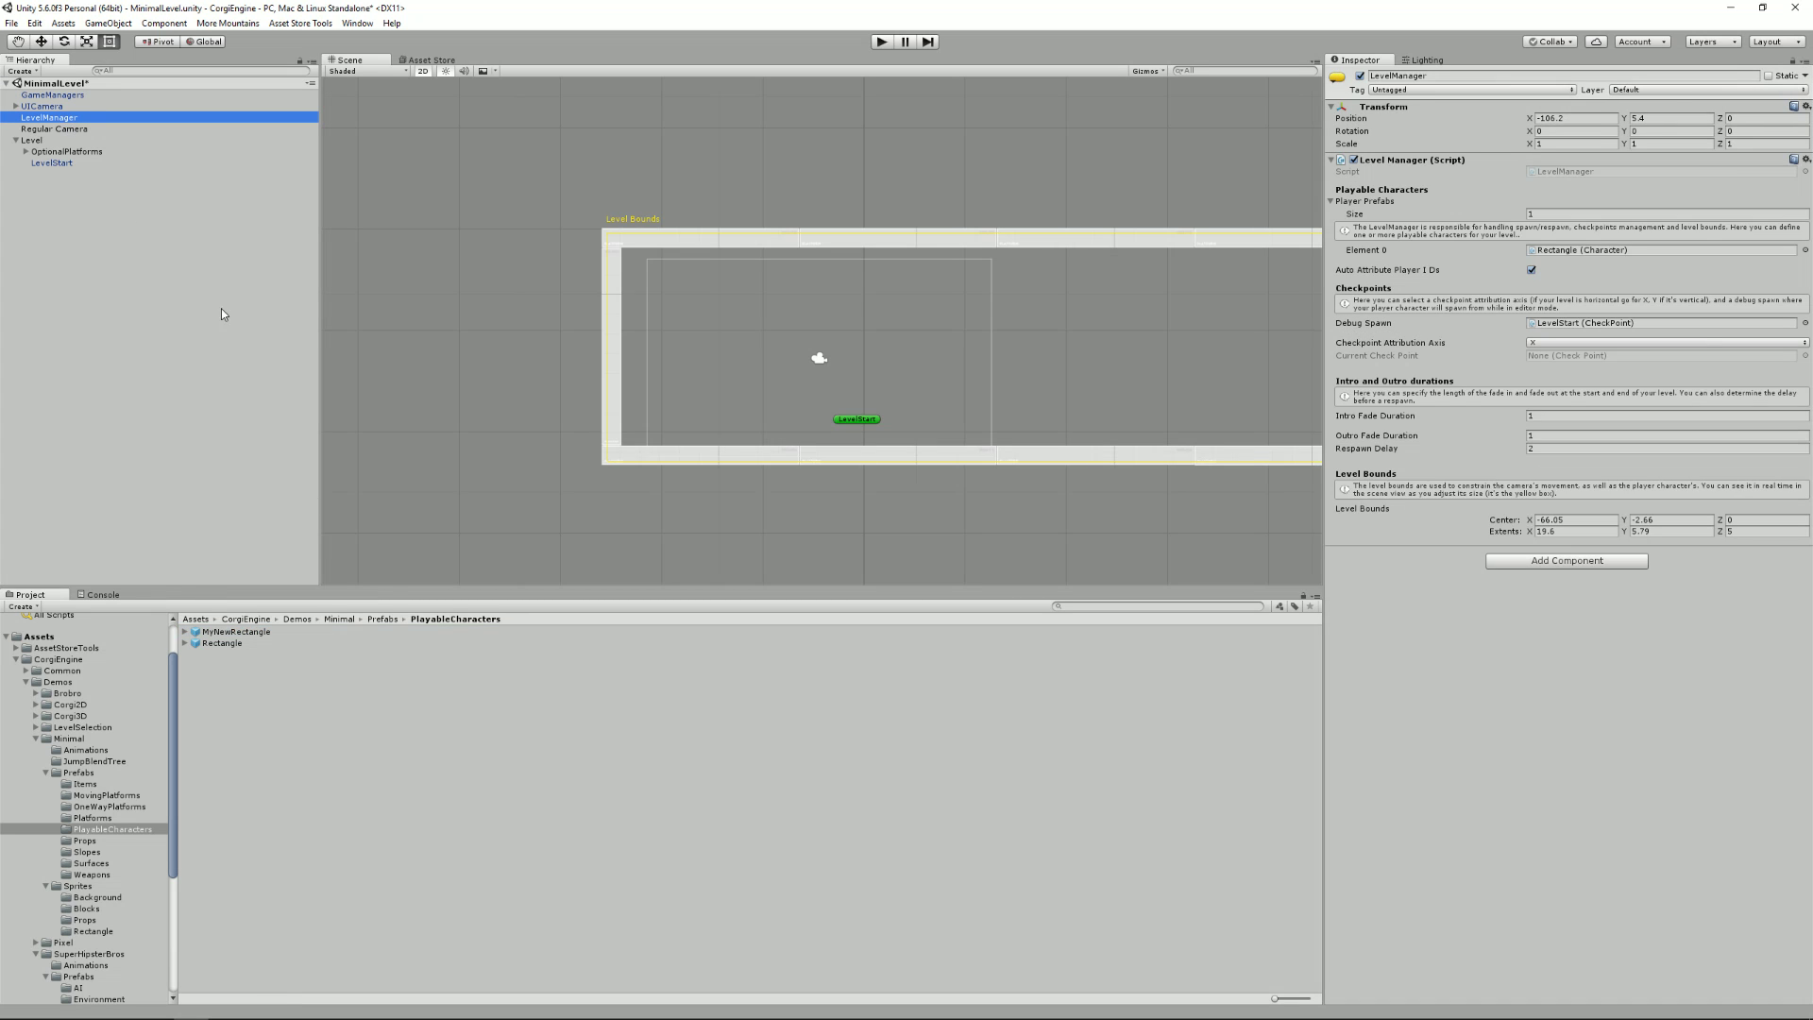
drag(1617, 256, 1592, 265)
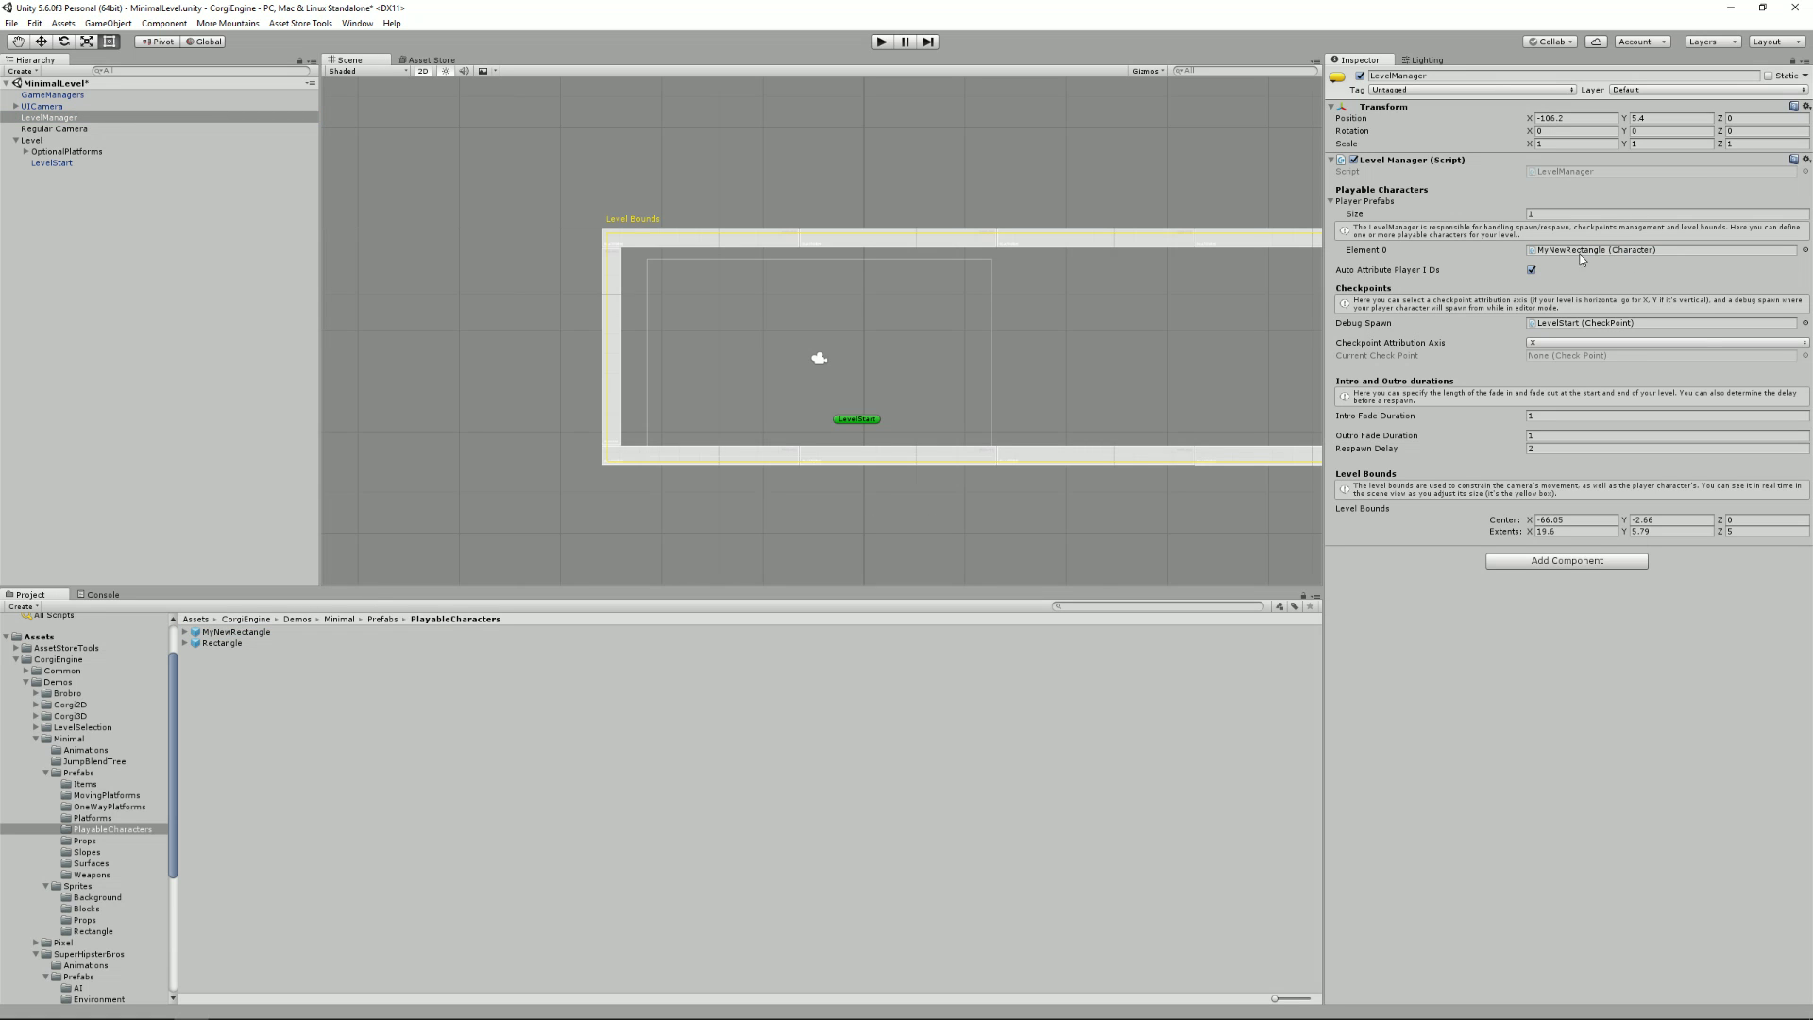
click(891, 42)
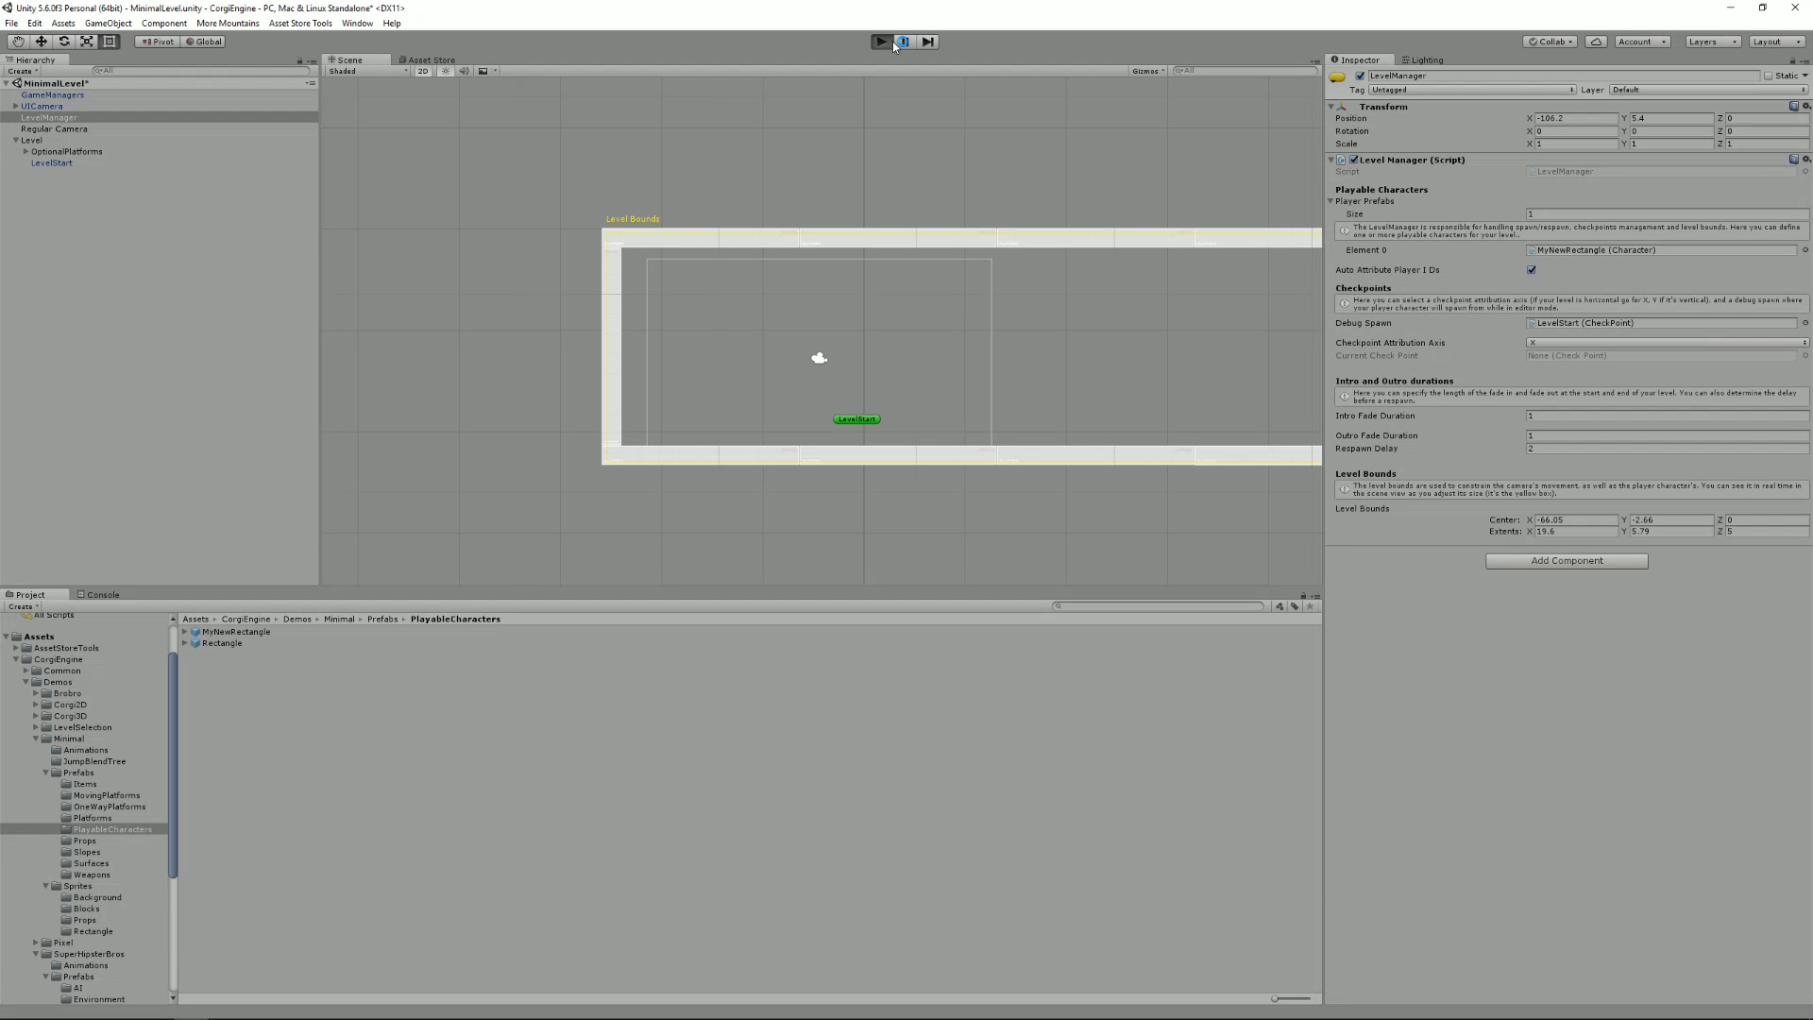
key(Right)
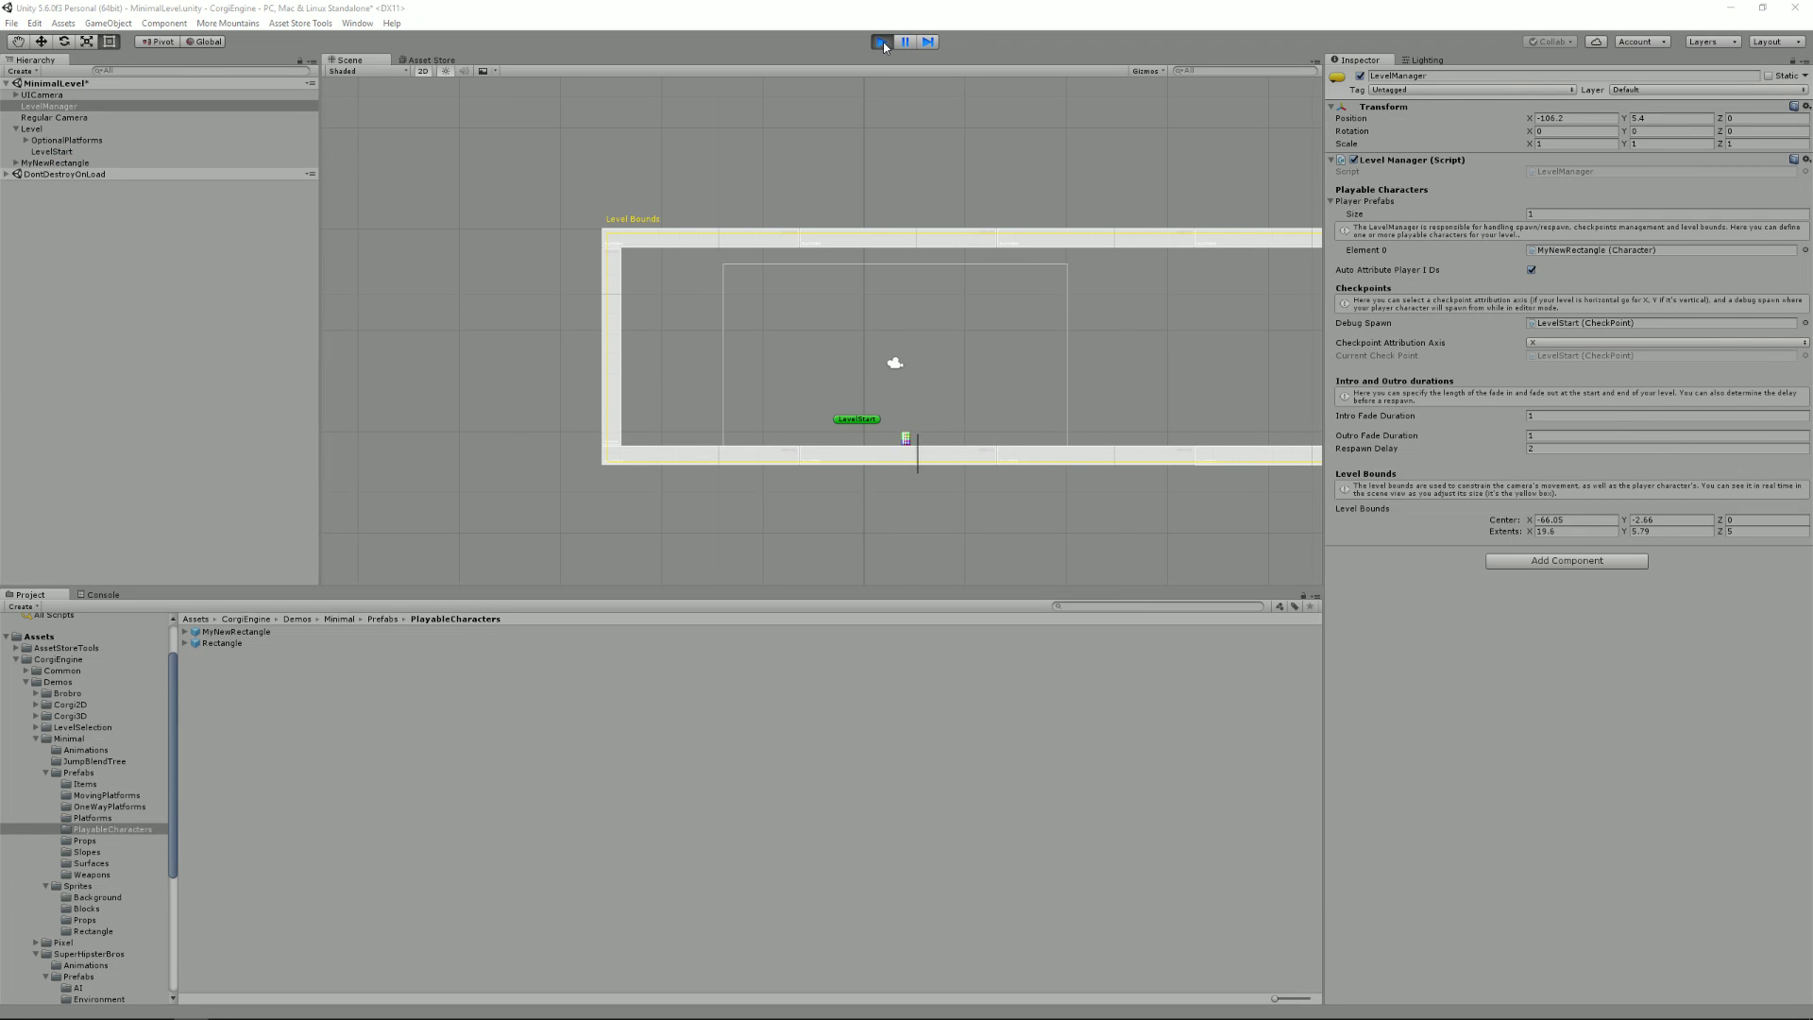
key(space)
key(Left)
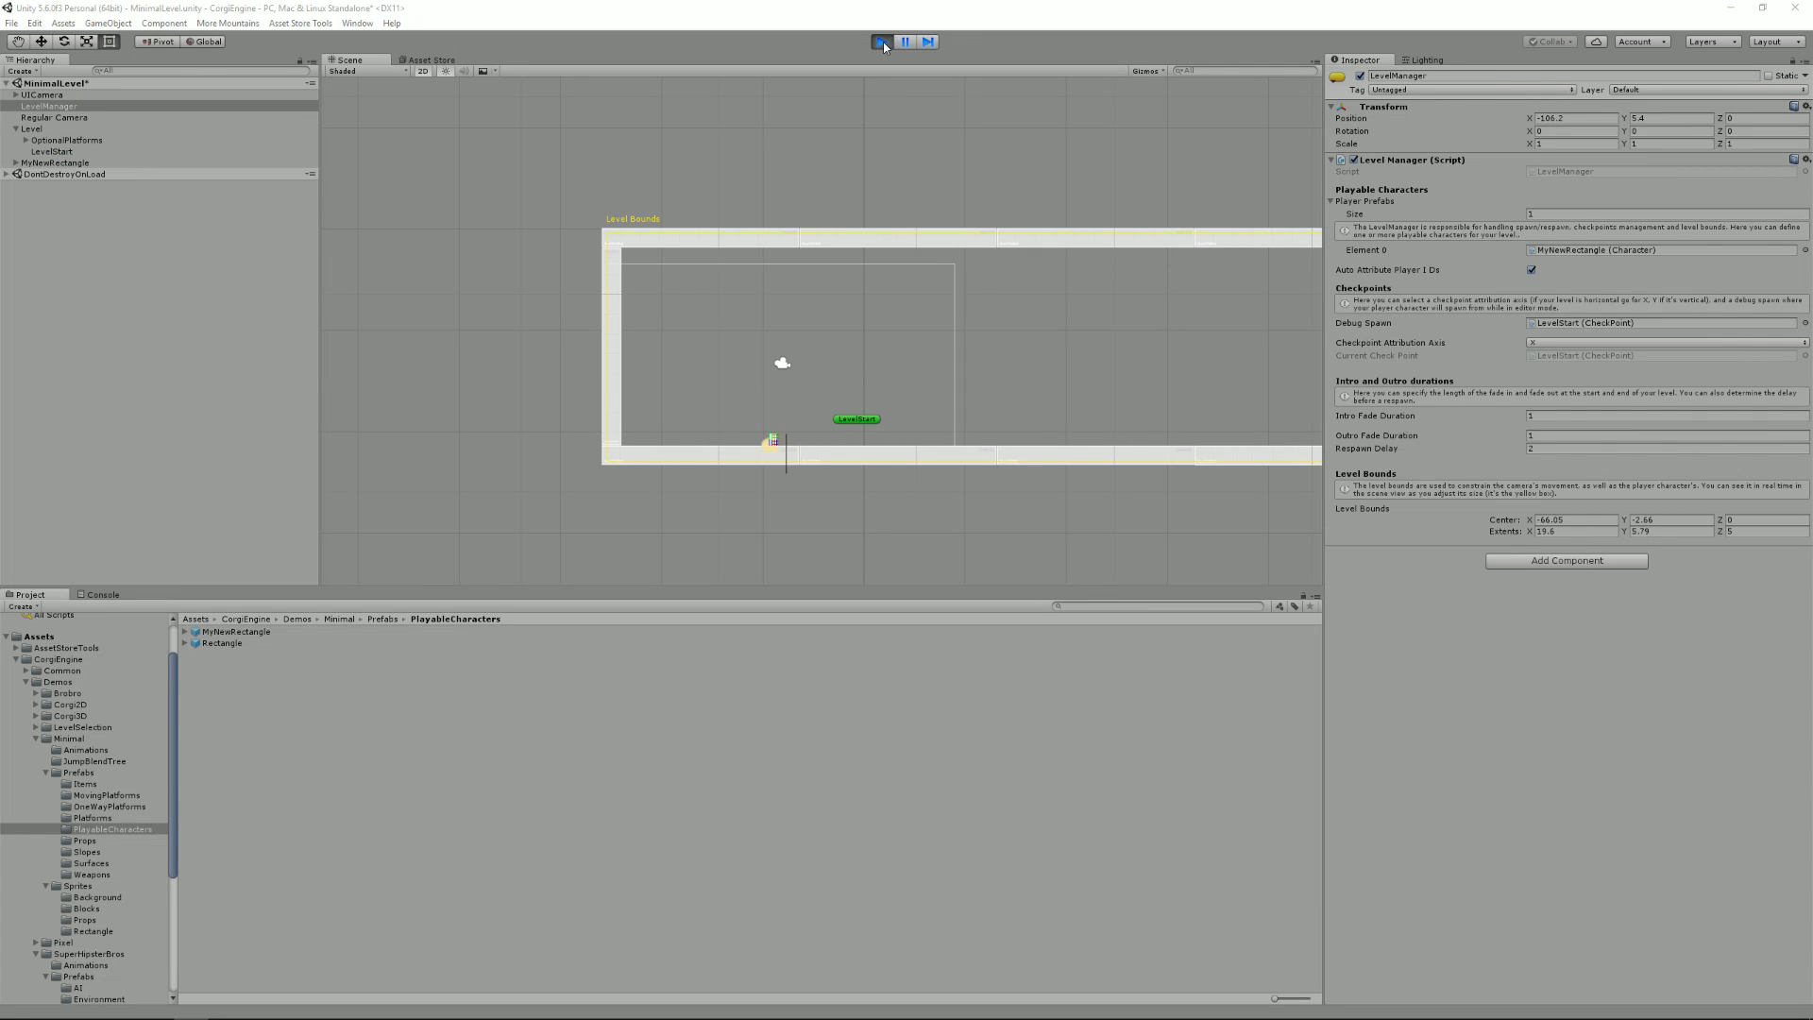
click(882, 42)
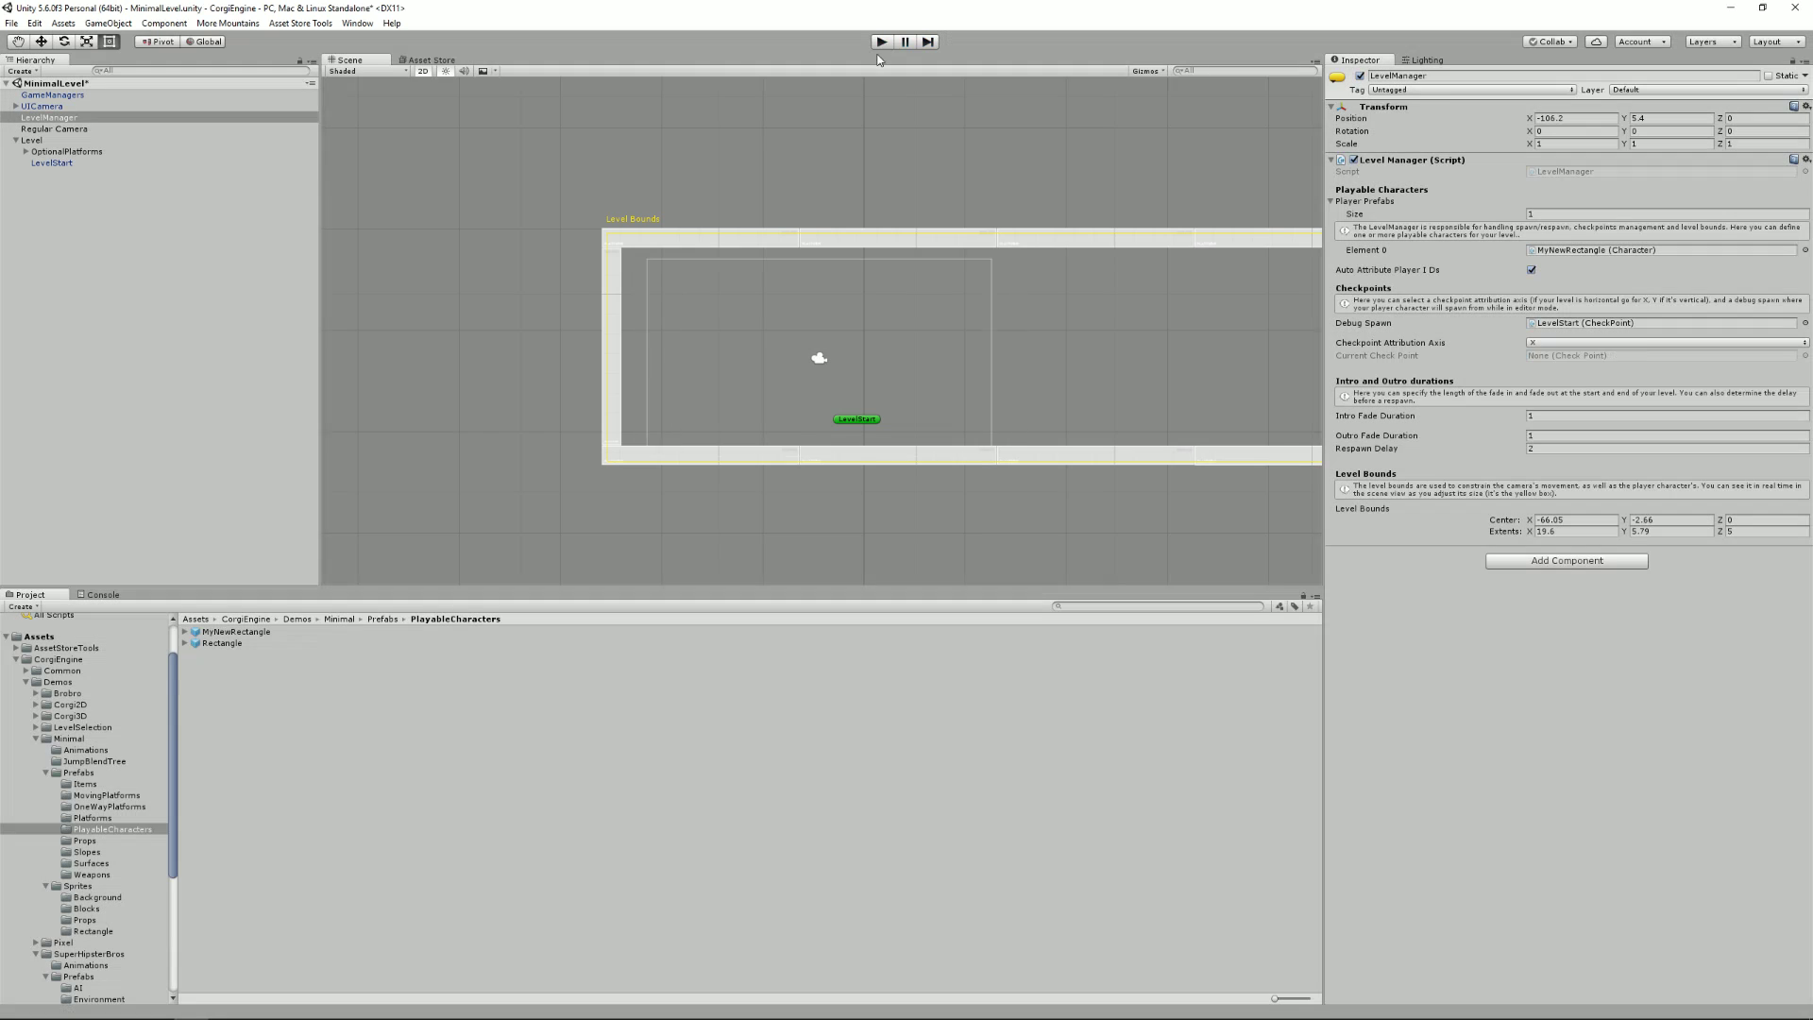
Set MyNewRectangle's Character Horizontal Movement Walk Speed to 20
click(236, 632)
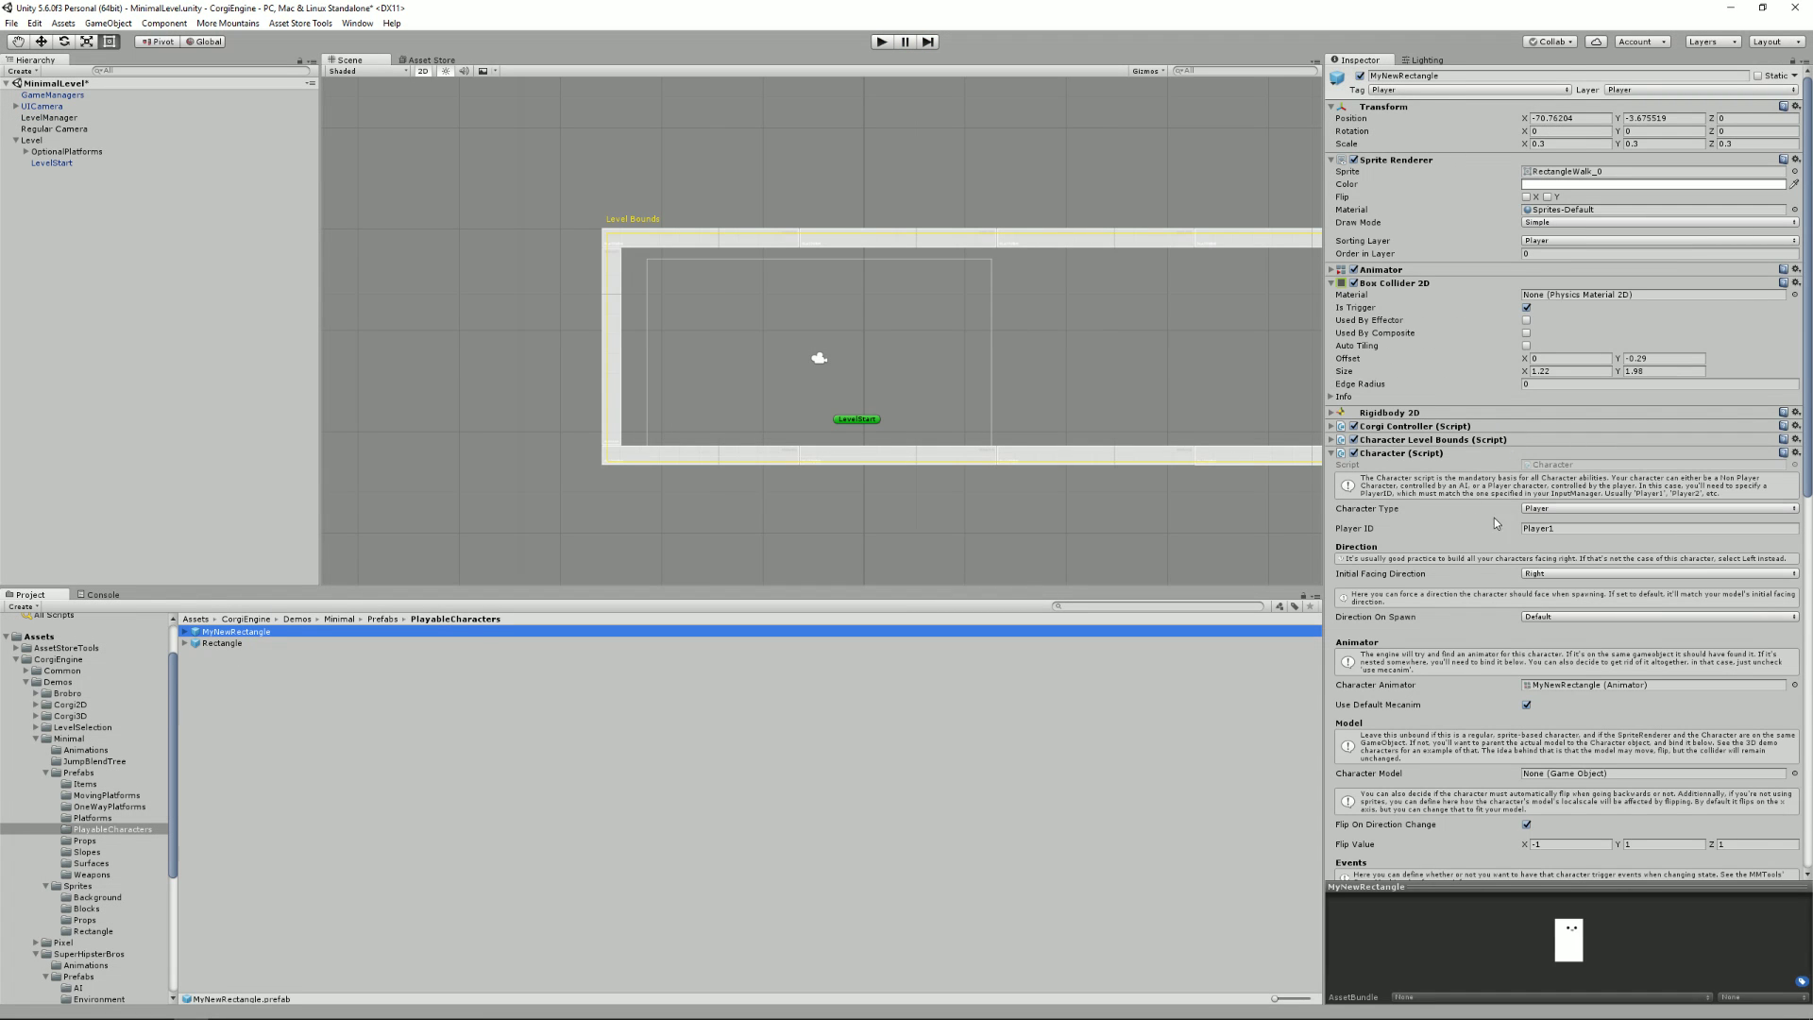
scroll(1491, 528, down, 8)
scroll(1487, 544, down, 4)
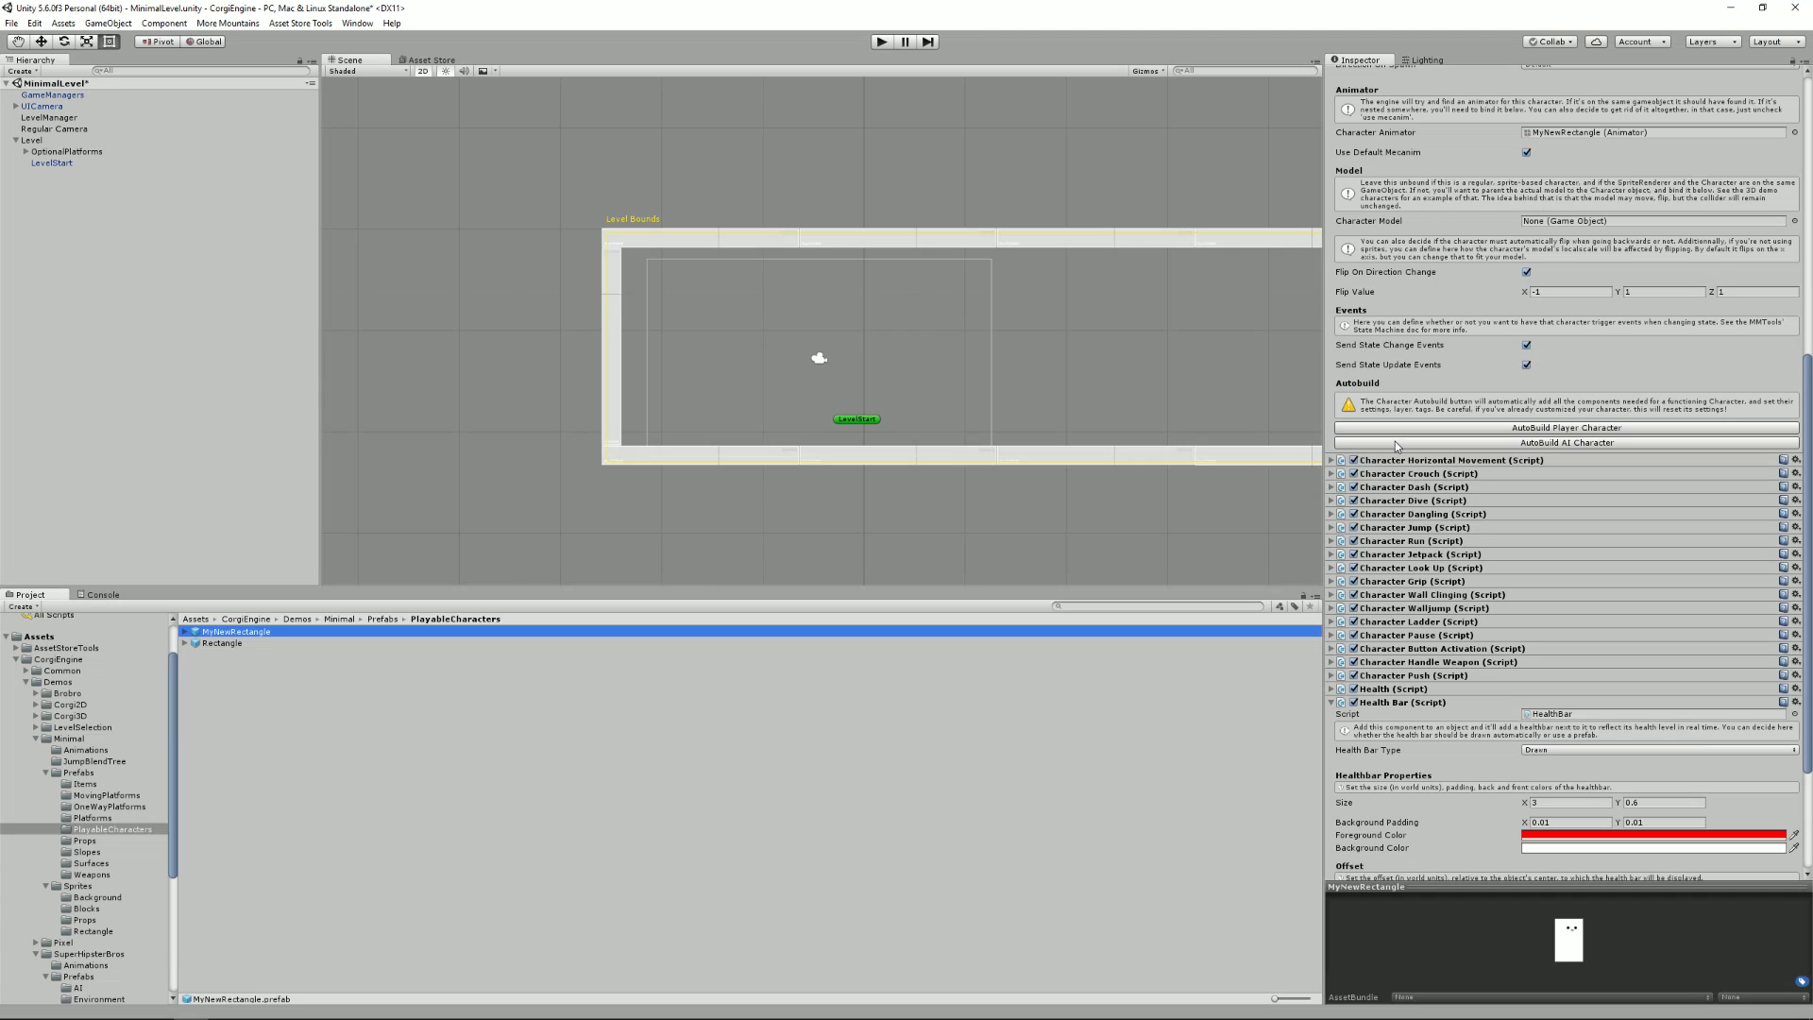
click(1332, 461)
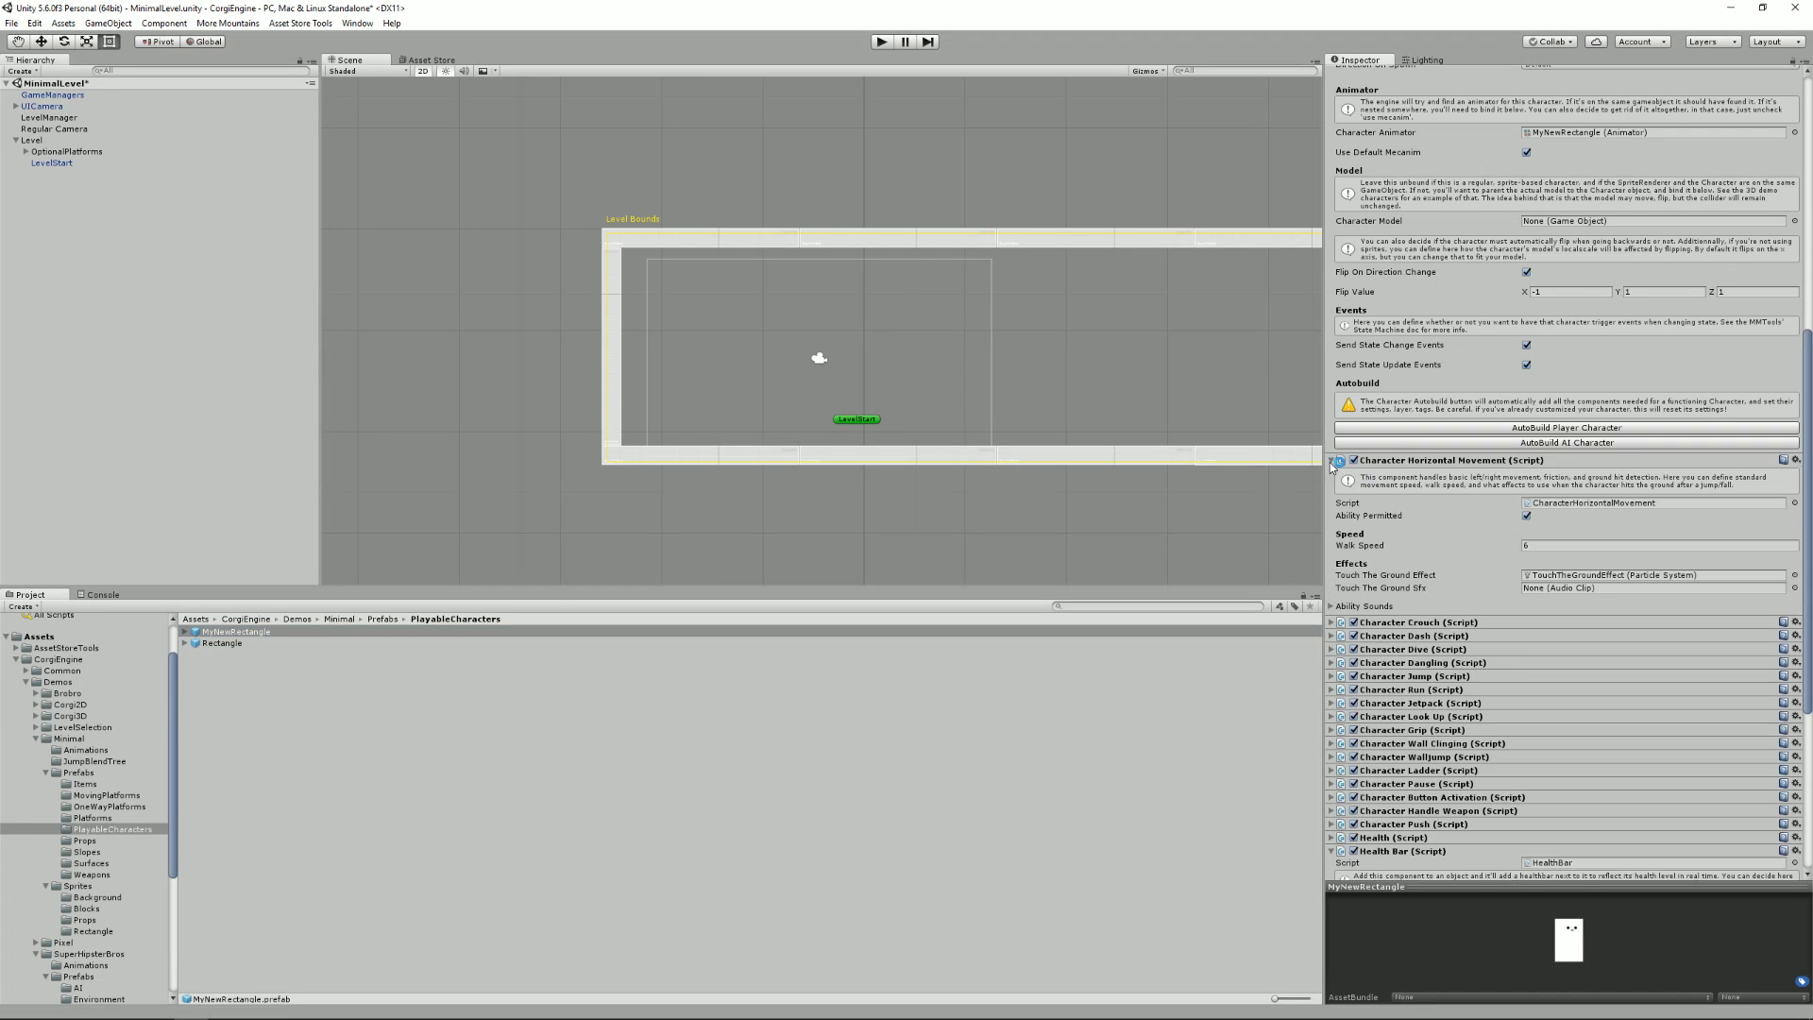
click(1548, 547)
text(20)
Play-test the faster character by running left and right and jumping
click(881, 41)
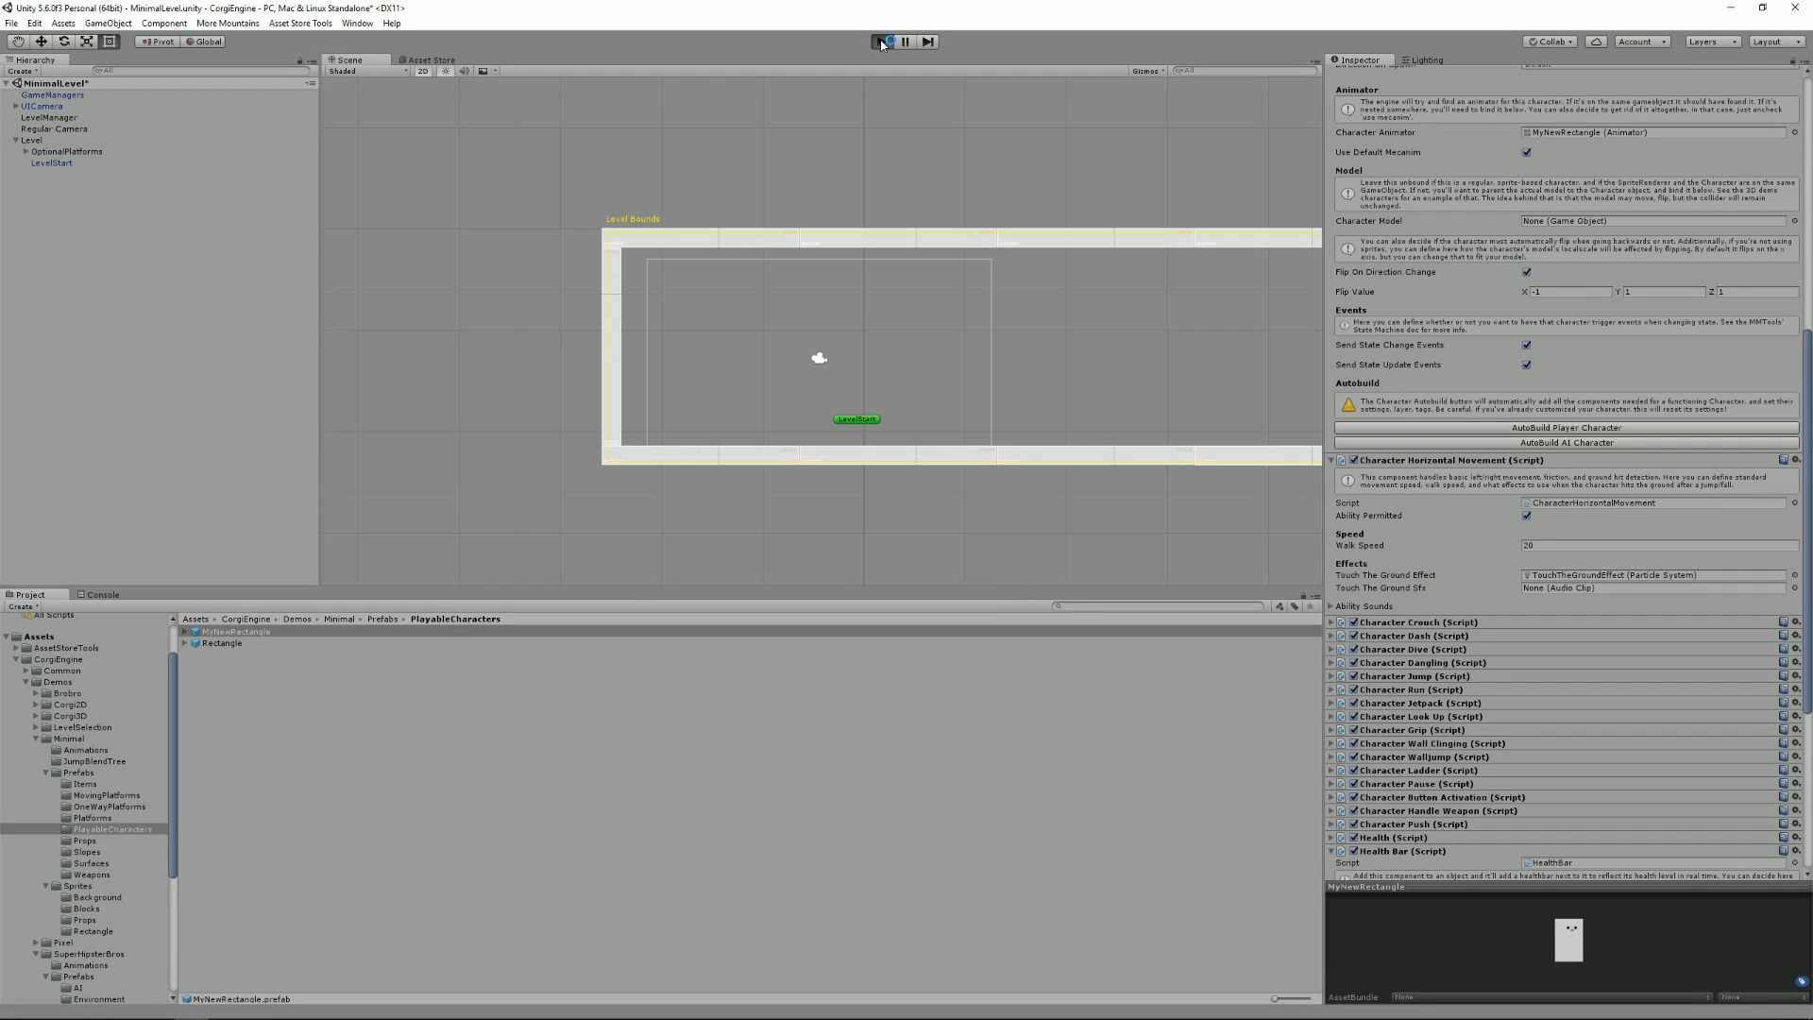
key(Right)
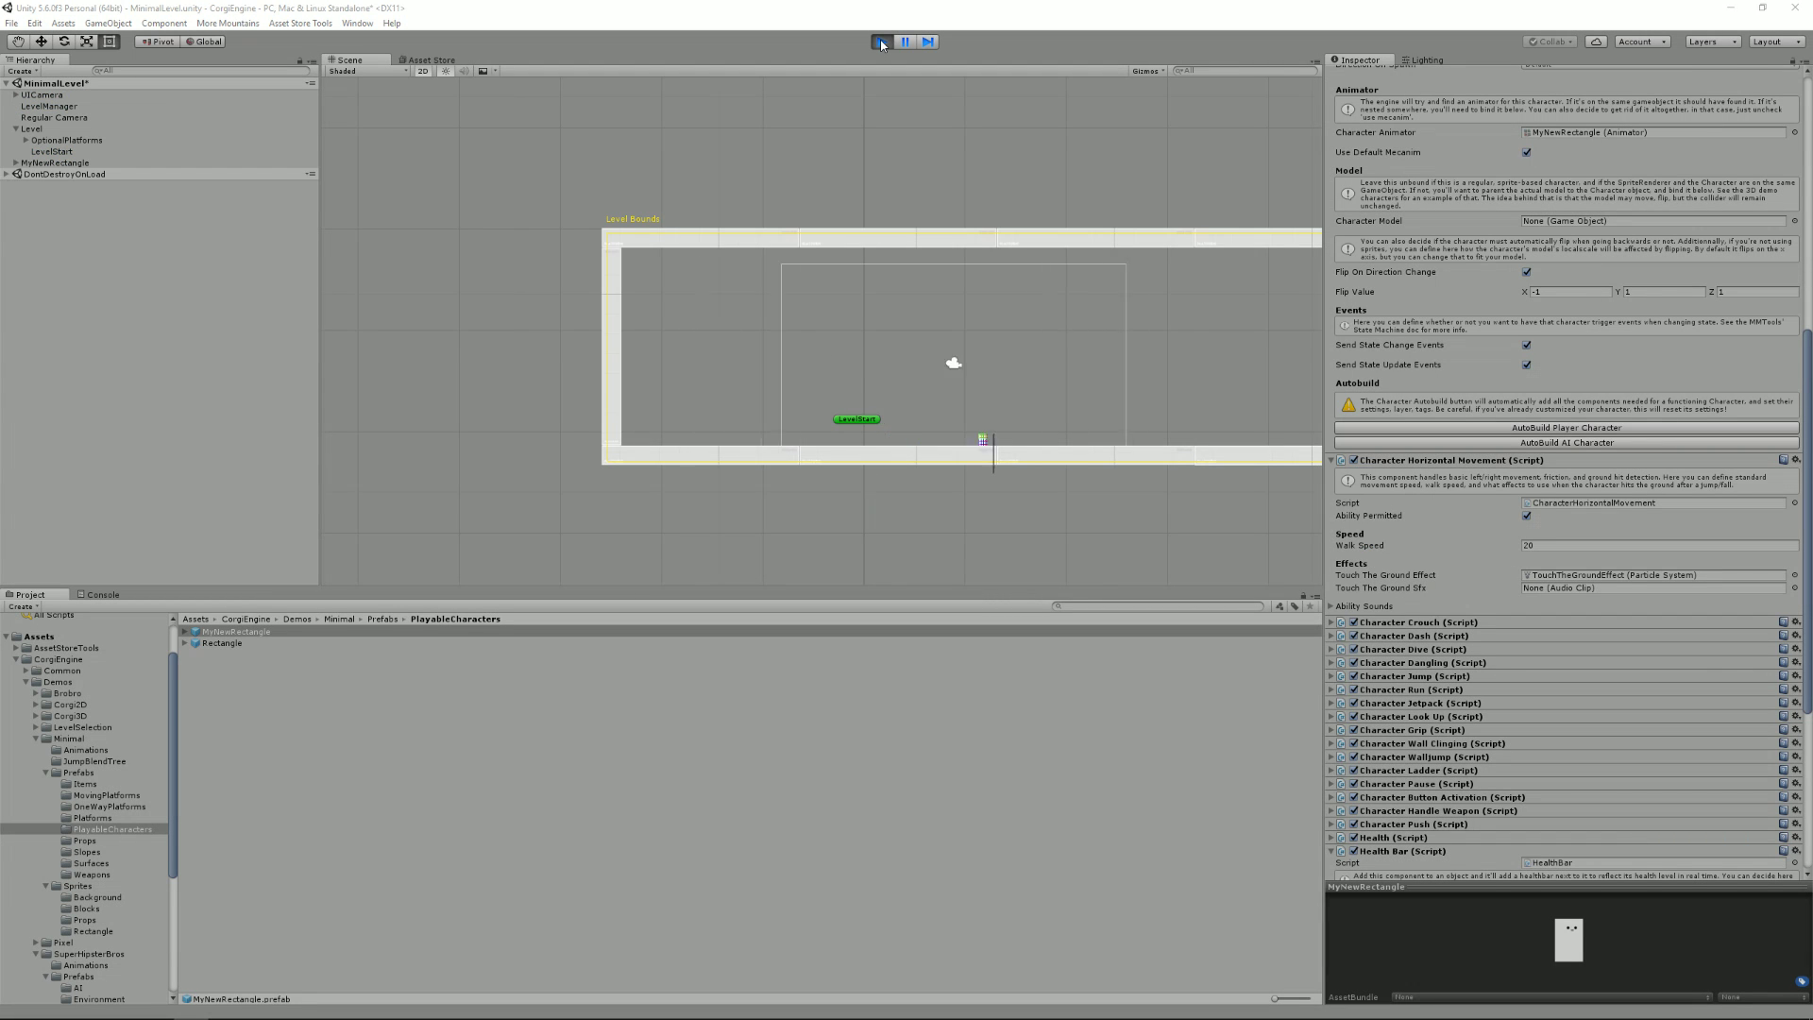
key(Left)
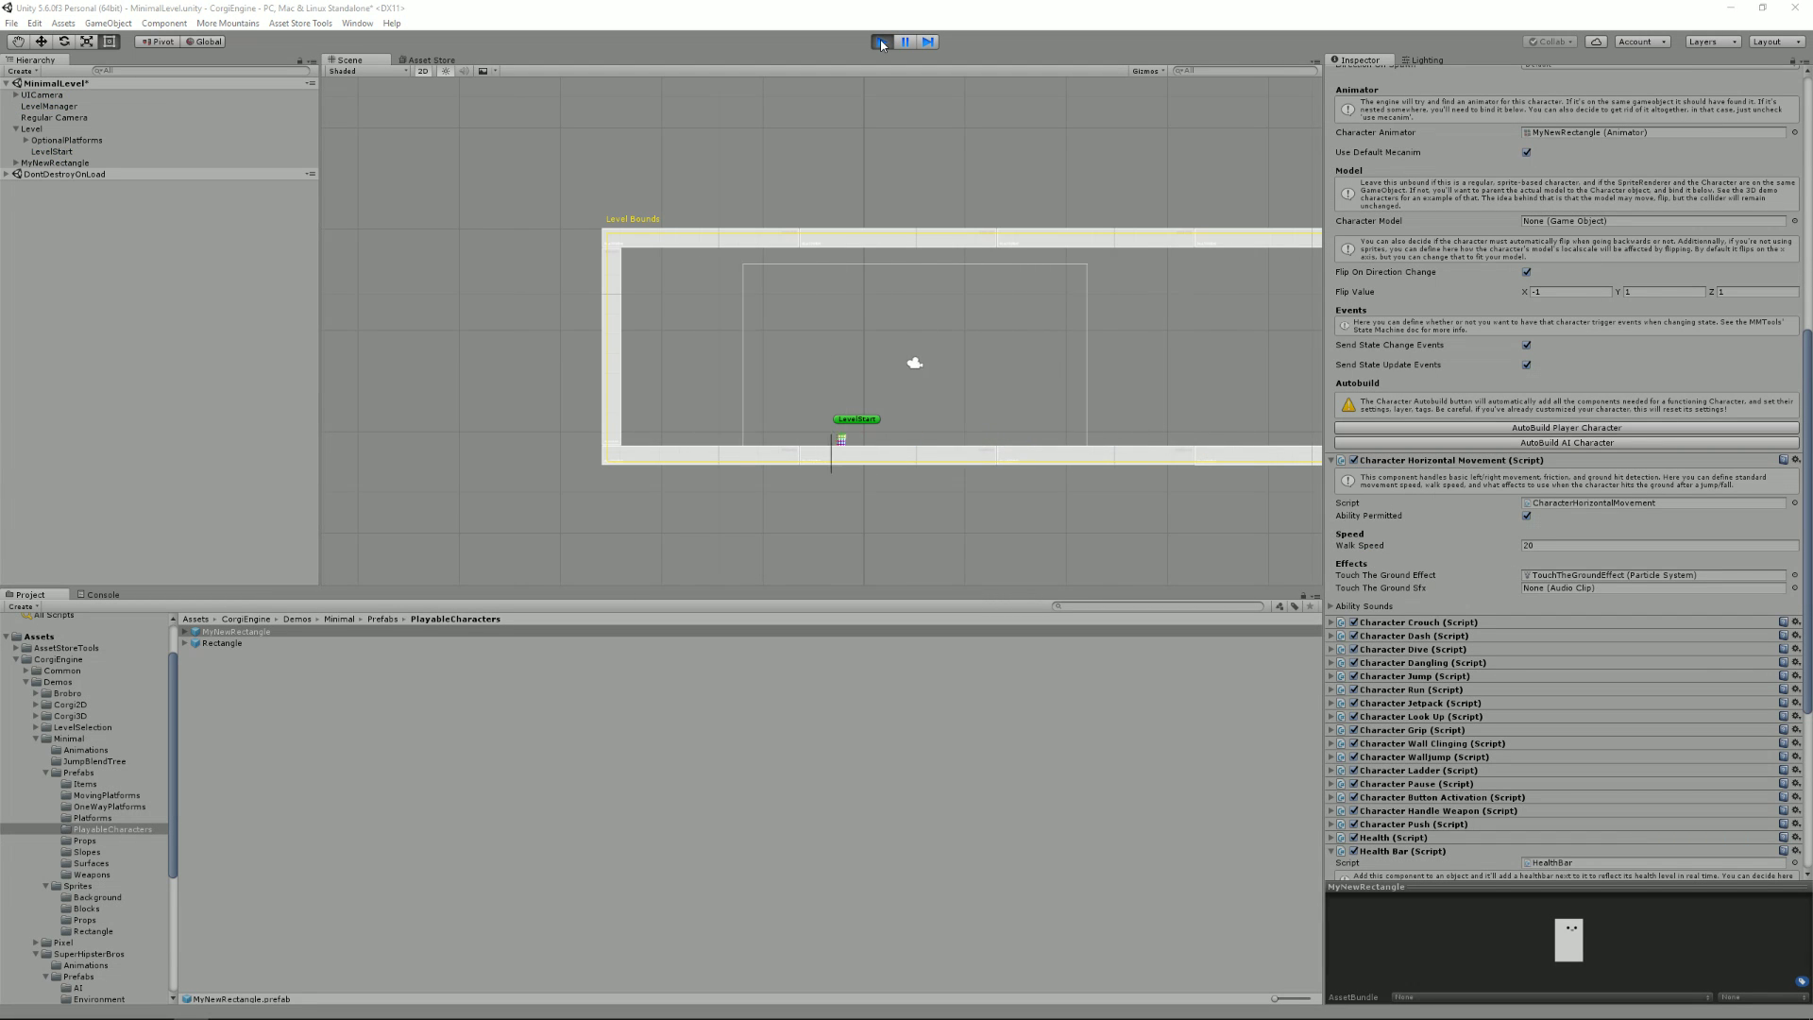
key(Right)
key(space)
key(Left)
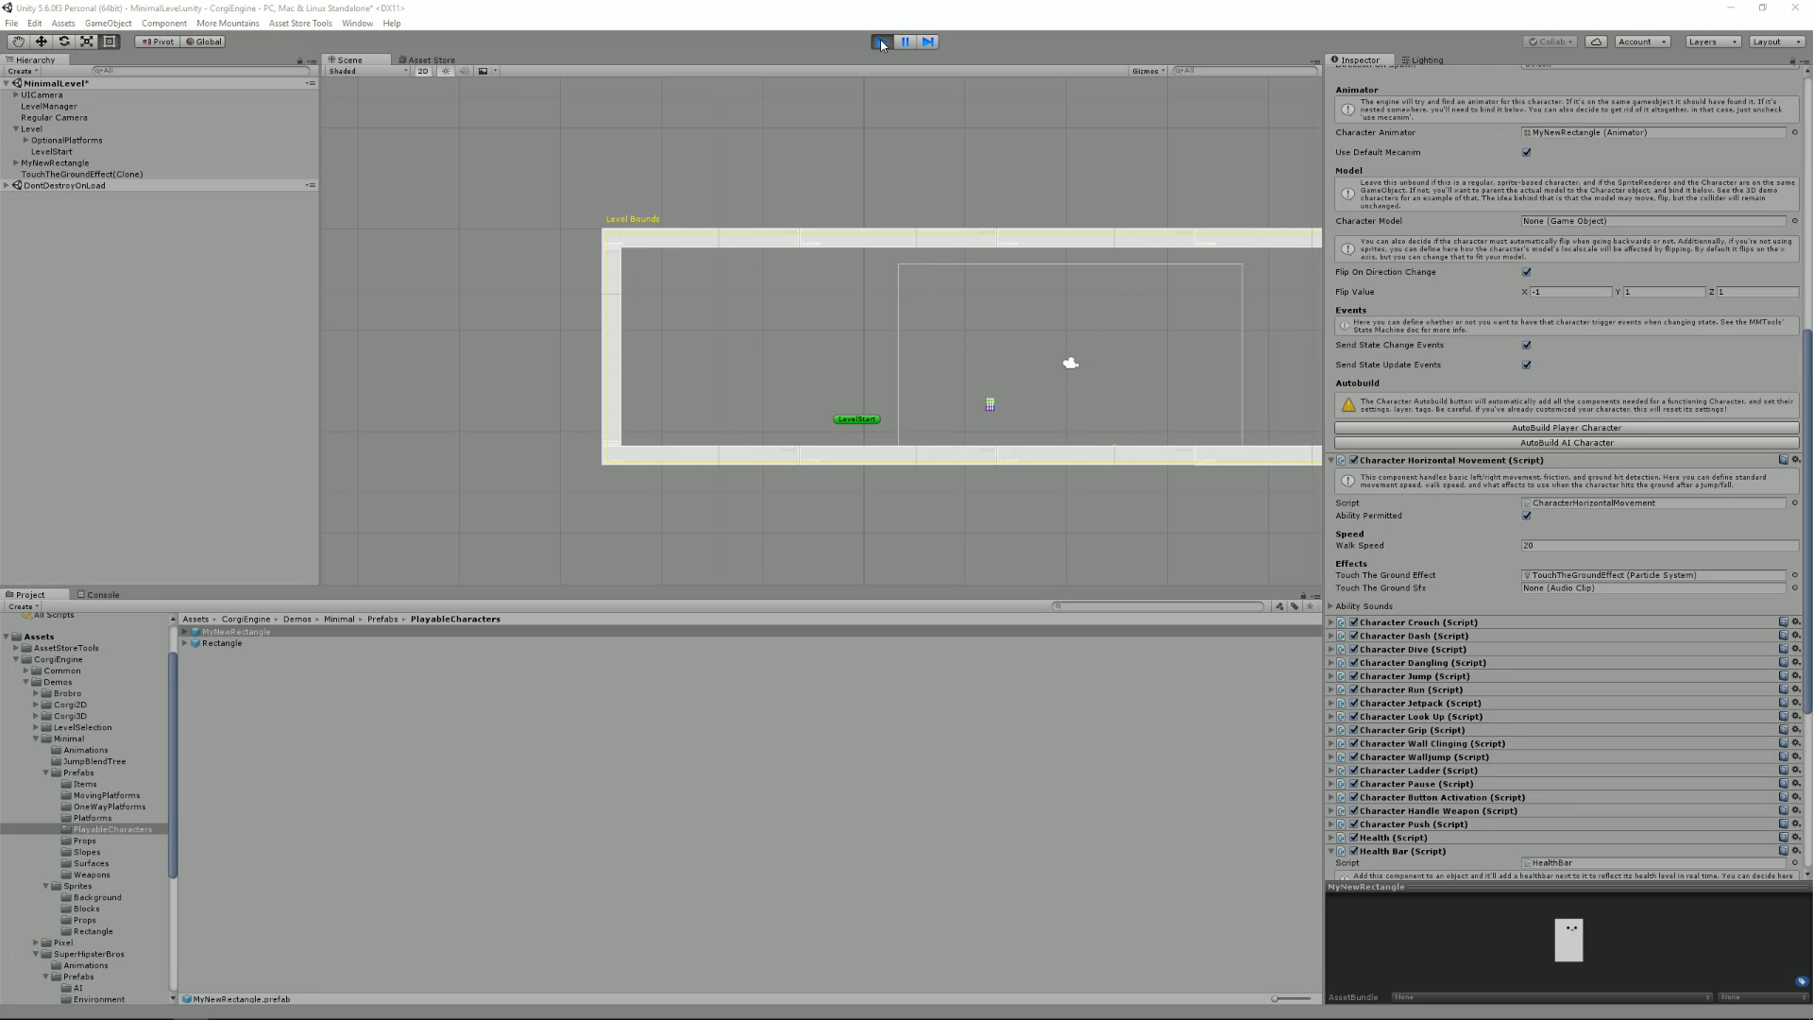
click(881, 42)
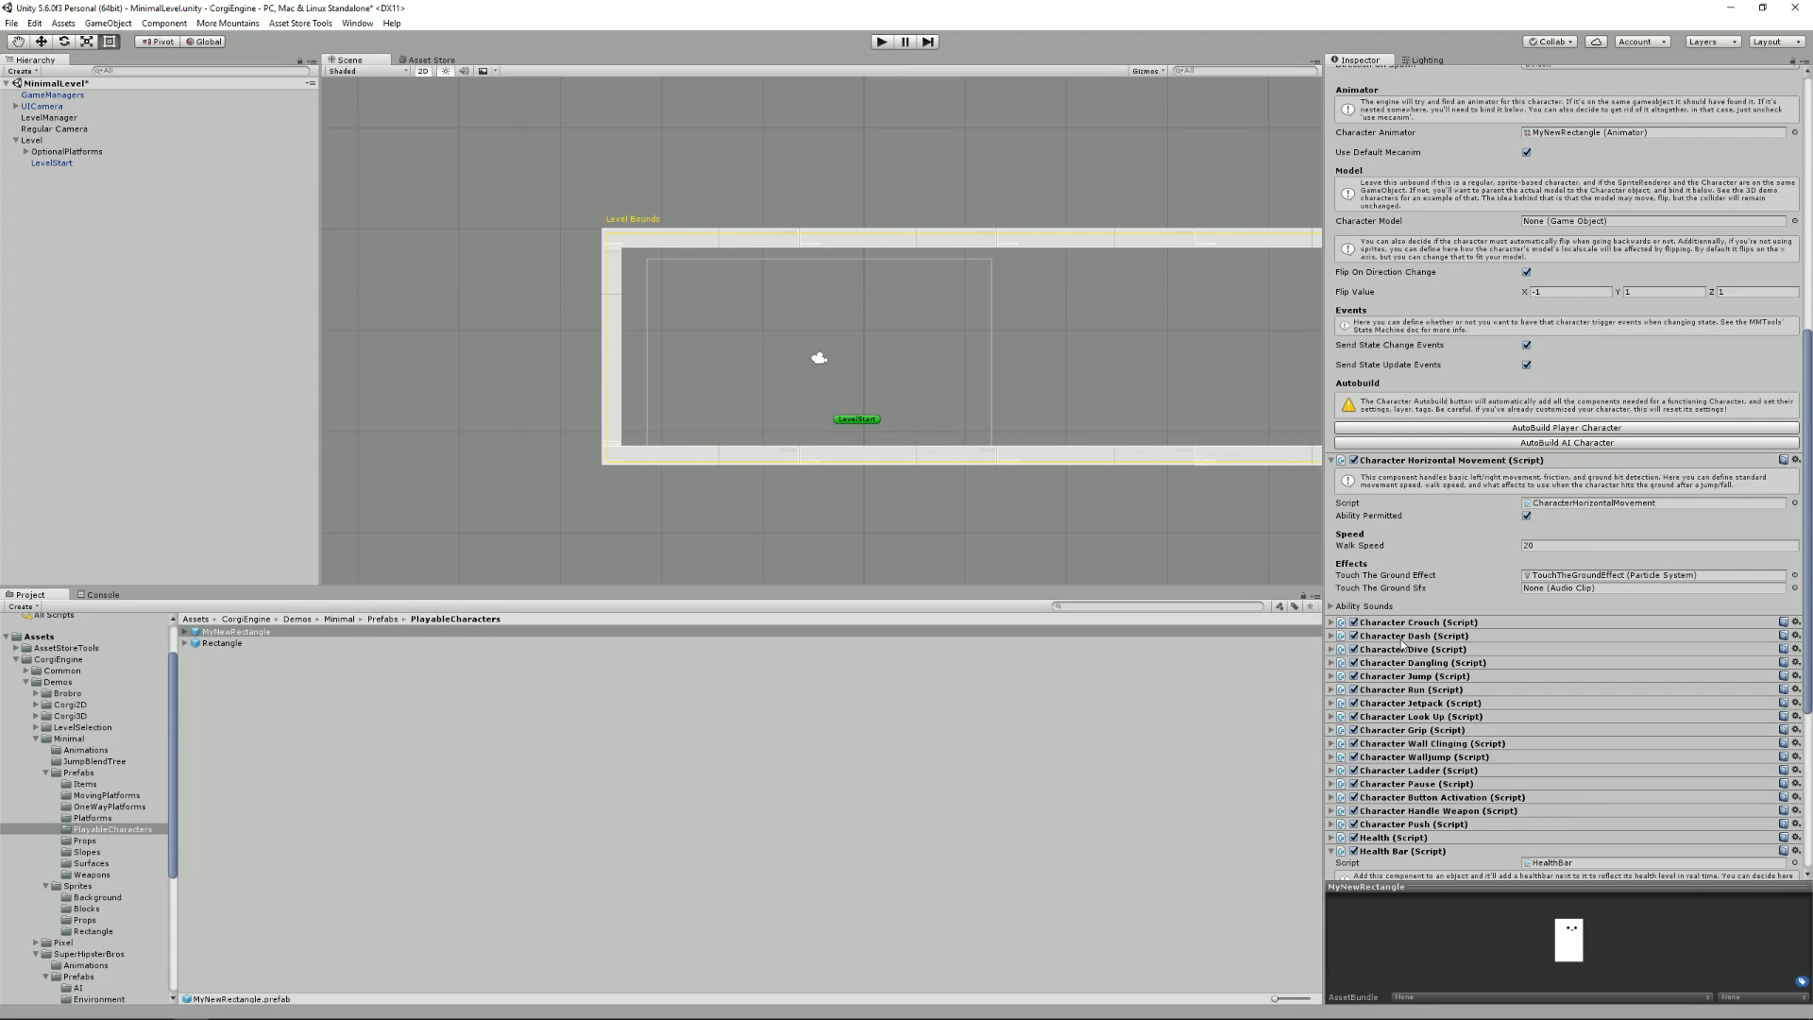
Raise MyNewRectangle's Character Jetpack Force from 2.5 to 5
scroll(1495, 332, down, 5)
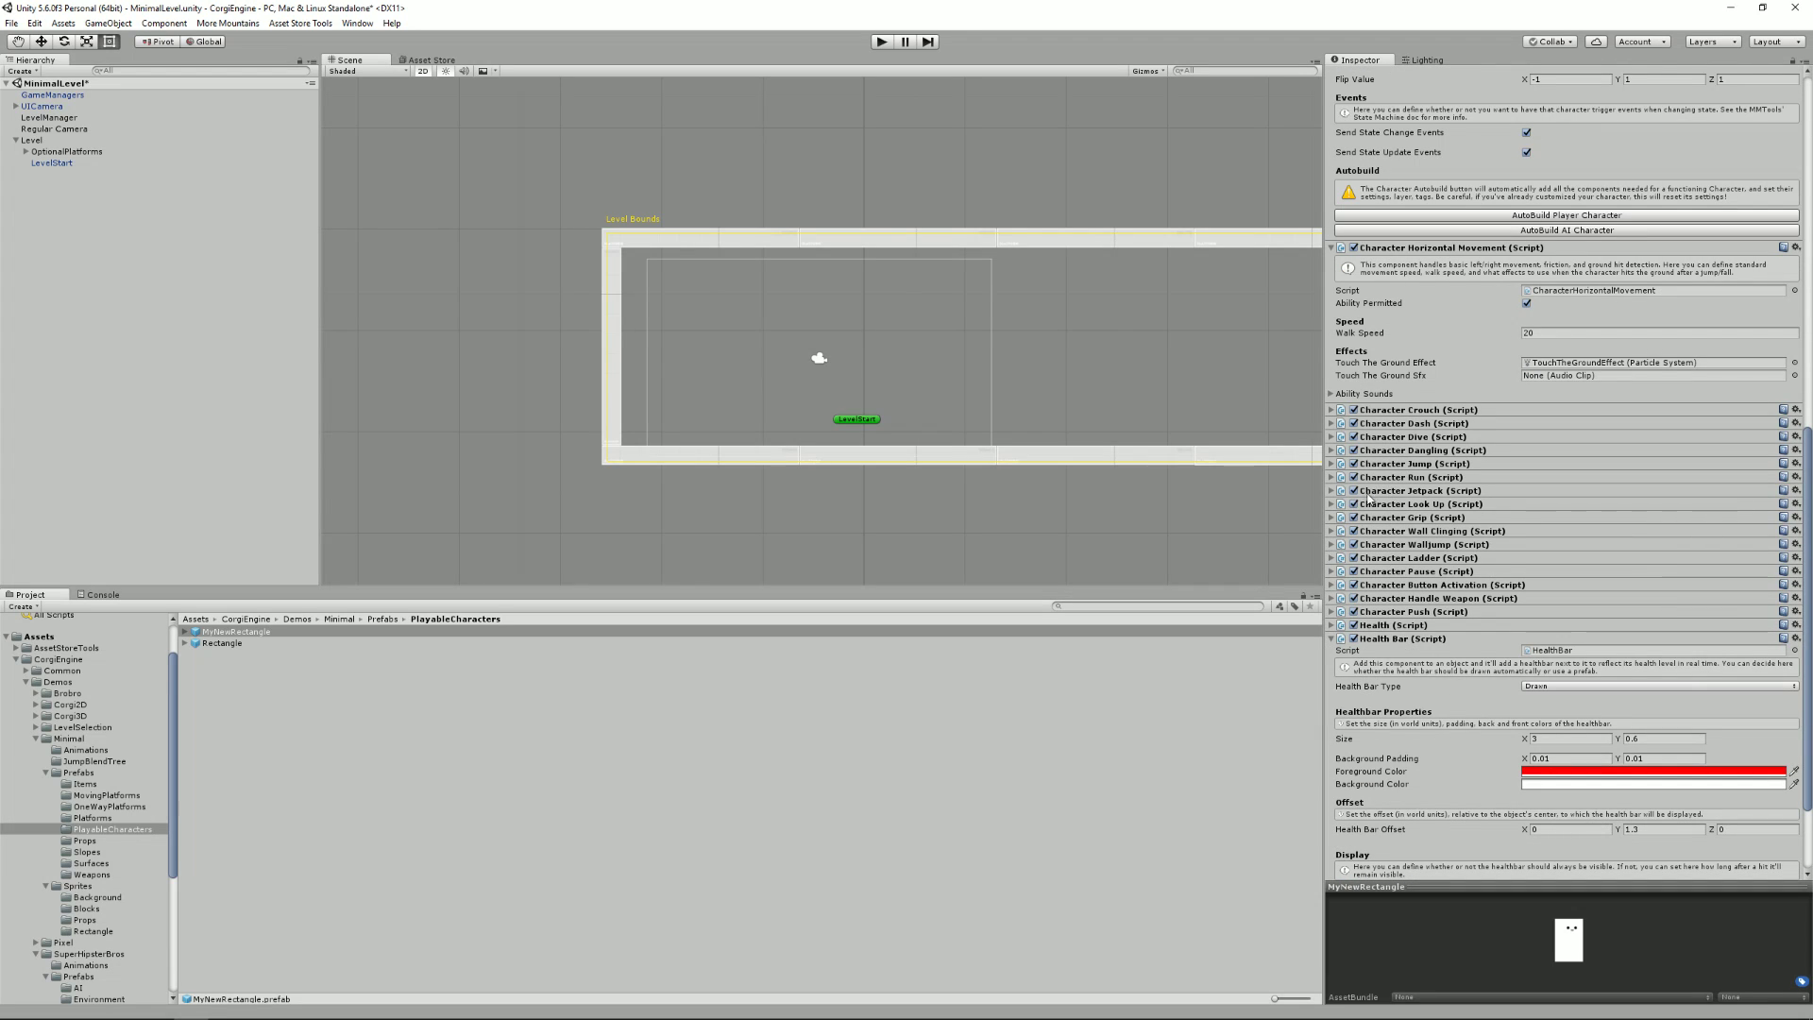
click(1332, 491)
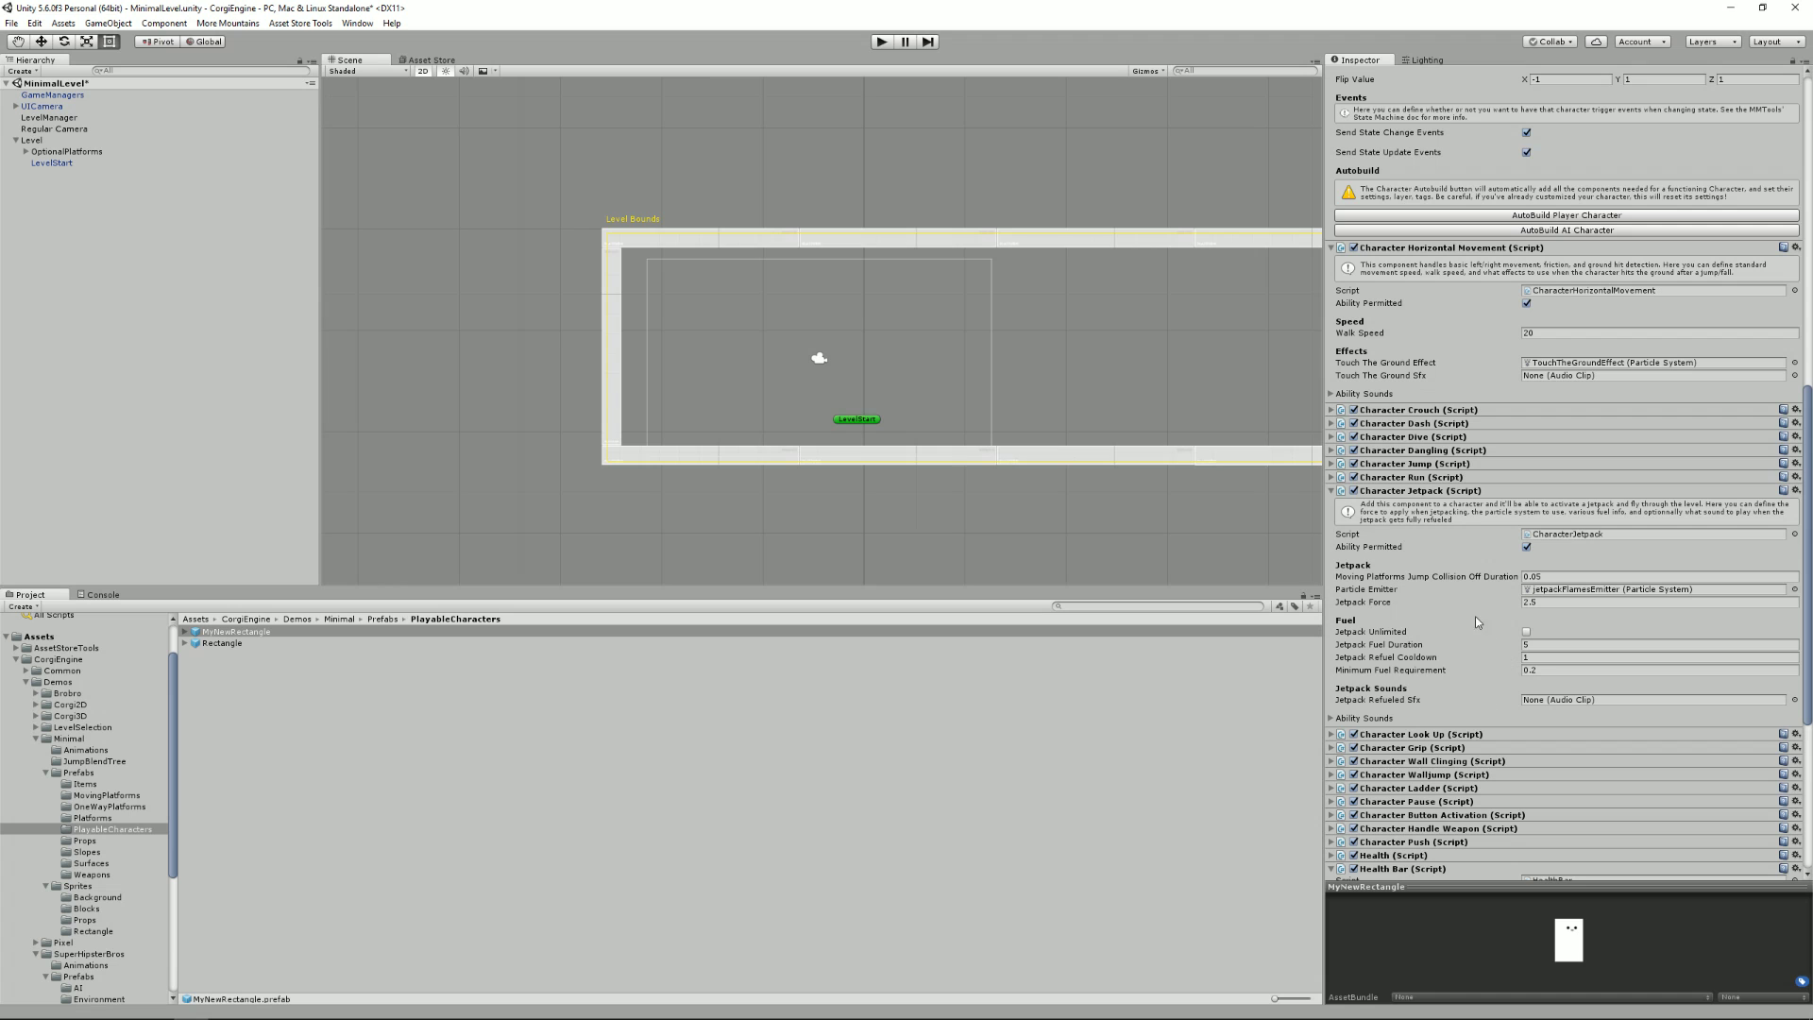
click(1550, 603)
text(5)
Play-test the stronger jetpack by flying the character right and left
click(882, 44)
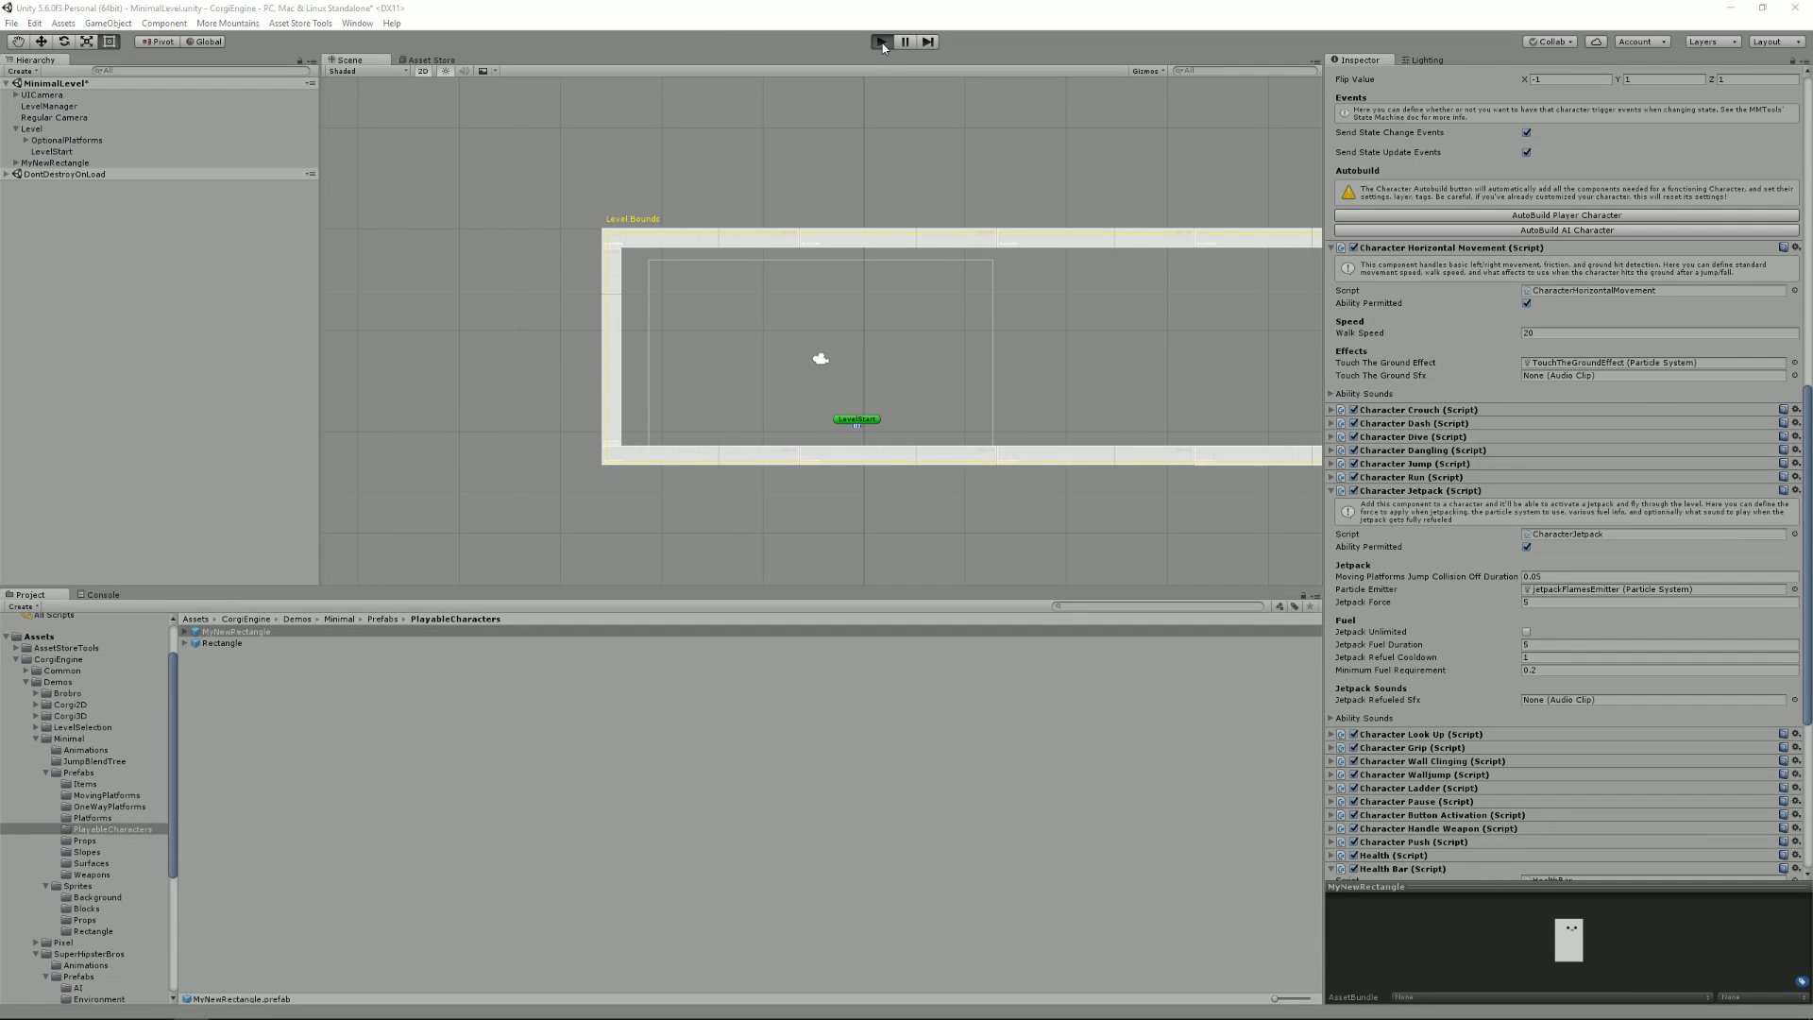
key(Right)
key(Left)
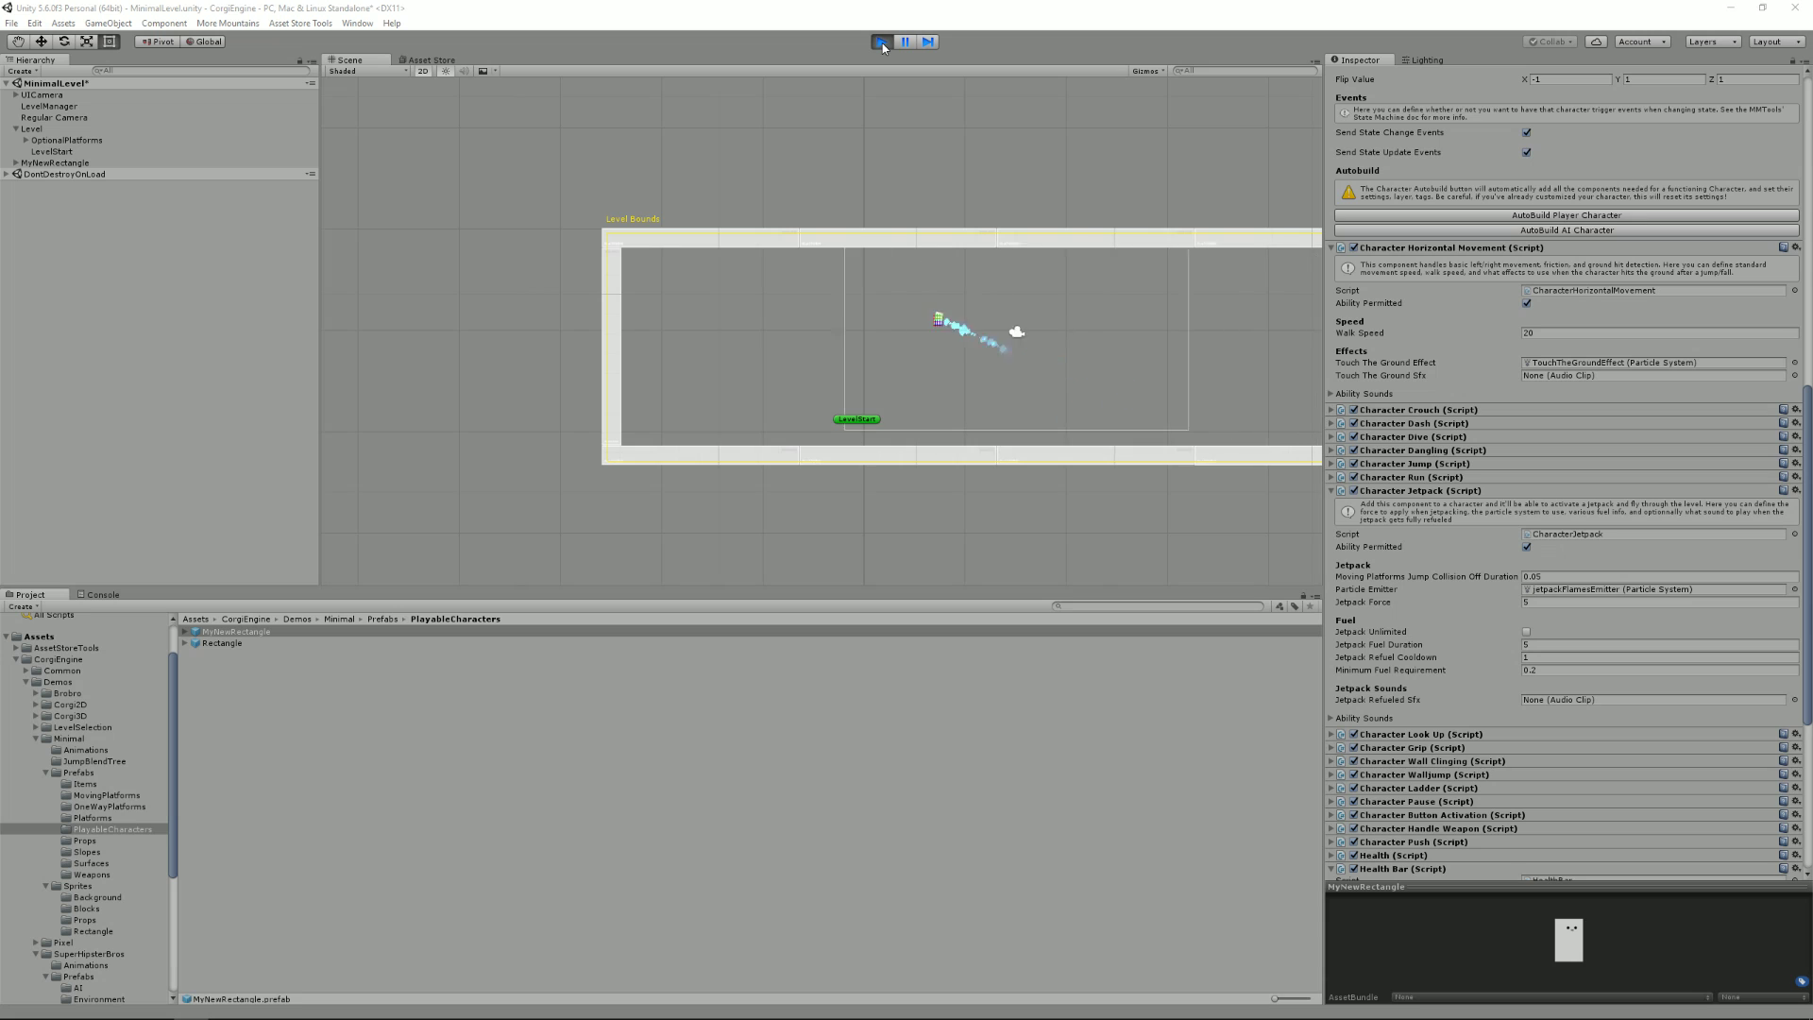
key(Right)
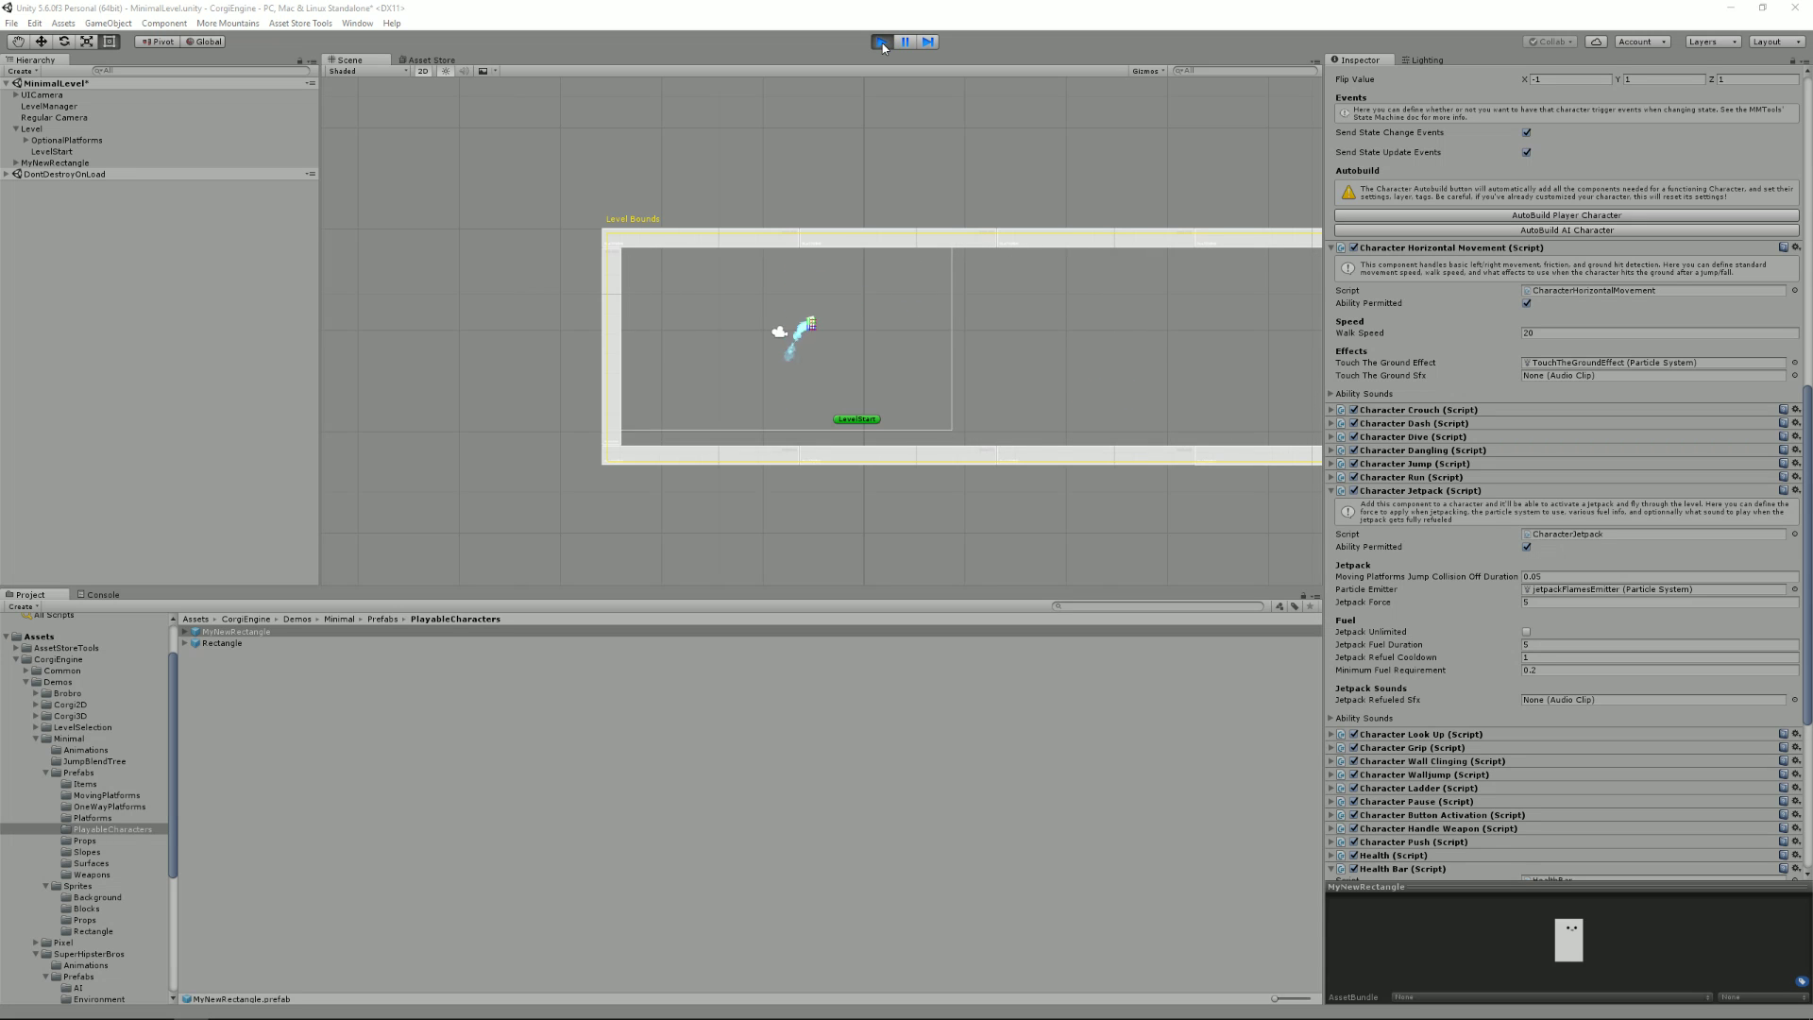
key(Left)
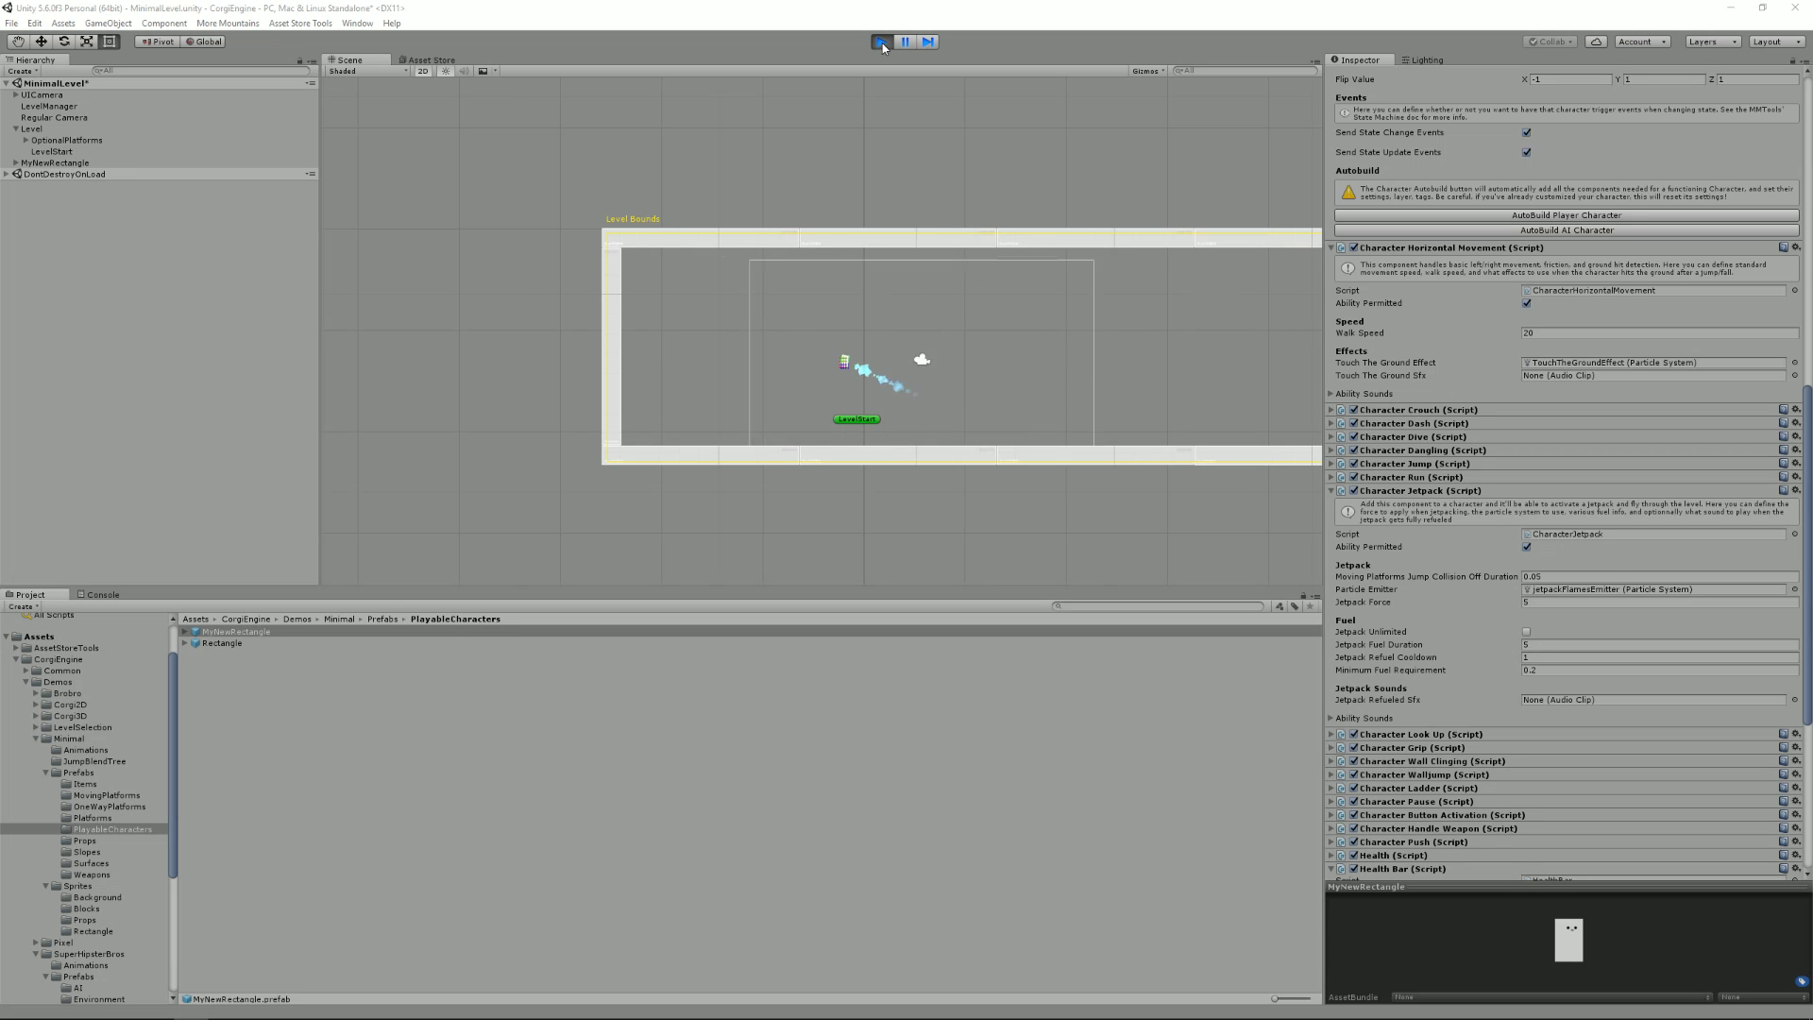
click(882, 43)
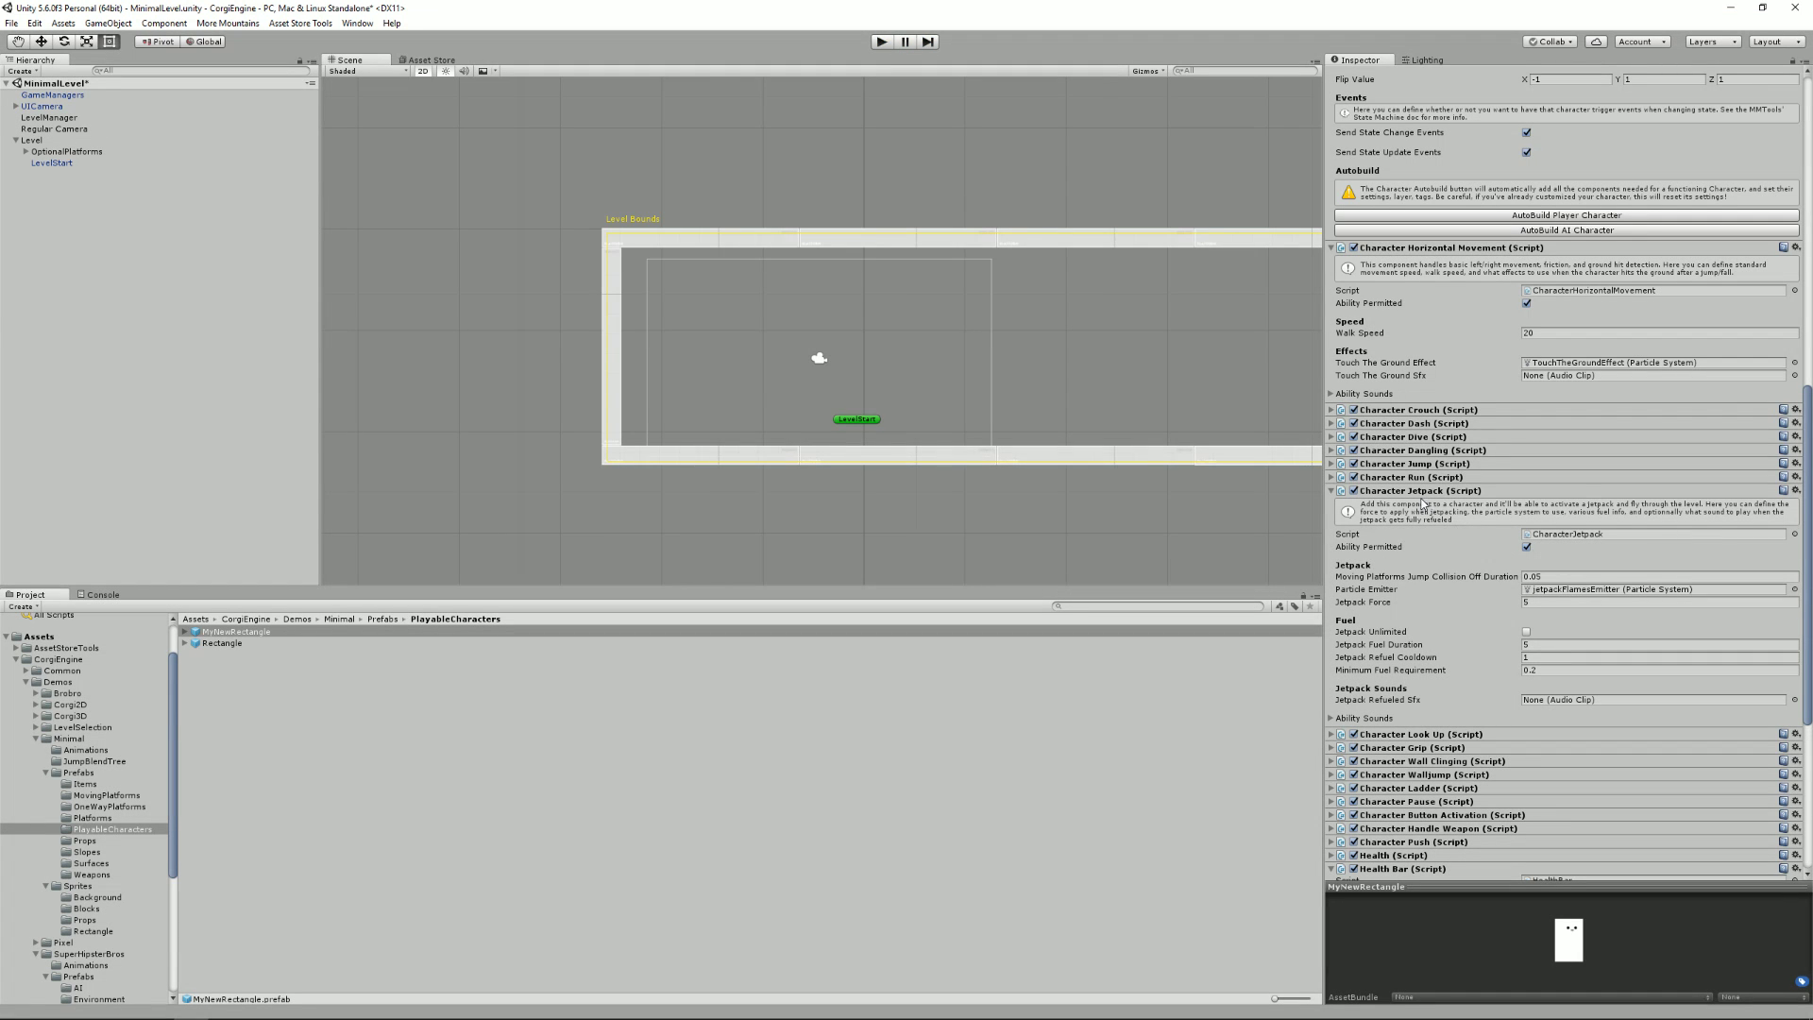
Remove the Character Run and Character Jump components from MyNewRectangle
right_click(1423, 477)
click(1440, 507)
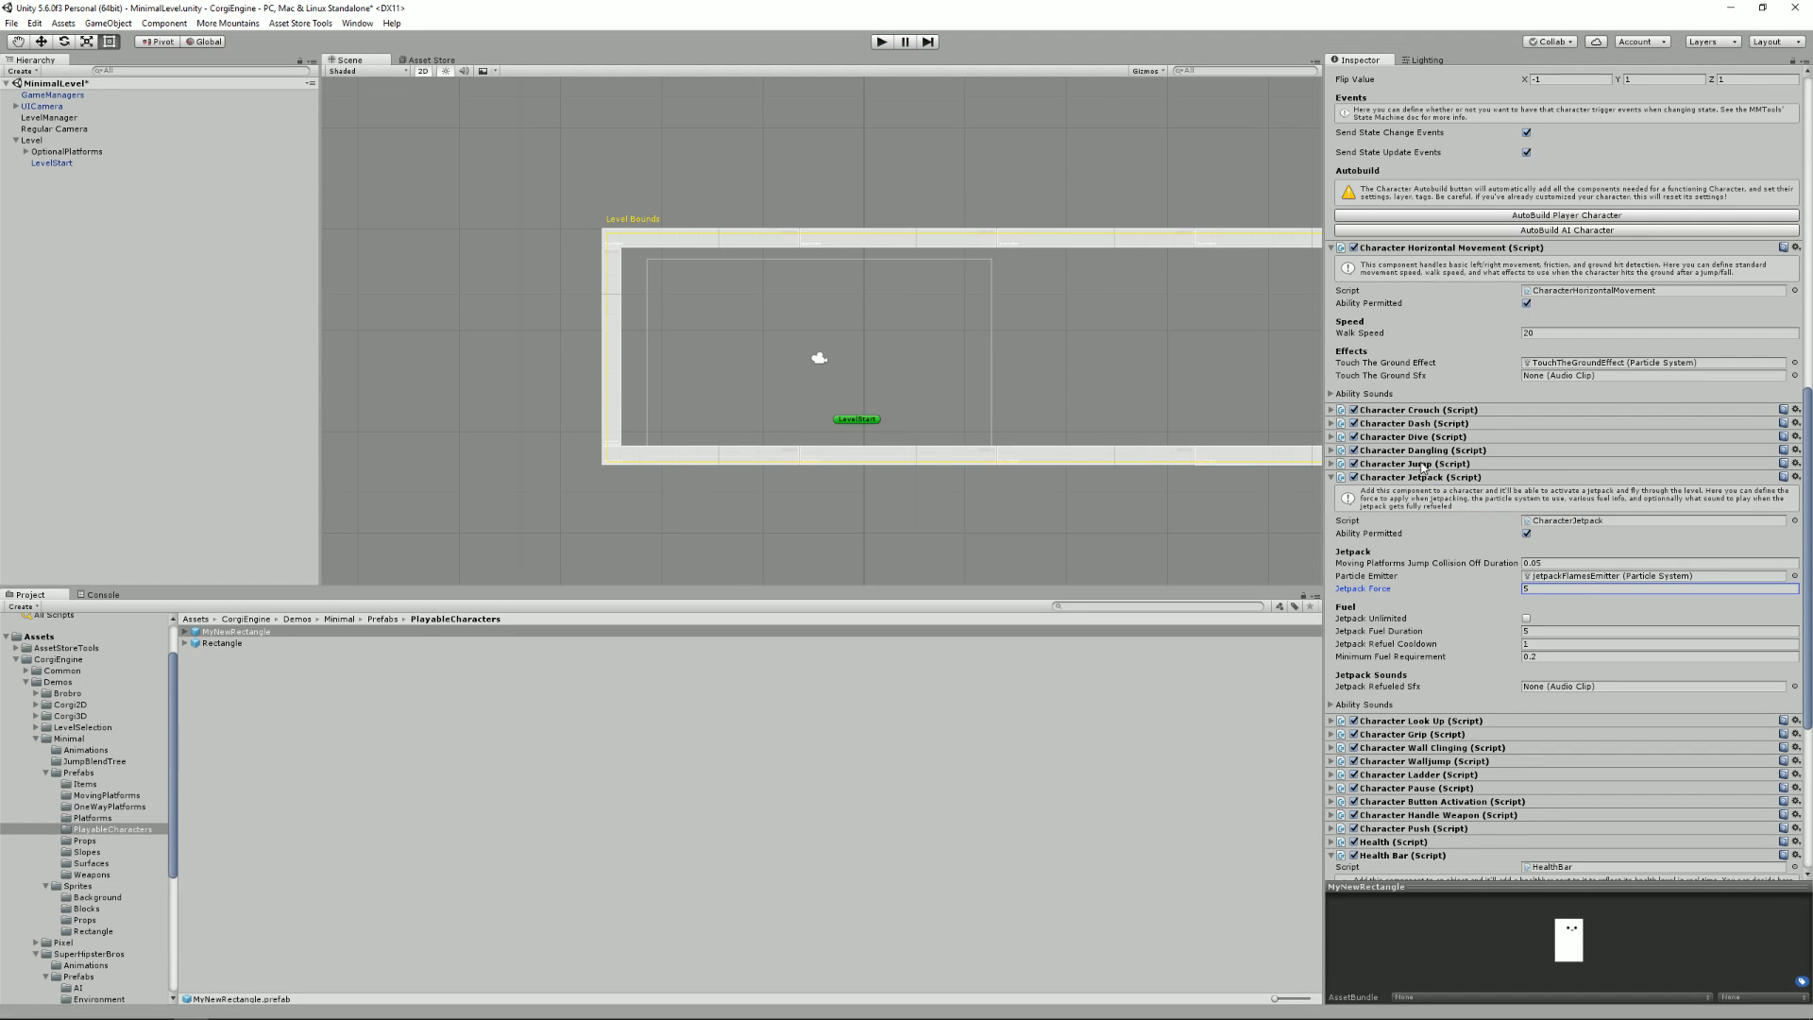
right_click(1423, 464)
click(1445, 493)
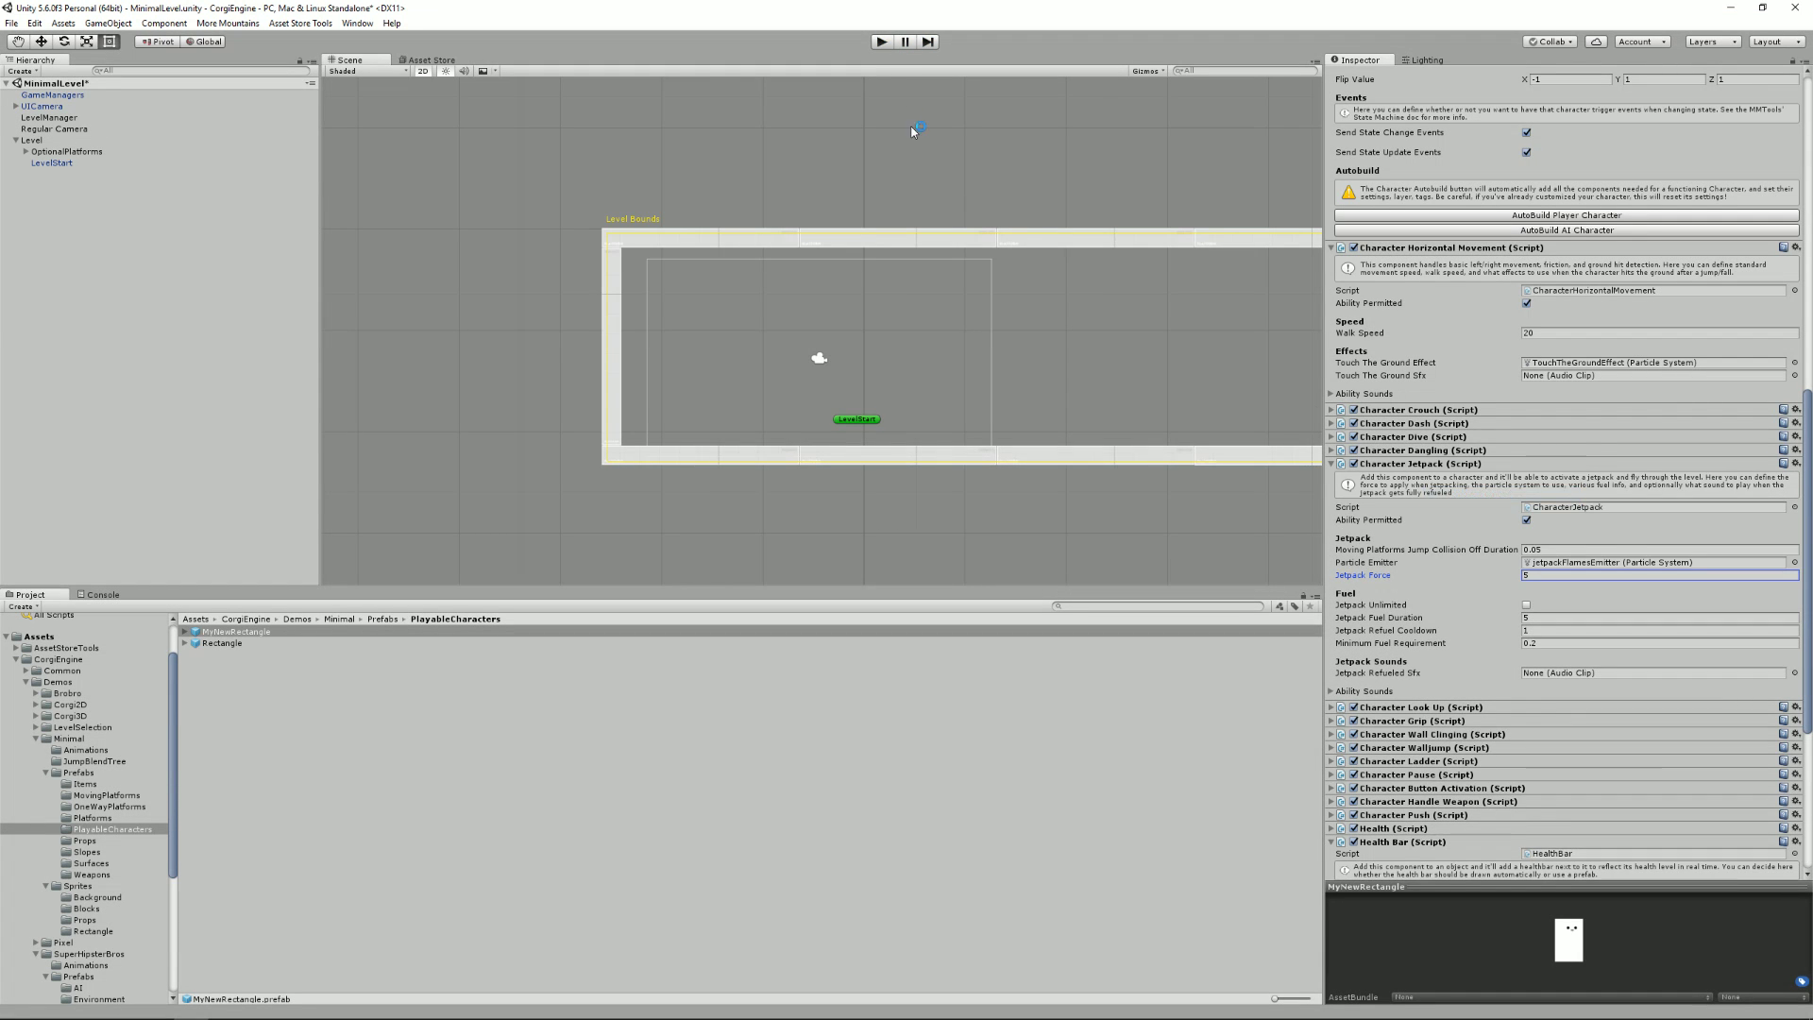
Play-test MyNewRectangle with only the jetpack, flying right and left across the level
click(872, 43)
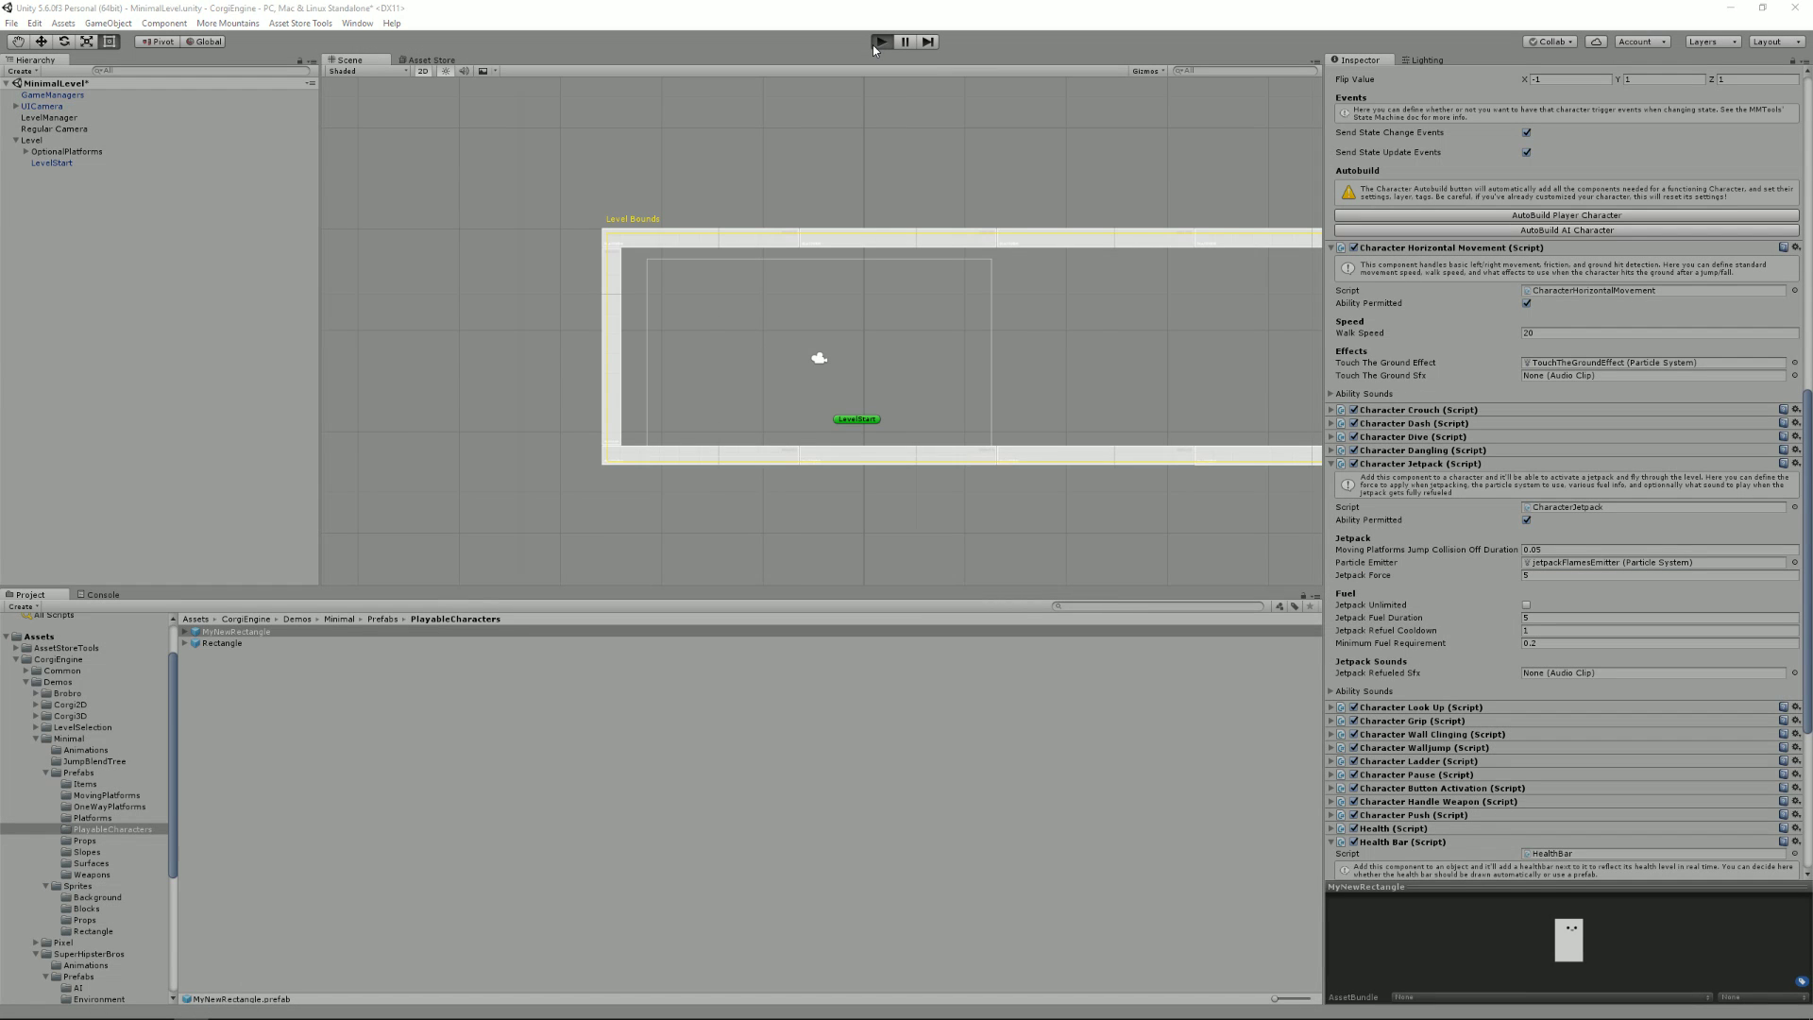
key(Right)
key(space)
key(Left)
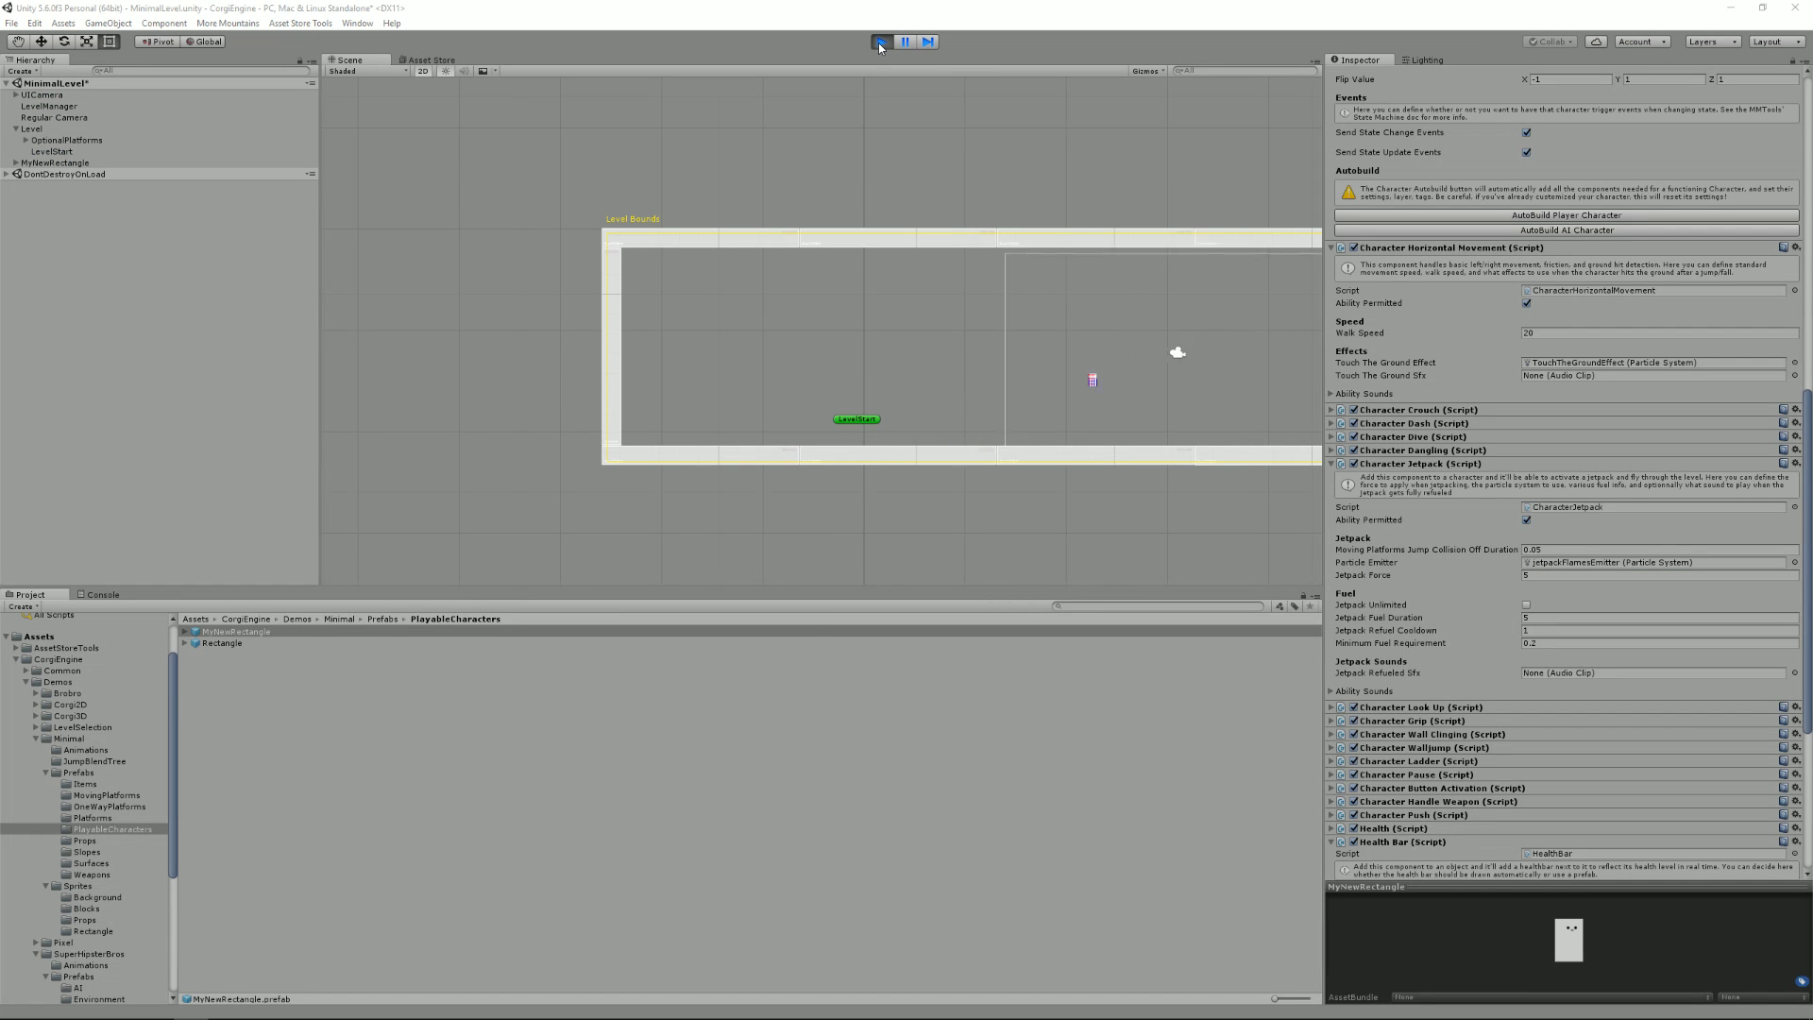
key(Right)
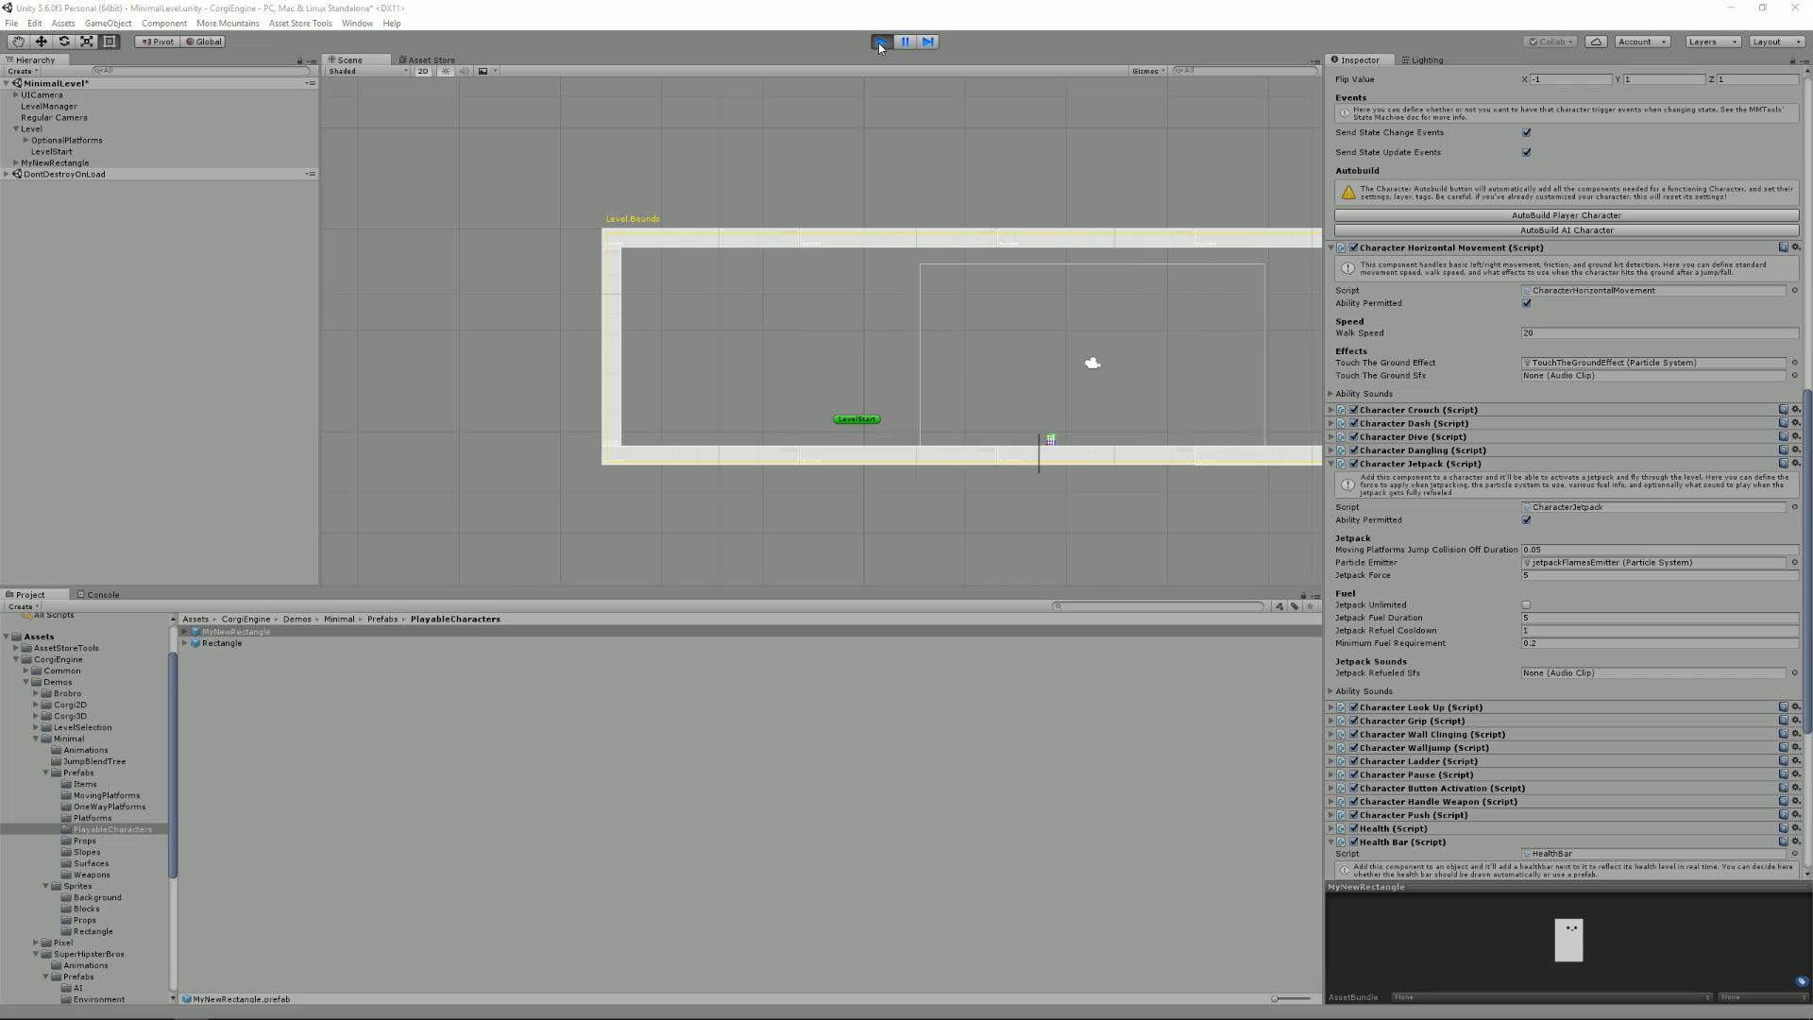
click(878, 42)
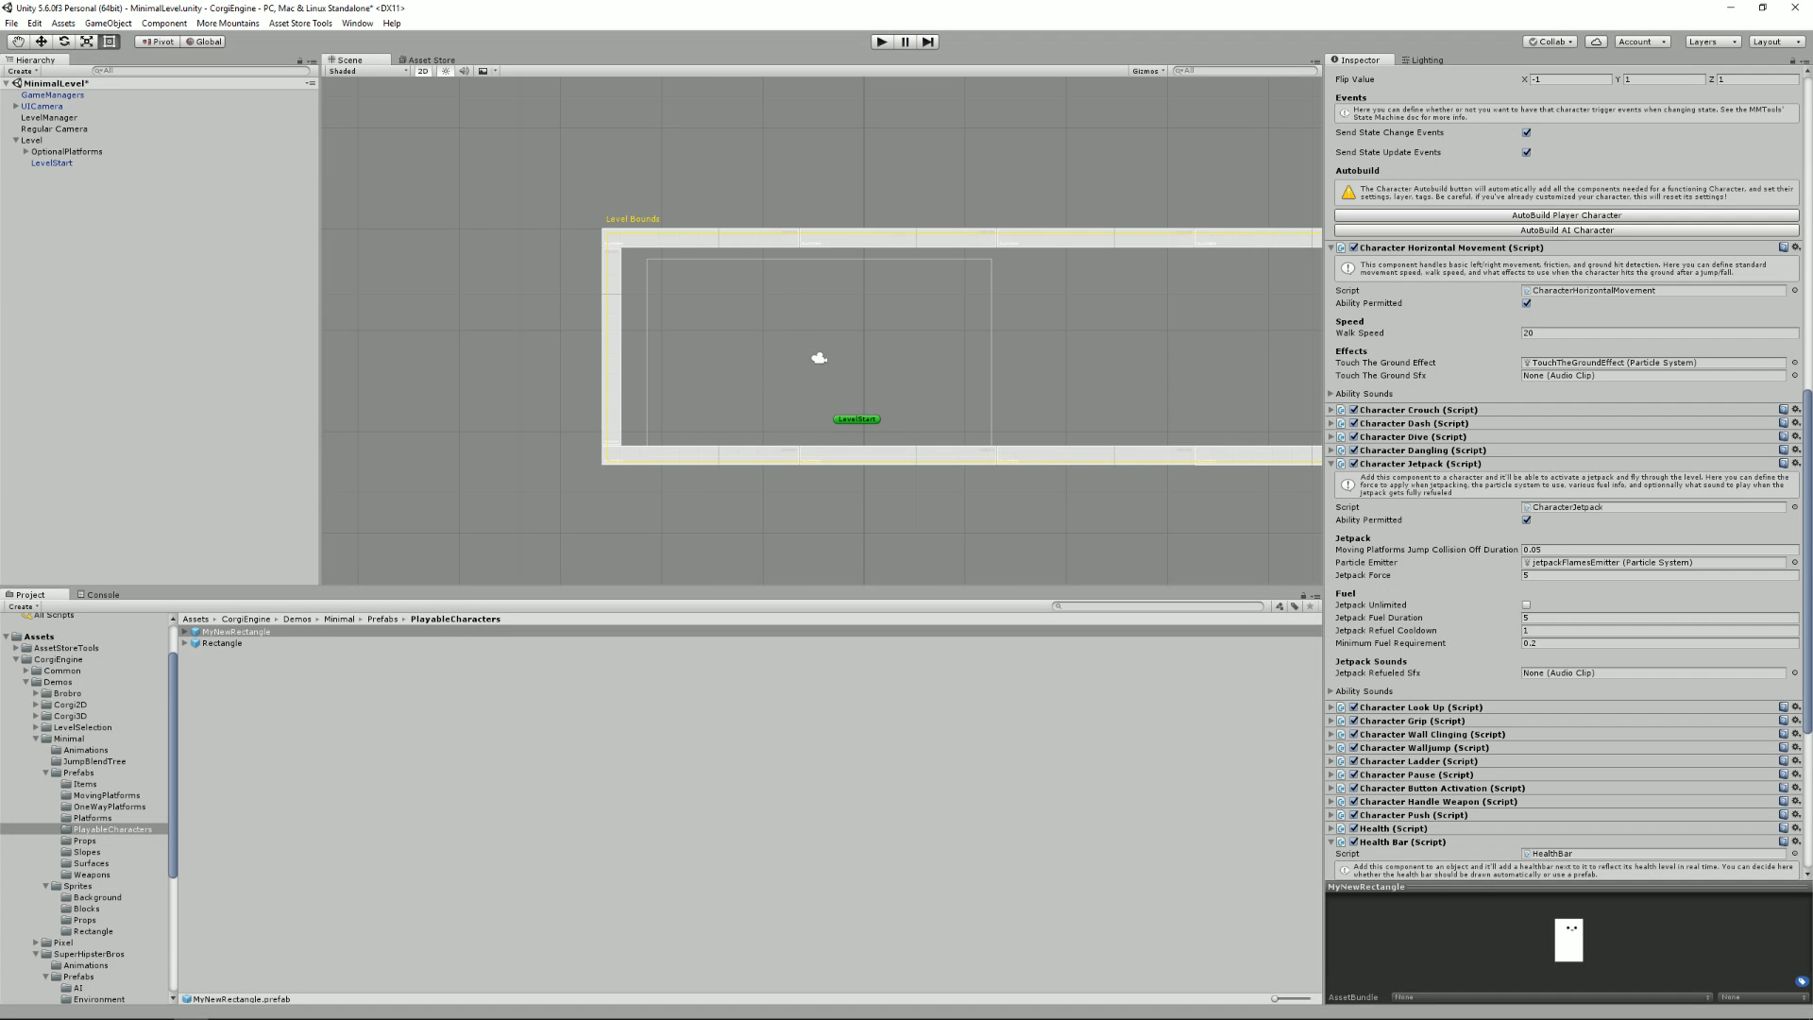
scroll(1539, 223, up, 10)
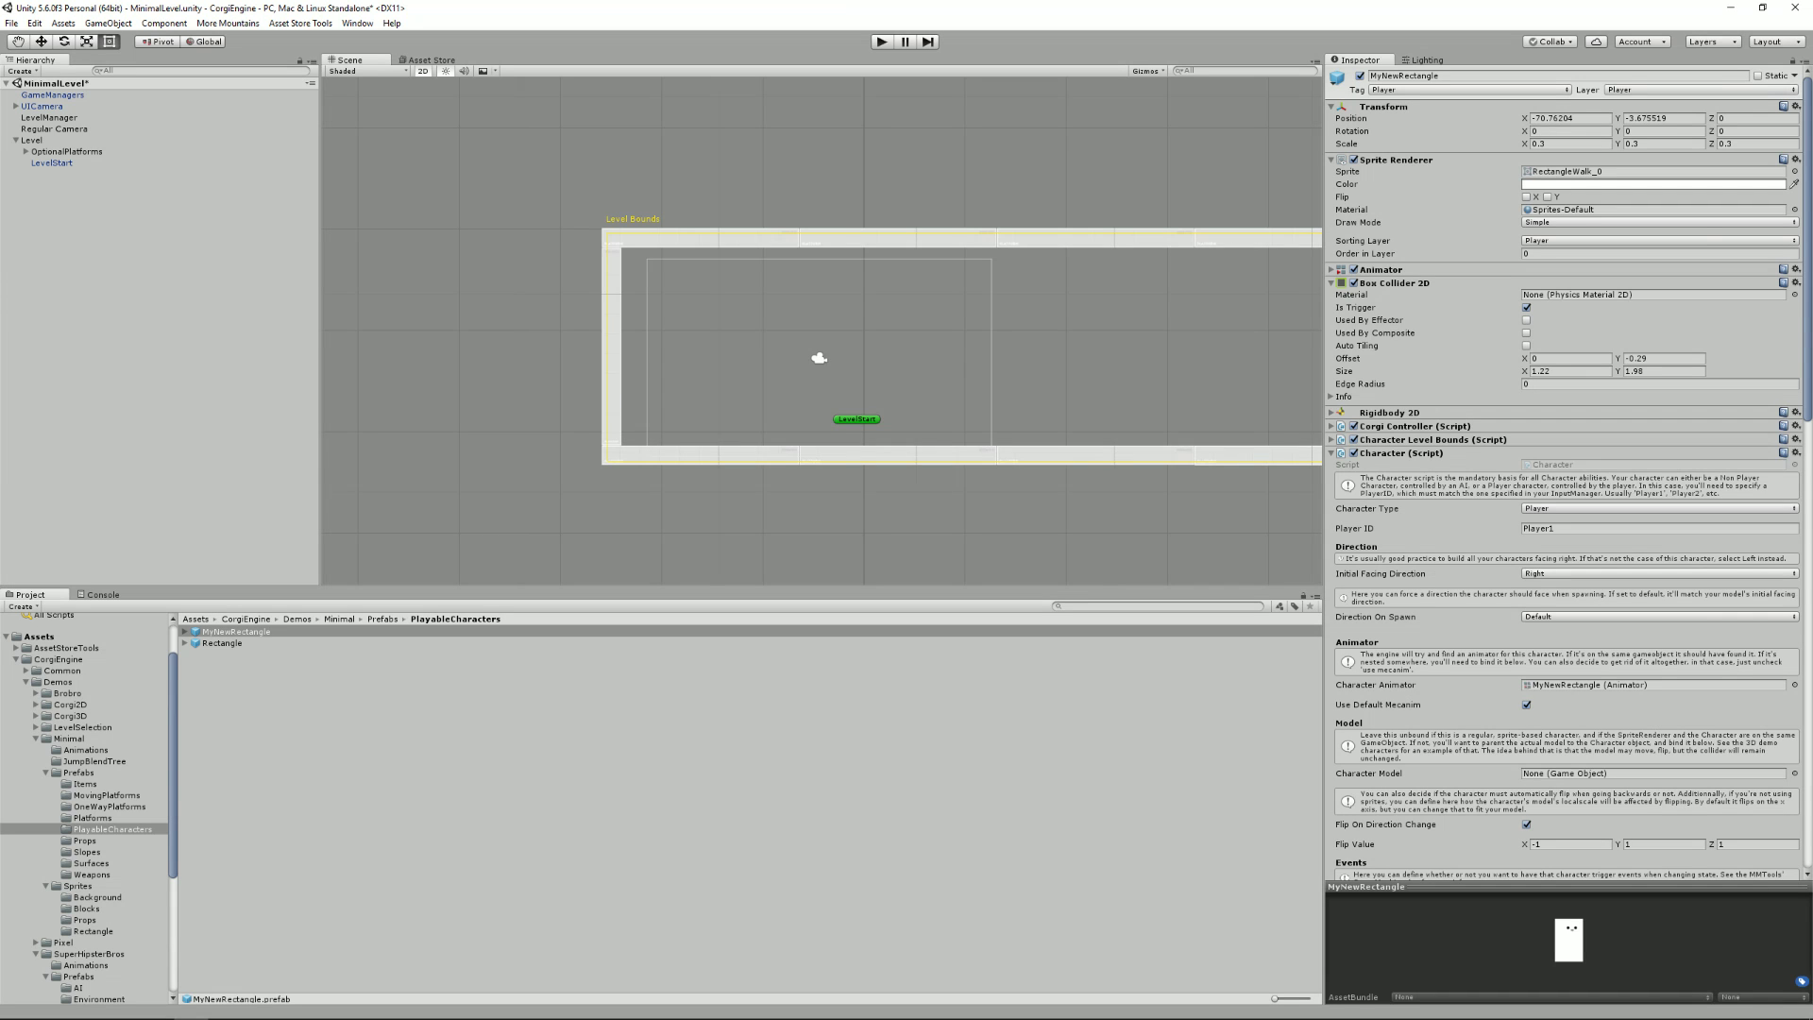
Create an empty GameObject via GameObject > Create Empty and name it MyNewCharacter
click(438, 516)
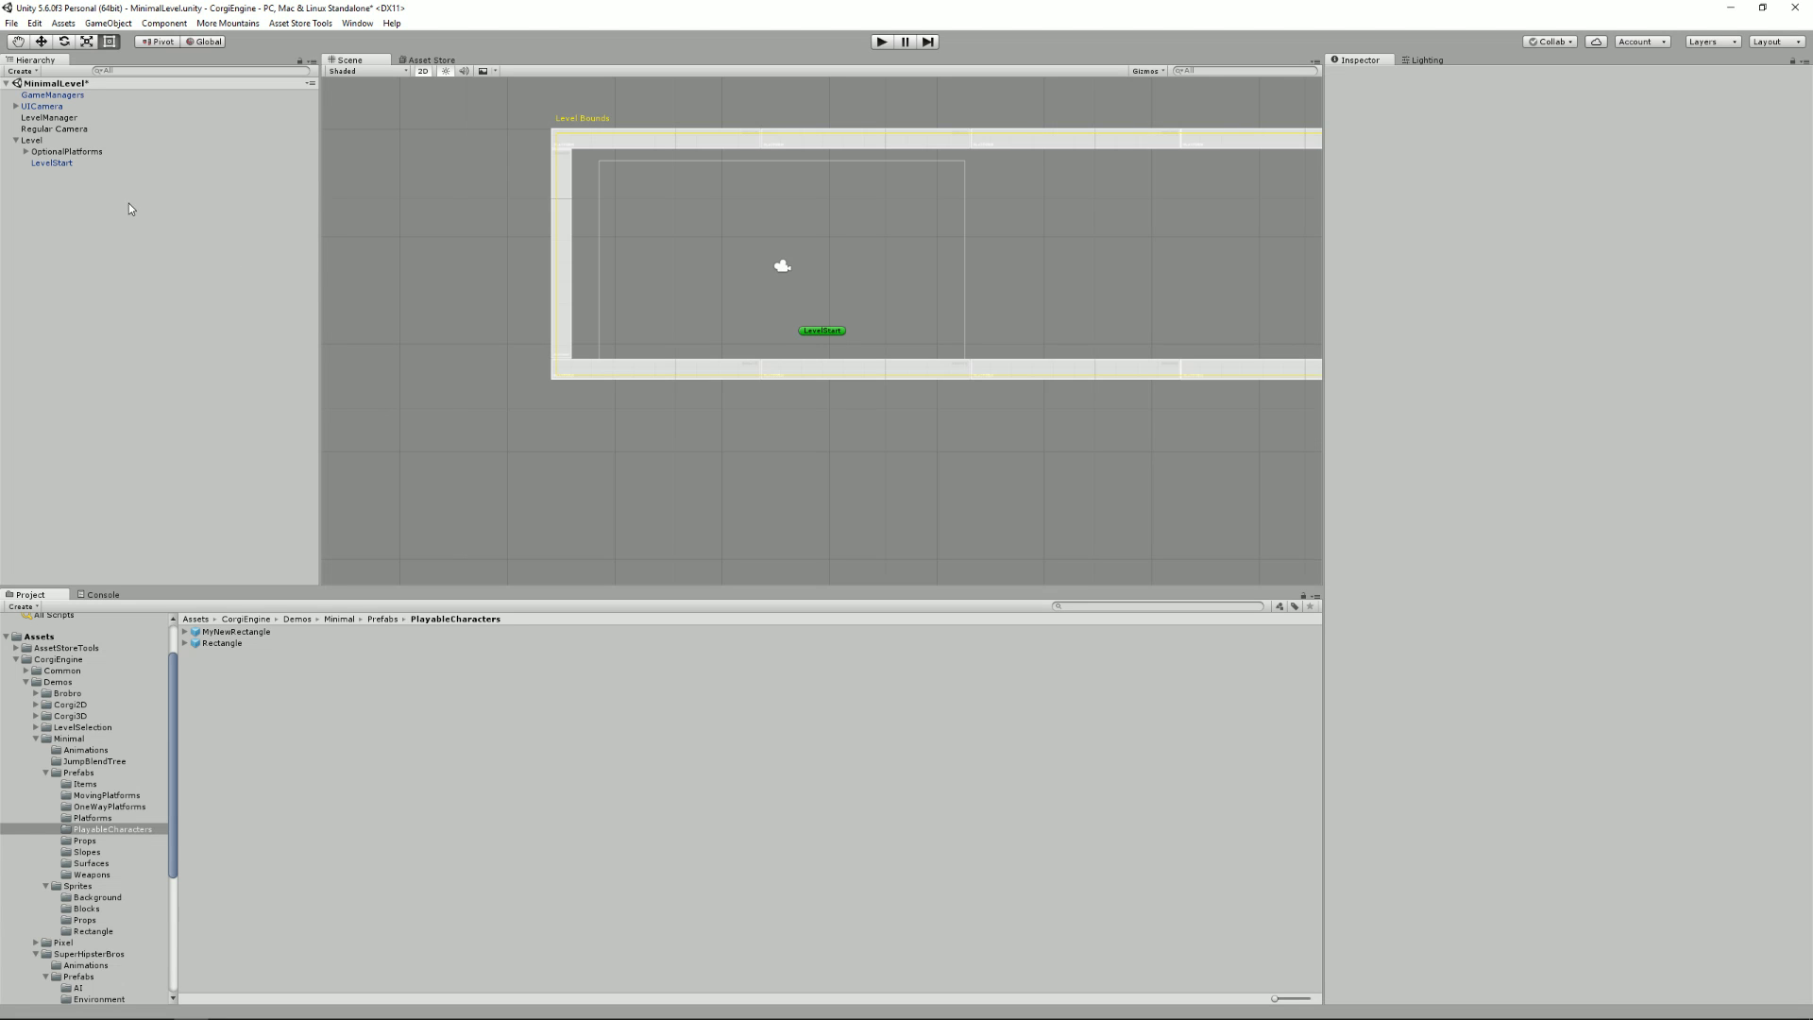
click(16, 140)
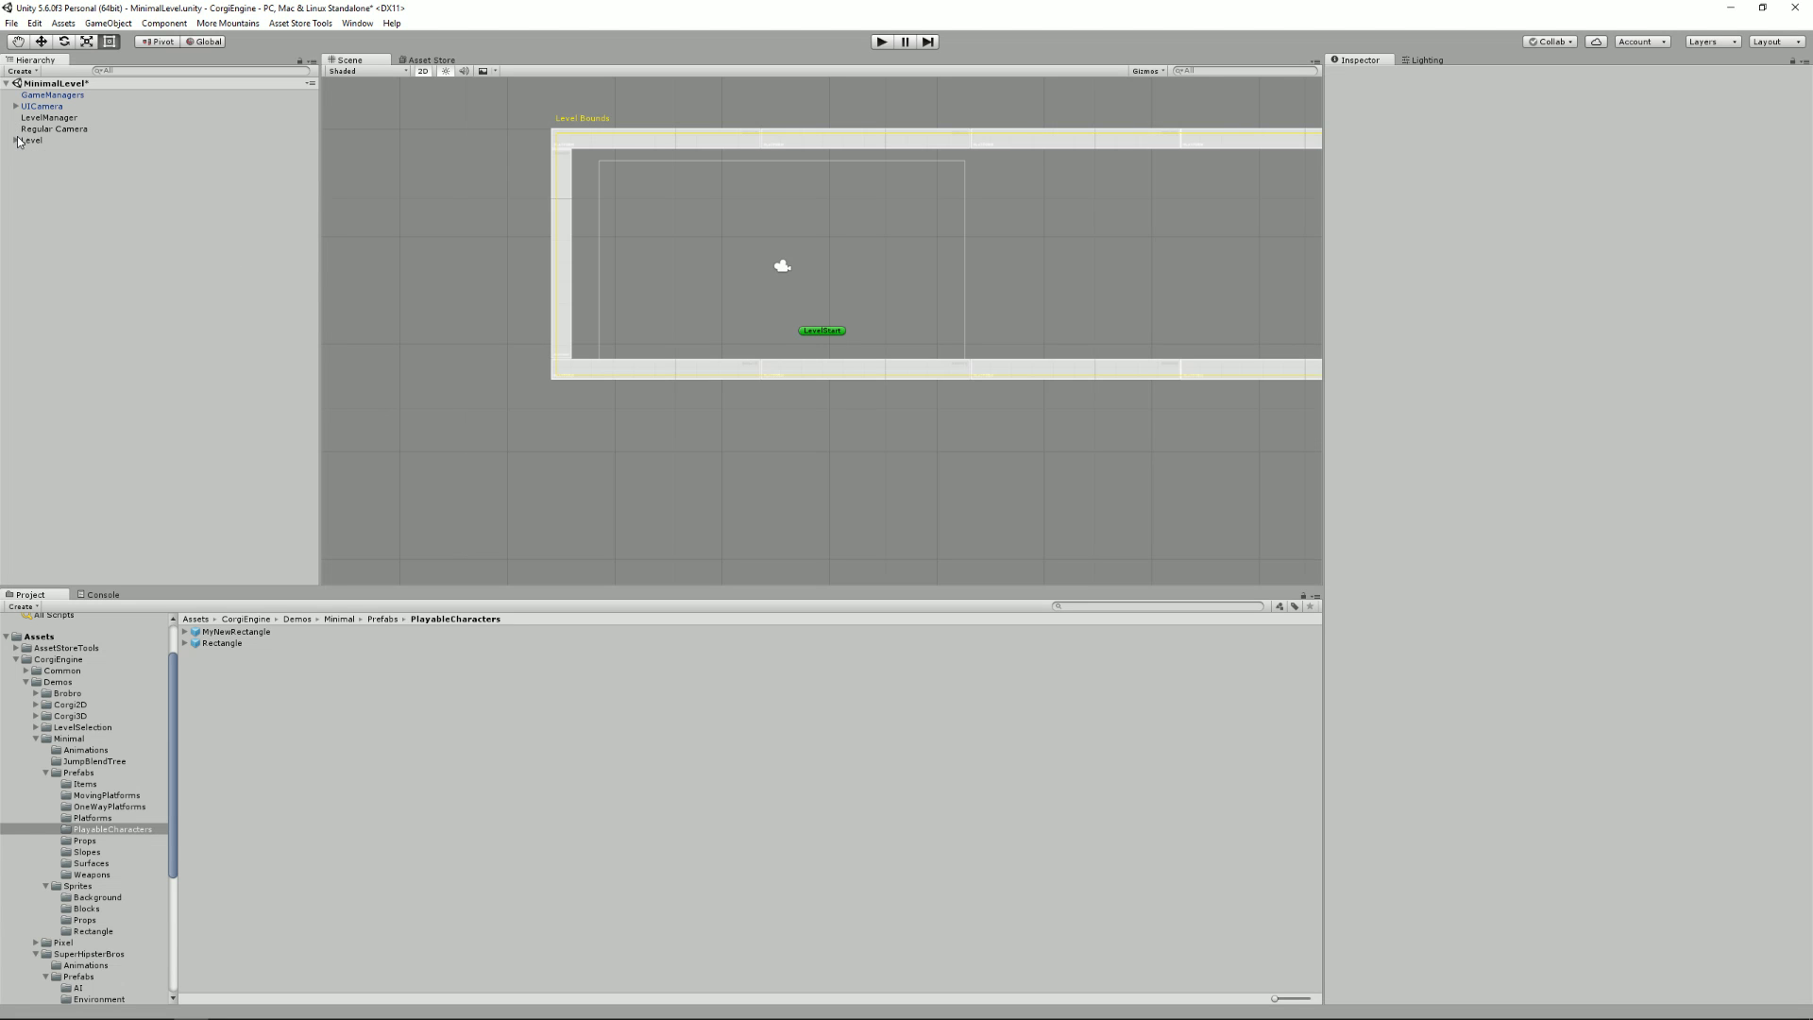
click(107, 22)
click(105, 44)
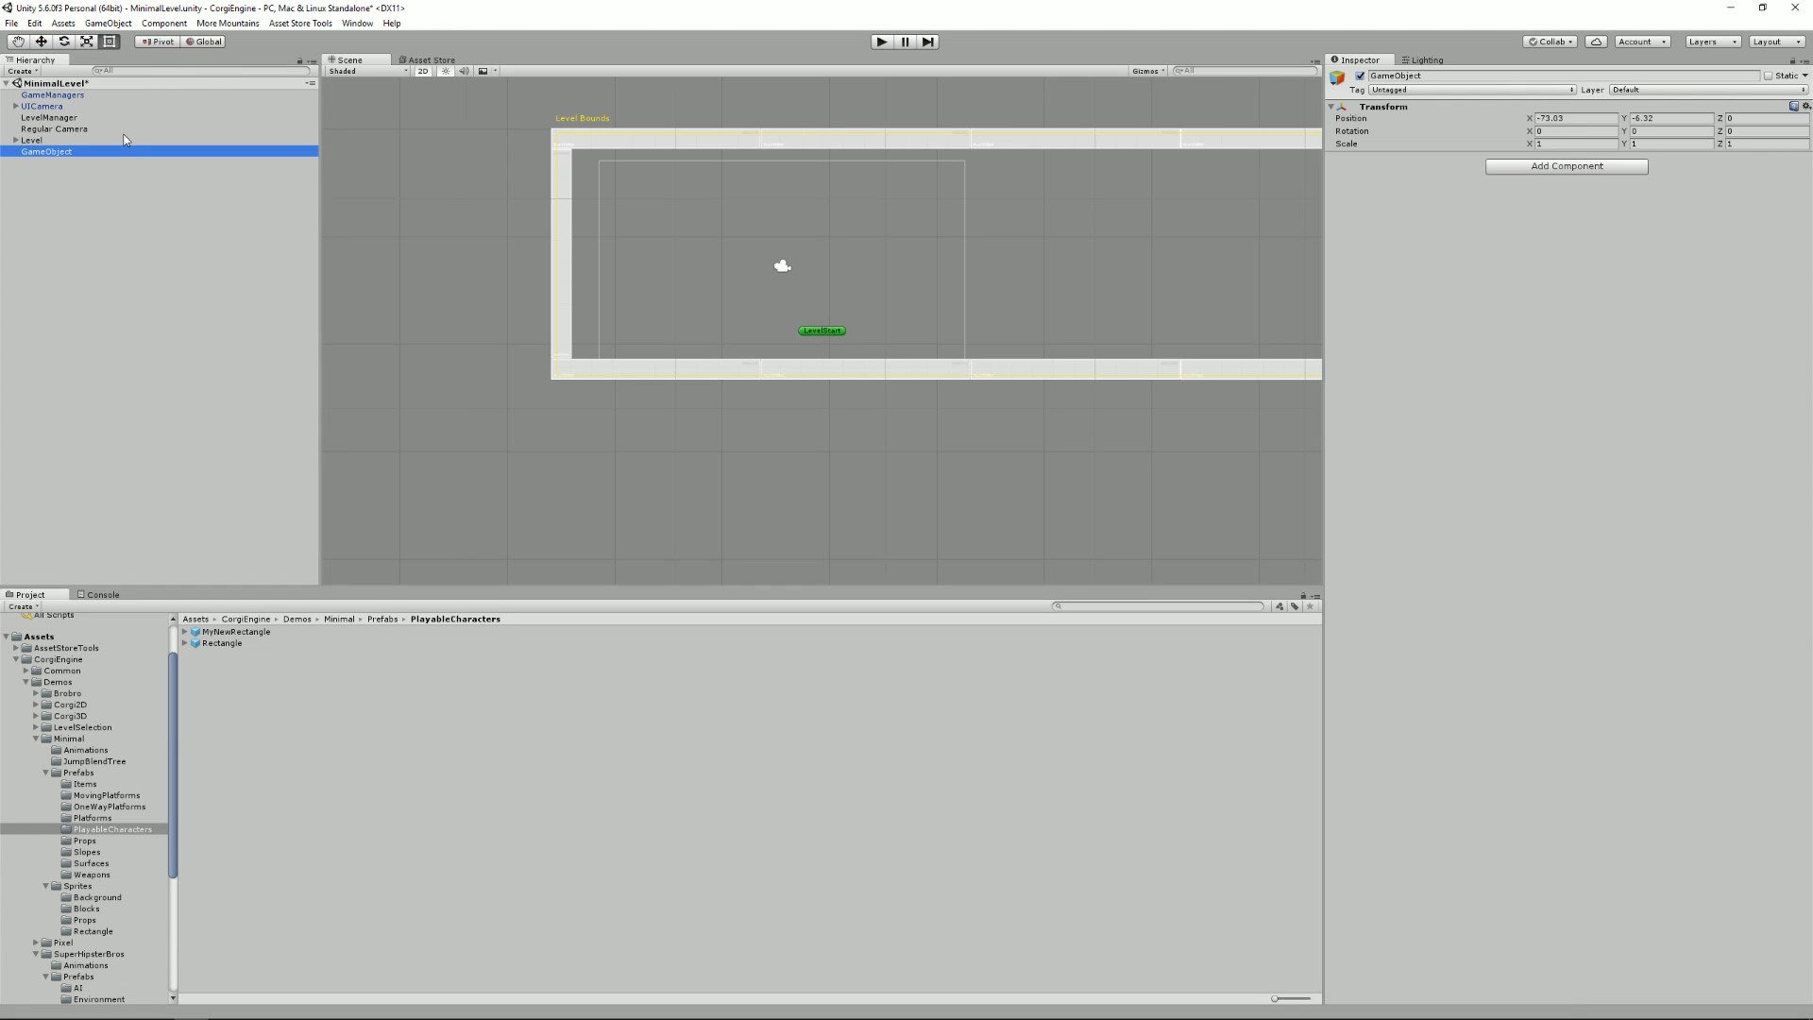
click(75, 152)
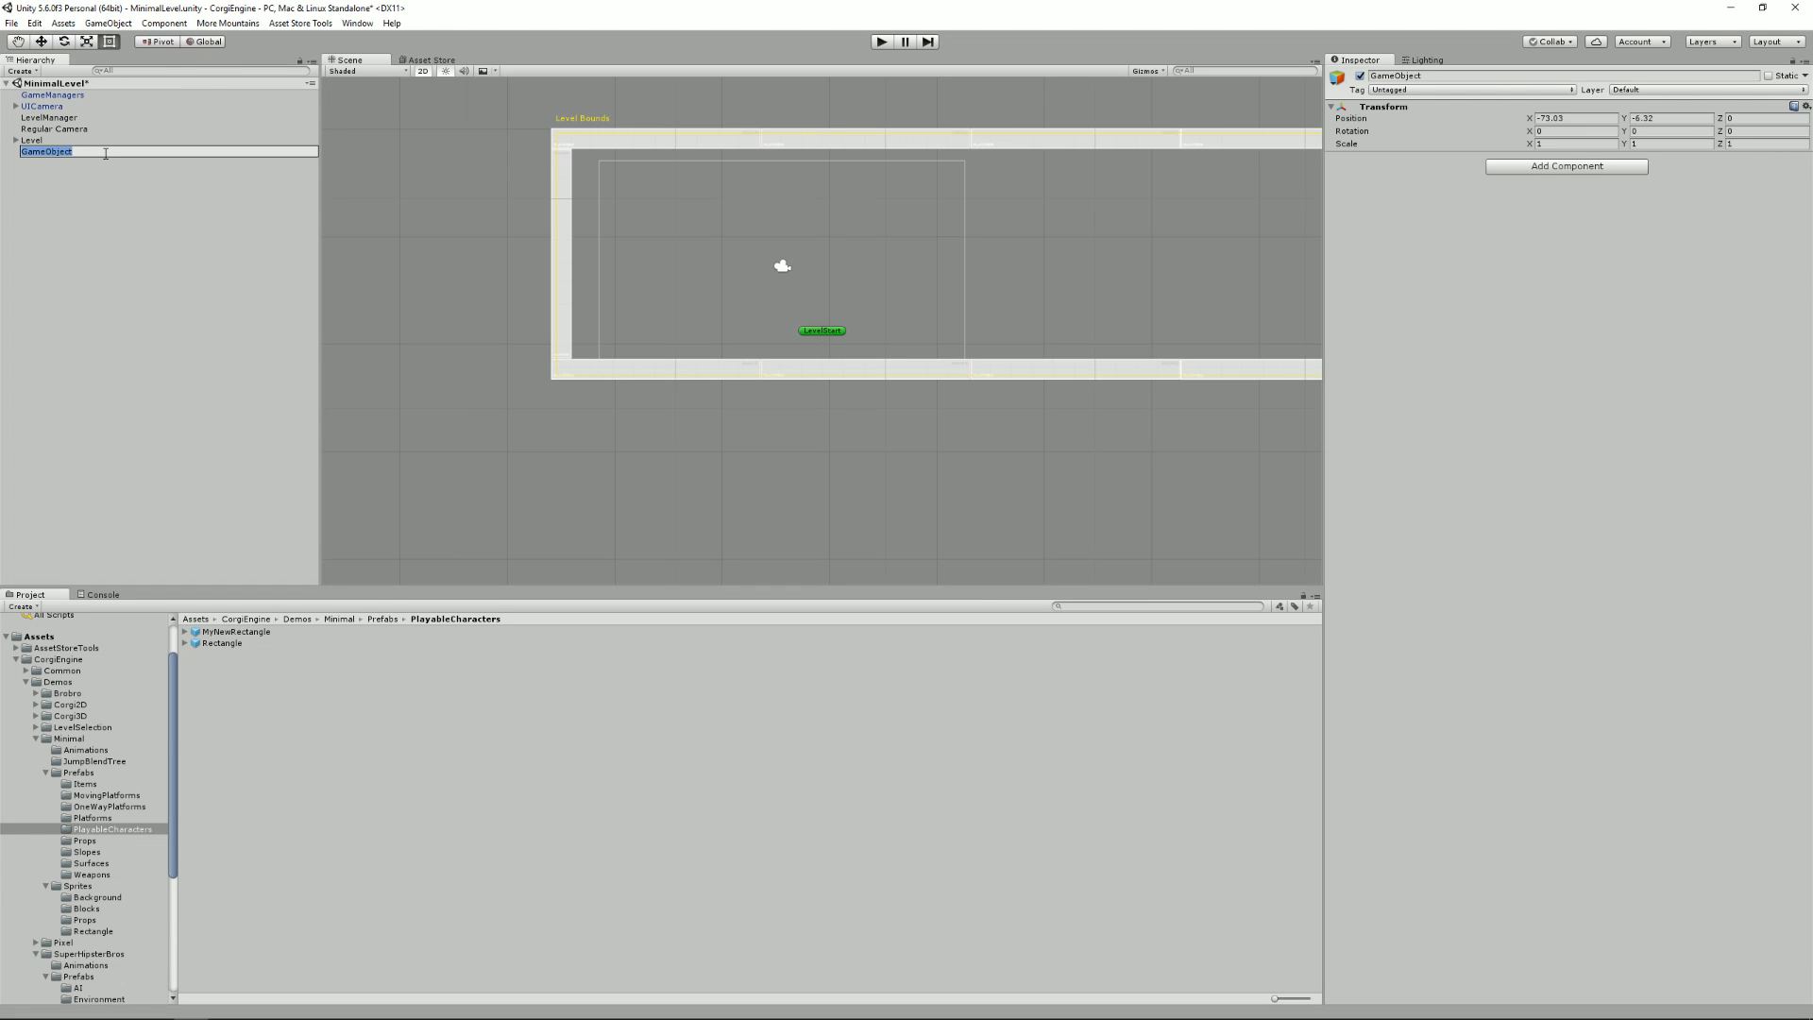
text(MyNewCharacter)
key(Return)
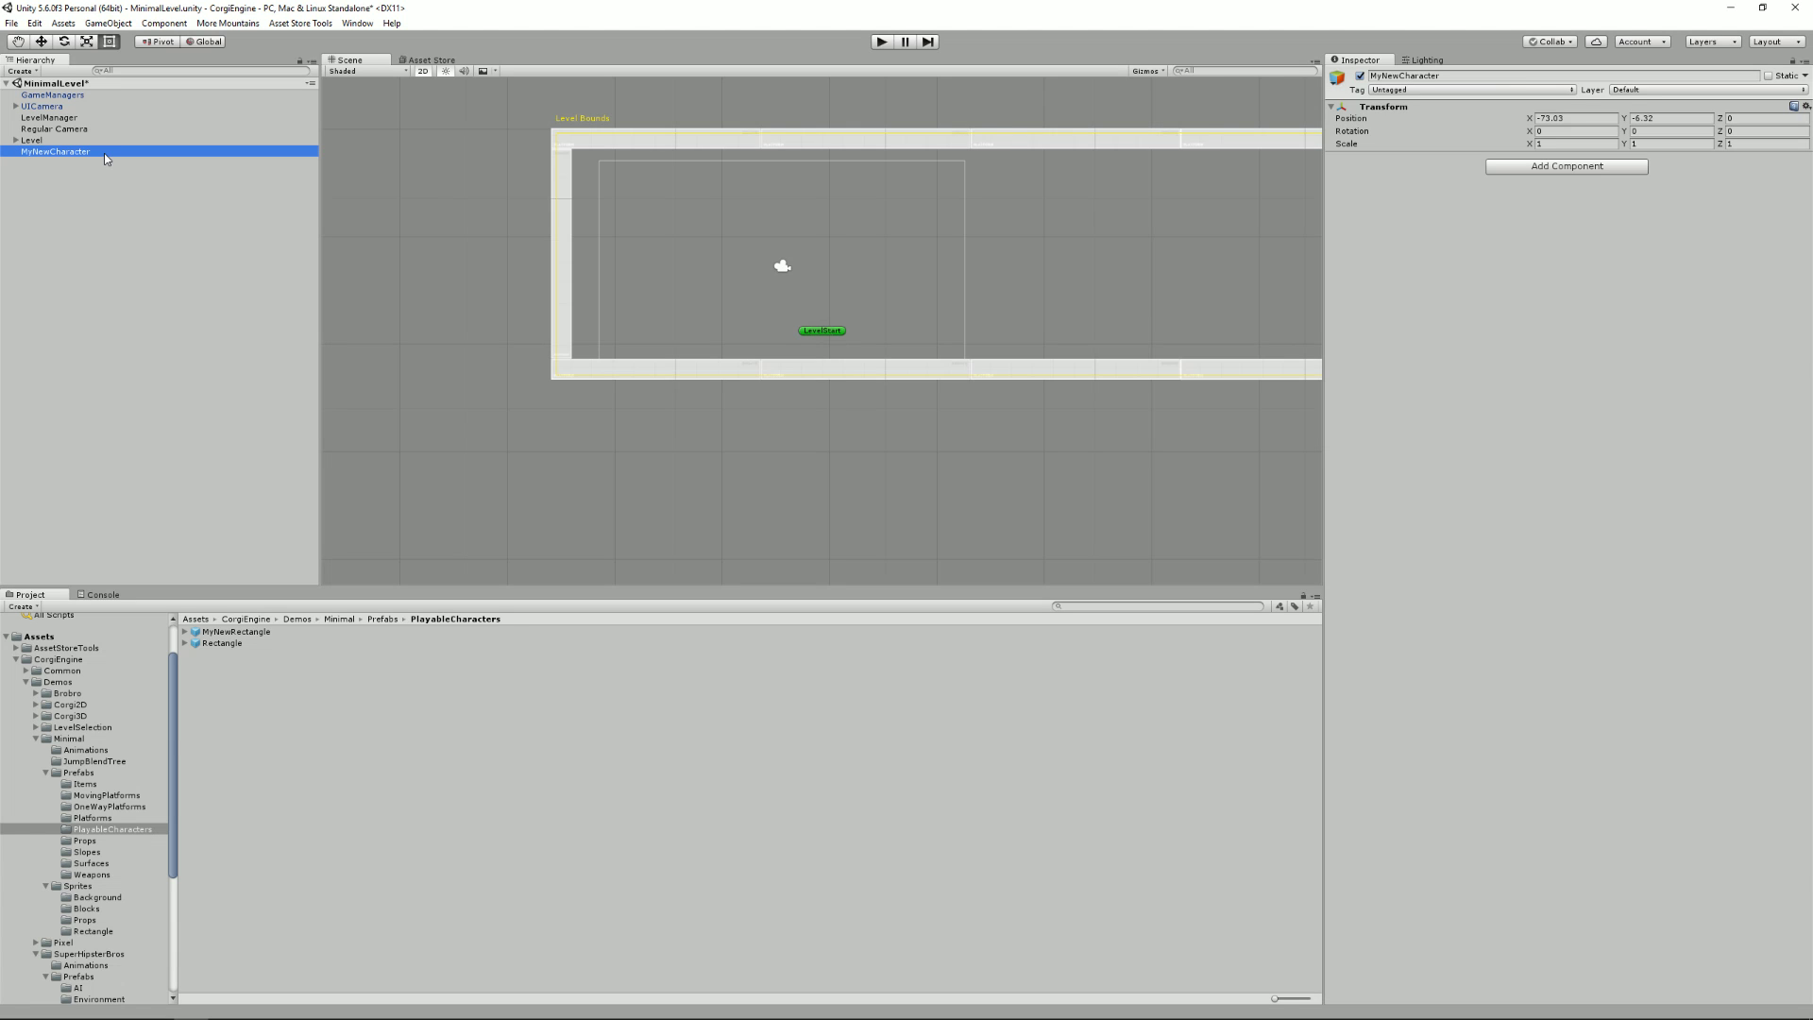
scroll(668, 205, up, 2)
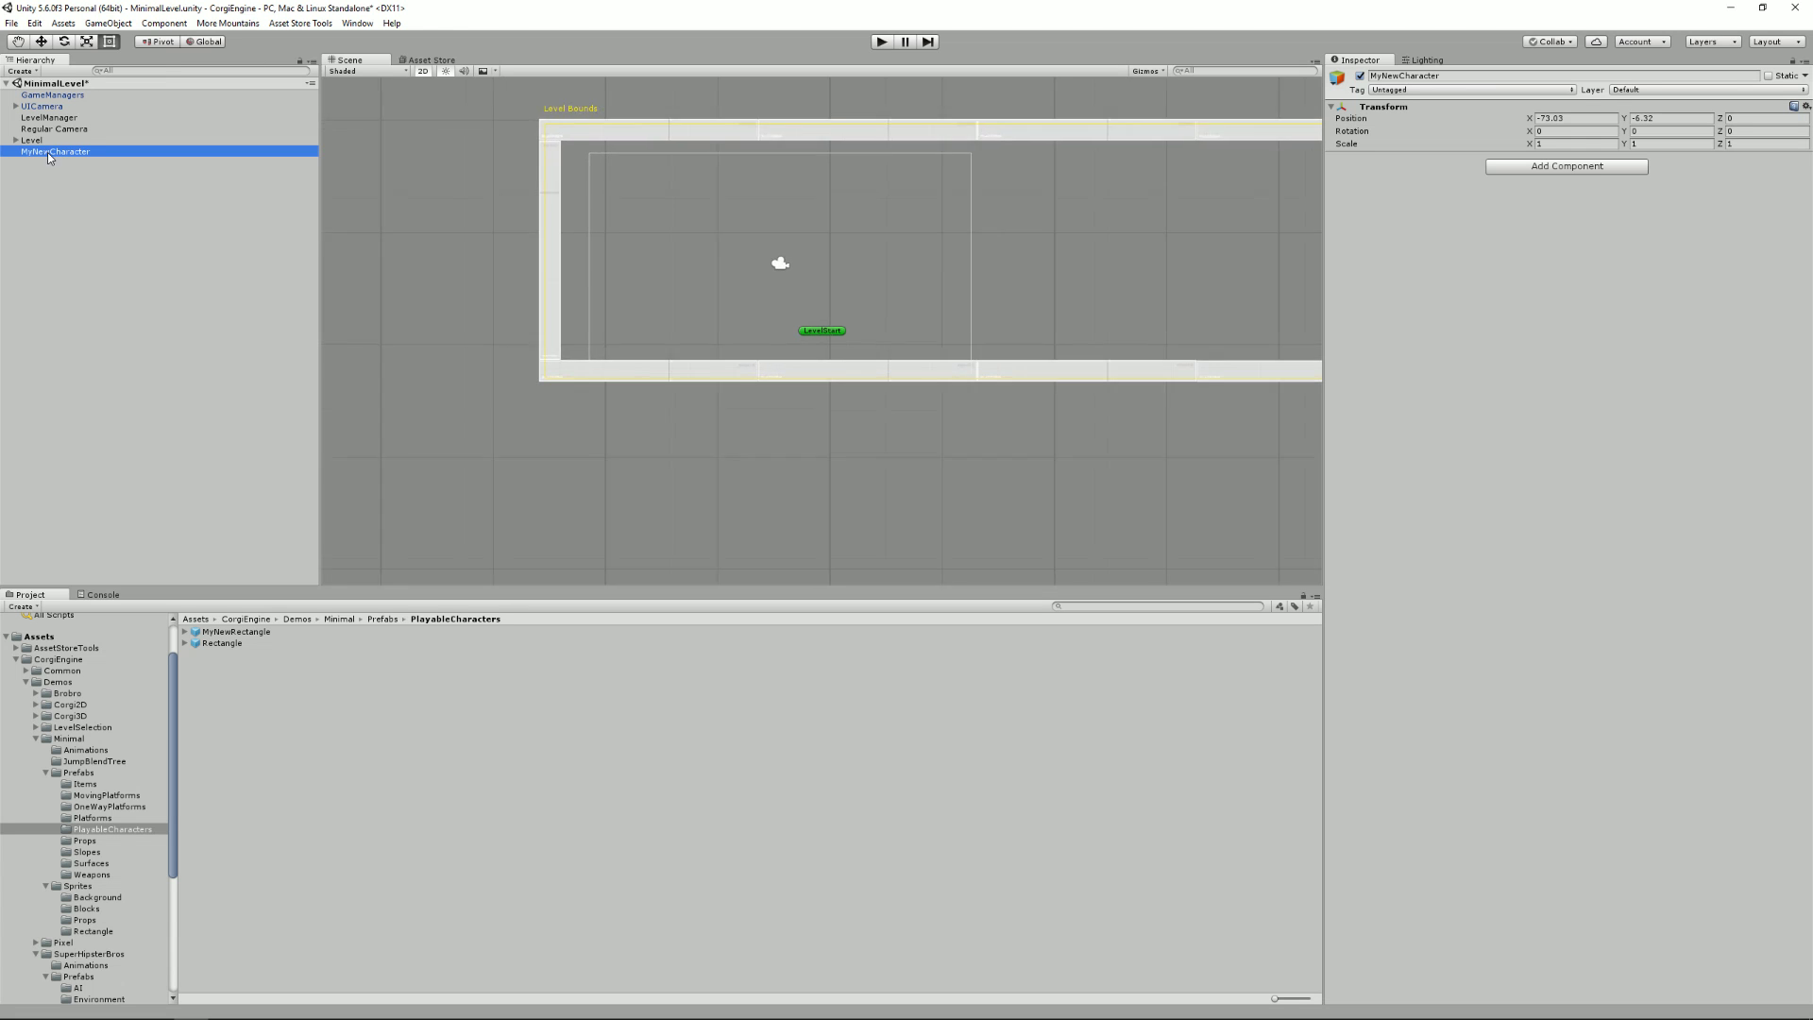
Set MyNewCharacter's position to X 0, Y 0 and frame it in the Scene view
click(1560, 118)
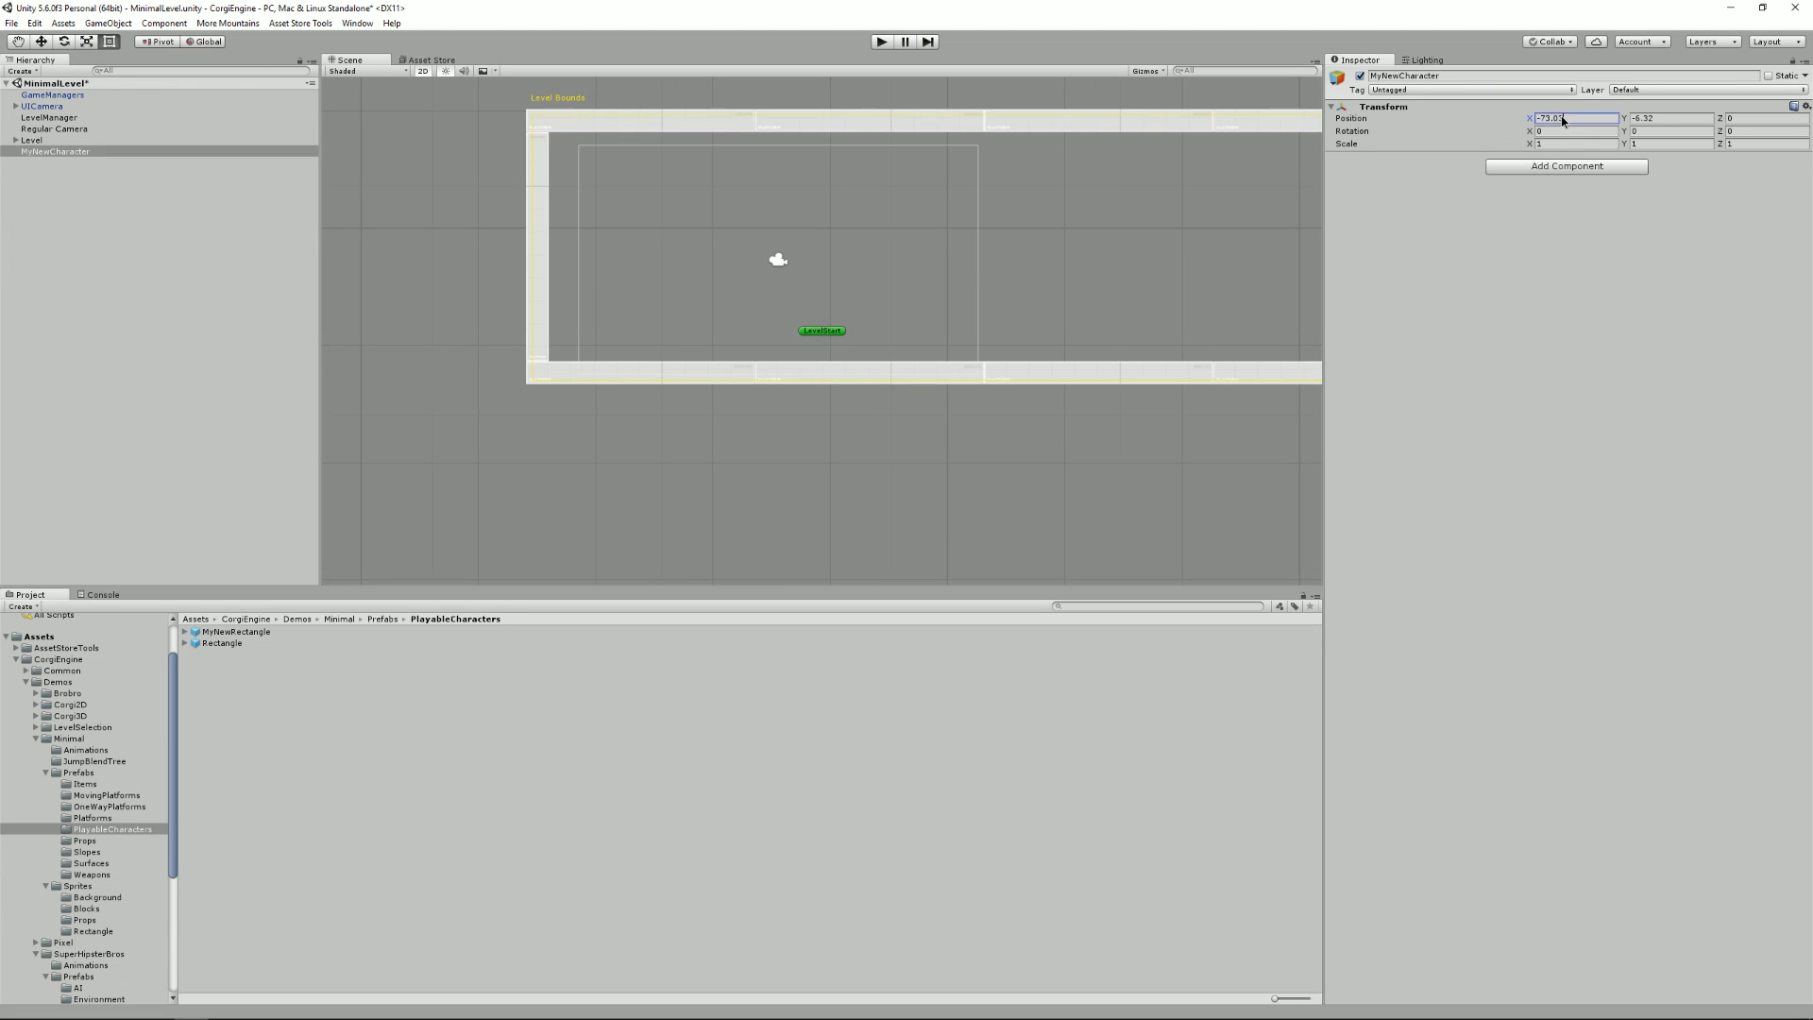
text(0)
click(1661, 118)
text(0)
double_click(64, 152)
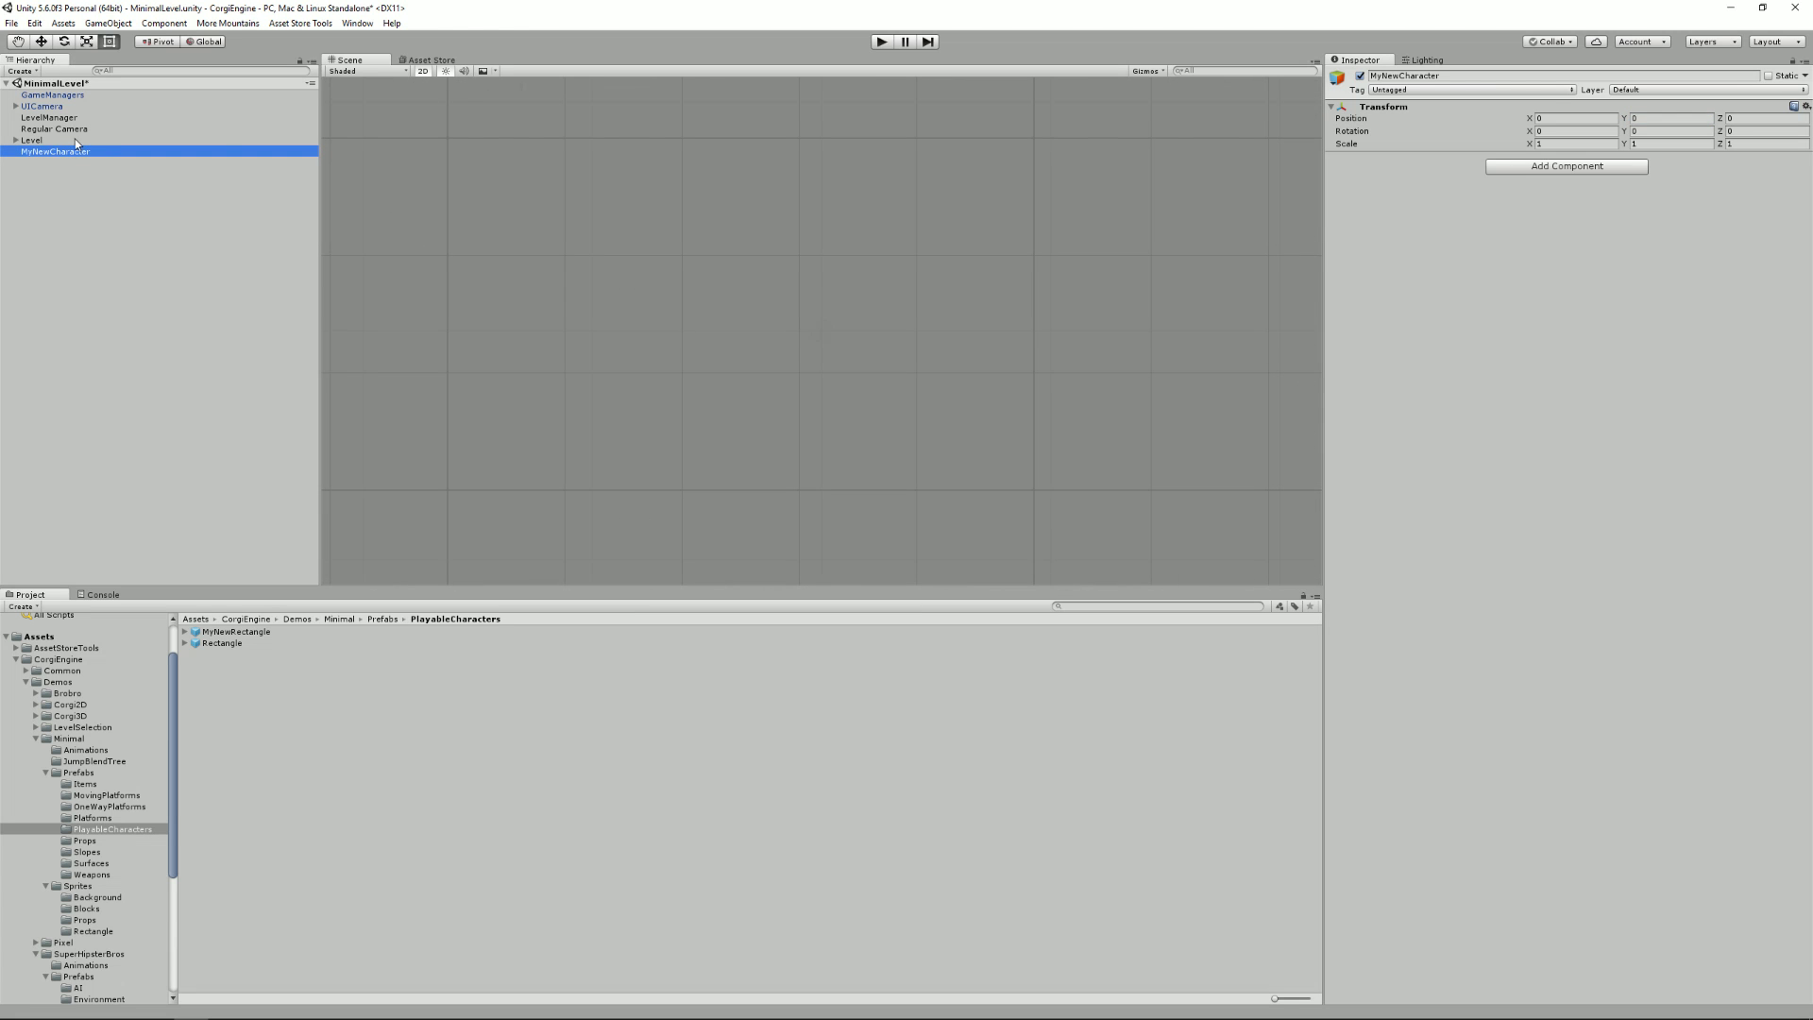
Place the blocks_32 sprite from Sprites/Blocks into the scene
click(90, 908)
click(239, 734)
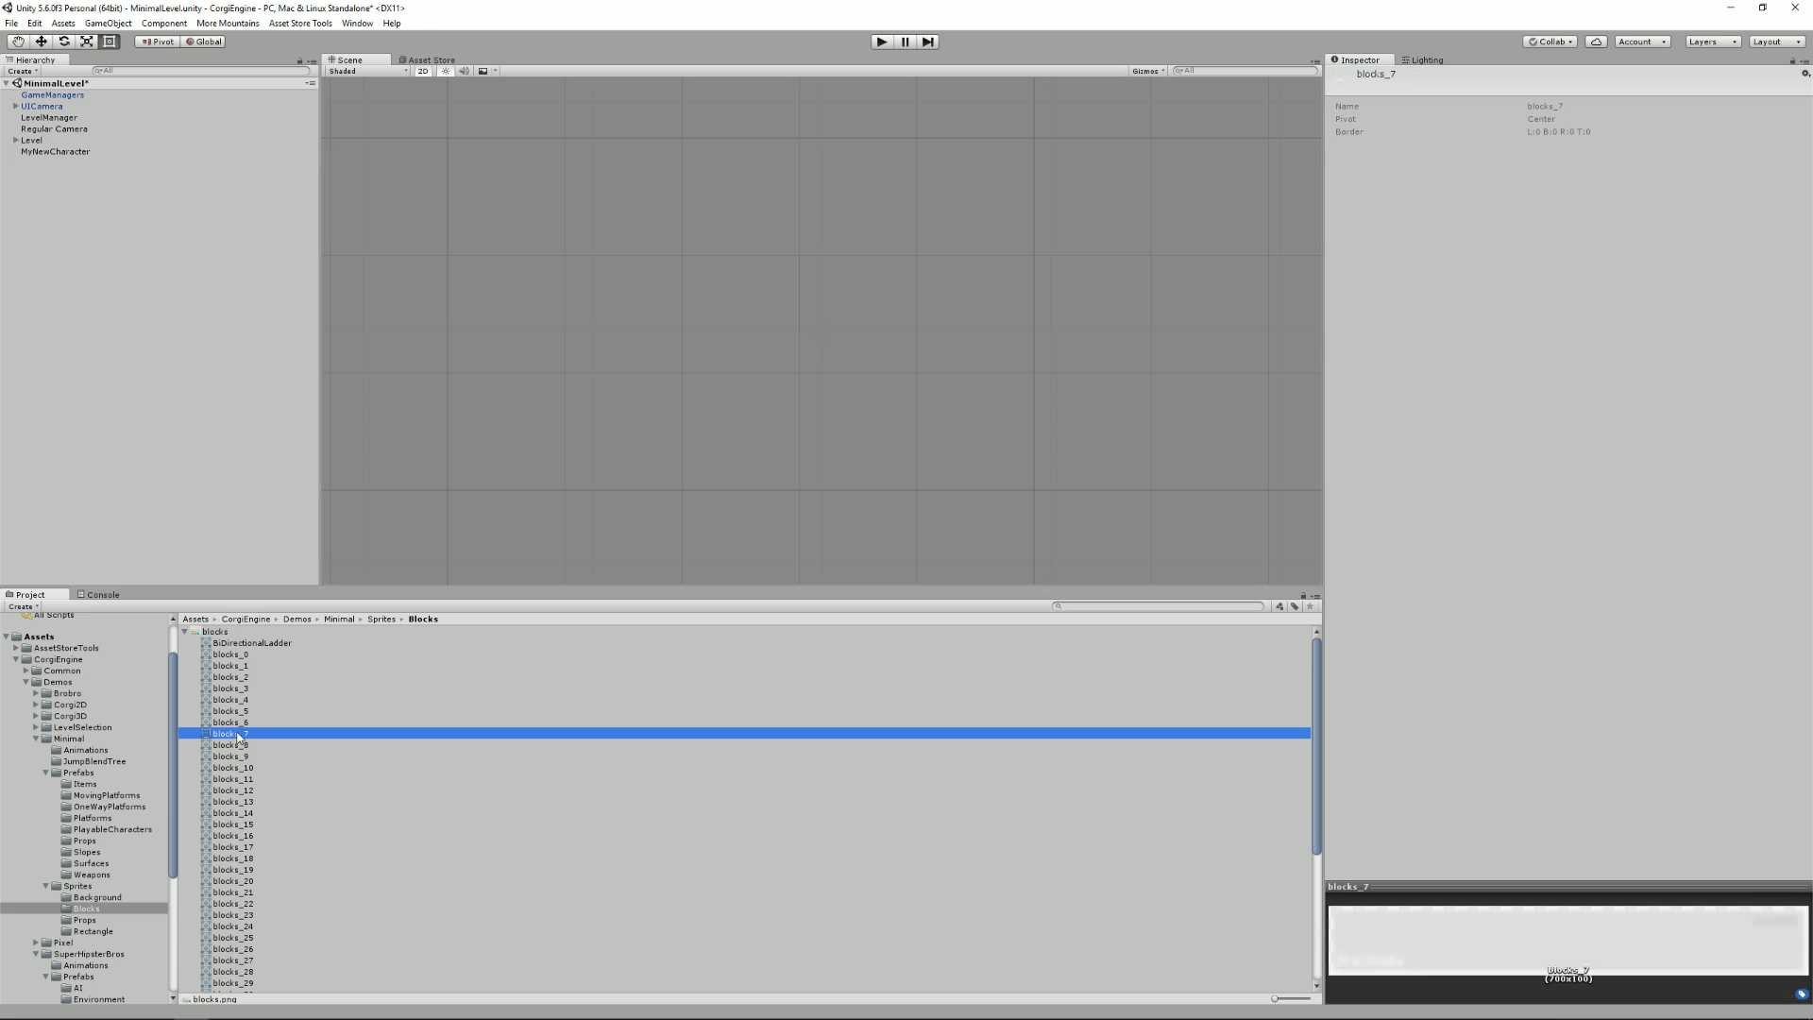
click(248, 816)
scroll(342, 800, down, 5)
click(321, 794)
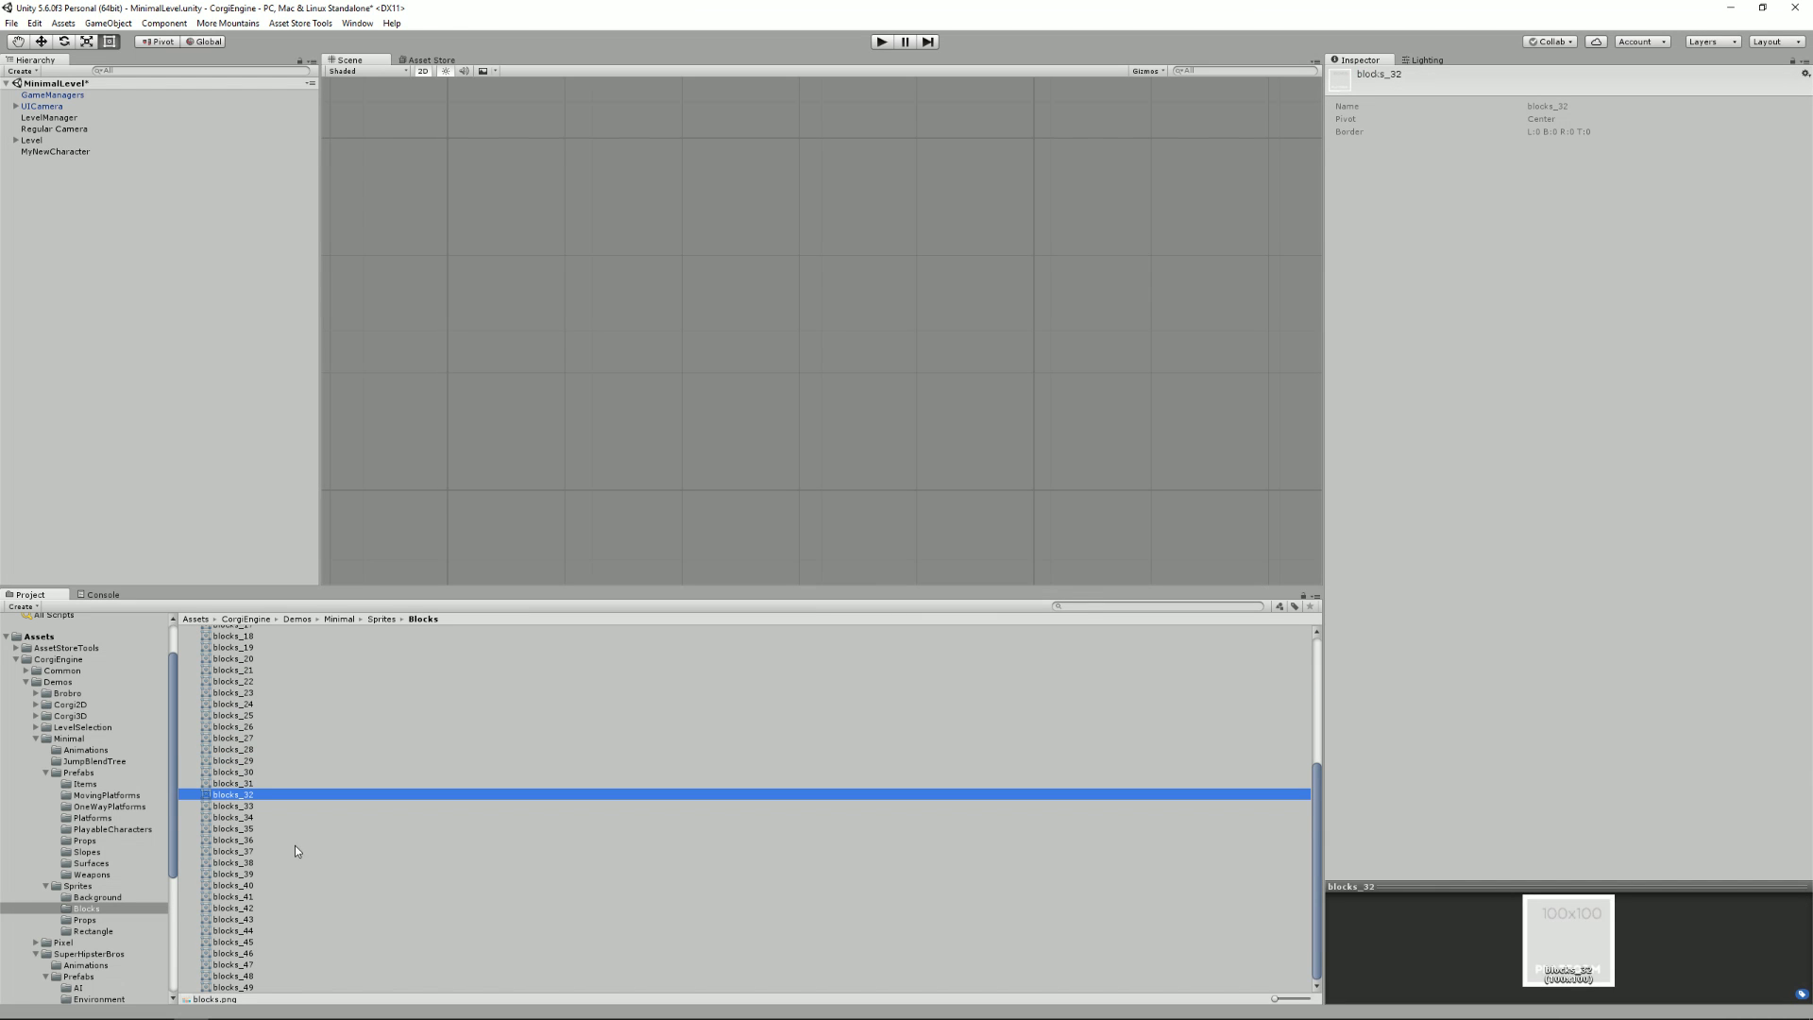
drag(238, 795, 784, 314)
Set blocks_32's position to 0, 0 and make it a child of MyNewCharacter
click(1571, 119)
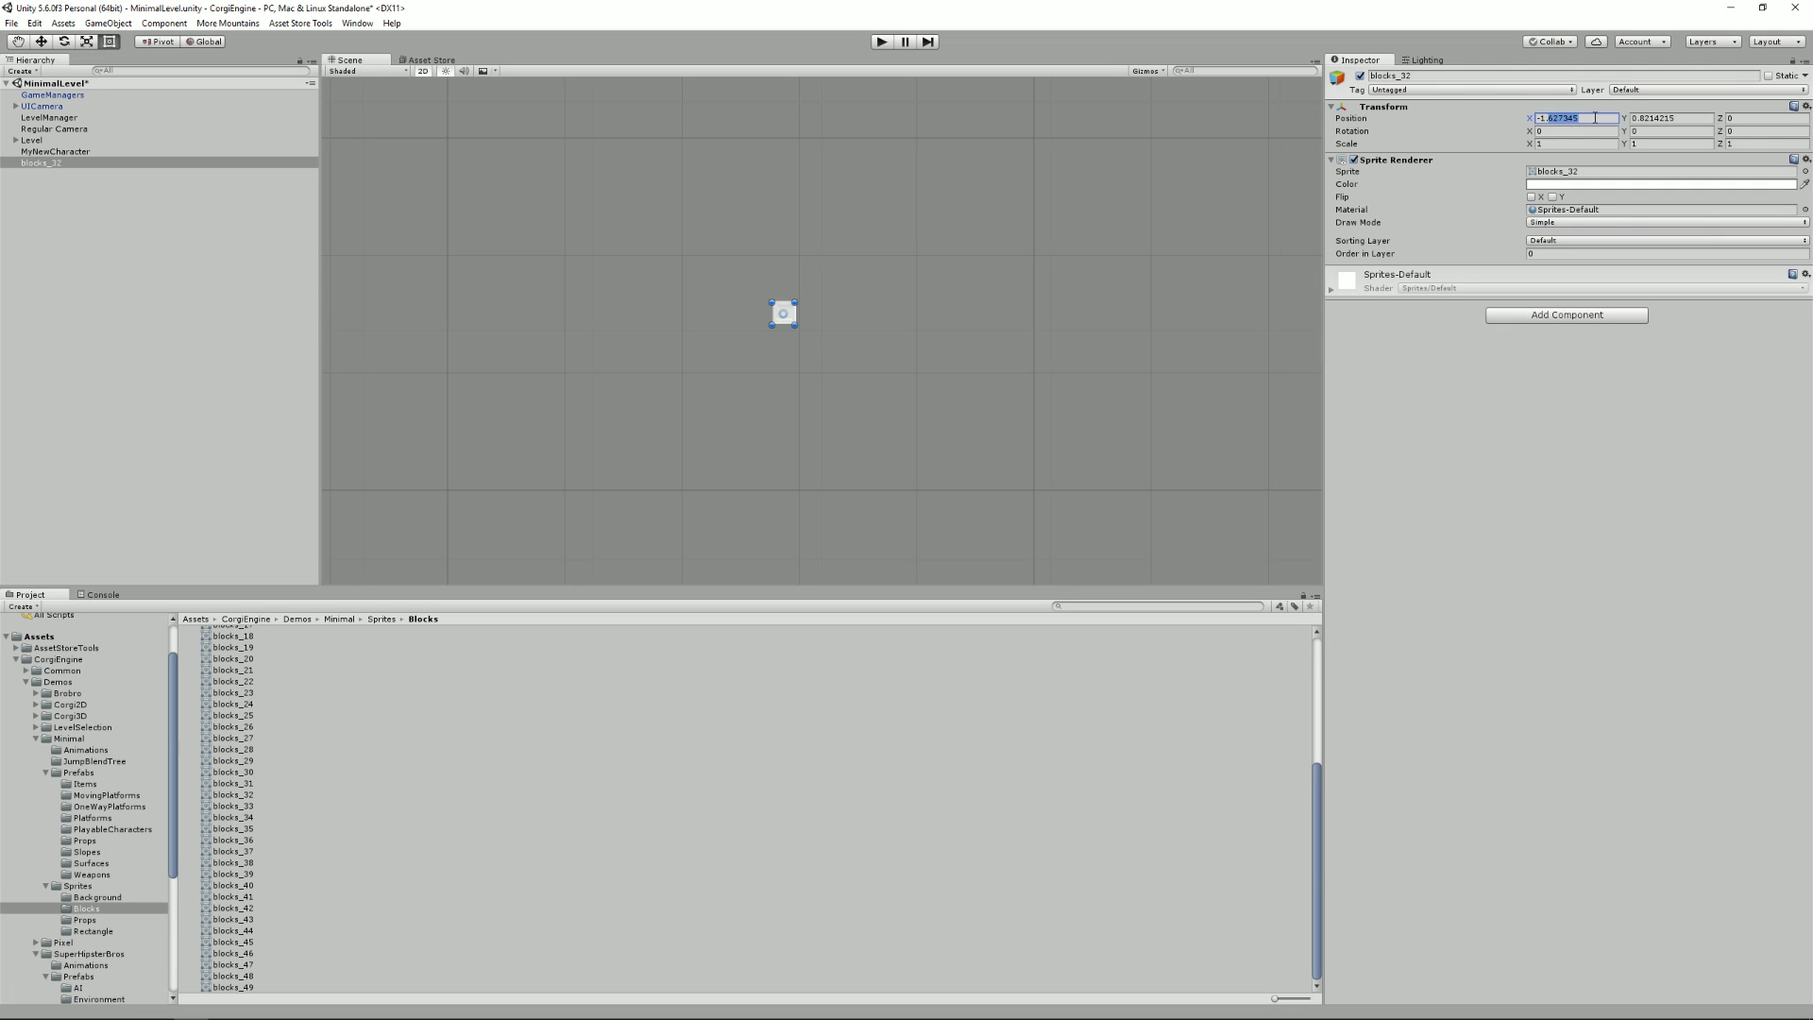
text(0)
click(1670, 118)
text(0)
drag(44, 165, 57, 158)
Rename MyNewCharacter's blocks_32 child to 'Model'
click(57, 151)
click(52, 162)
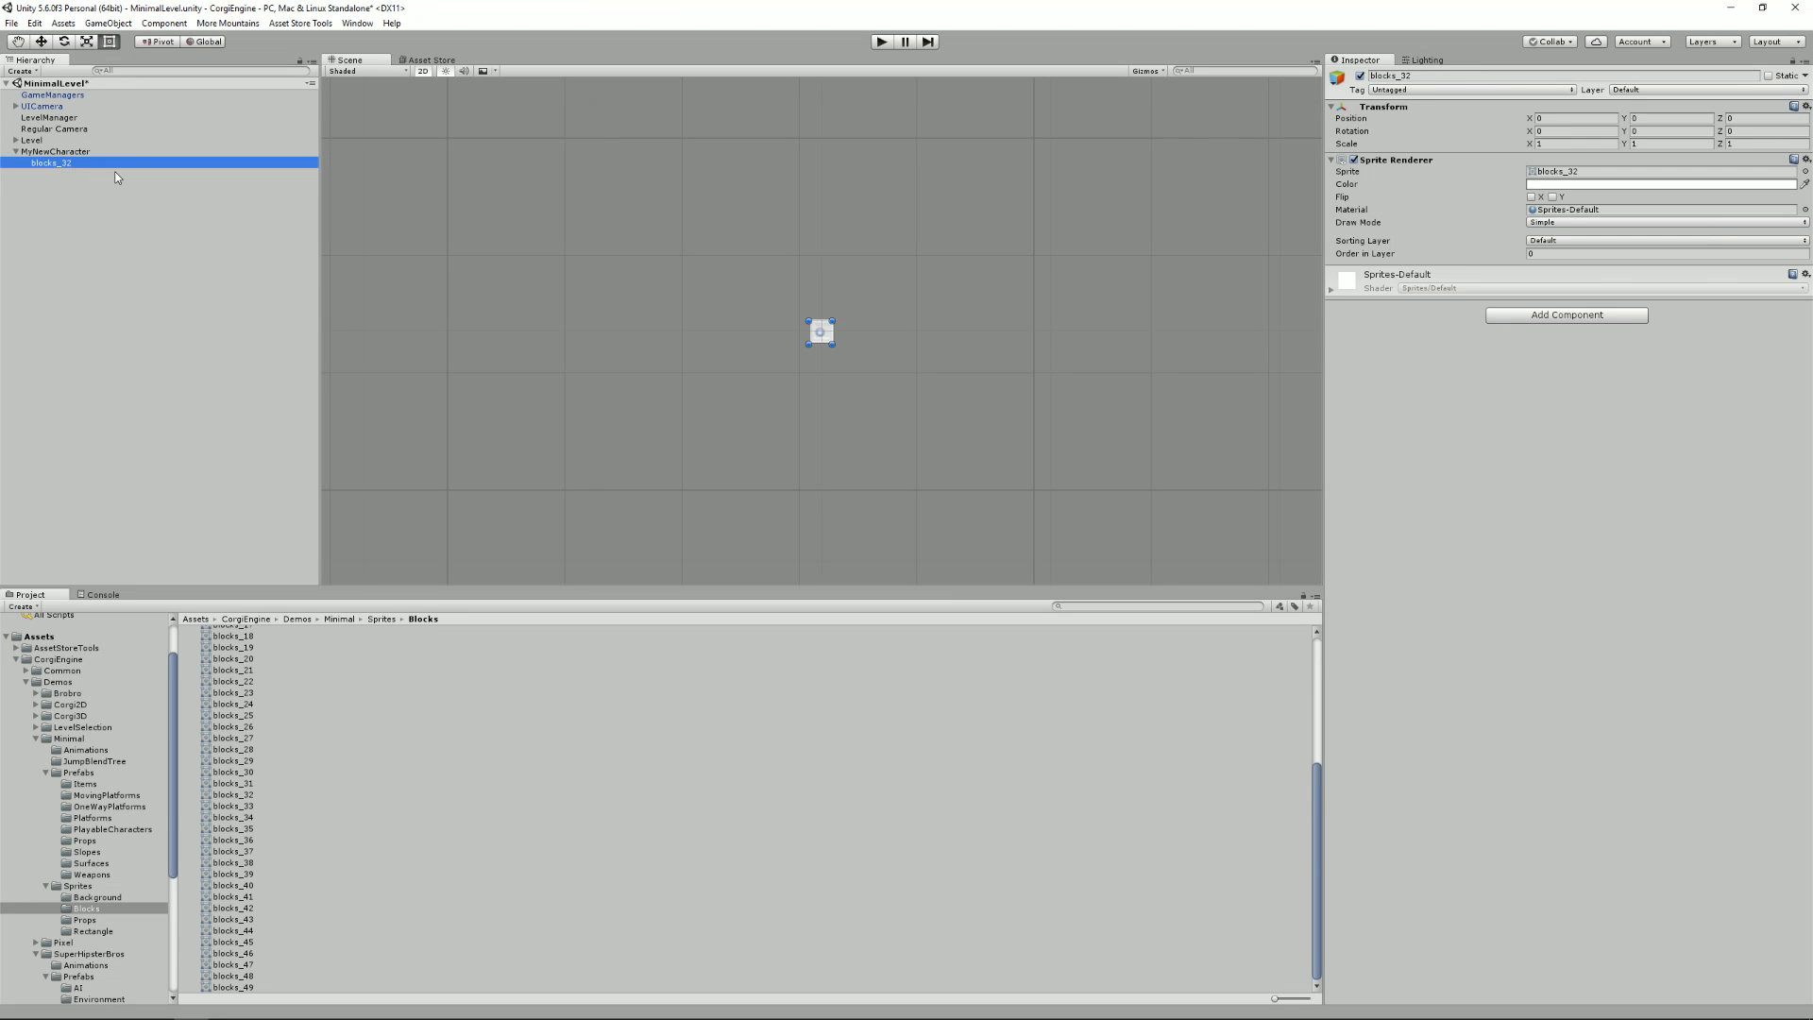
click(52, 162)
text(Model)
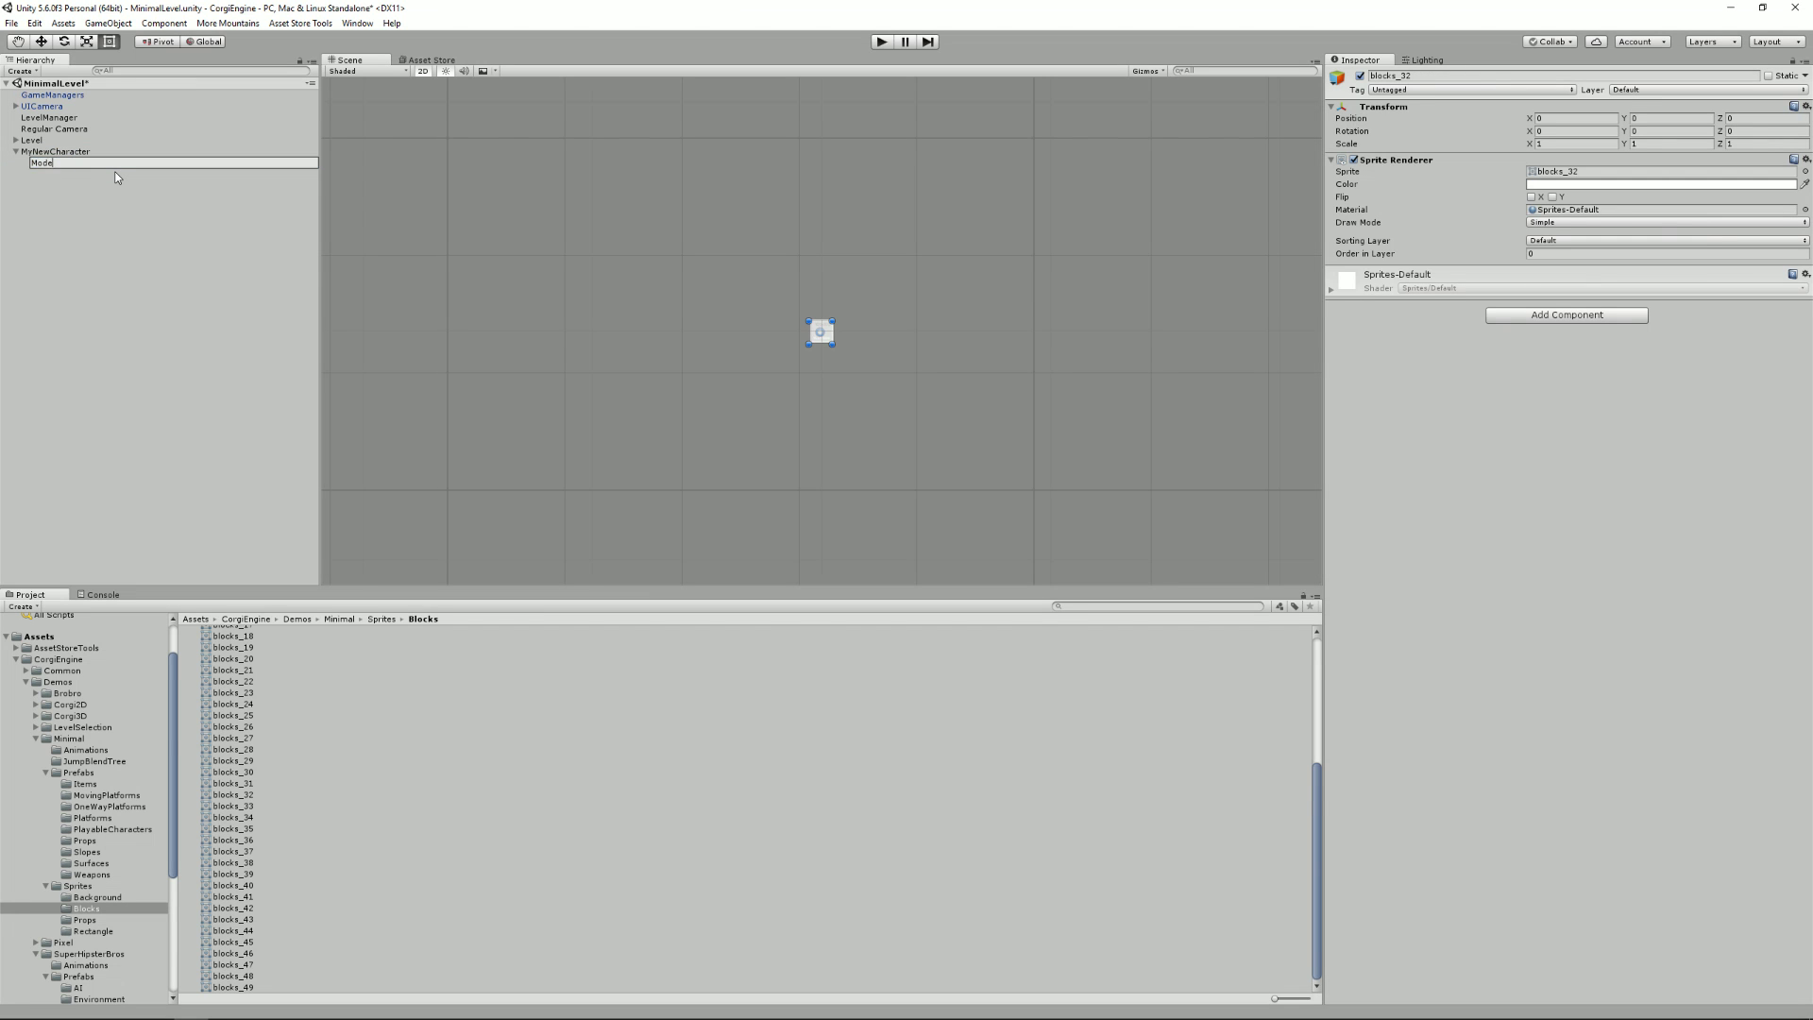
key(Return)
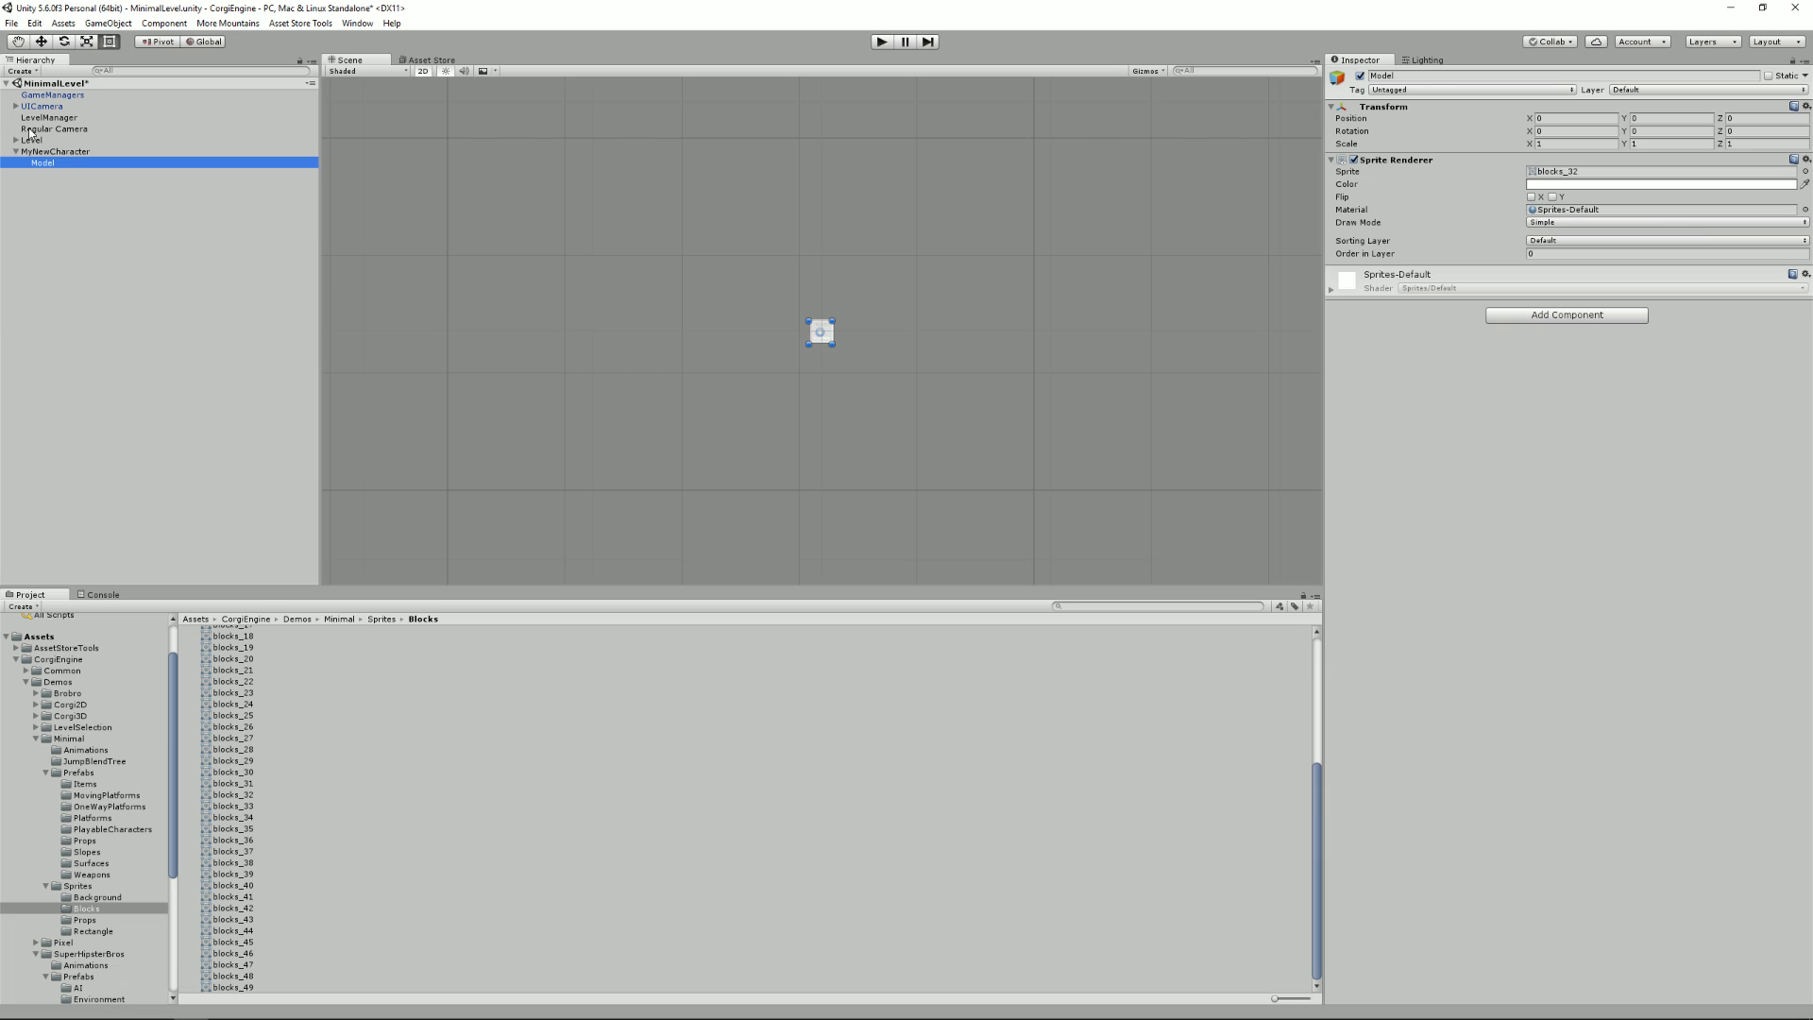
click(73, 152)
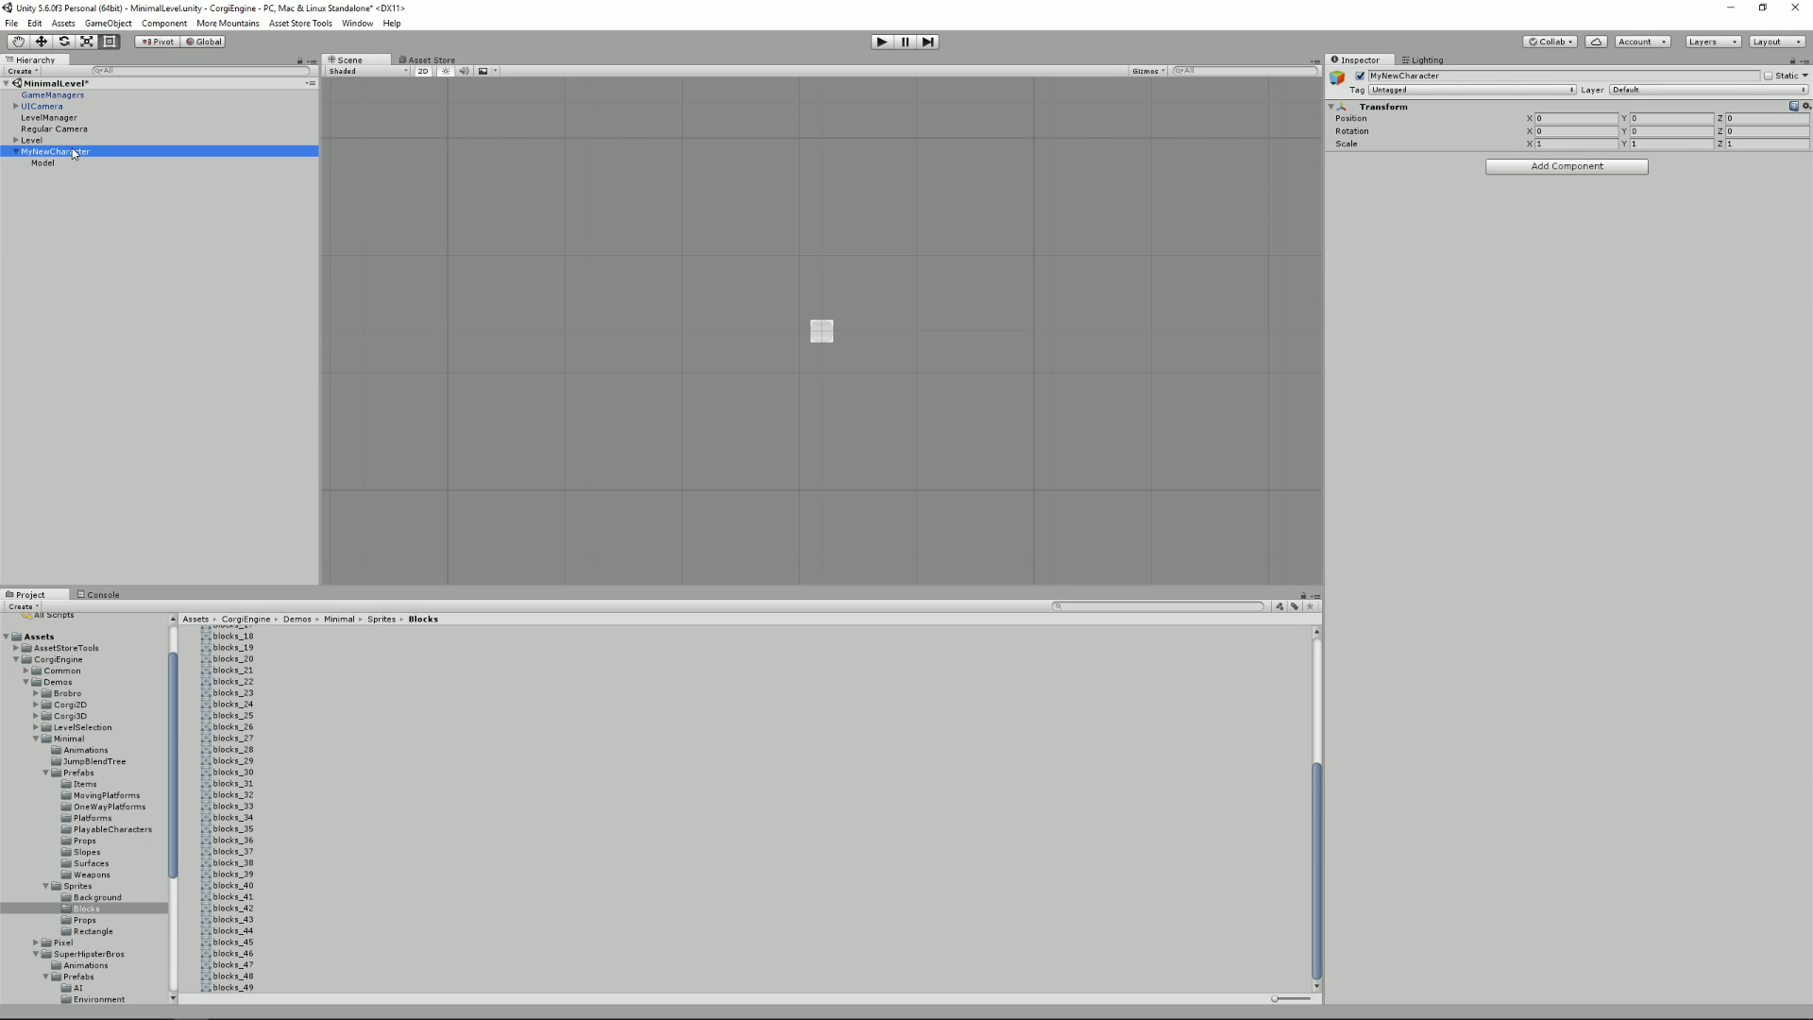
click(57, 162)
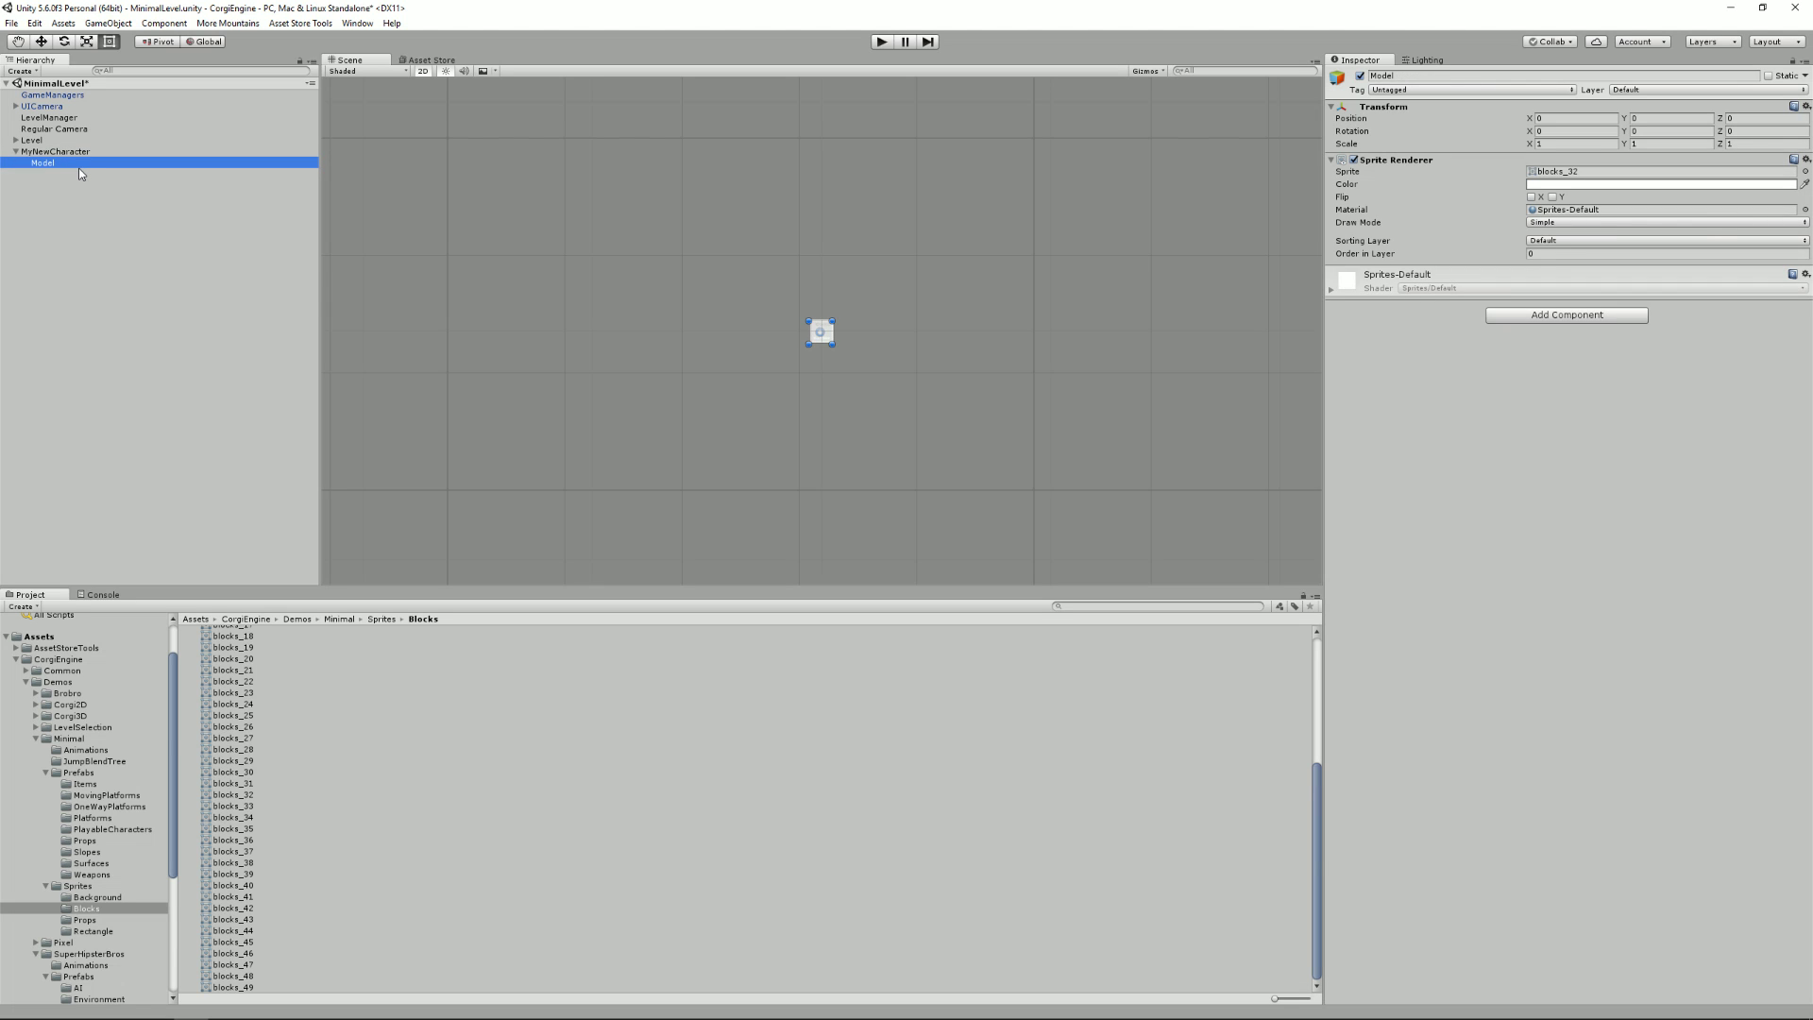
Add a Box Collider 2D to MyNewCharacter and set its size X to 1
click(76, 152)
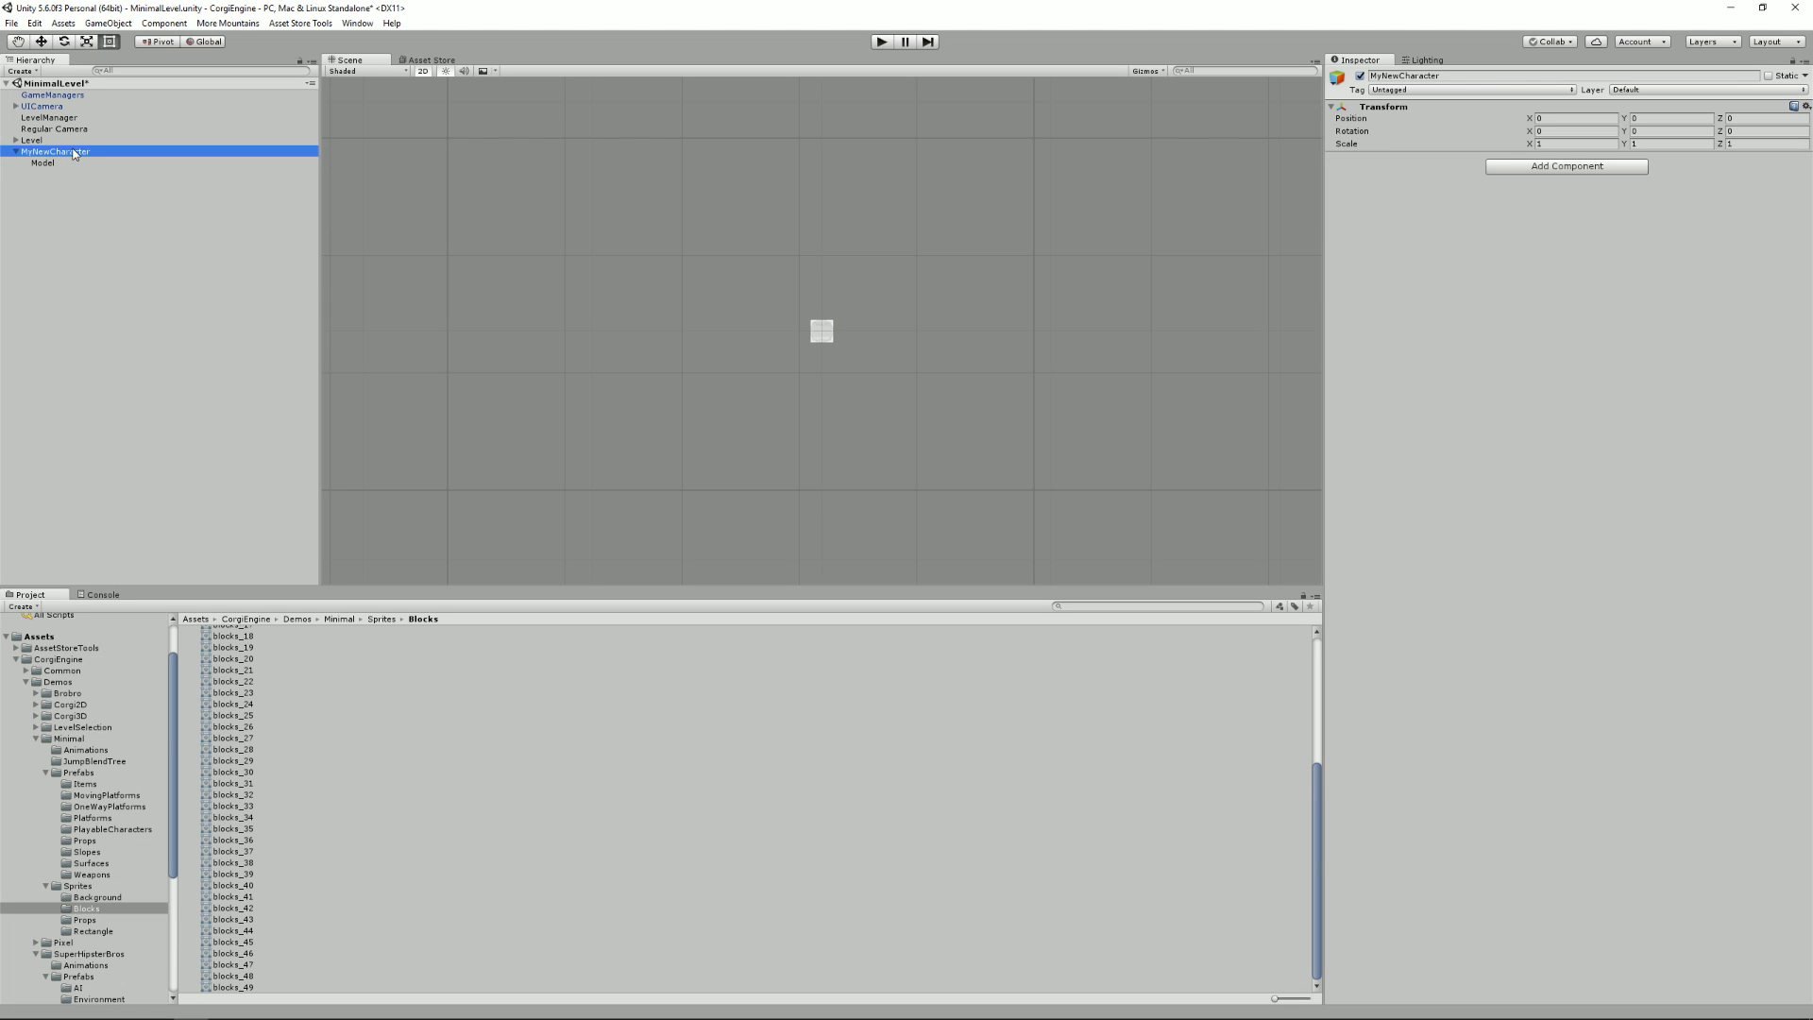
click(1578, 168)
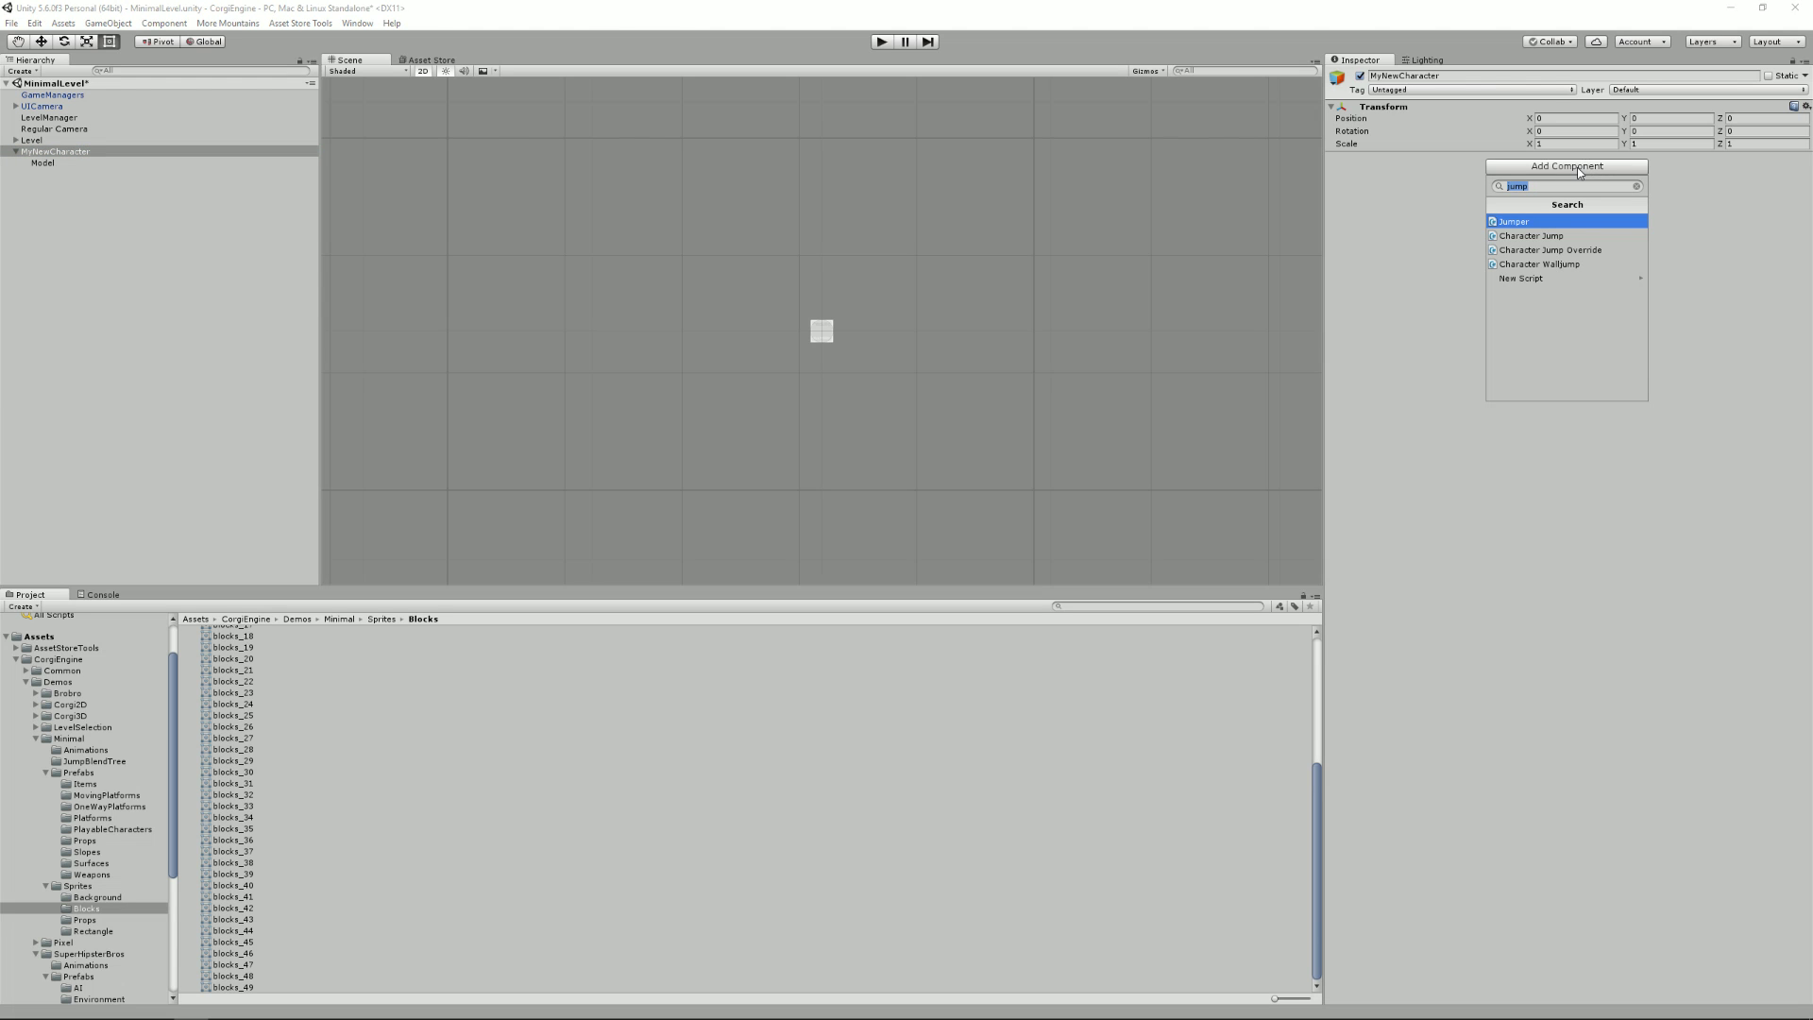
text(box collider)
key(Down)
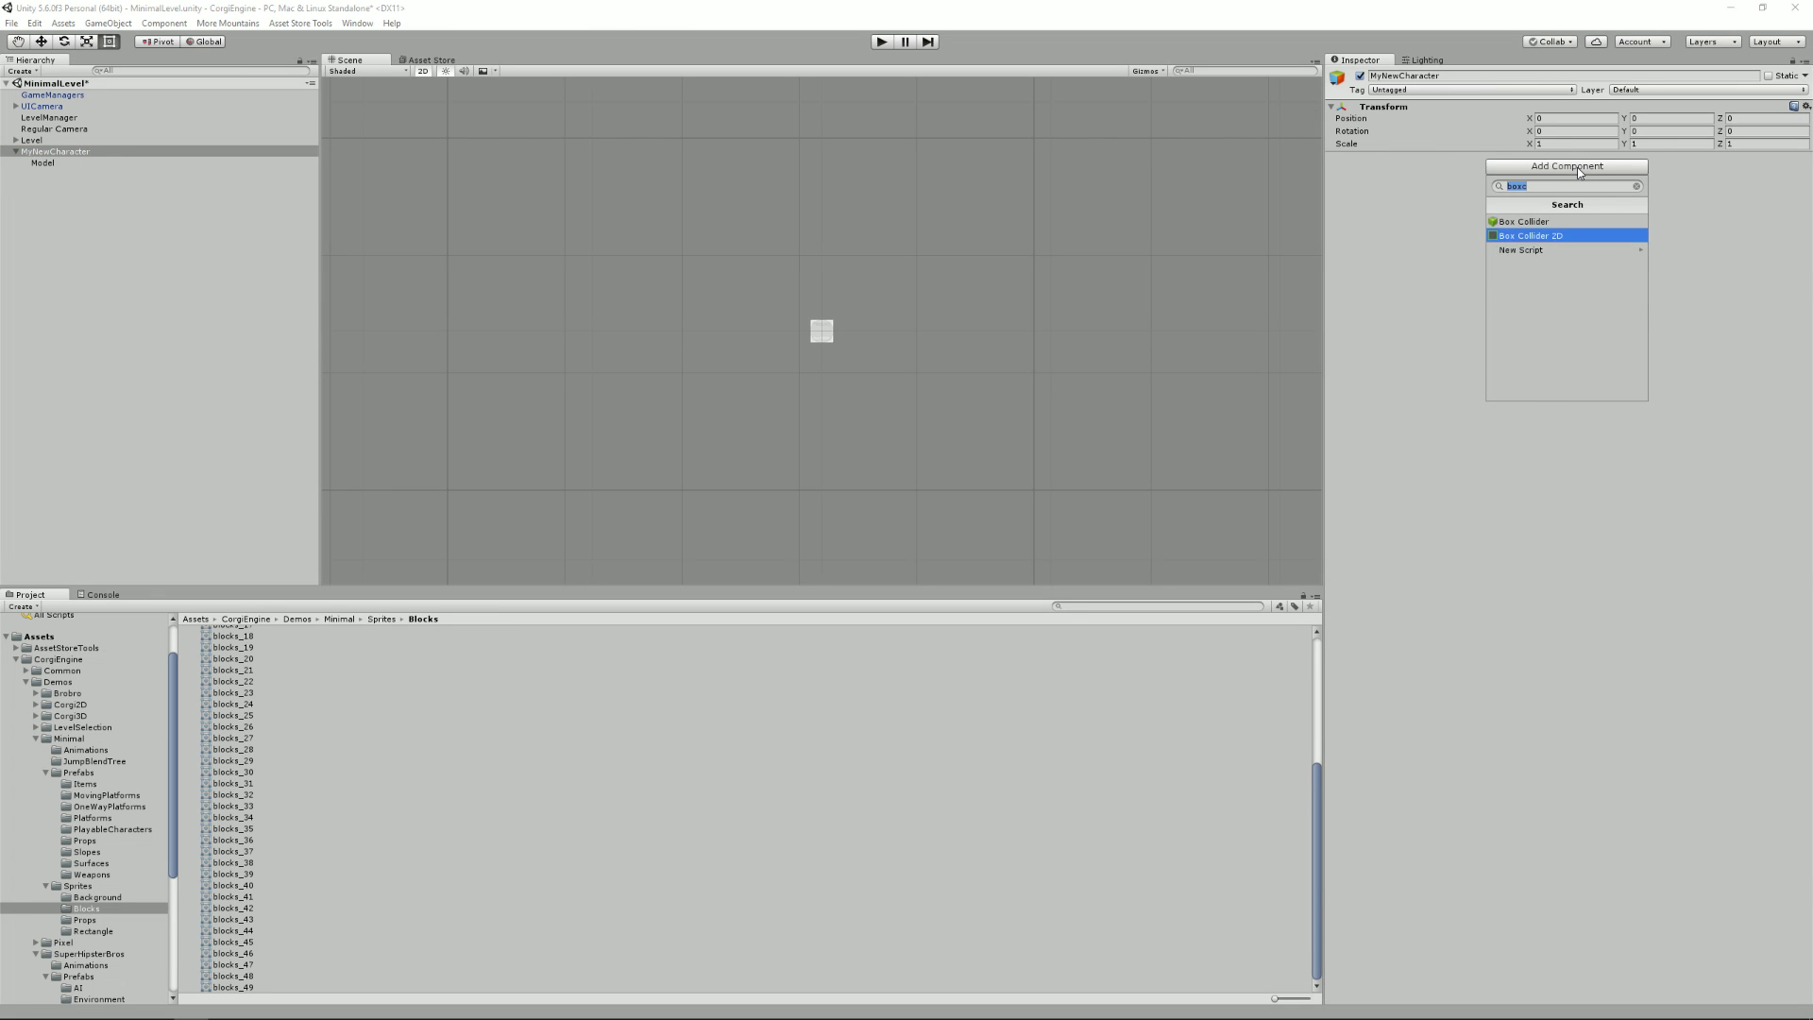
key(Return)
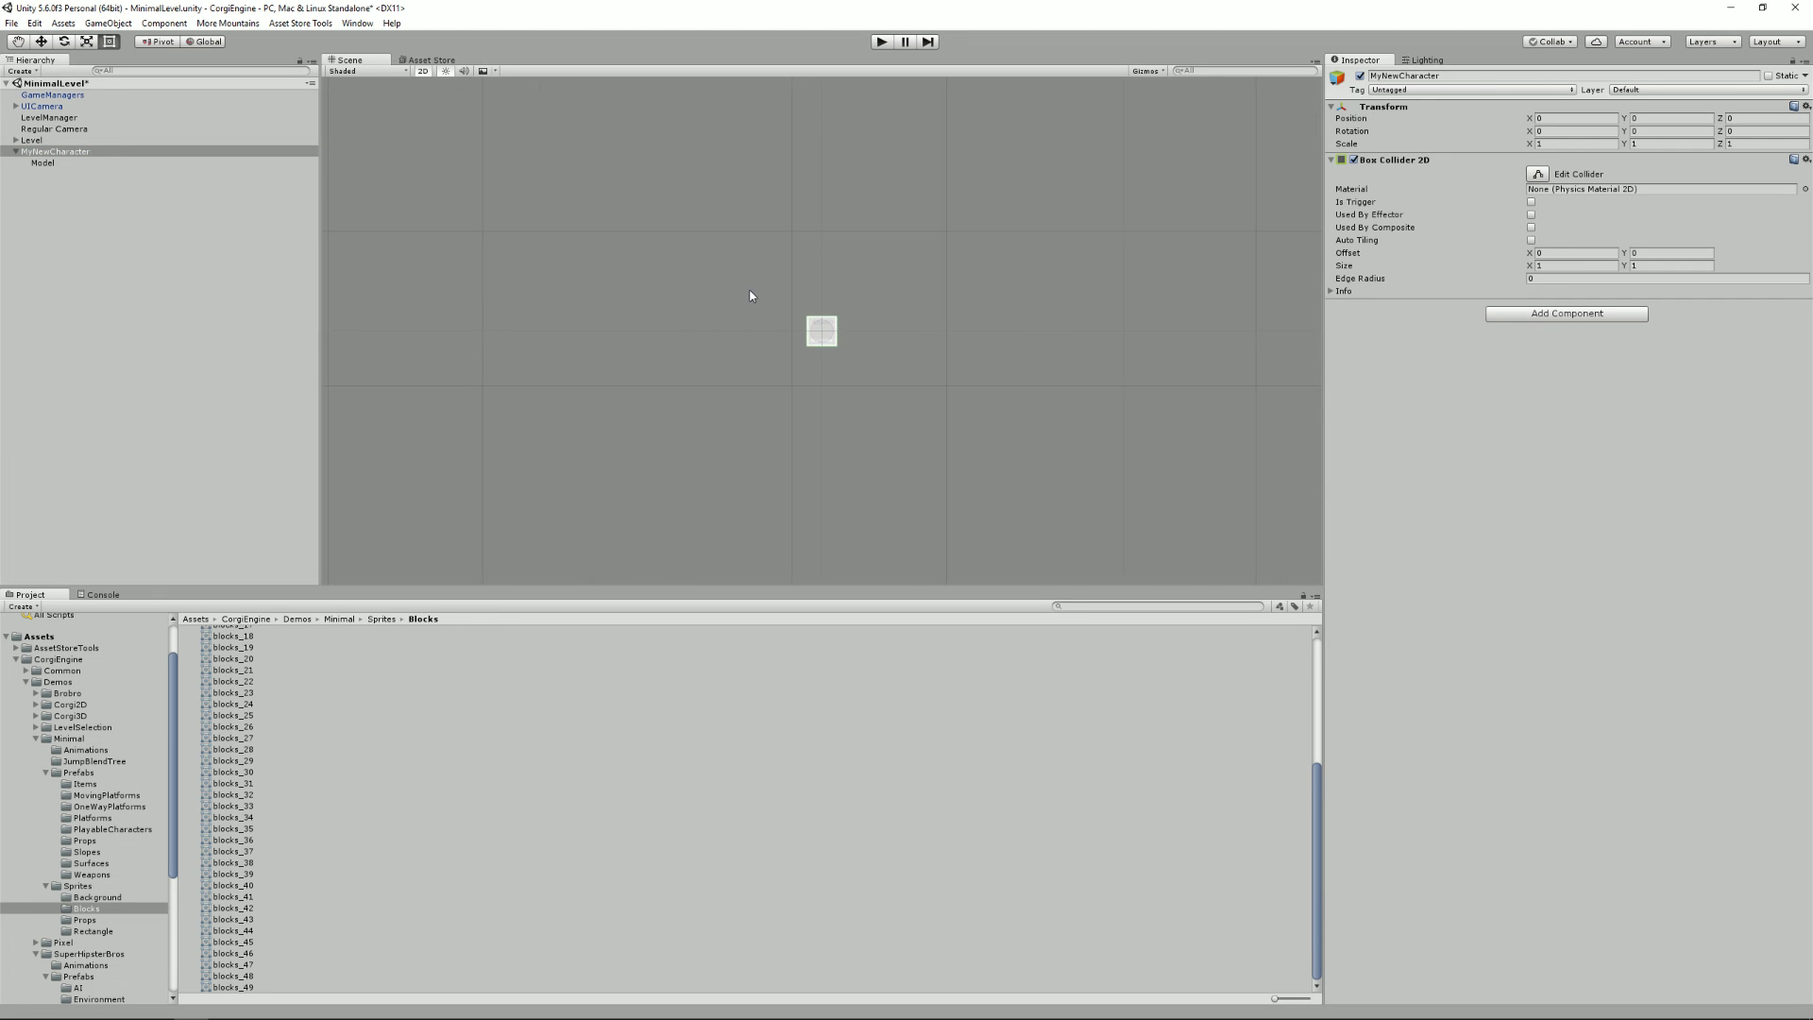
scroll(831, 366, up, 5)
scroll(834, 374, up, 1)
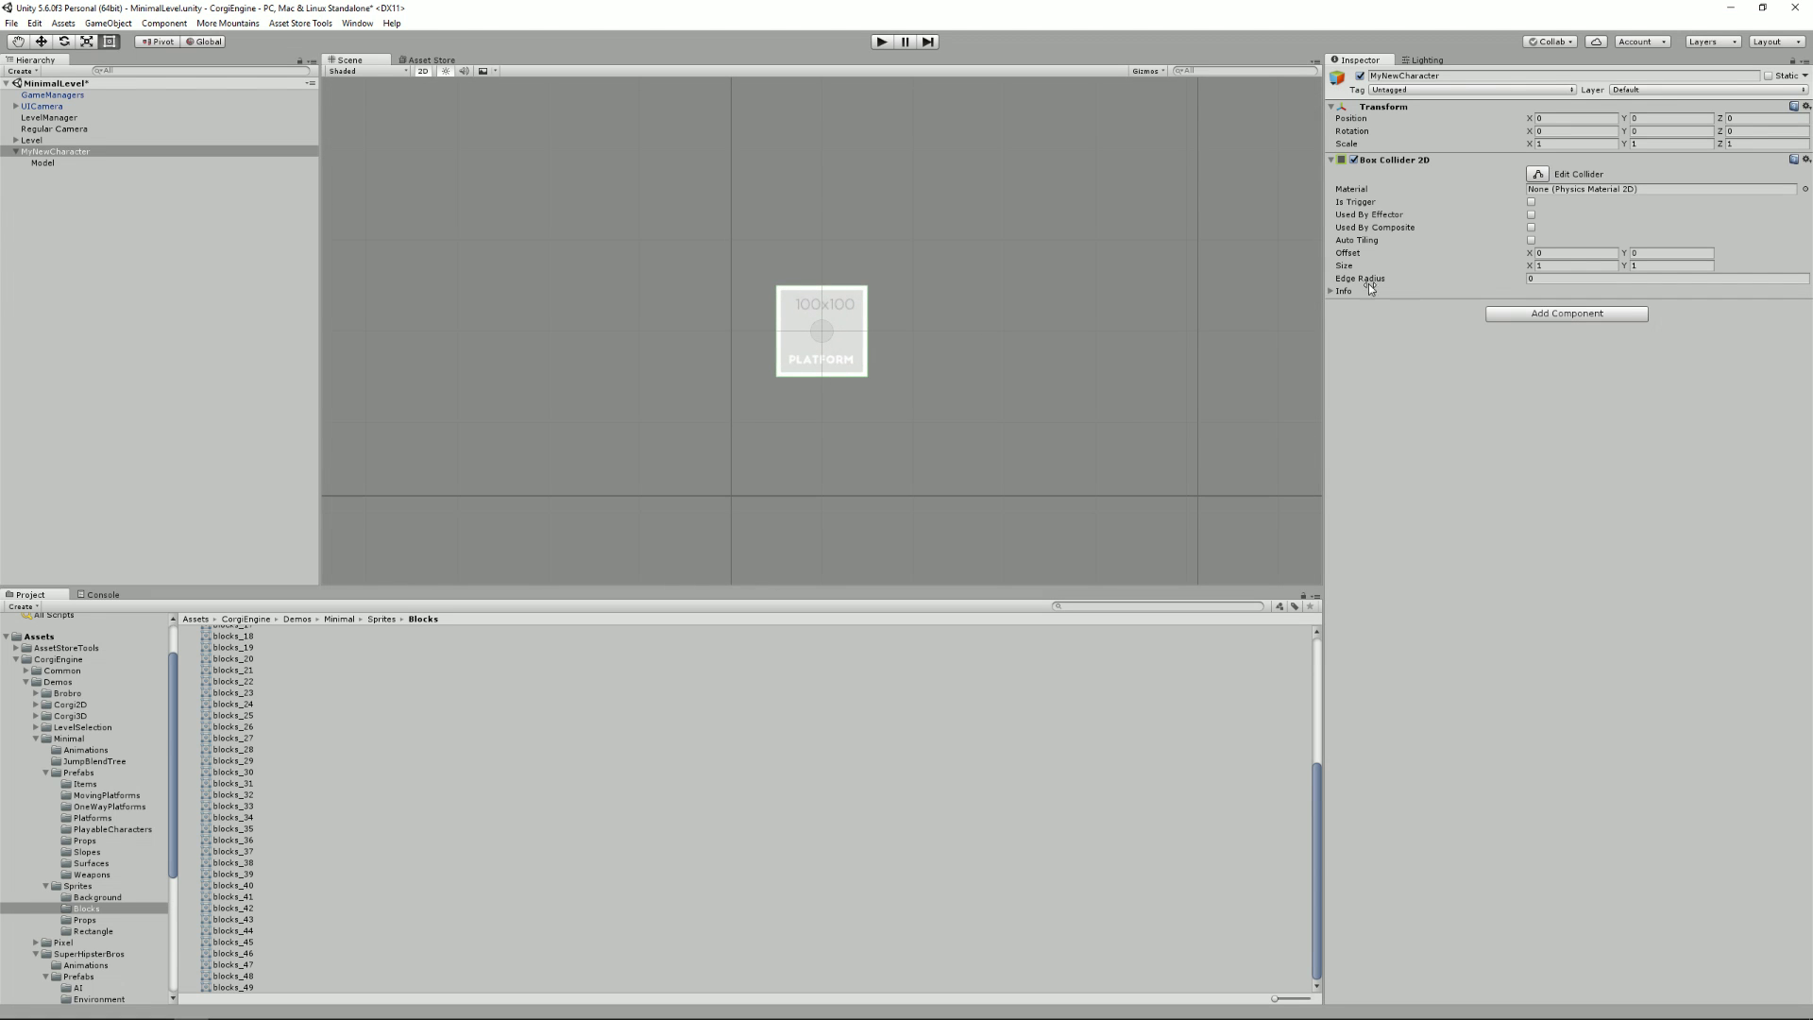
drag(1531, 266, 1522, 265)
double_click(1556, 266)
text(1)
Add a Corgi Controller to MyNewCharacter with Platform Mask set to Platforms
click(1538, 313)
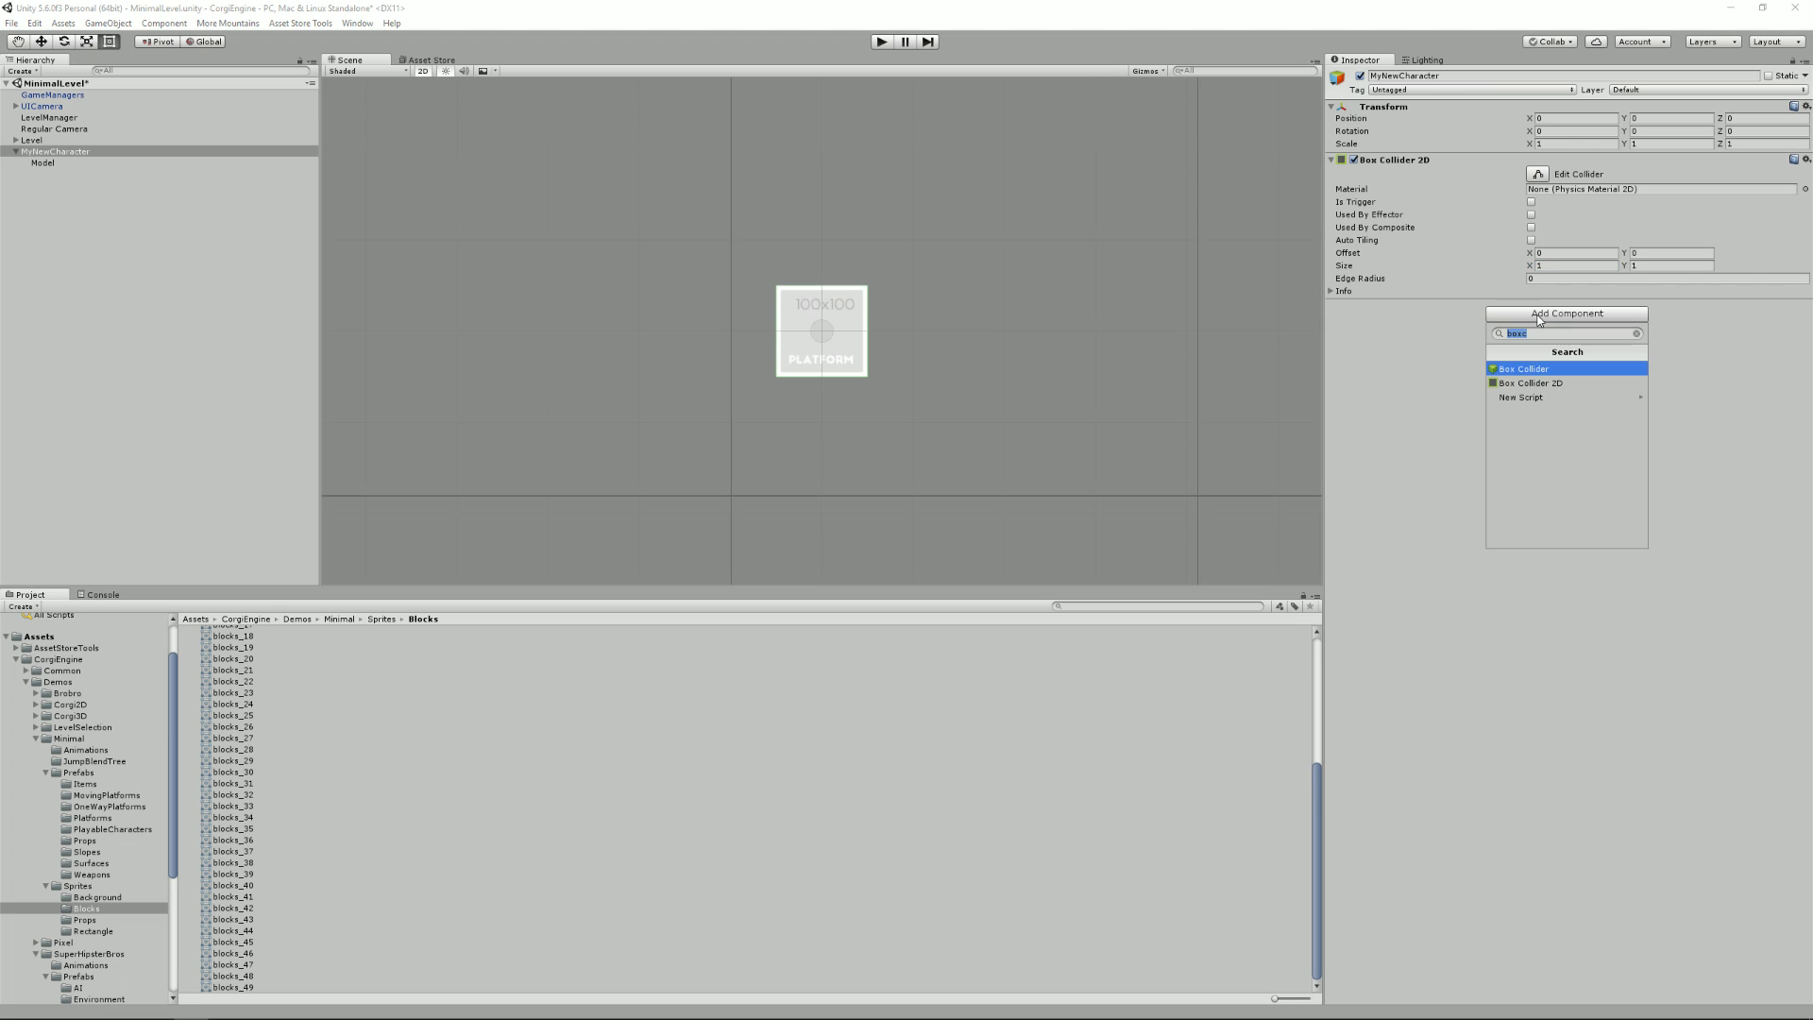
text(org)
key(Return)
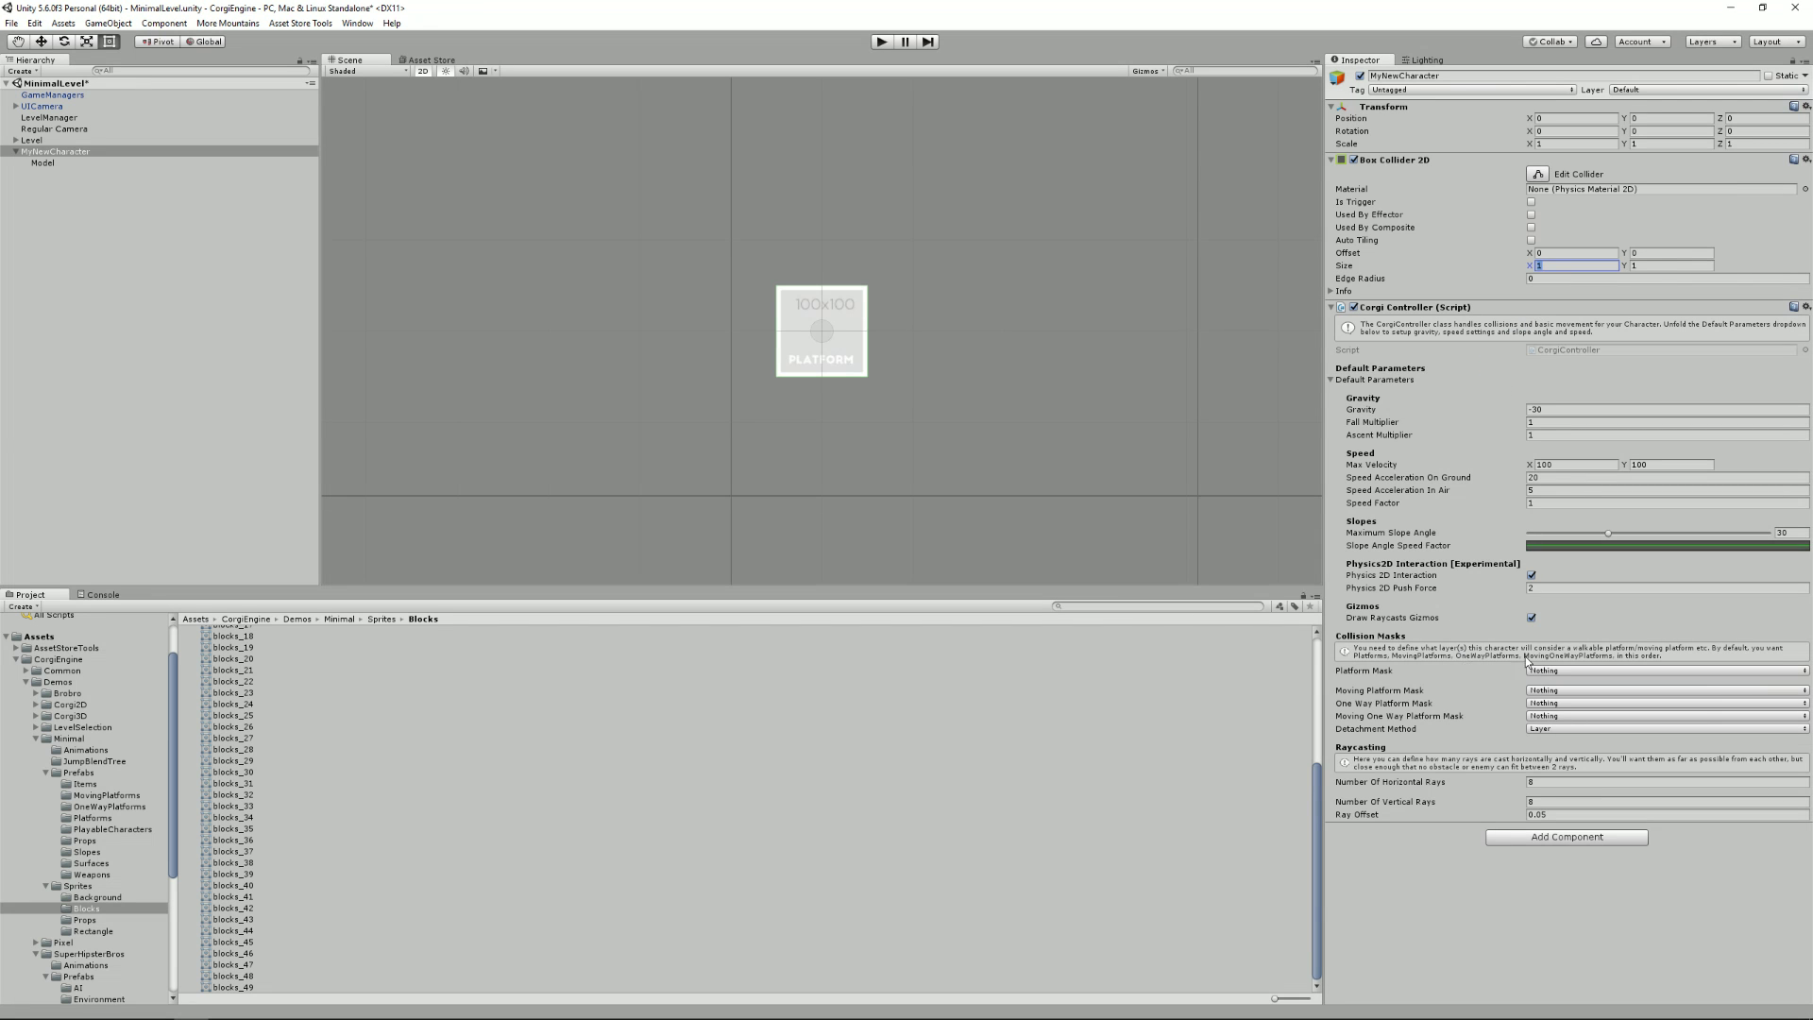
click(1571, 672)
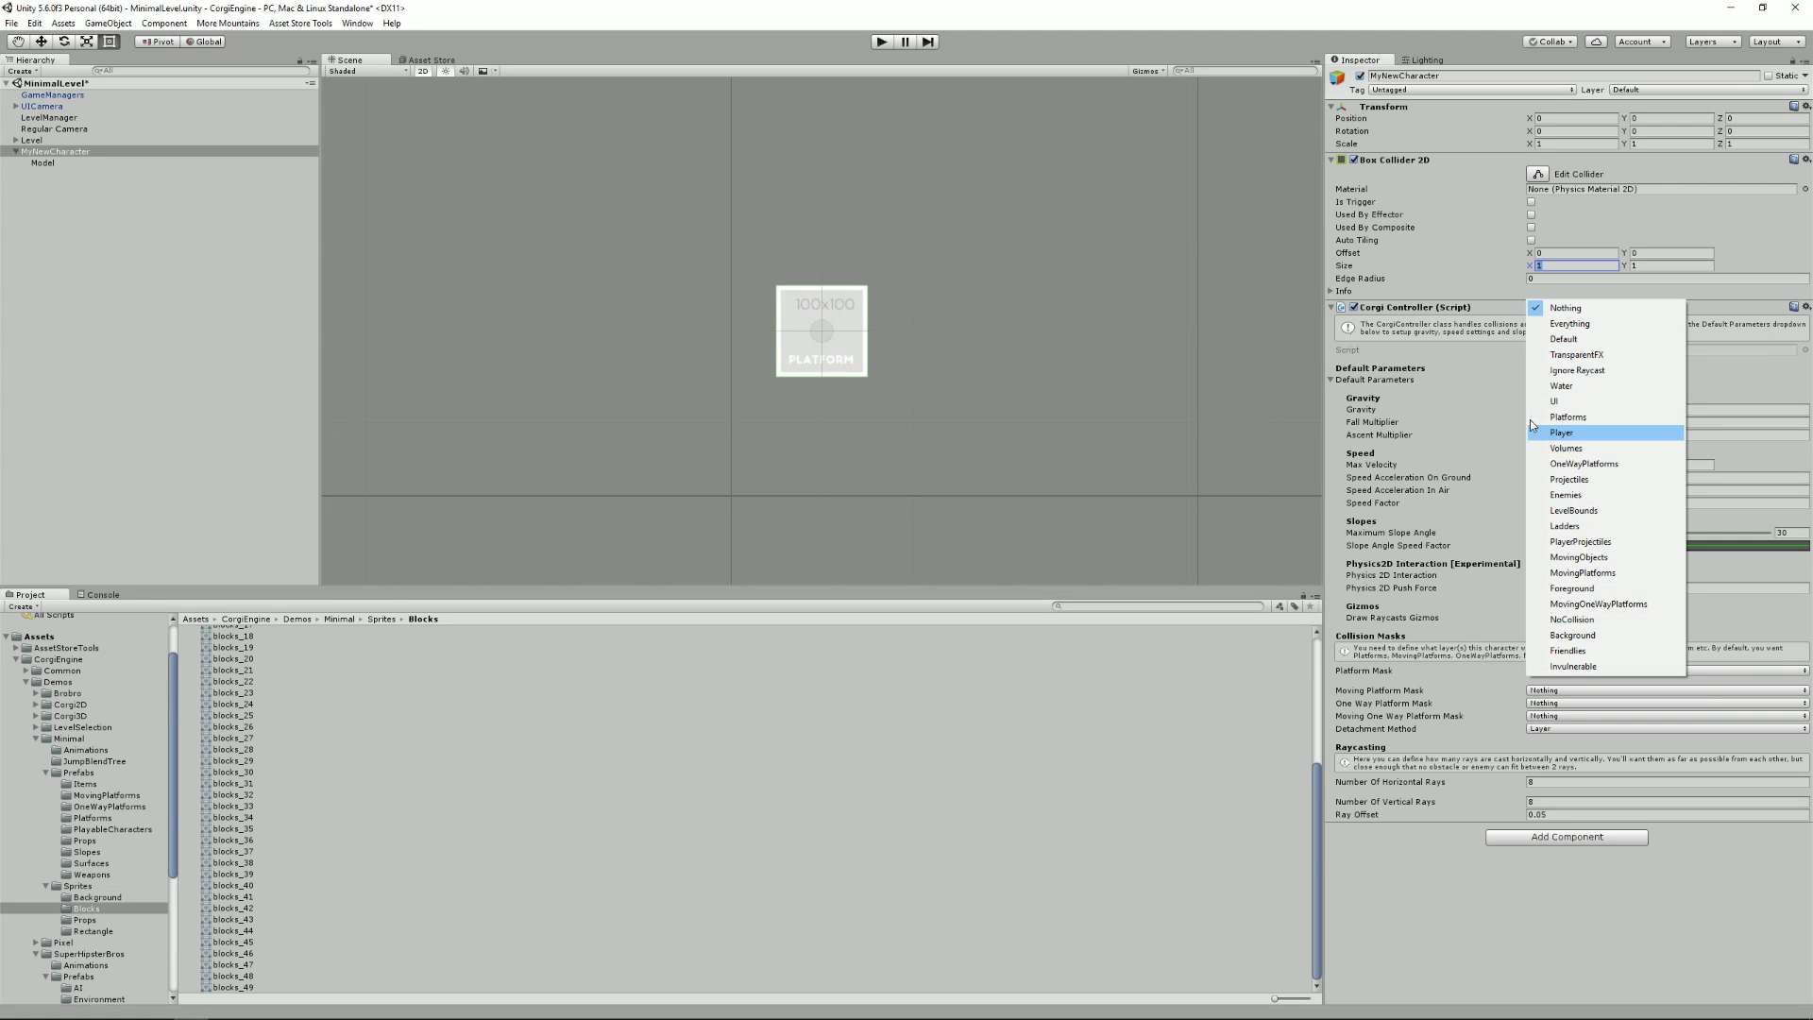
click(1582, 417)
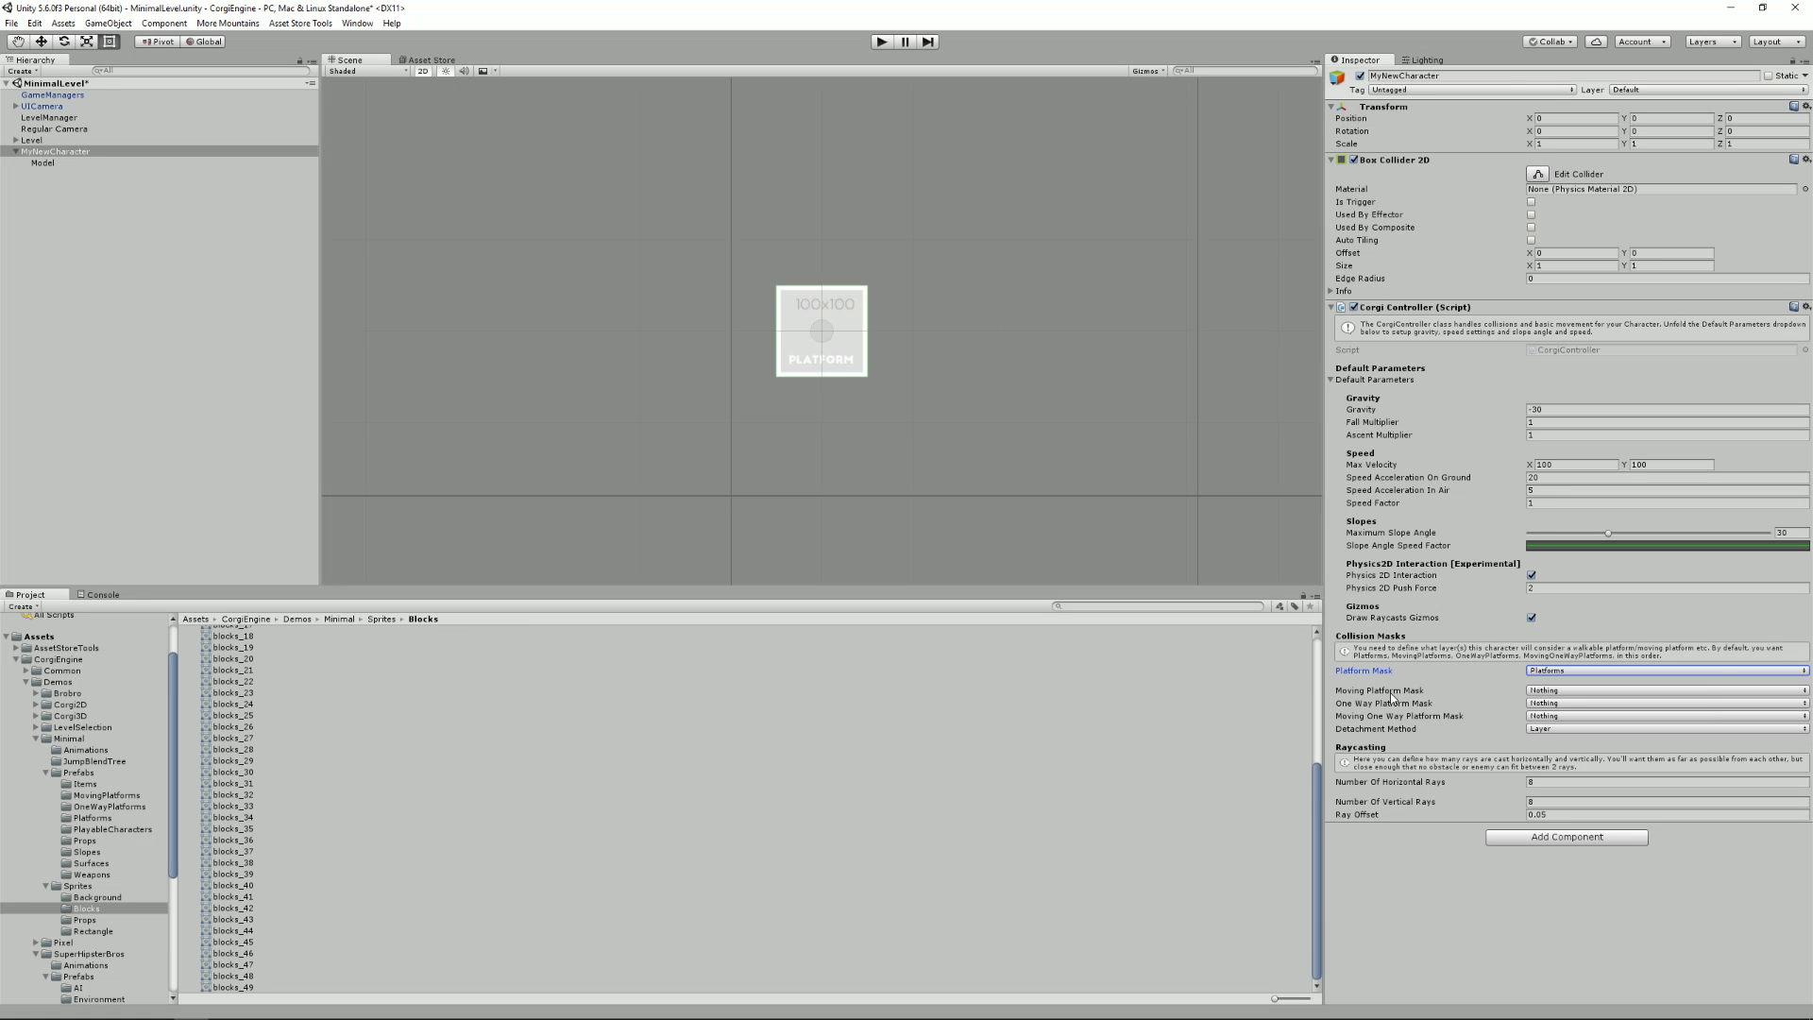
Set Moving Platform Mask to MovingPlatforms, then collapse the Box Collider 2D and Corgi Controller
click(1558, 691)
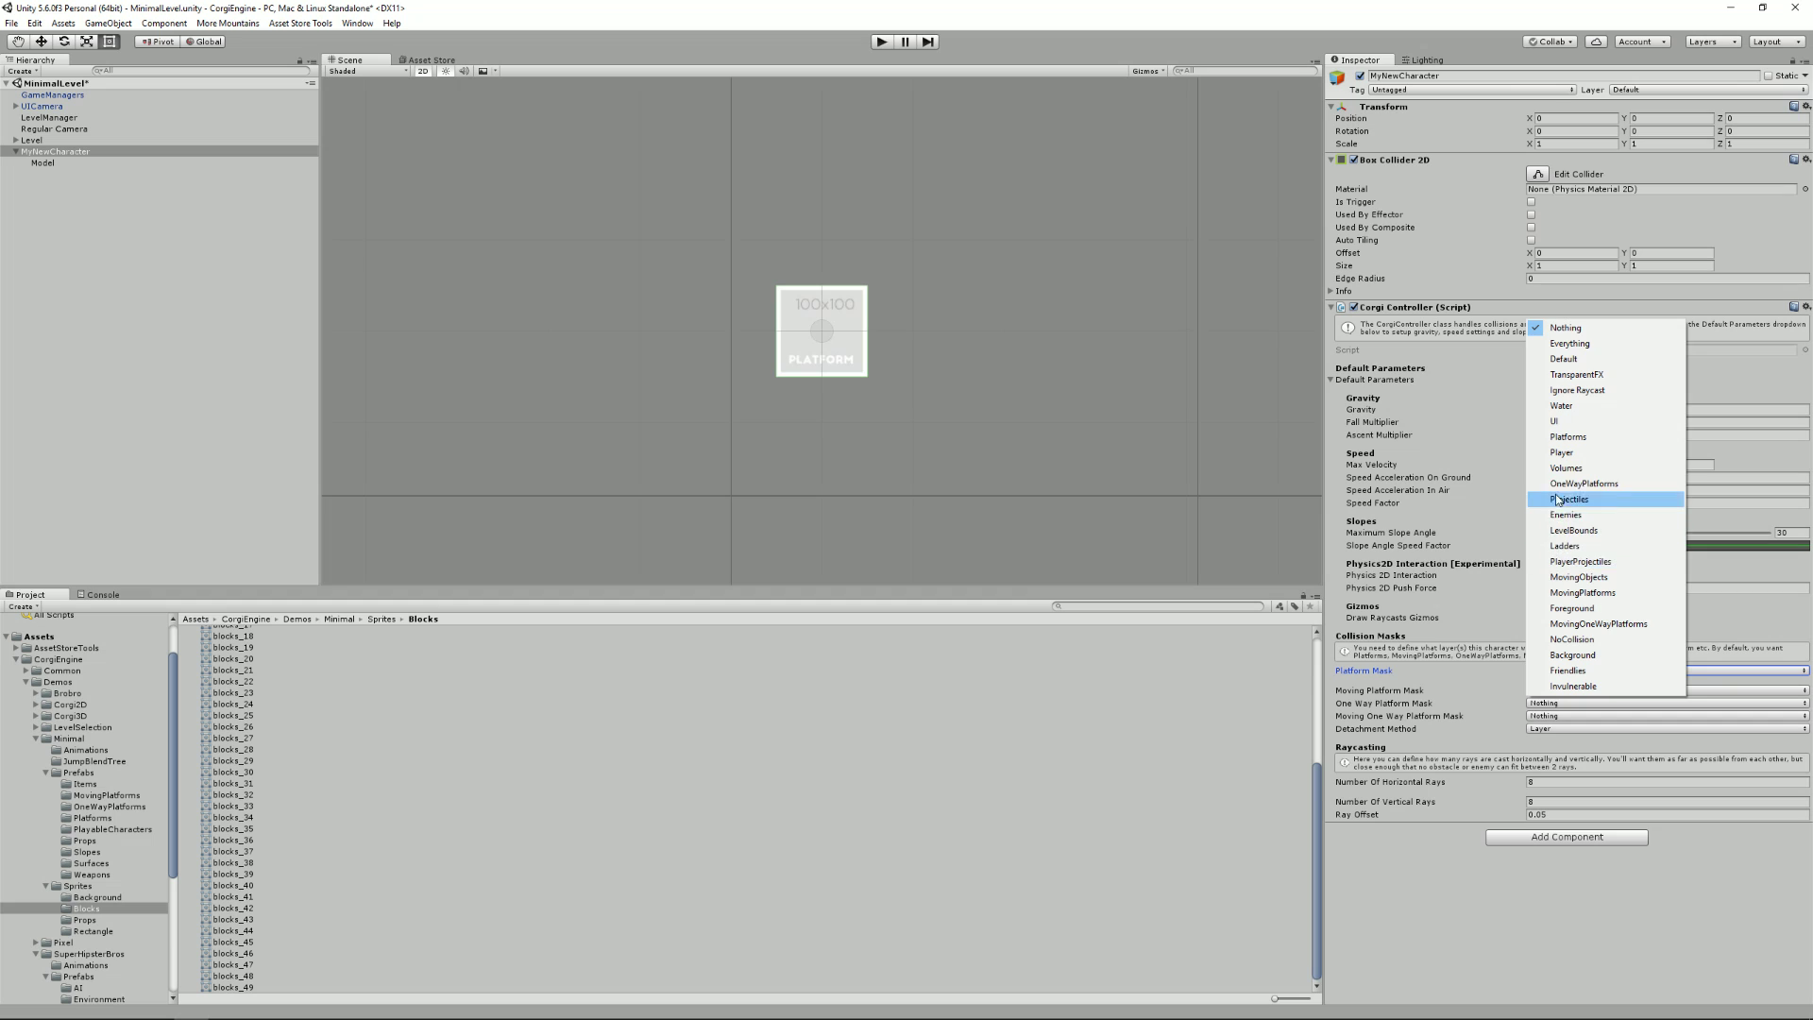
click(1569, 592)
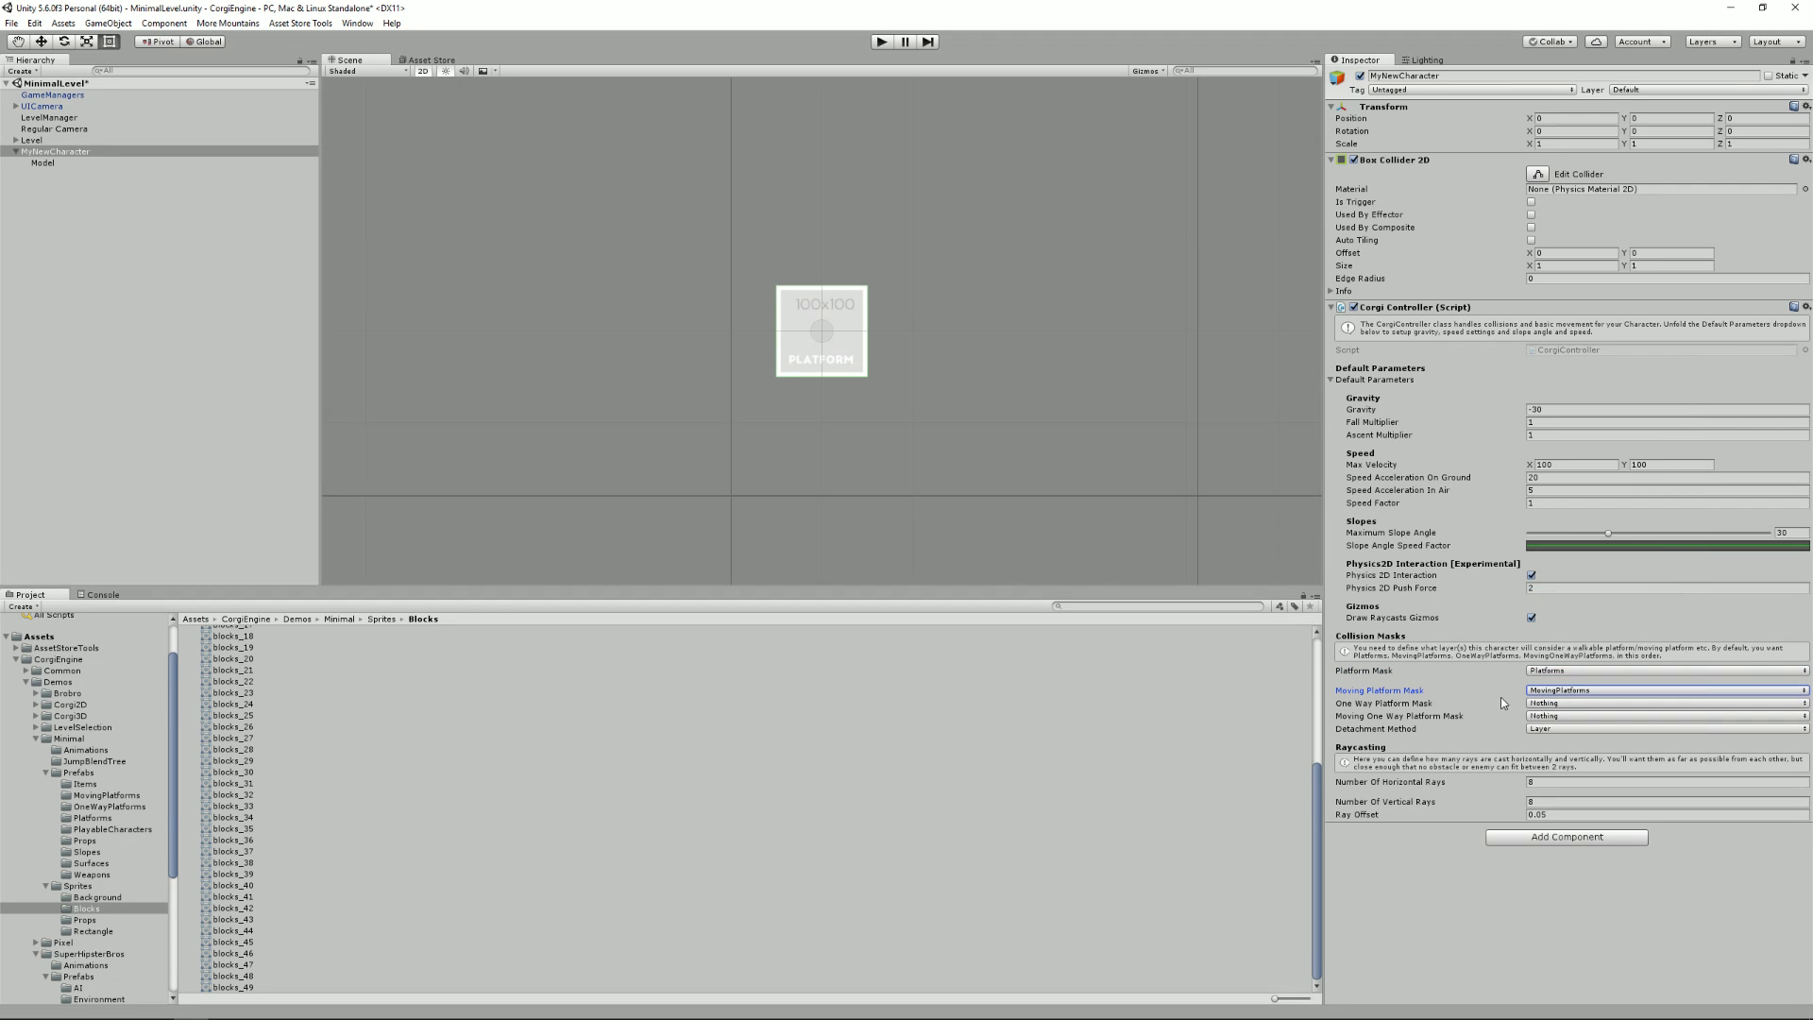
click(1400, 705)
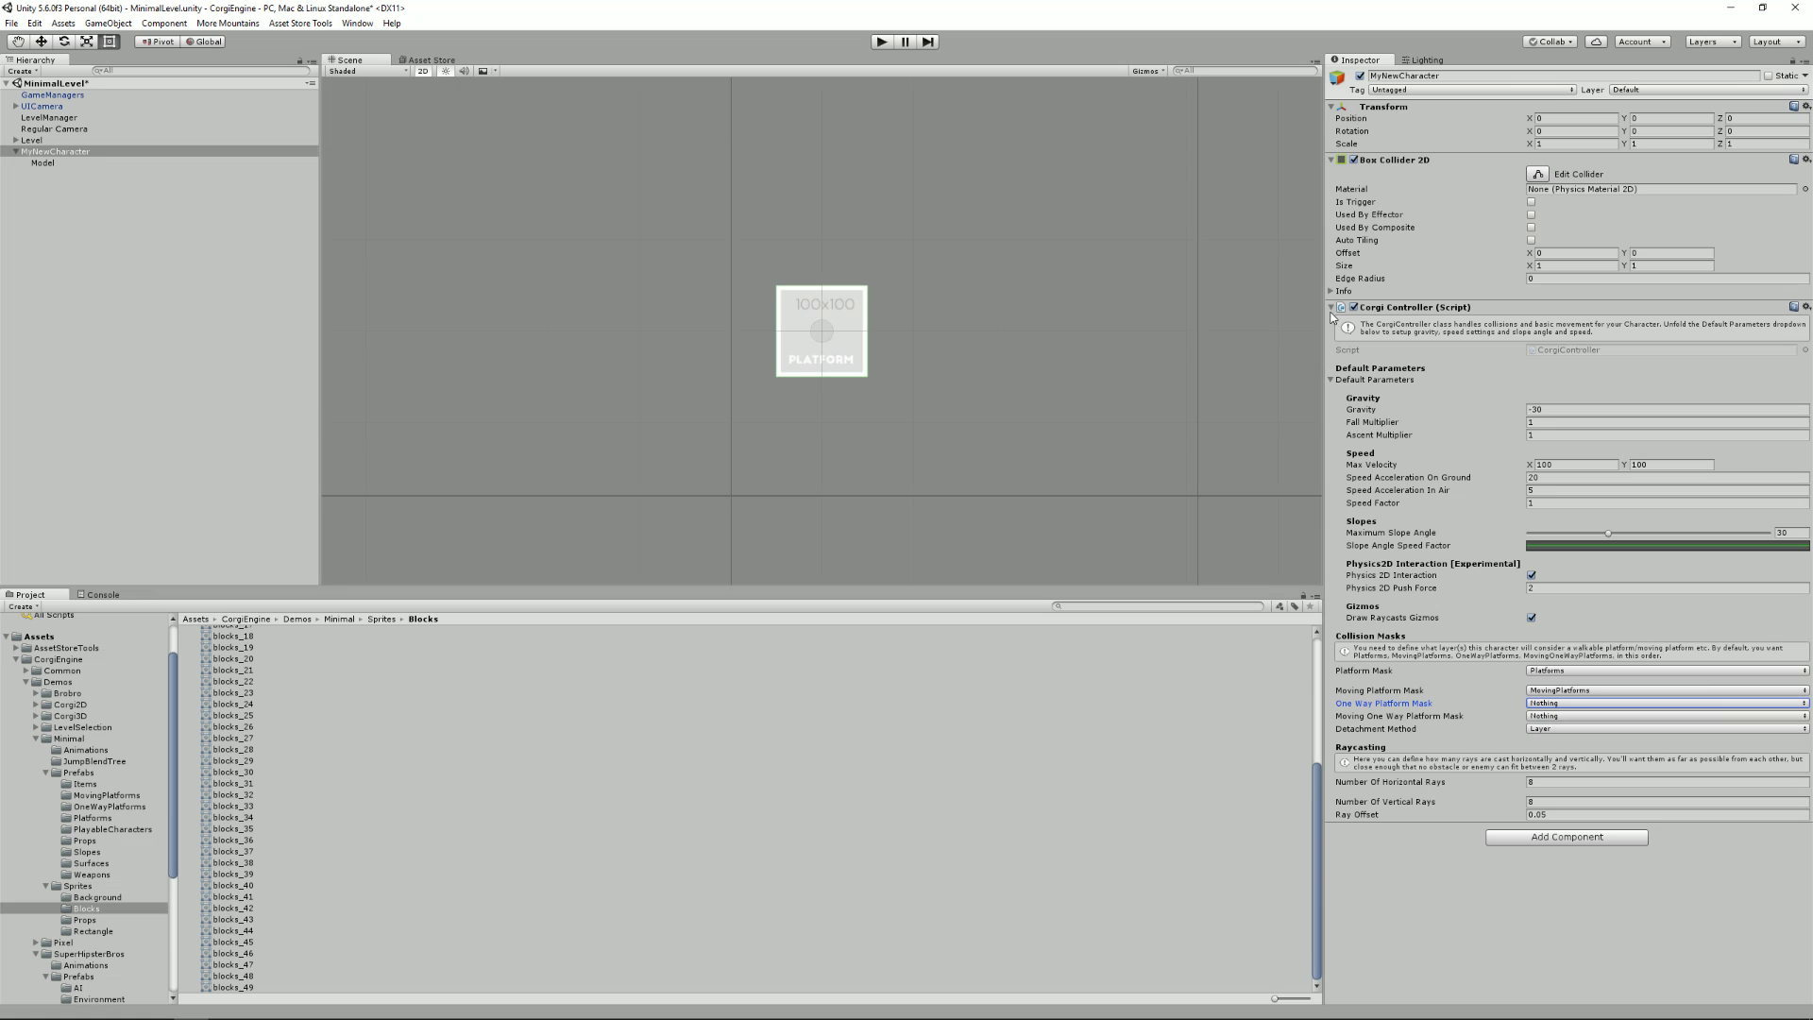
click(1331, 159)
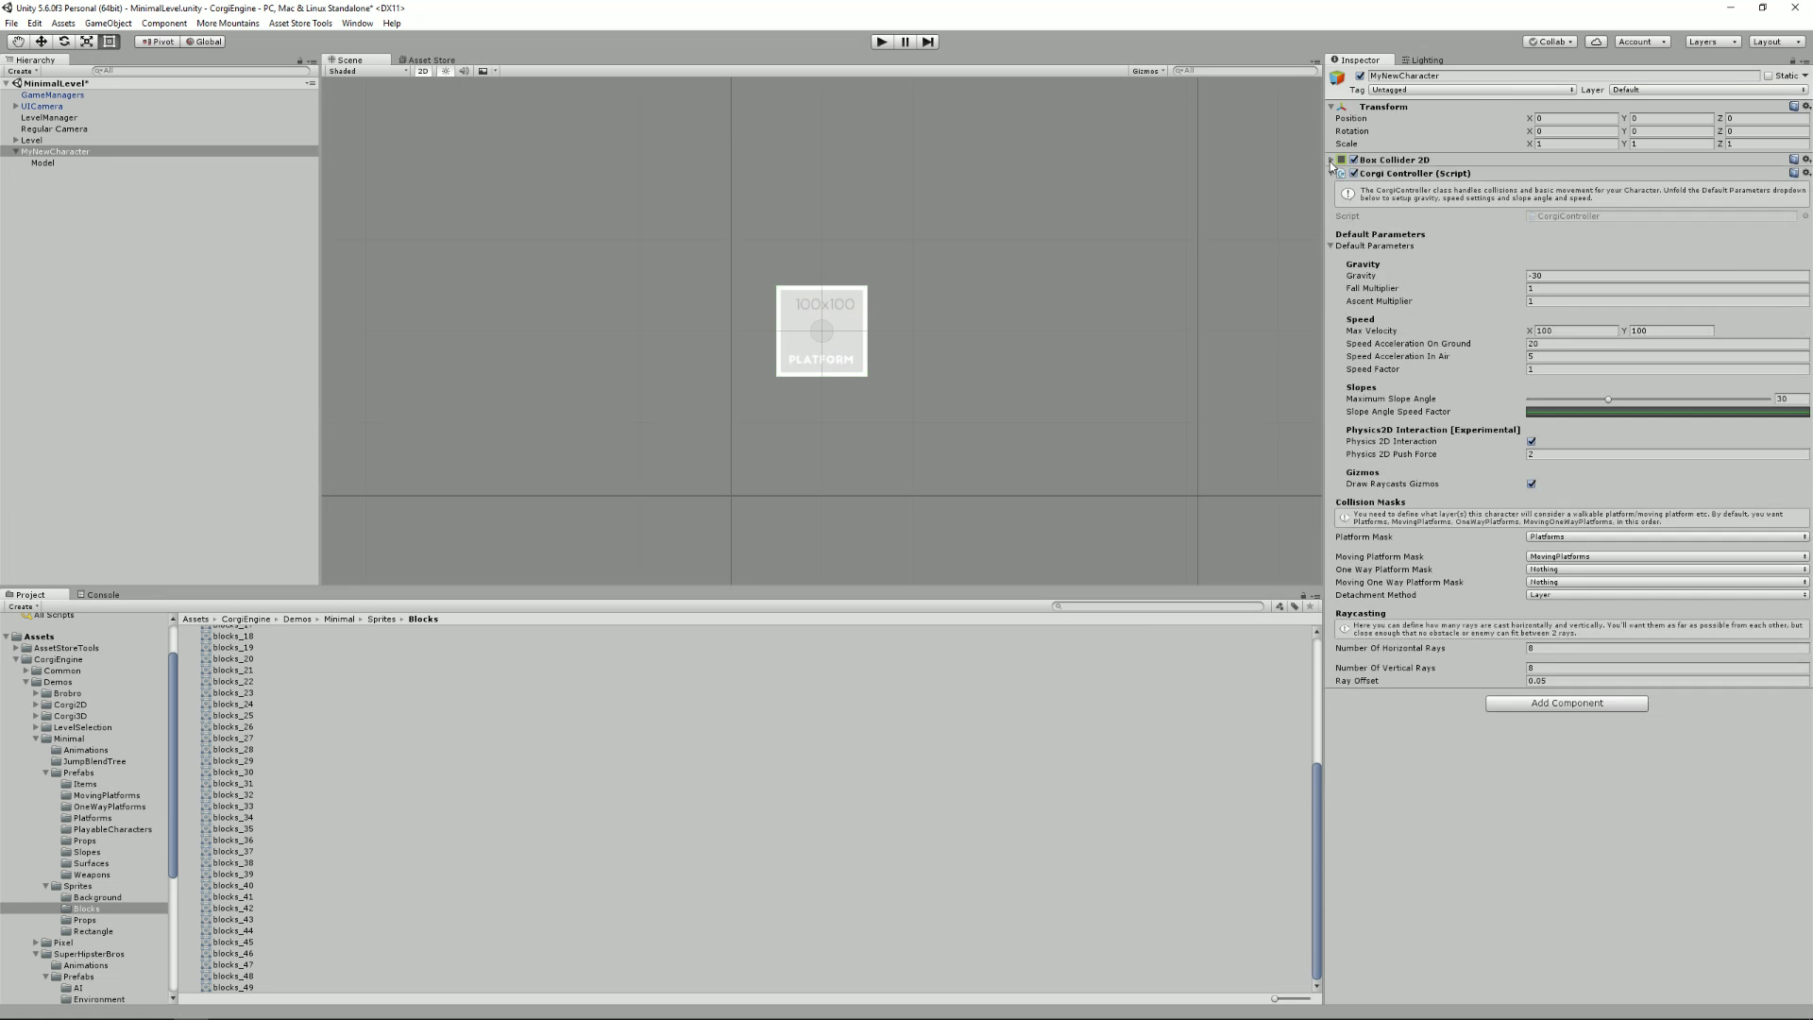
click(1331, 174)
click(1546, 193)
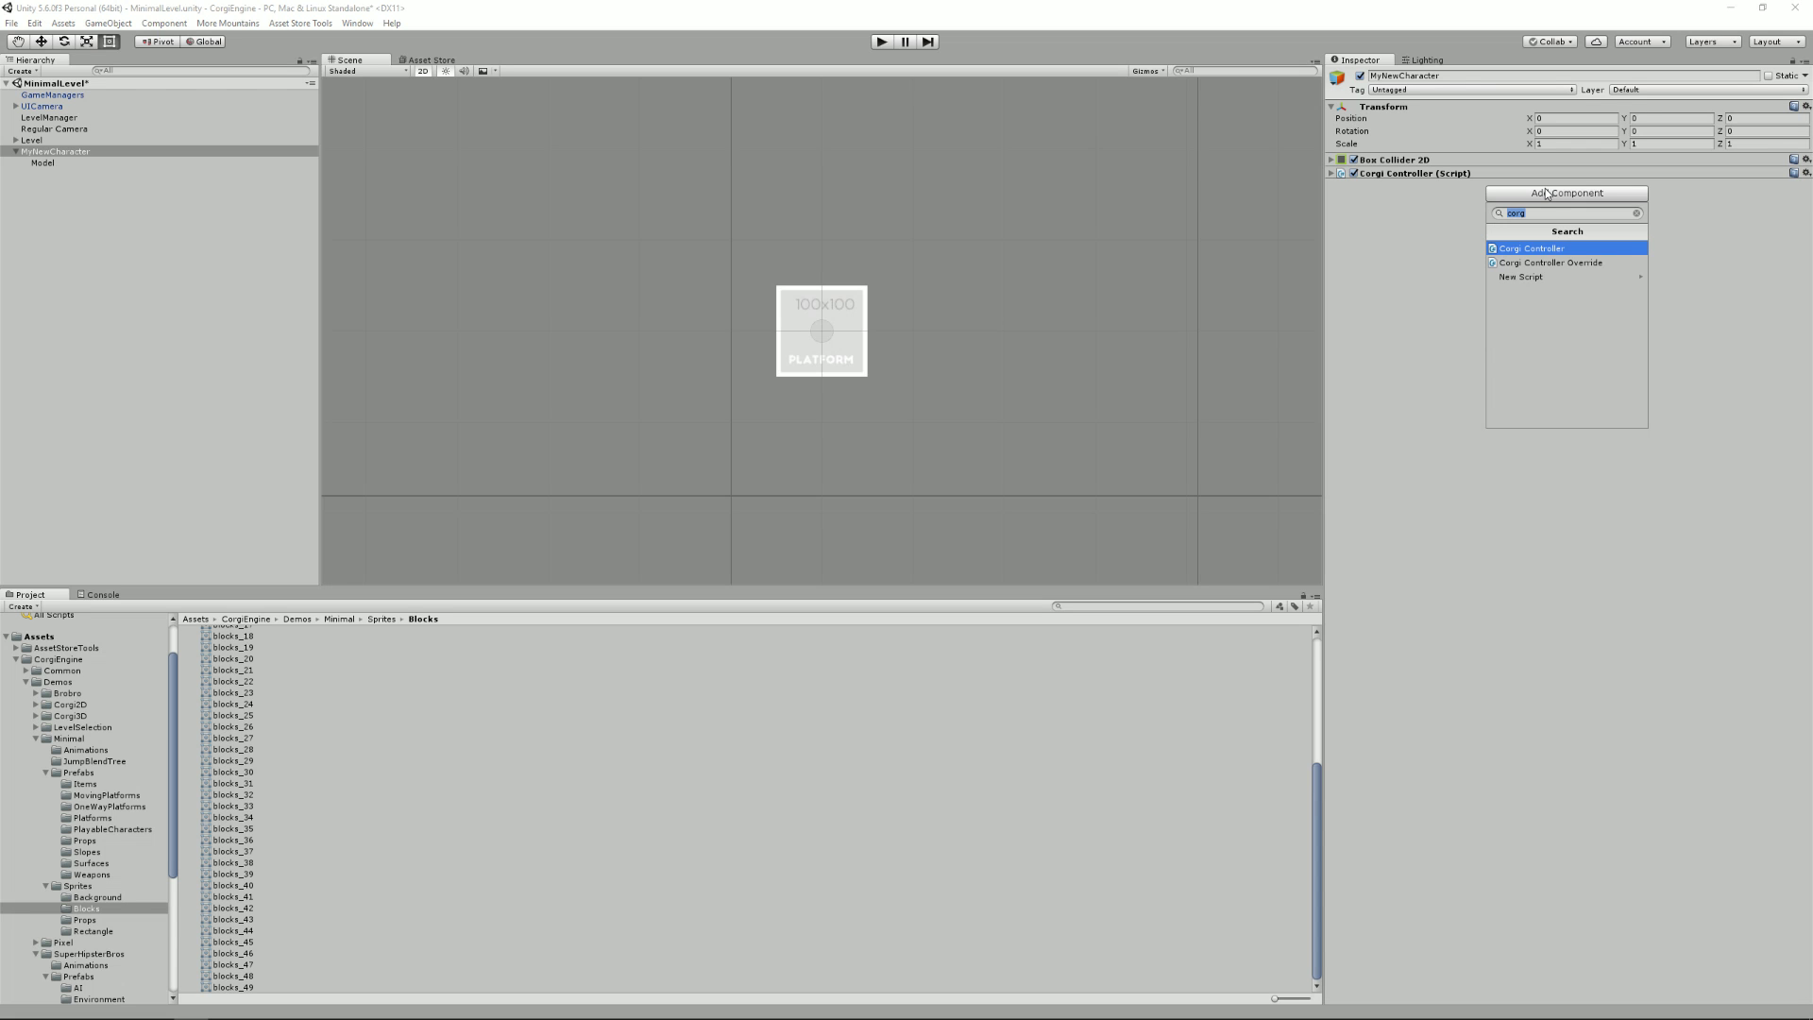
Add the Character script with Character Type set to Player and ID Player1
text(char)
click(1549, 248)
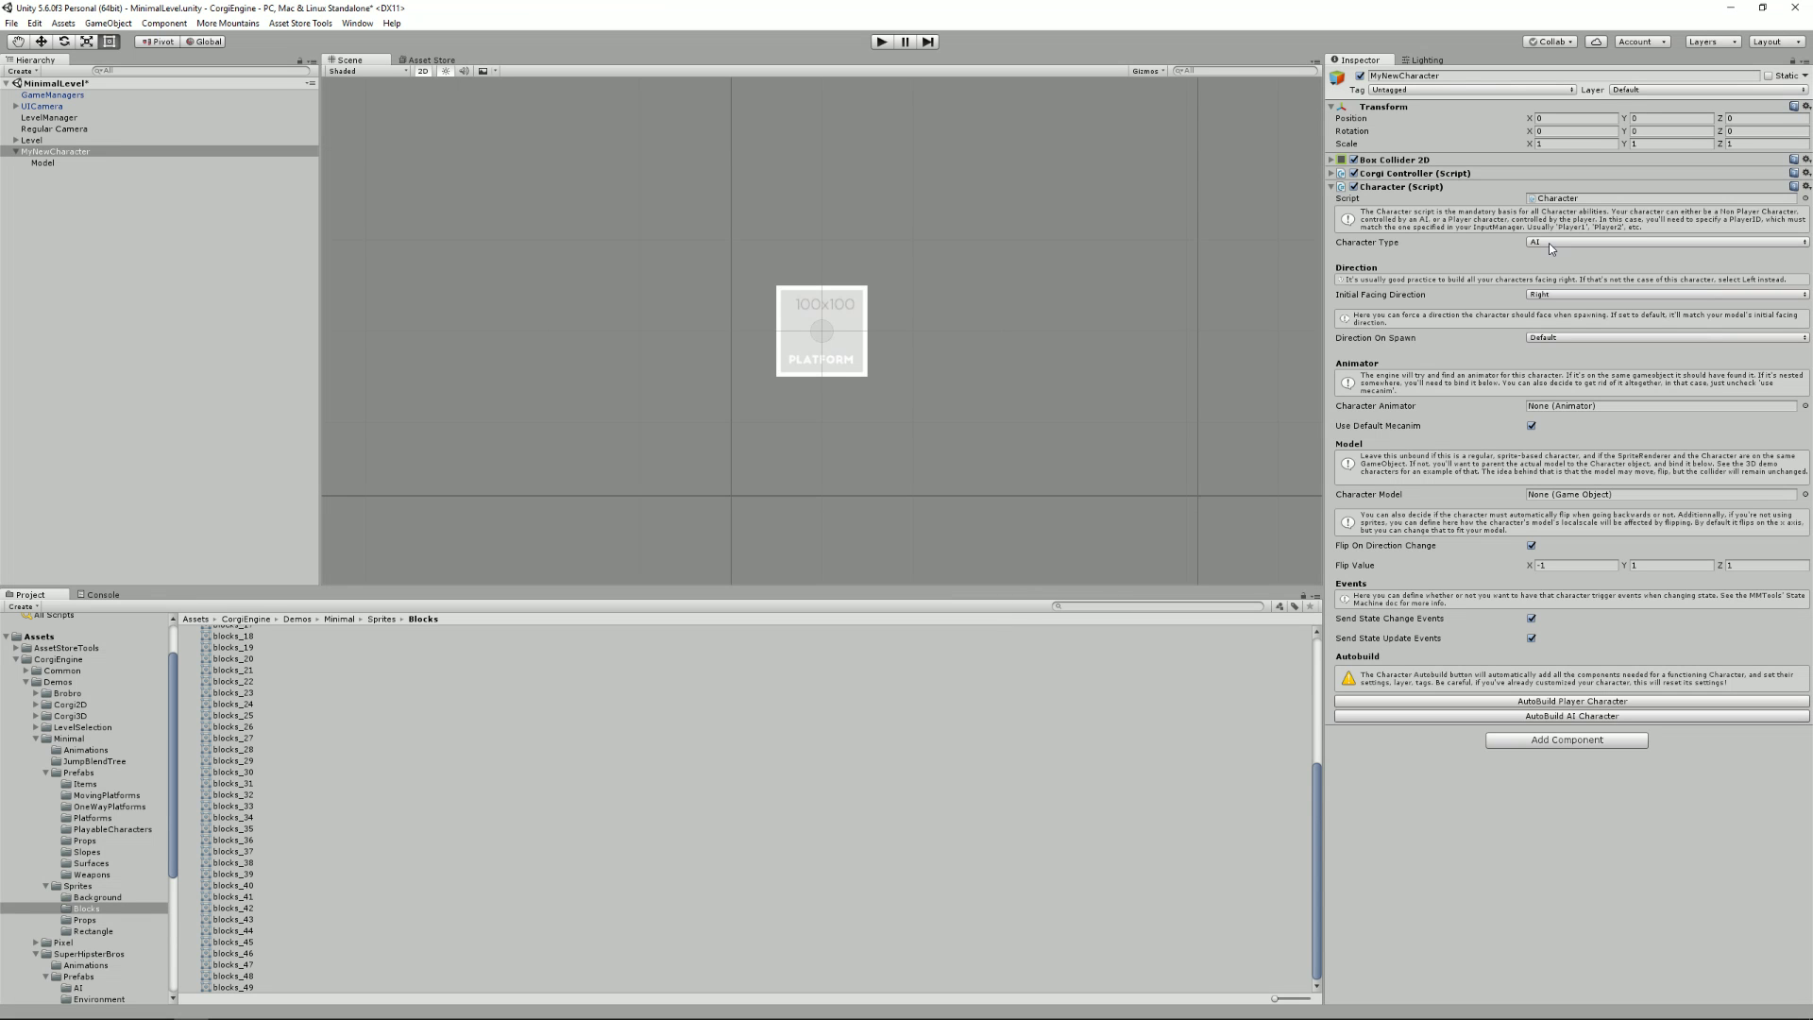
click(1571, 241)
click(1548, 264)
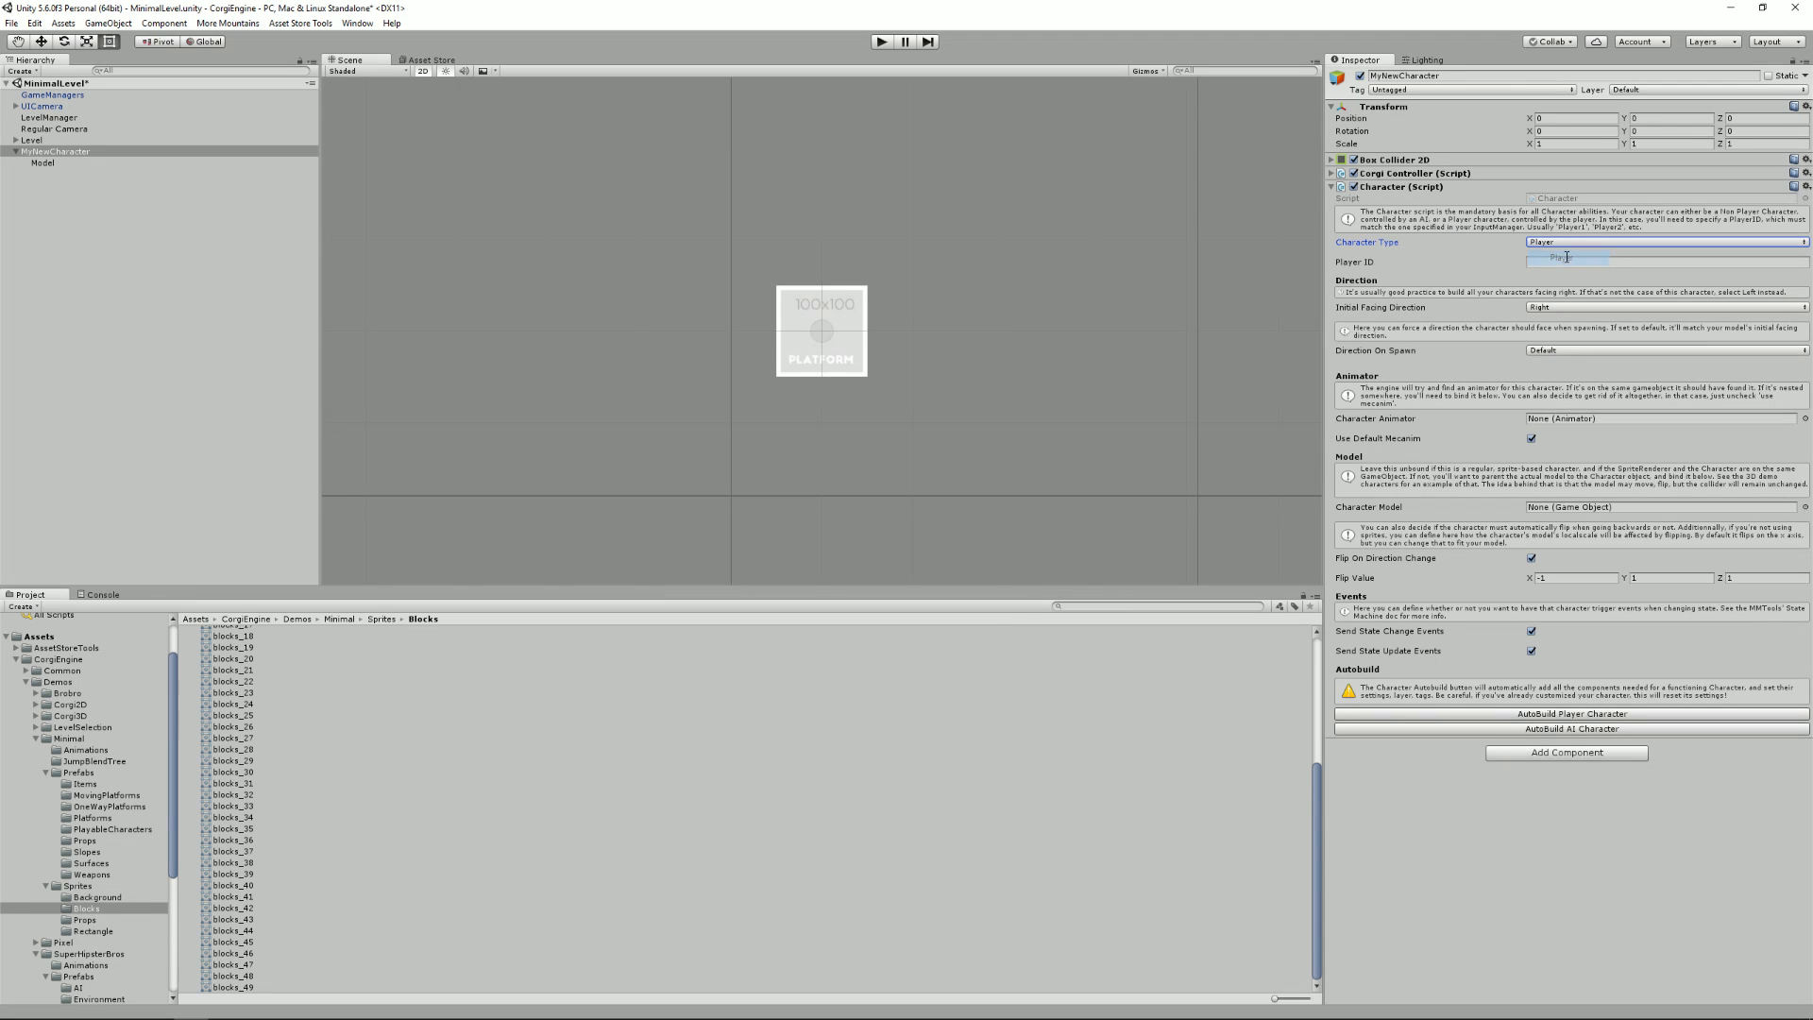
click(1565, 262)
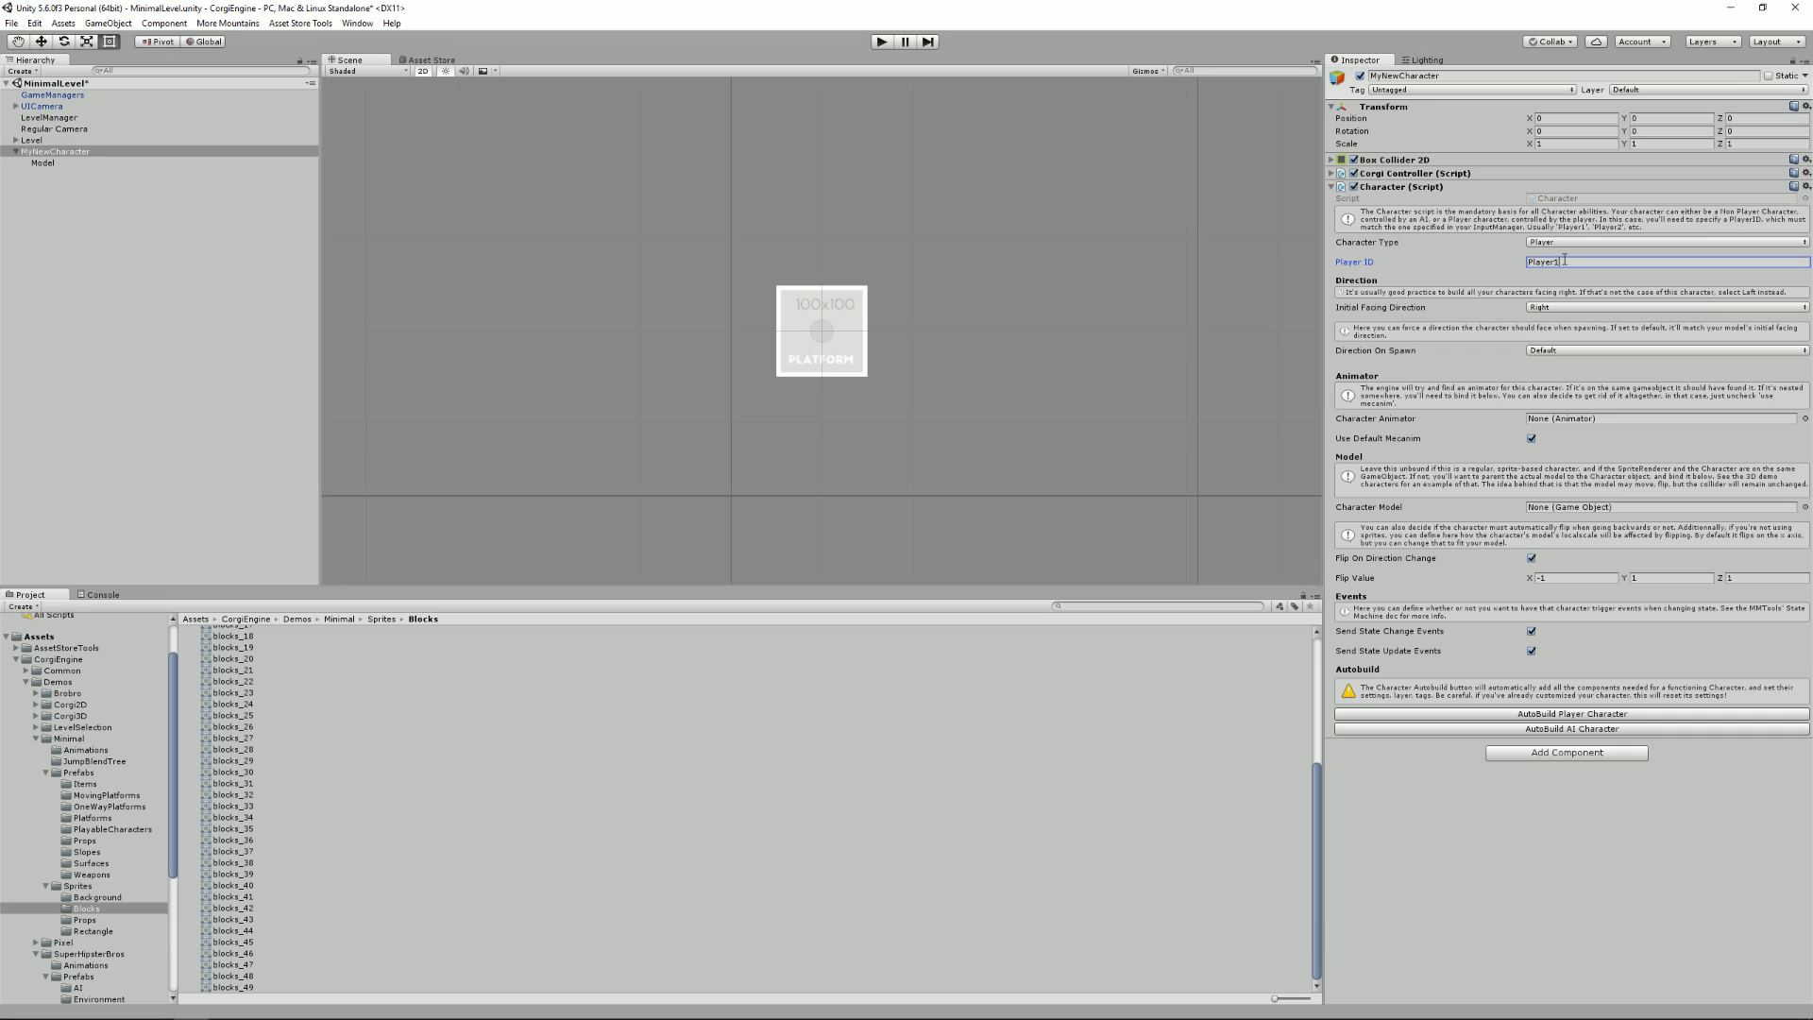
Put MyNewCharacter and its children on the Player layer and tag it Player
click(1654, 90)
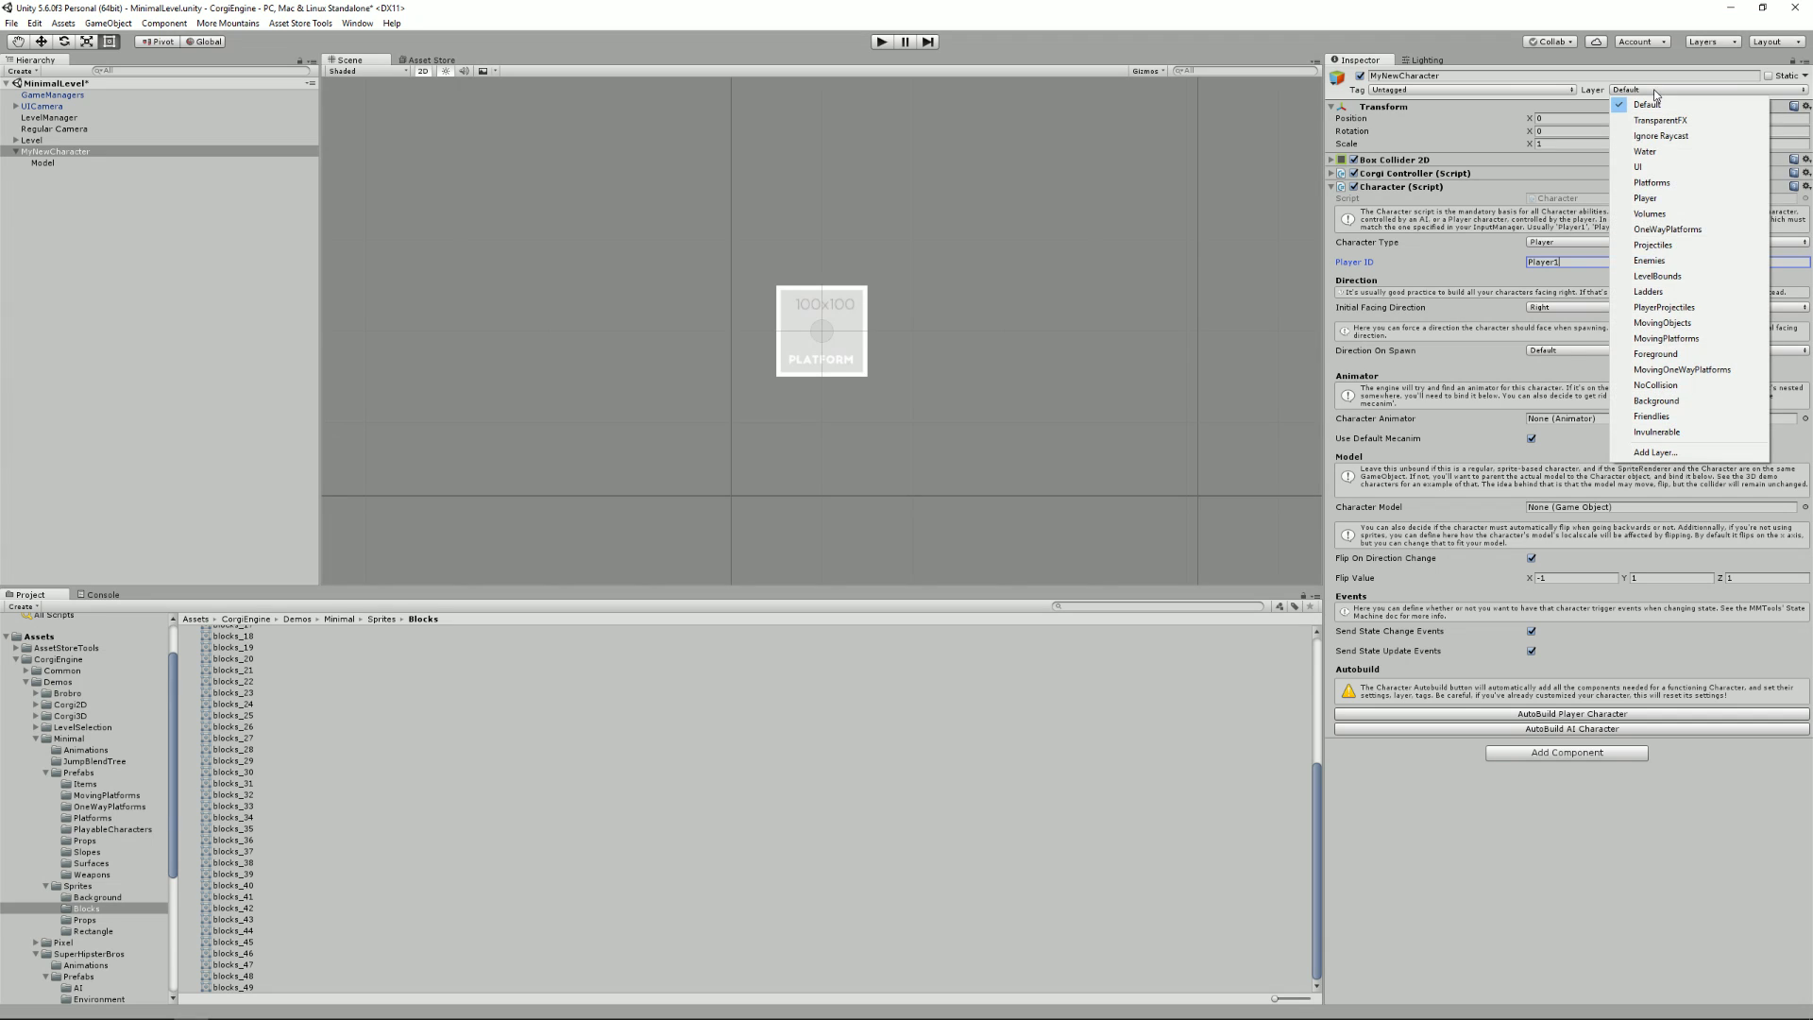
click(1662, 199)
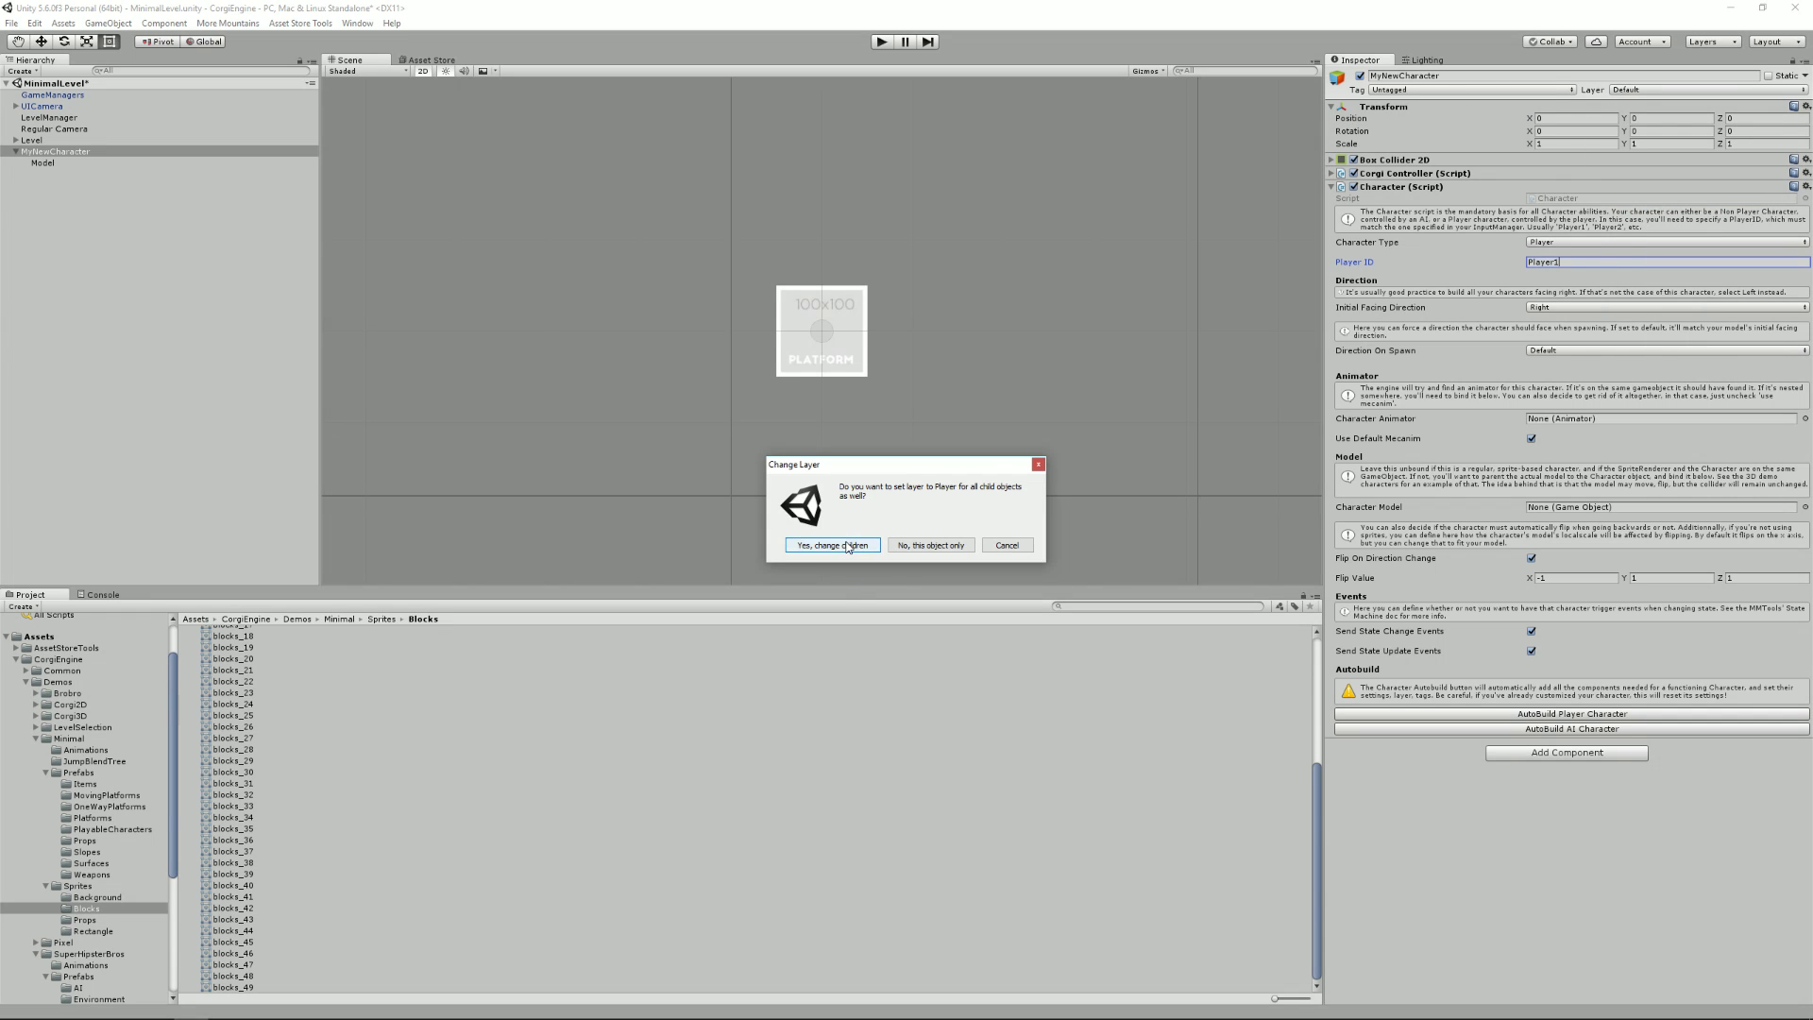
click(848, 546)
click(1517, 91)
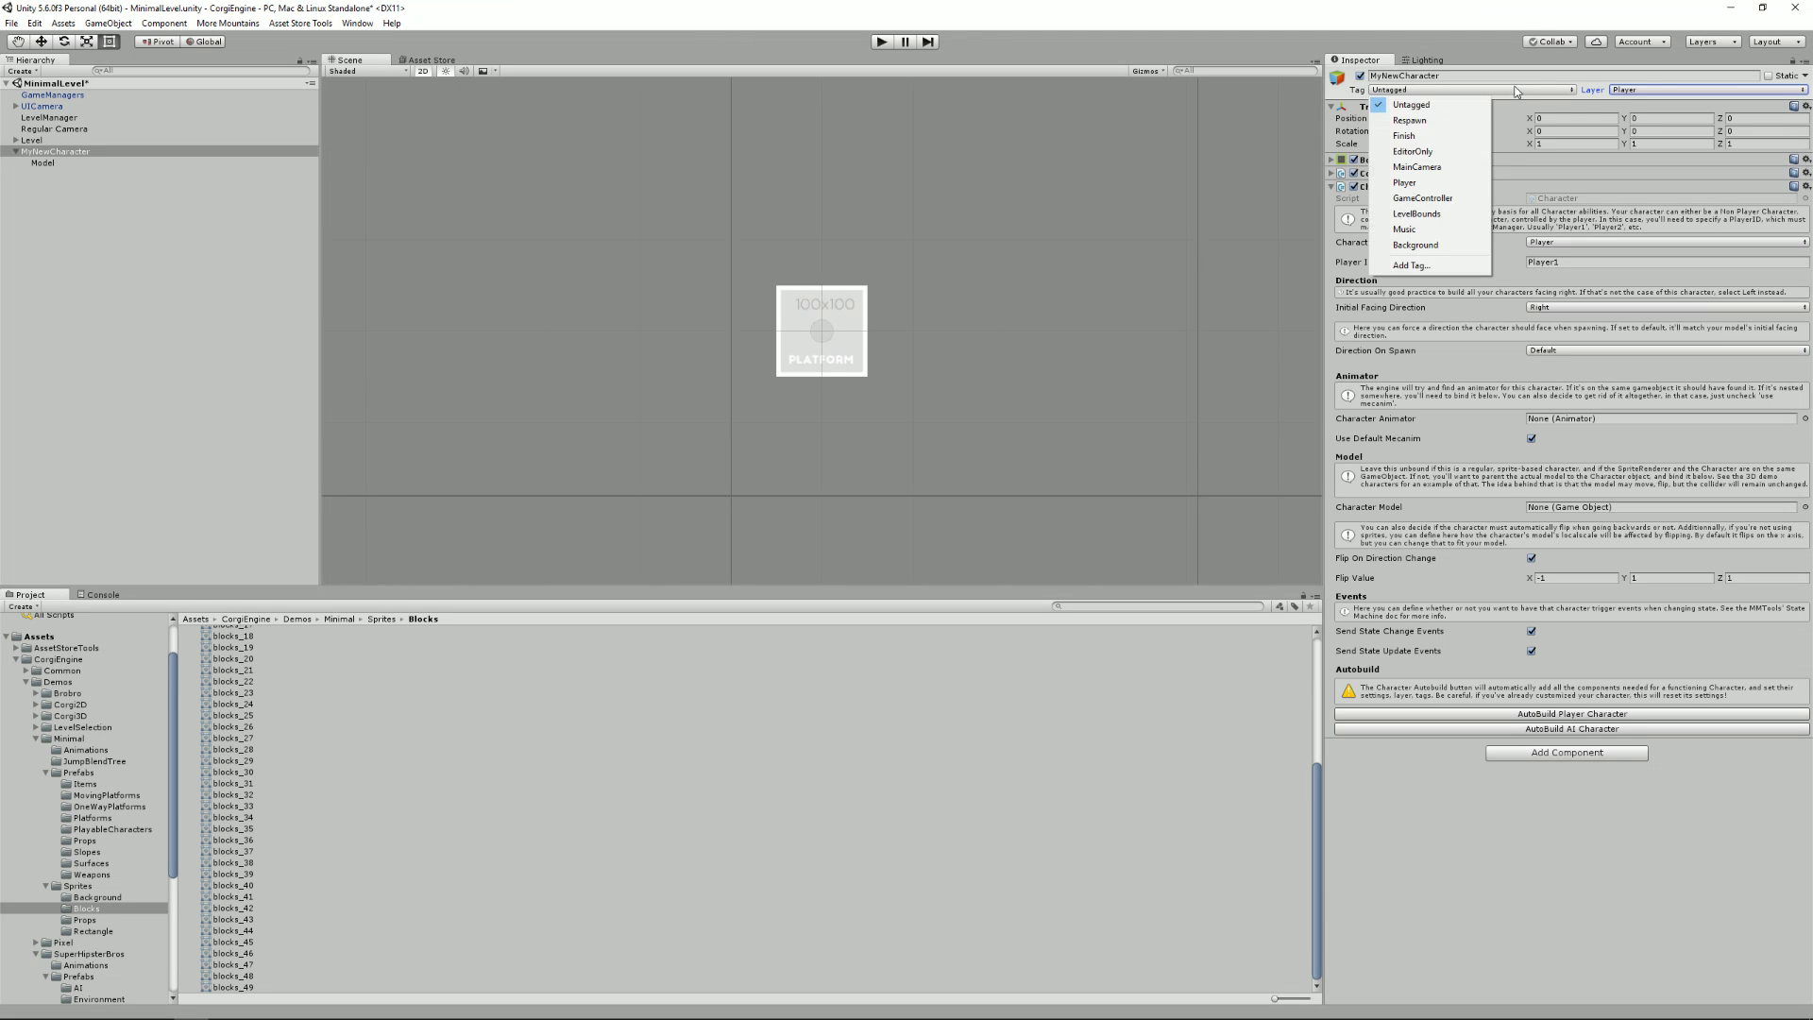
click(1431, 181)
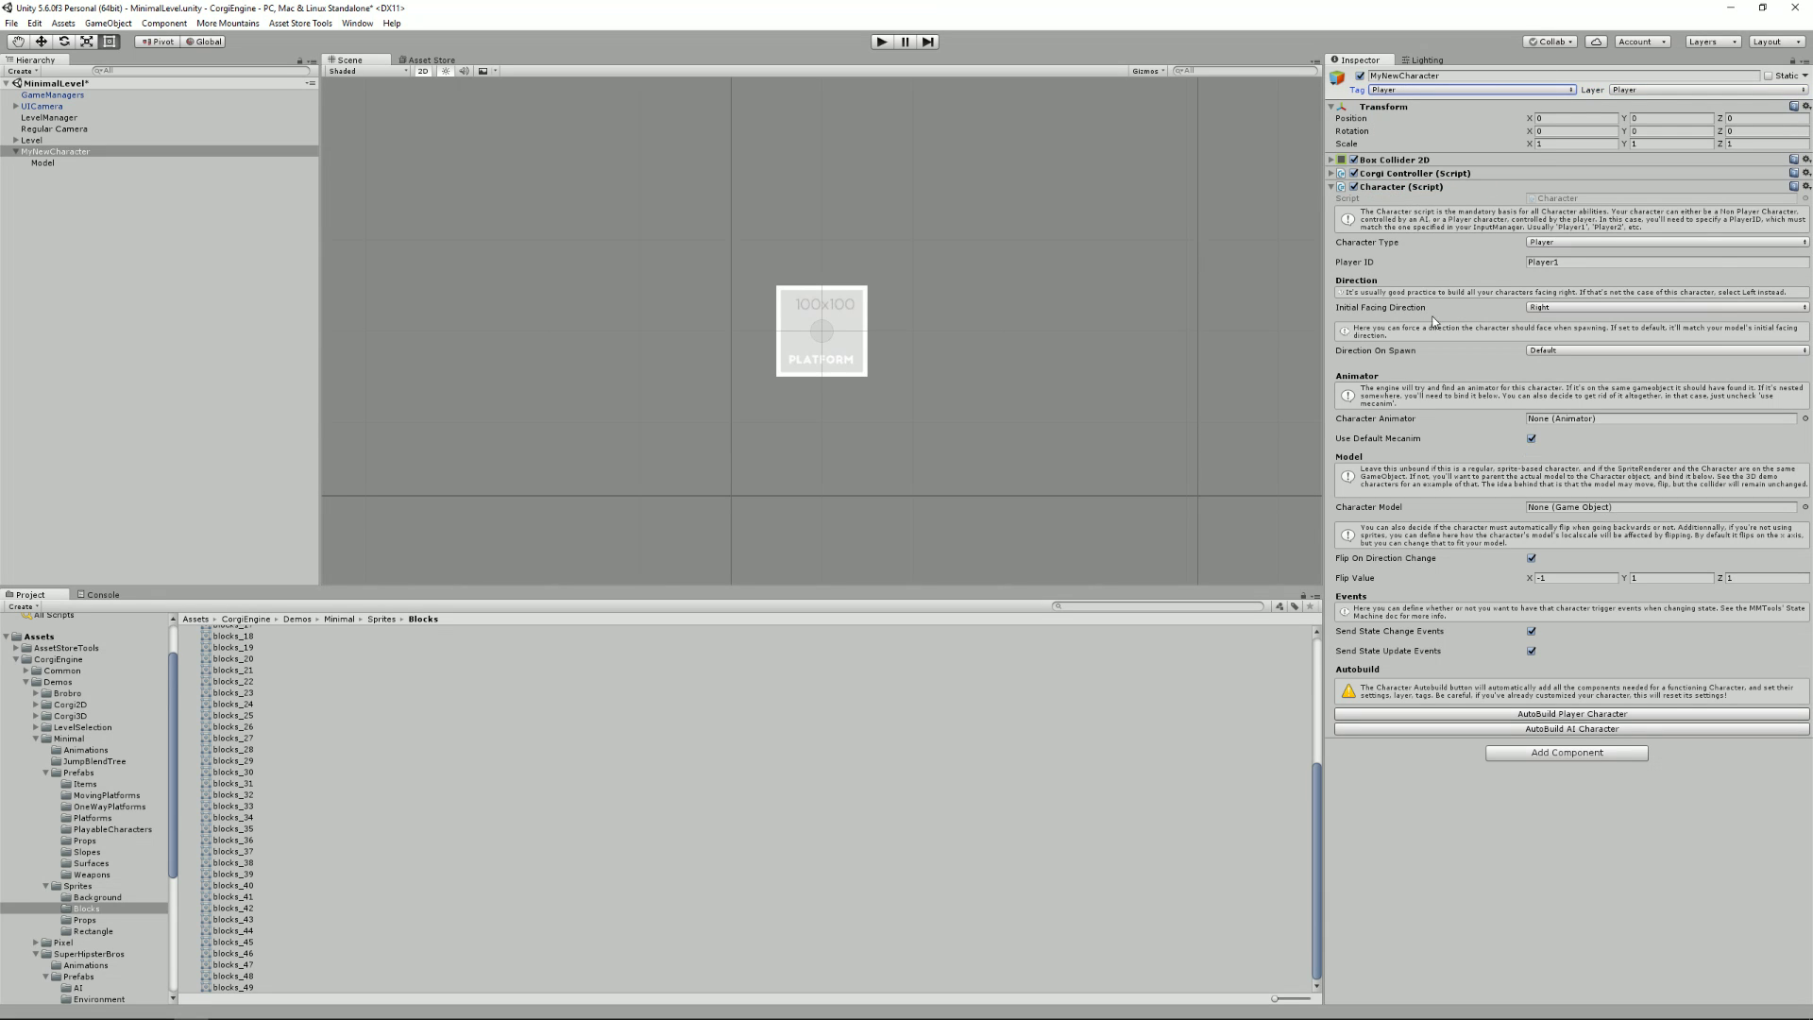
Add the Character Horizontal Movement and Character Jump abilities to MyNewCharacter
click(1333, 186)
click(1524, 207)
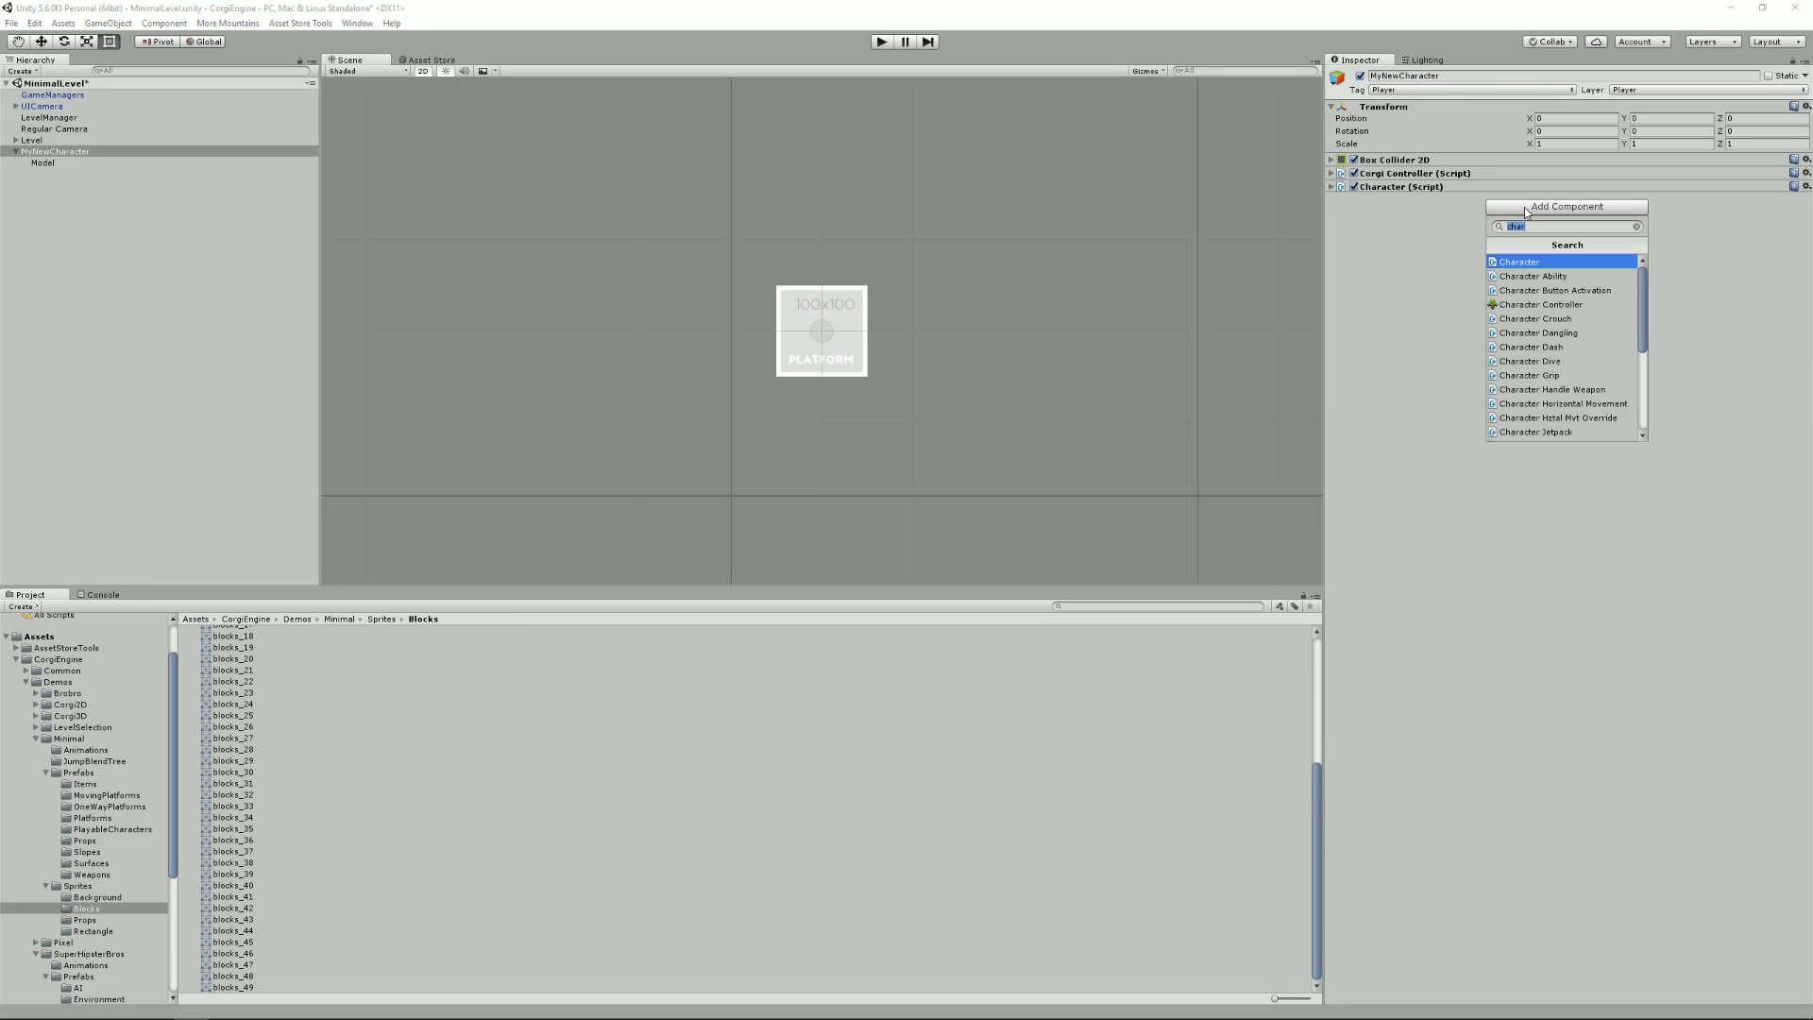
click(1577, 409)
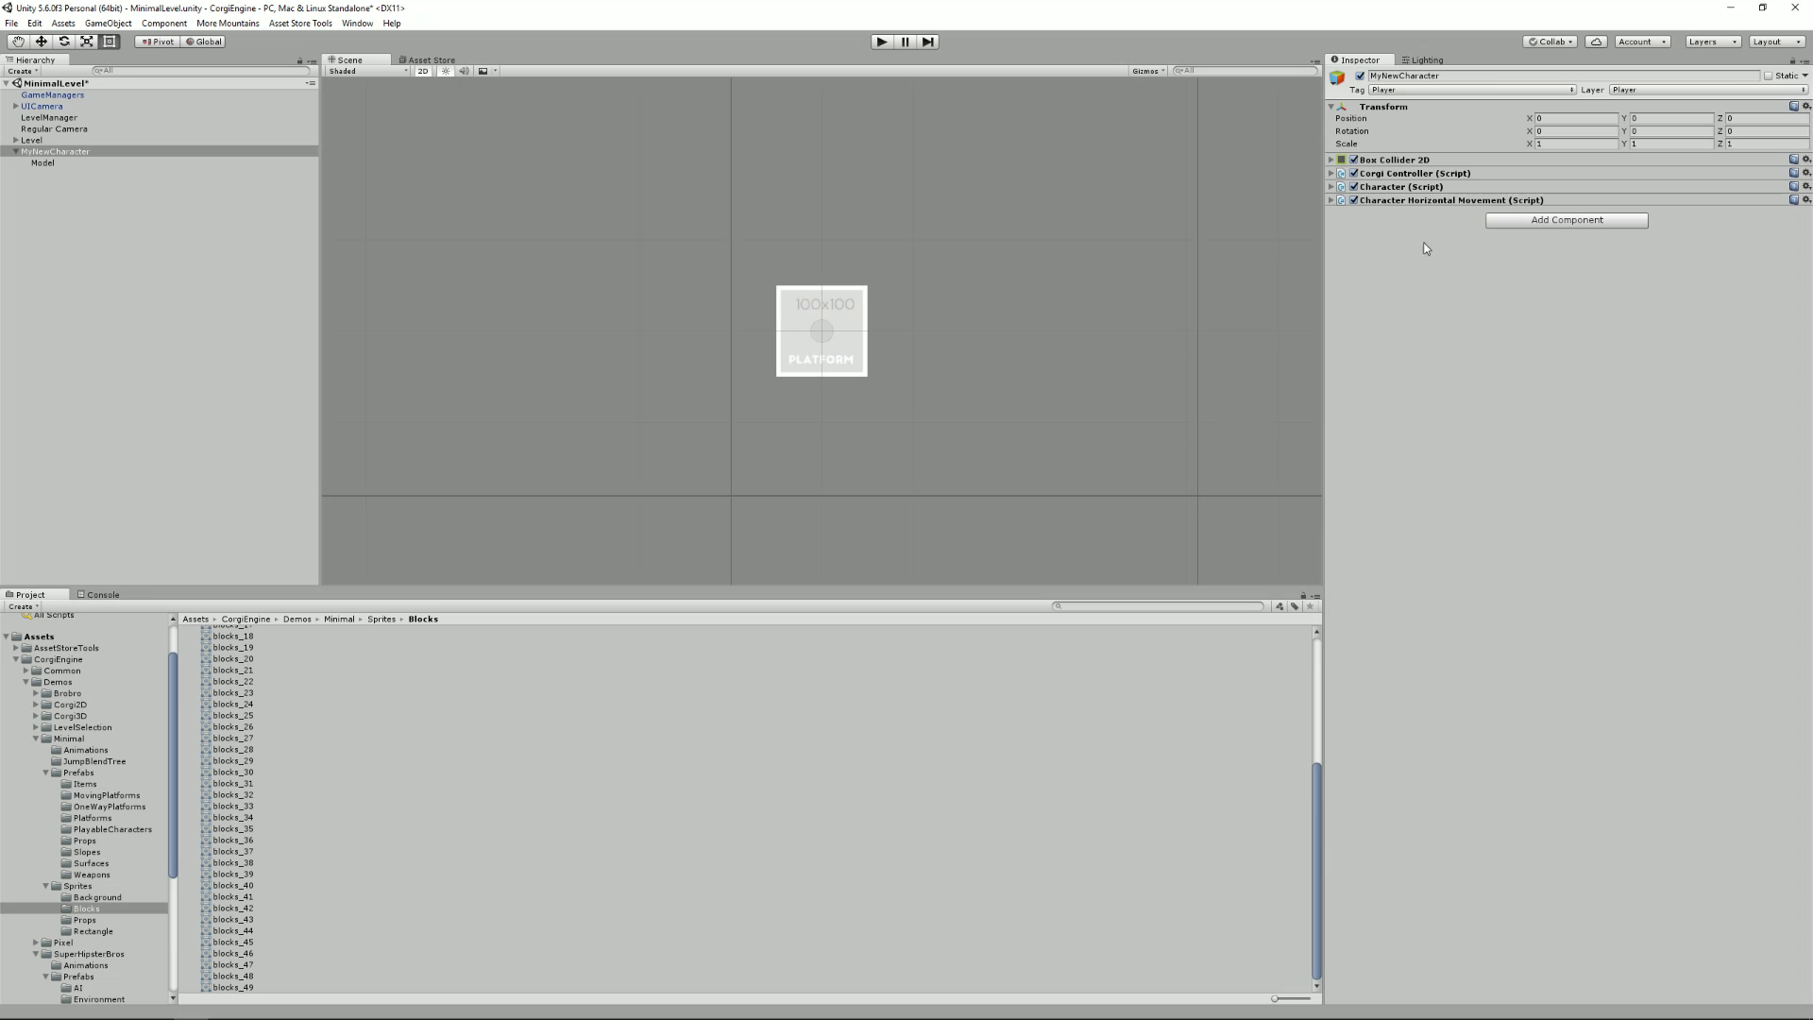
click(1543, 219)
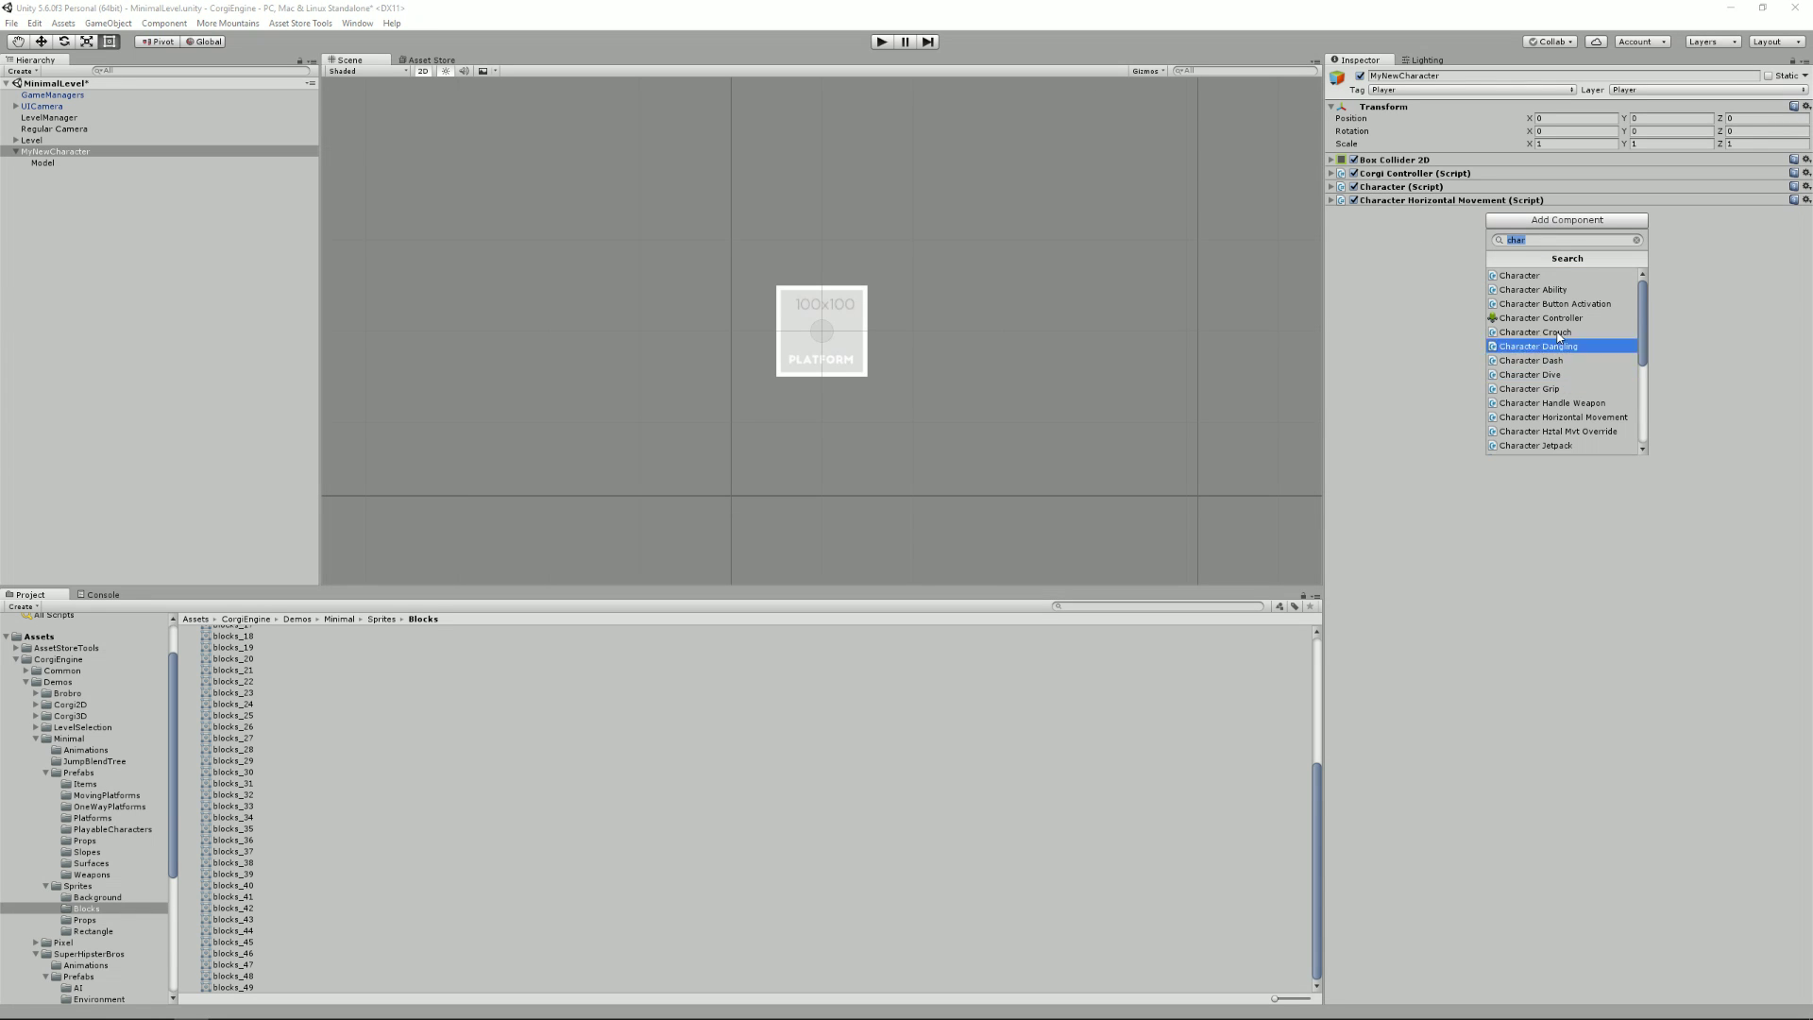
scroll(1571, 421, down, 1)
click(1571, 389)
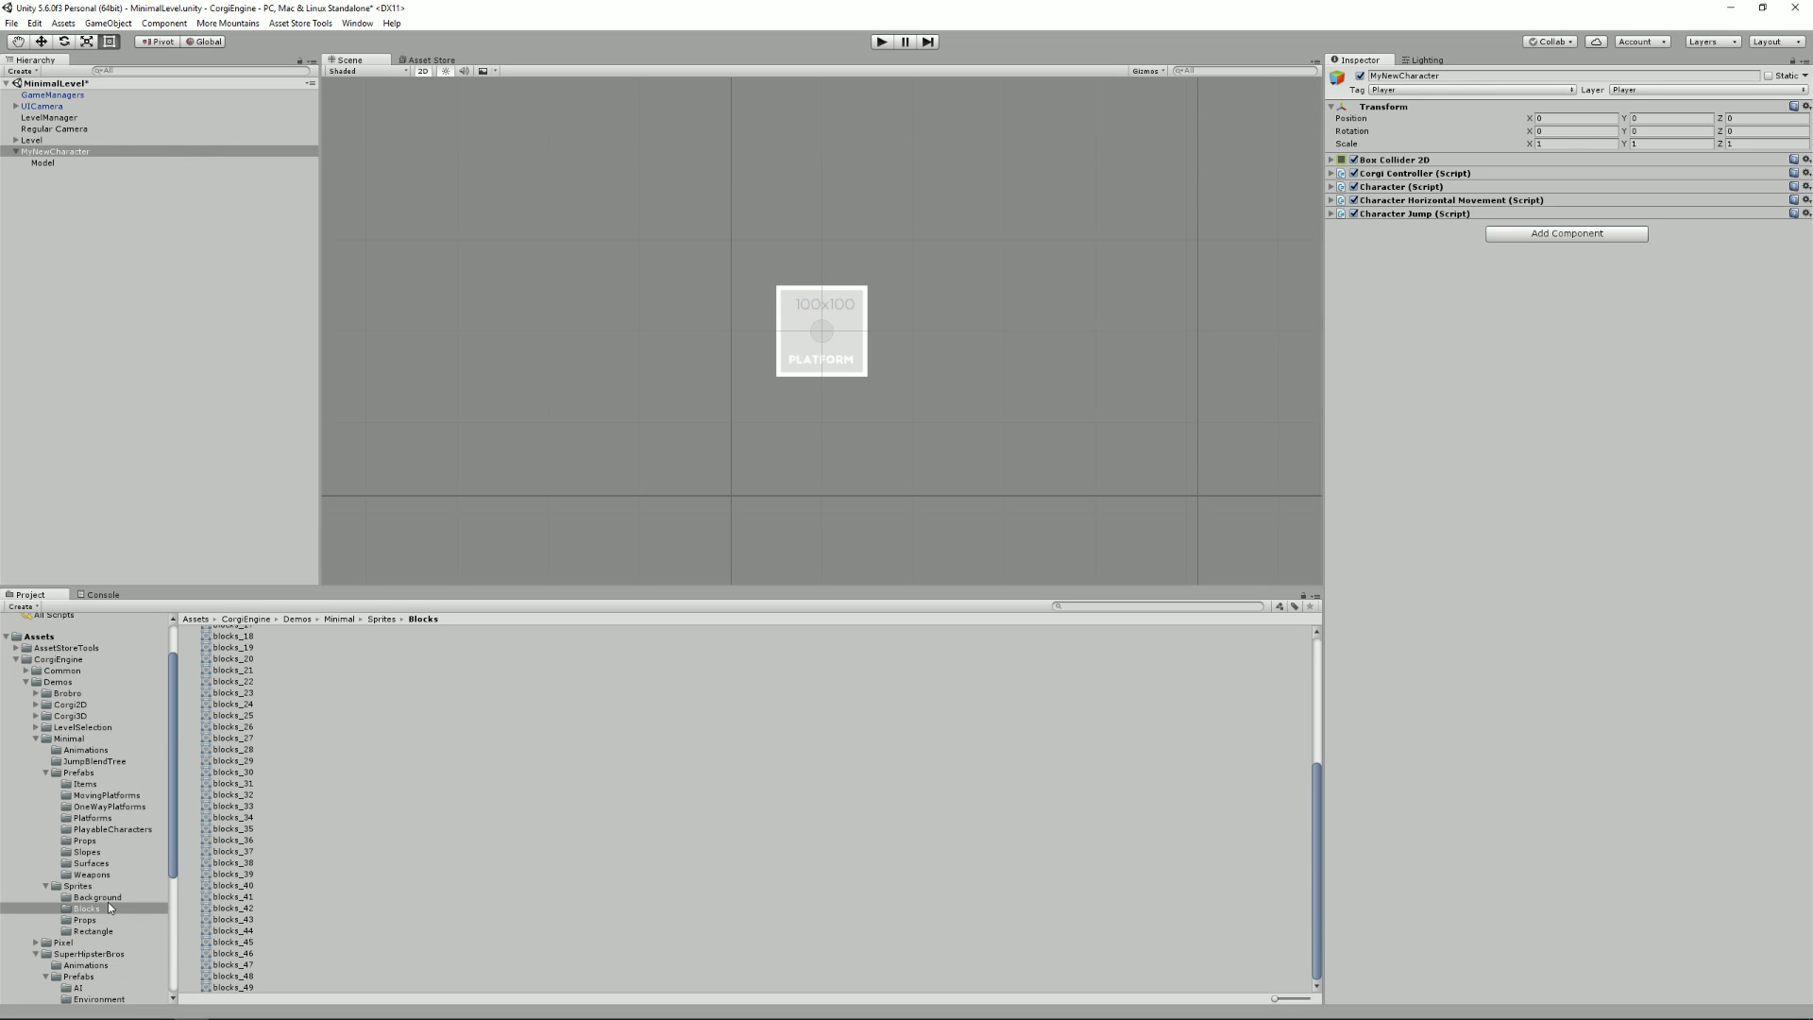
Make MyNewCharacter a PlayableCharacters prefab, assign it to LevelManager's Element 0, delete the scene copy
click(108, 830)
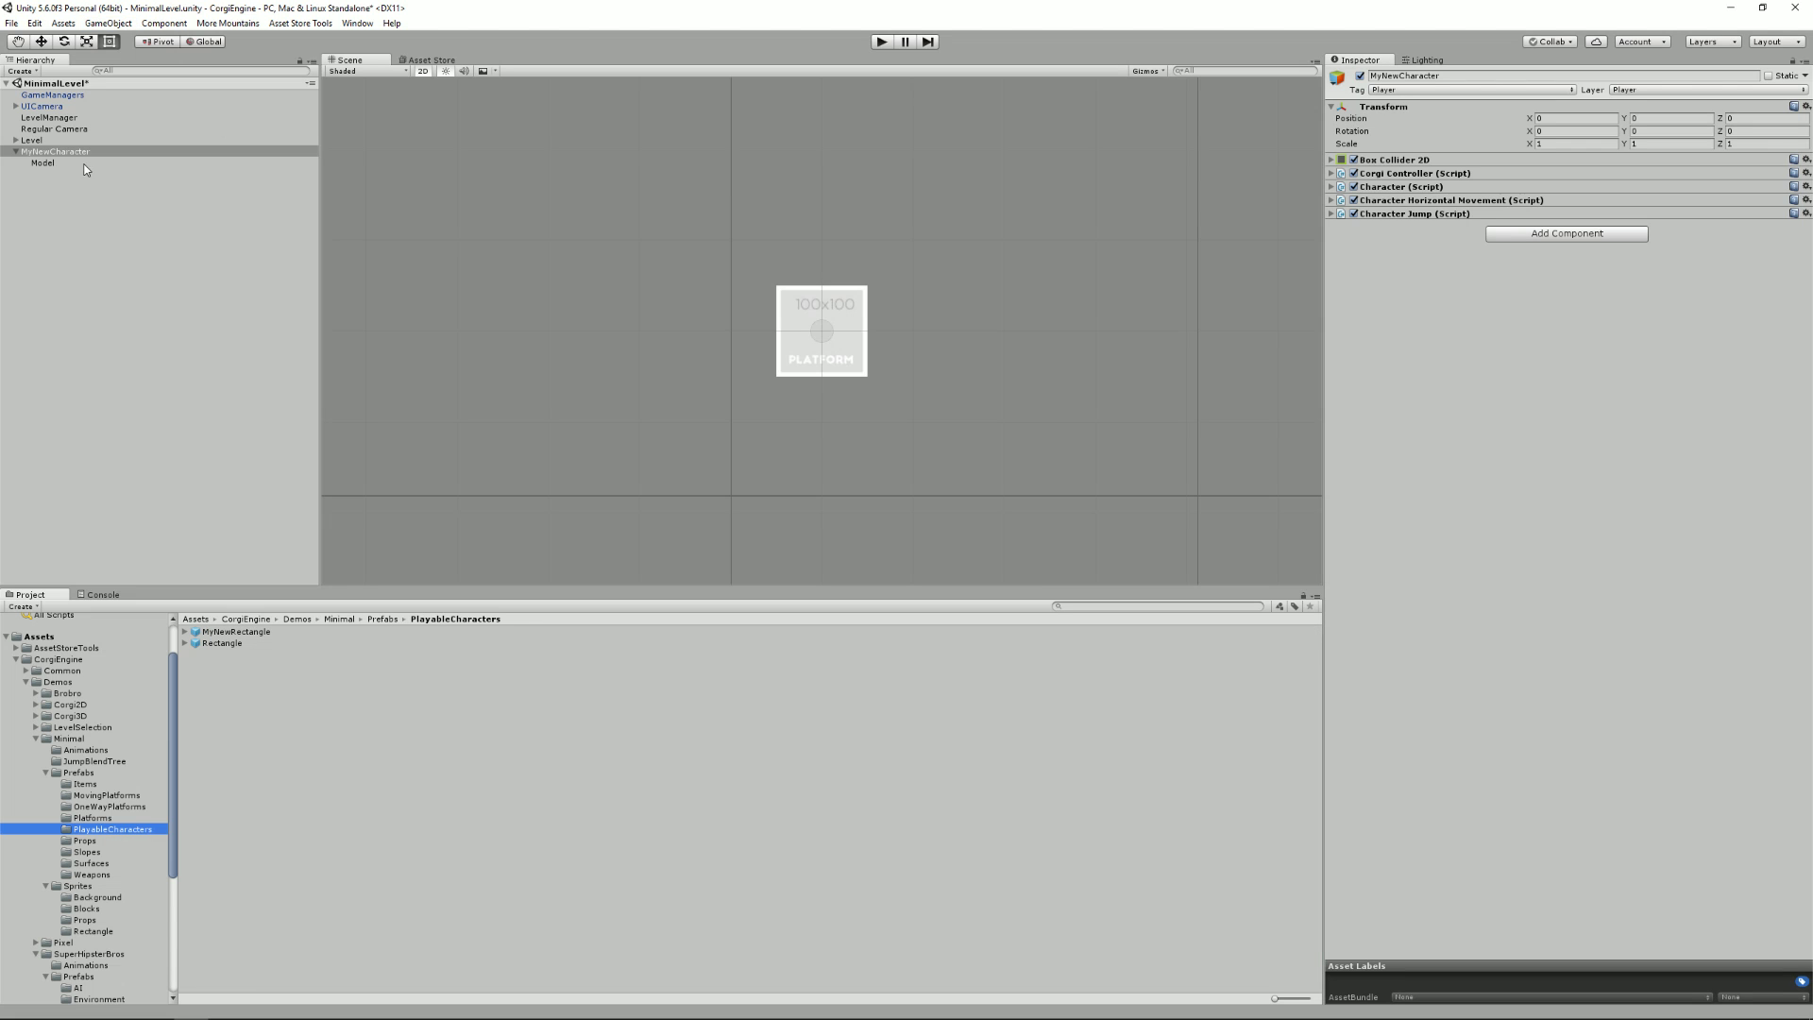
drag(55, 151, 342, 741)
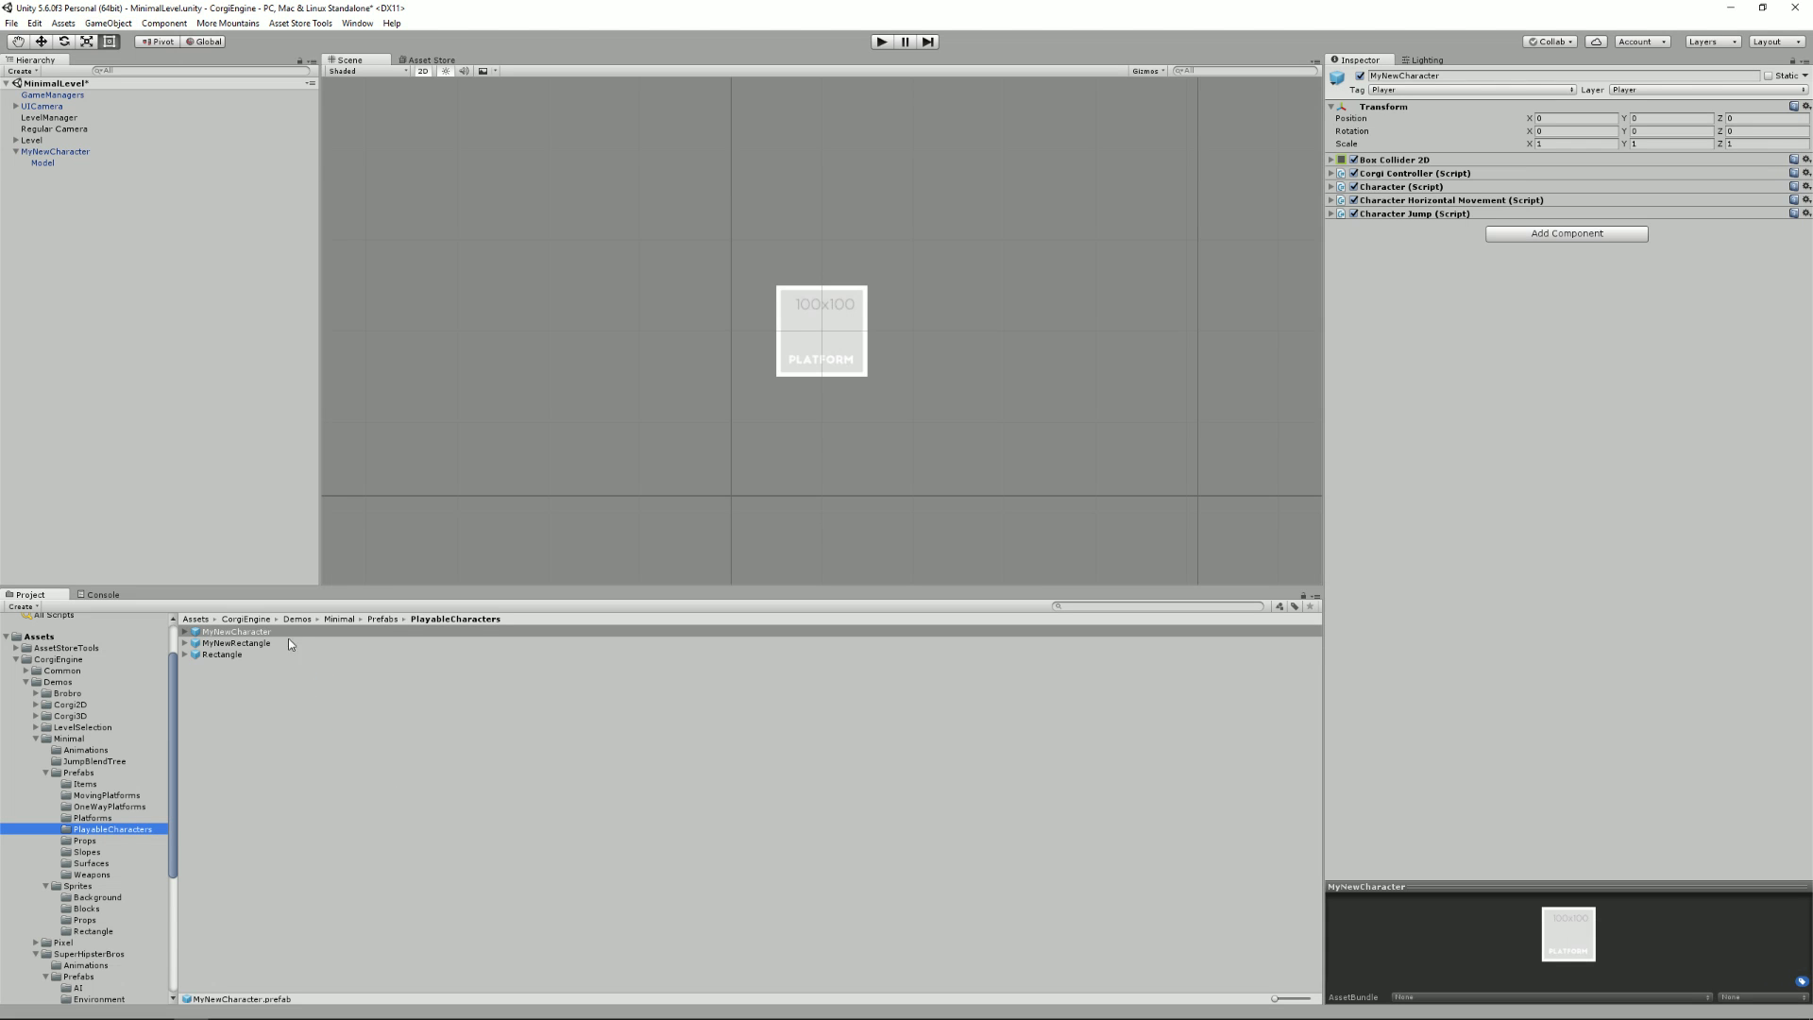
click(68, 119)
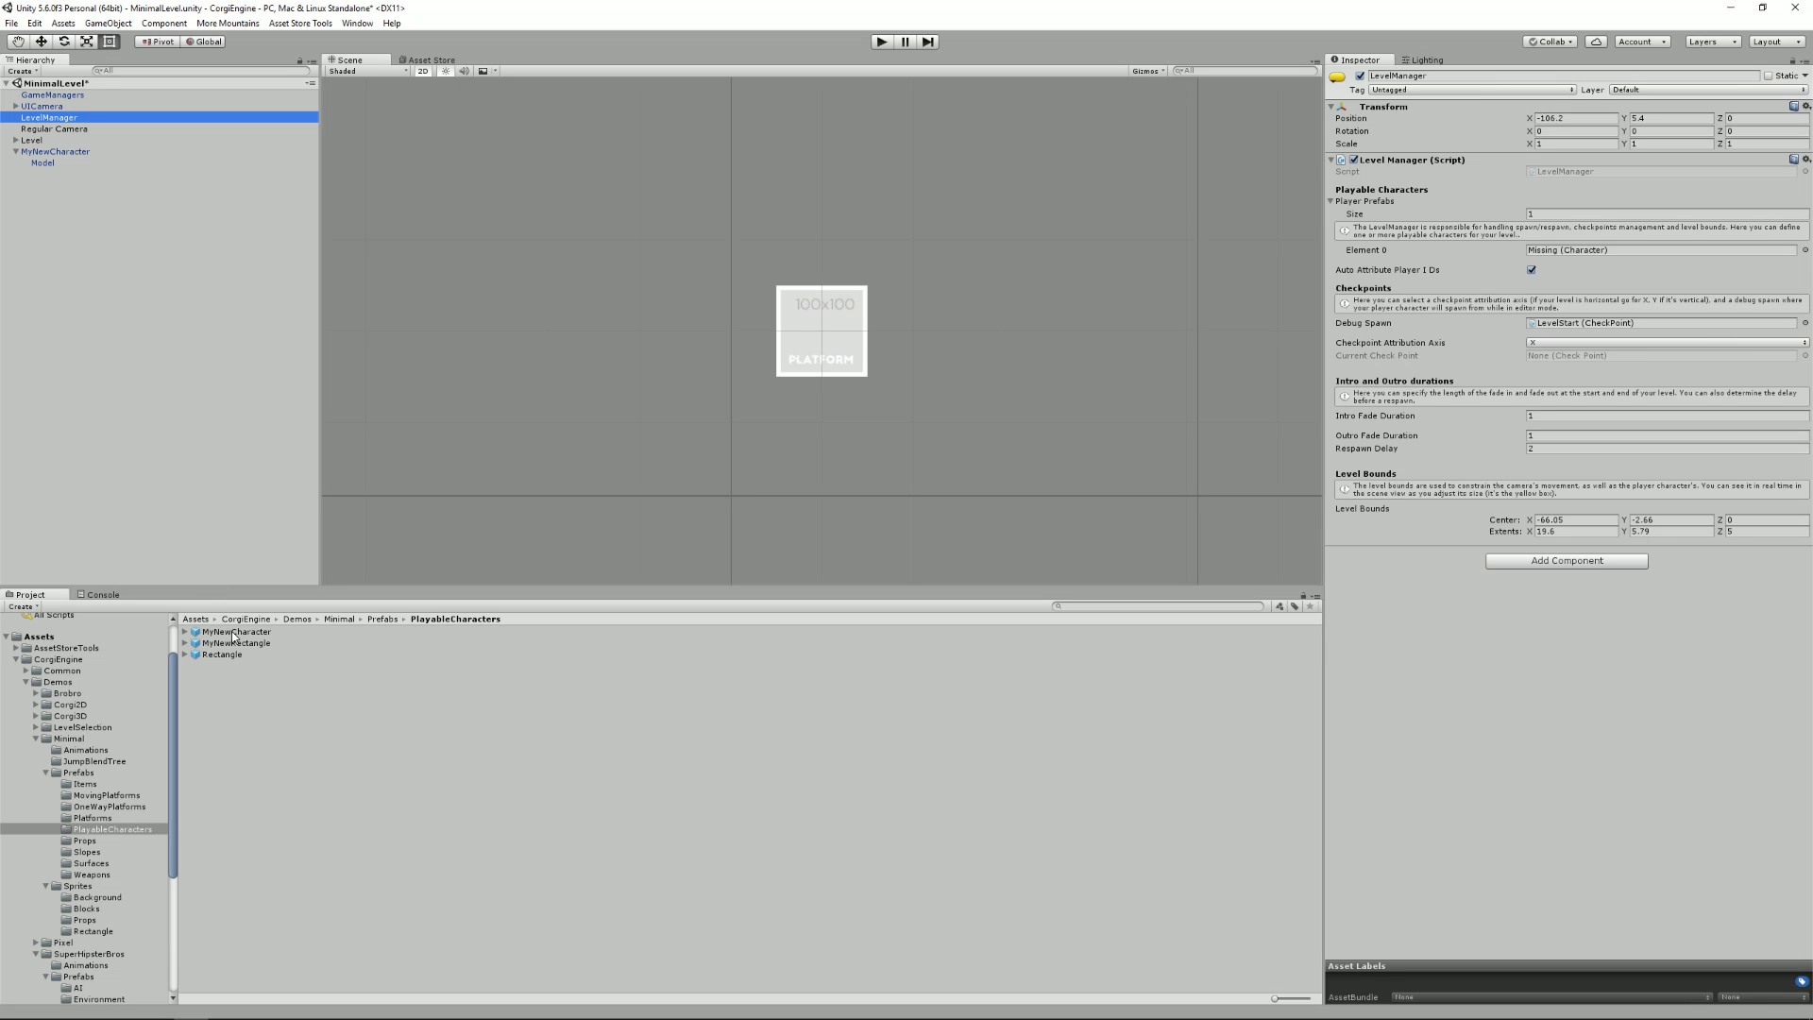
drag(234, 632, 1569, 256)
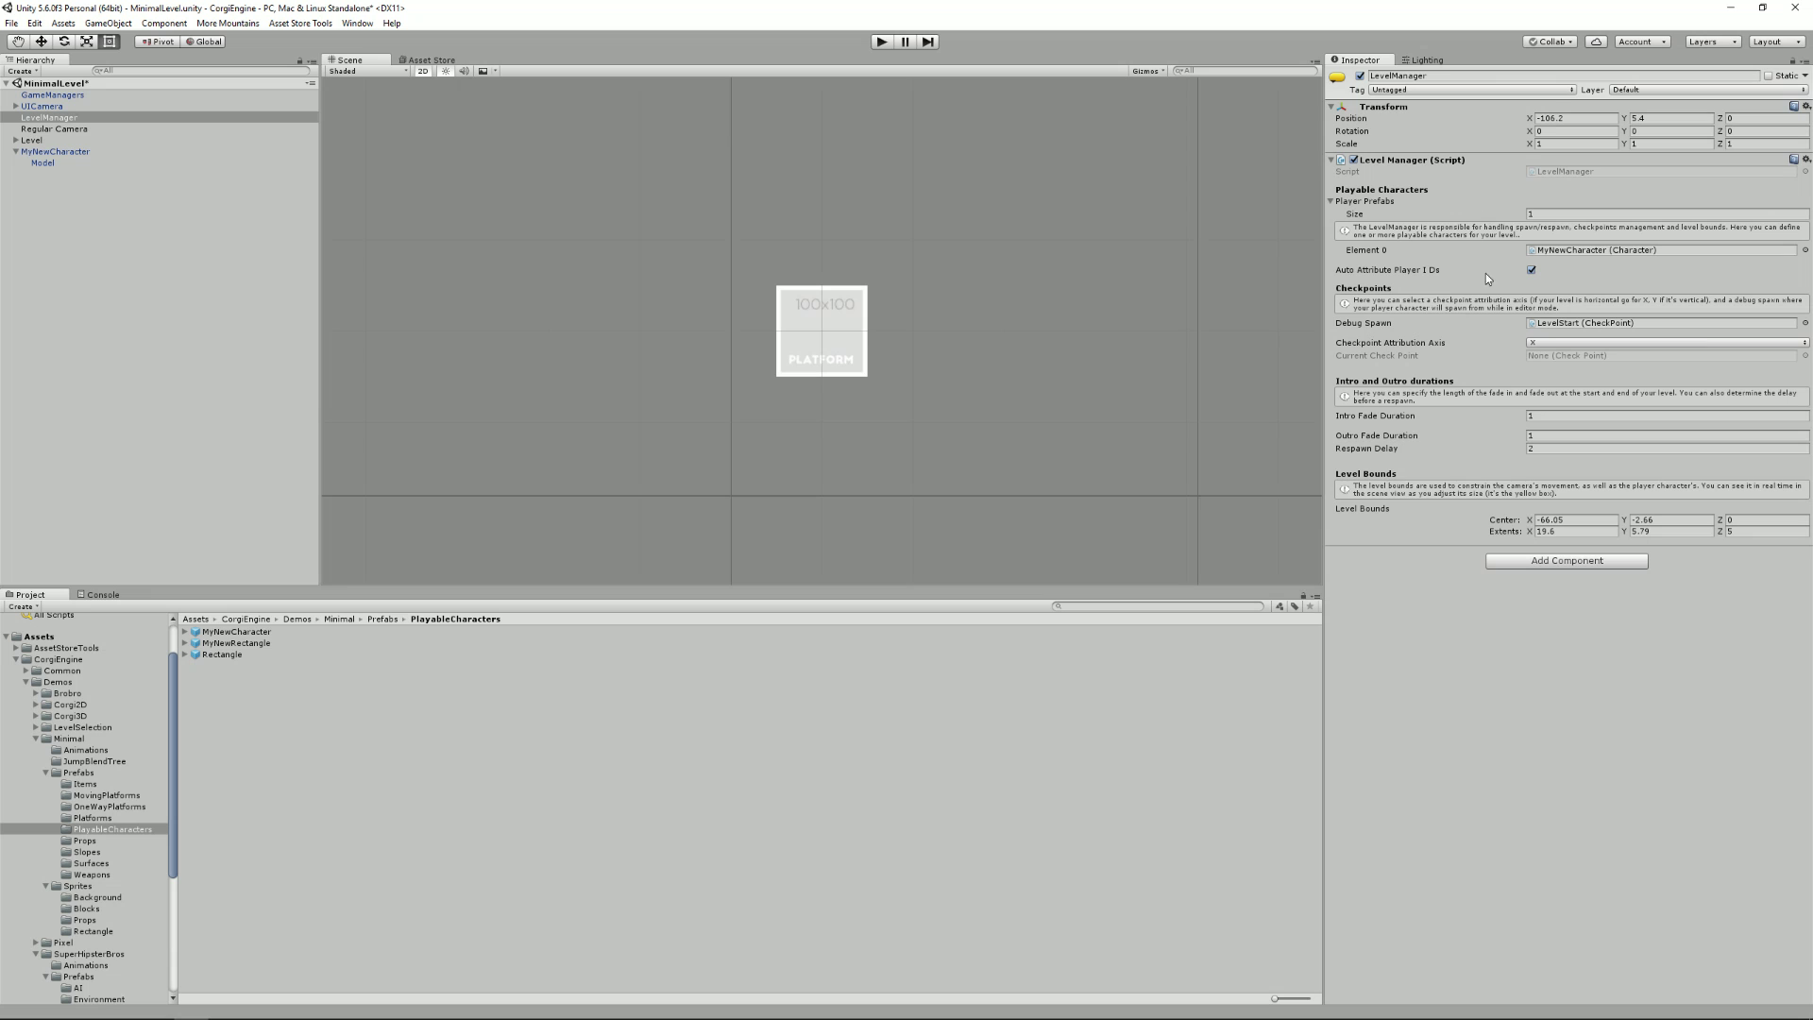
click(845, 300)
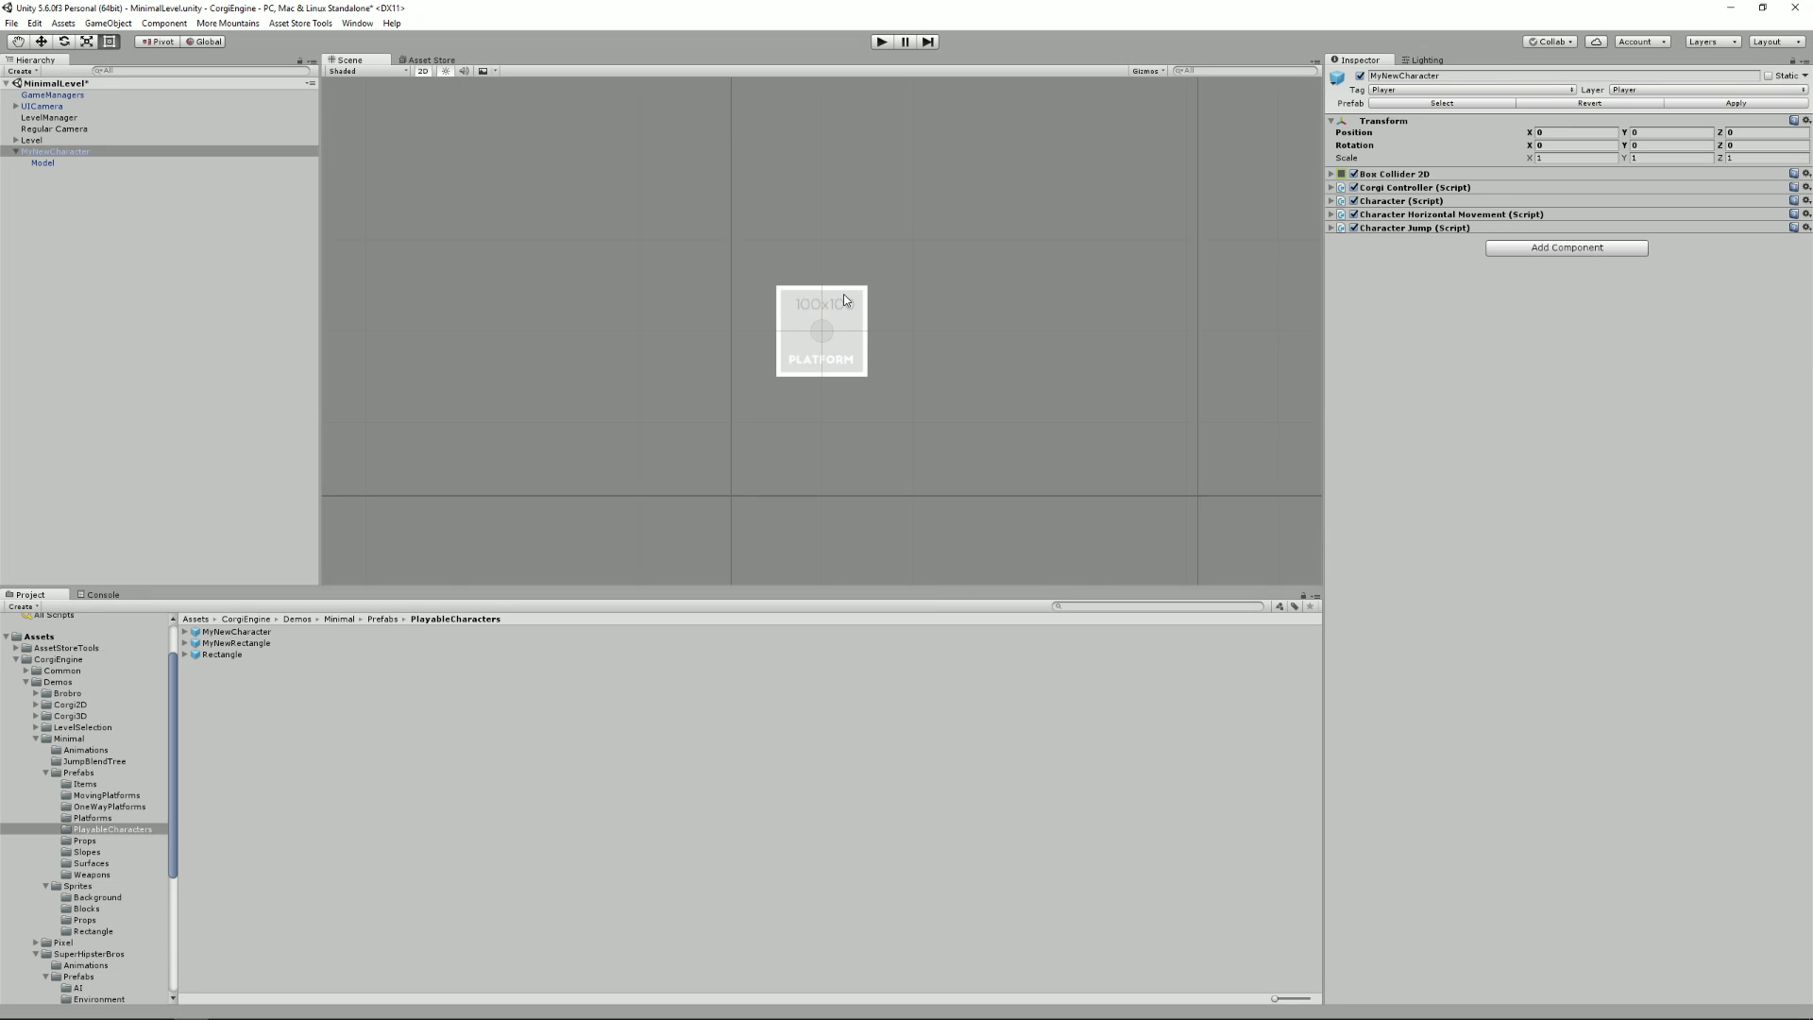
key(Delete)
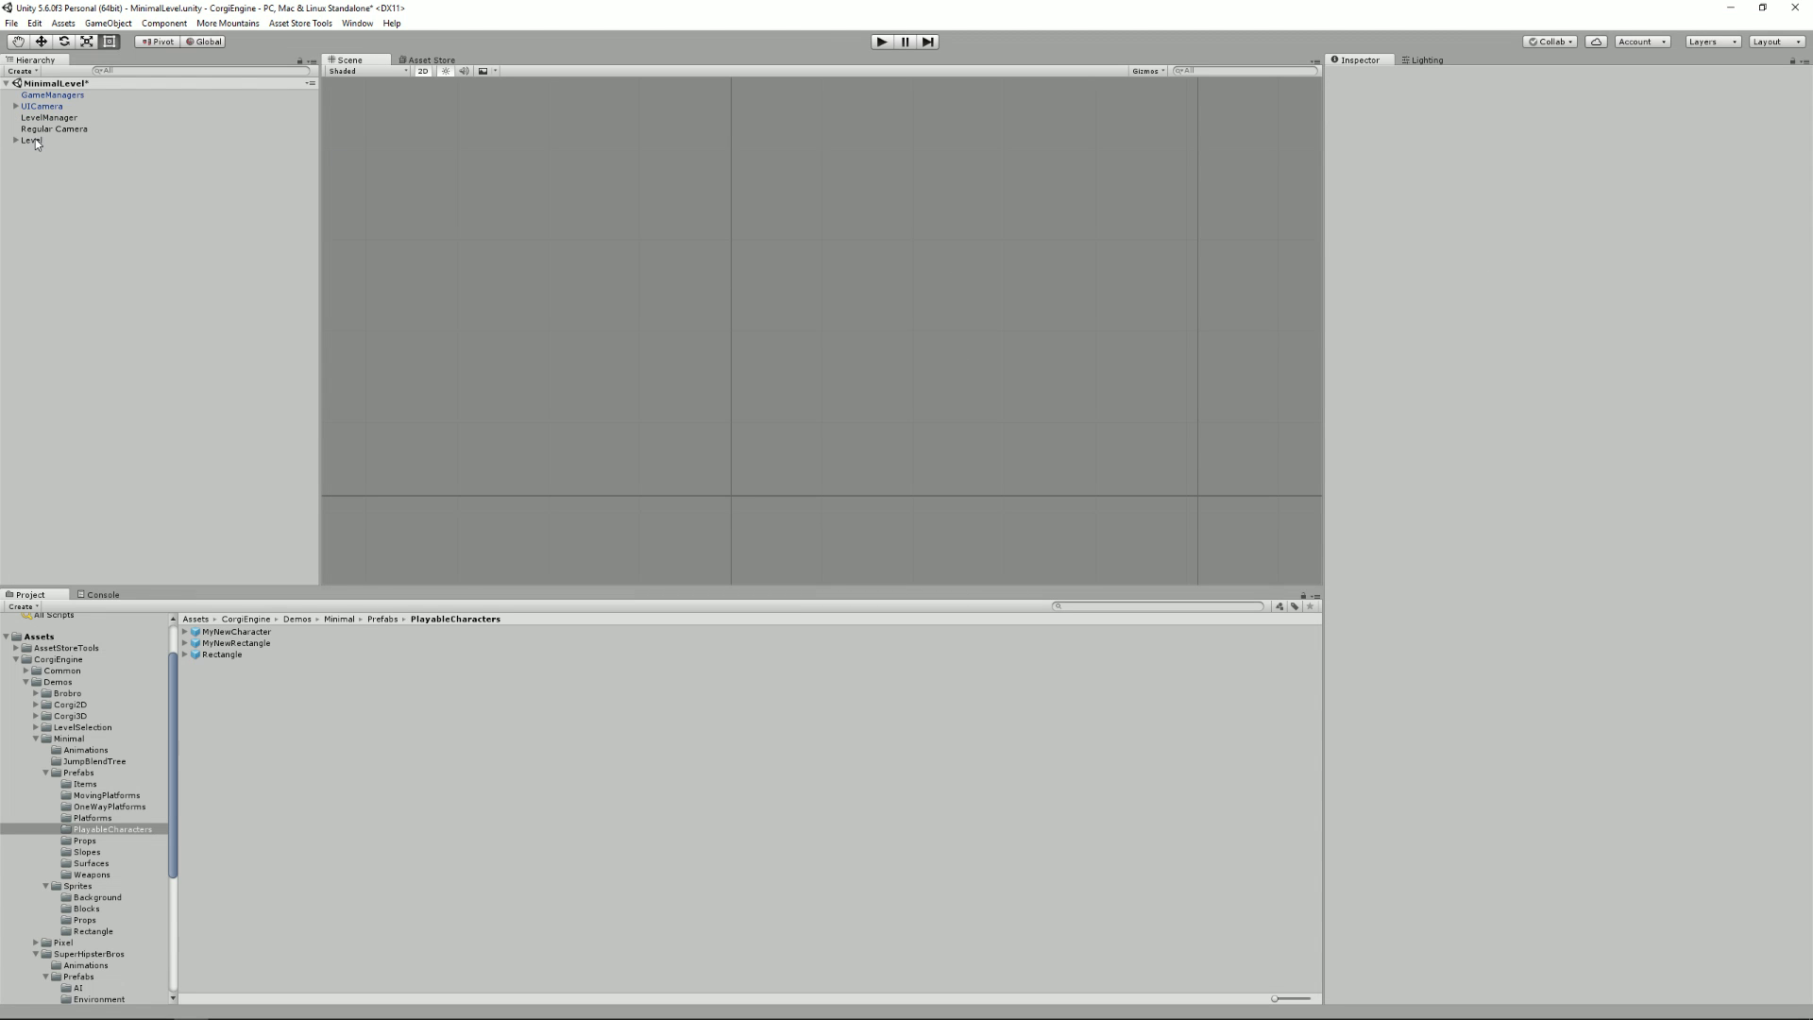
Frame LevelStart, then run and stop a play test of the new character
click(15, 139)
double_click(47, 163)
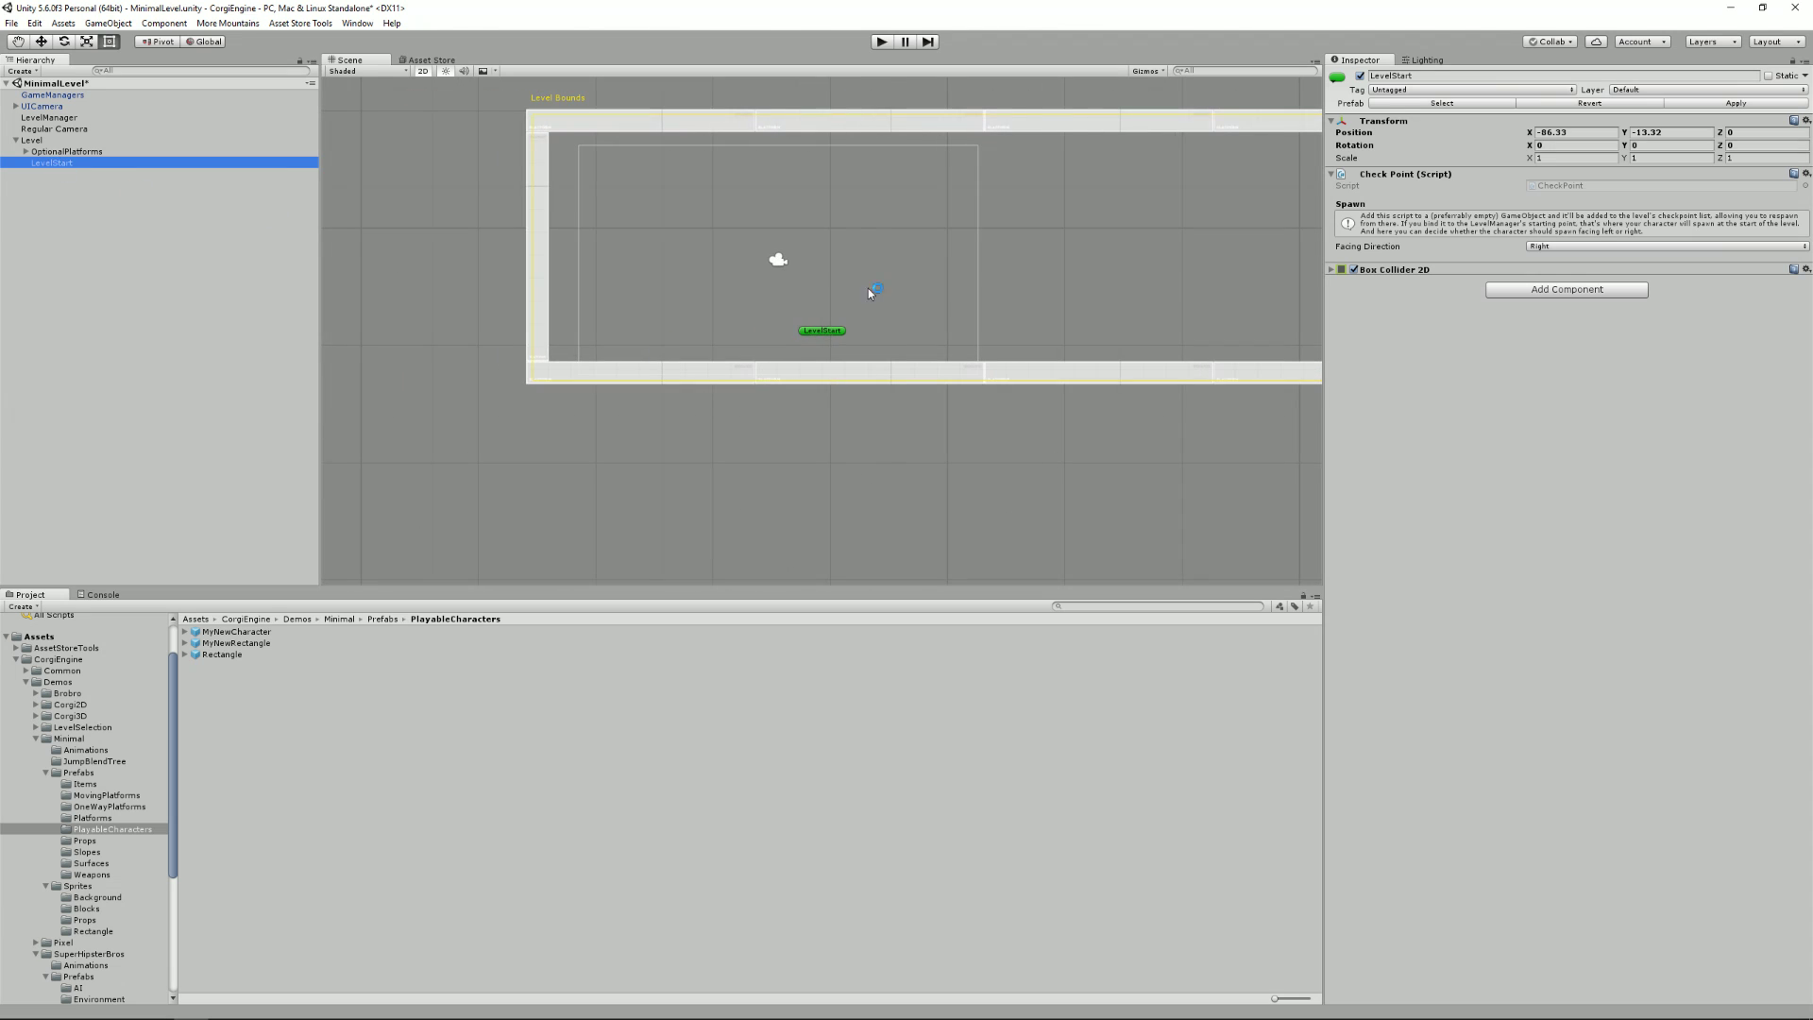
click(880, 42)
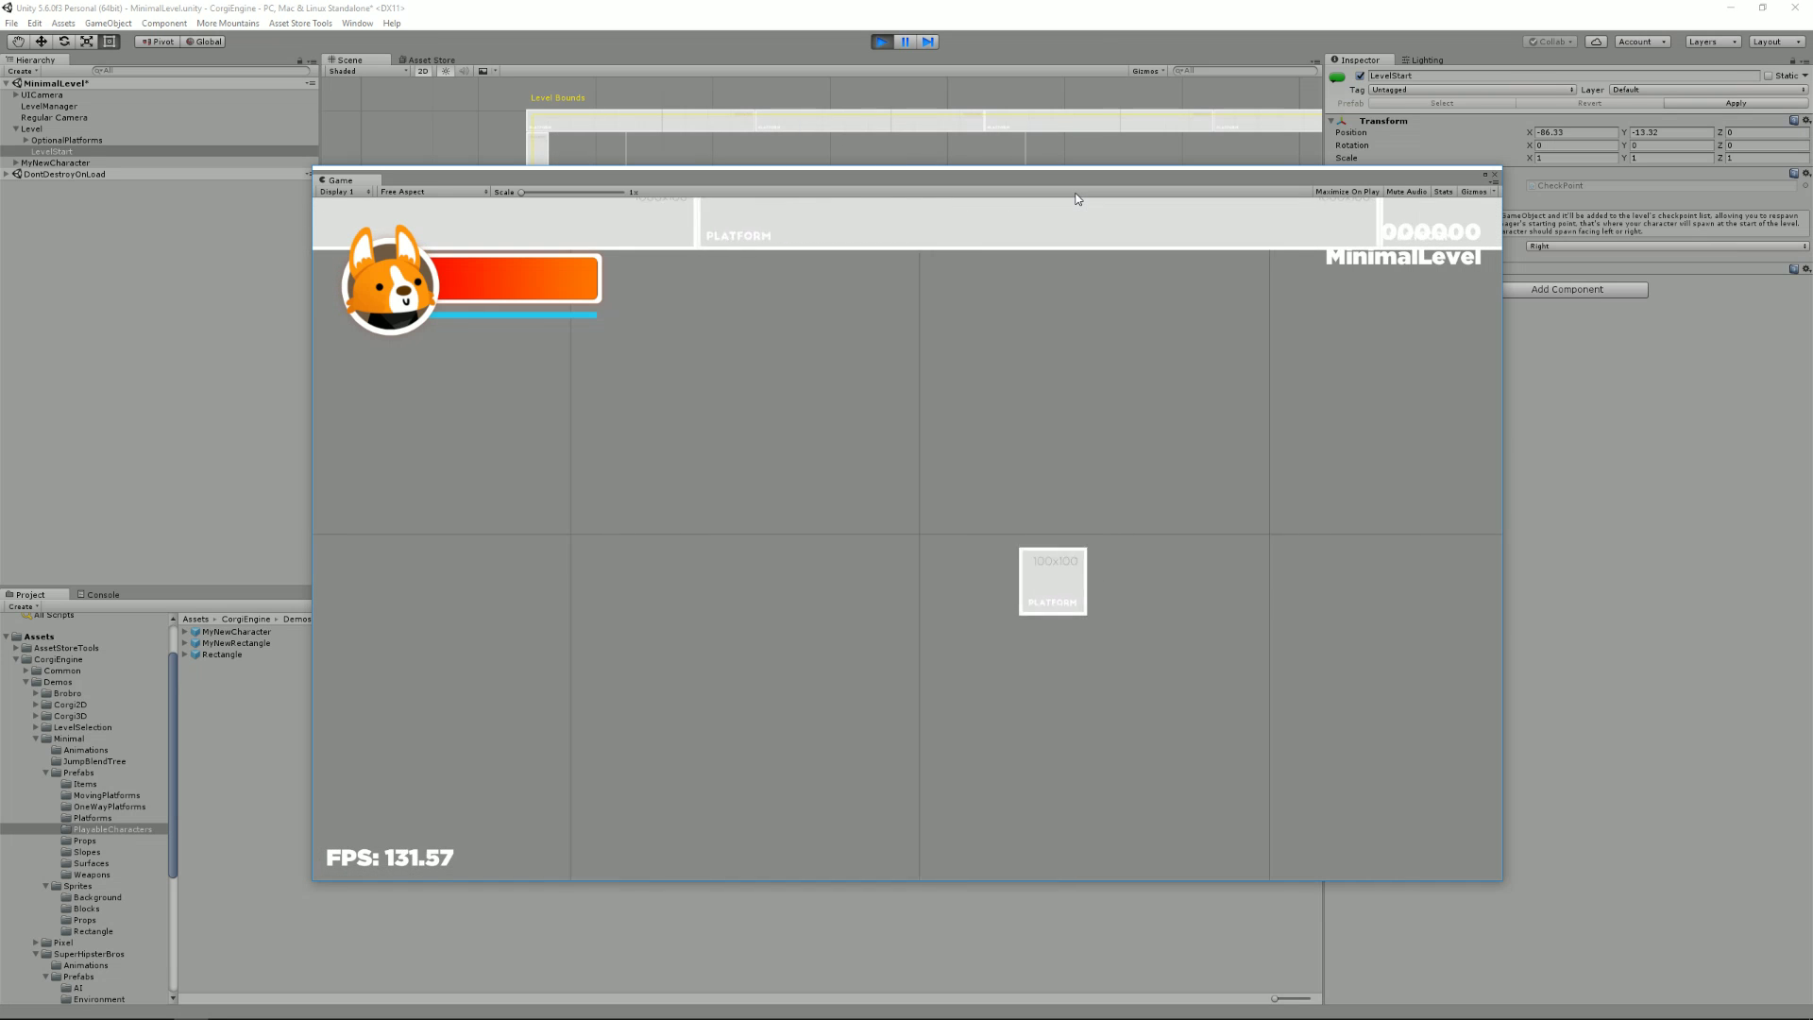
click(882, 41)
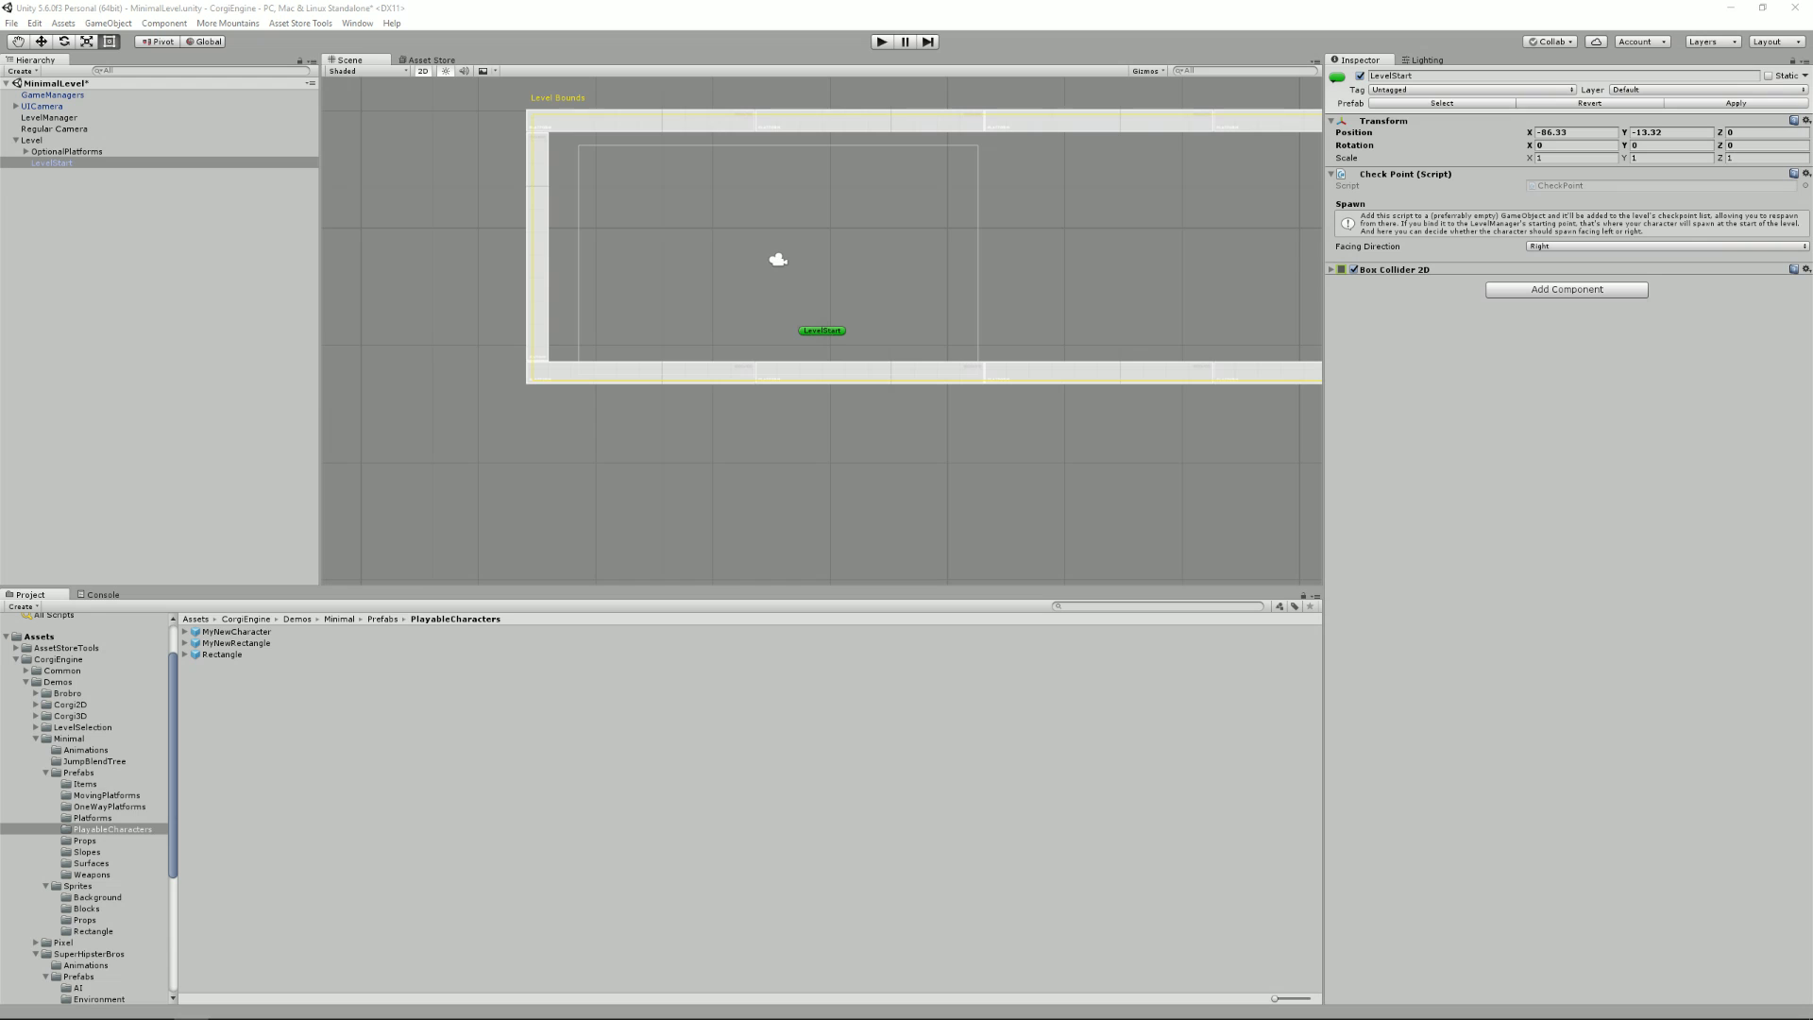
Inspect the MyNewCharacter prefab and browse the Add Component list without adding anything
click(268, 630)
click(1552, 235)
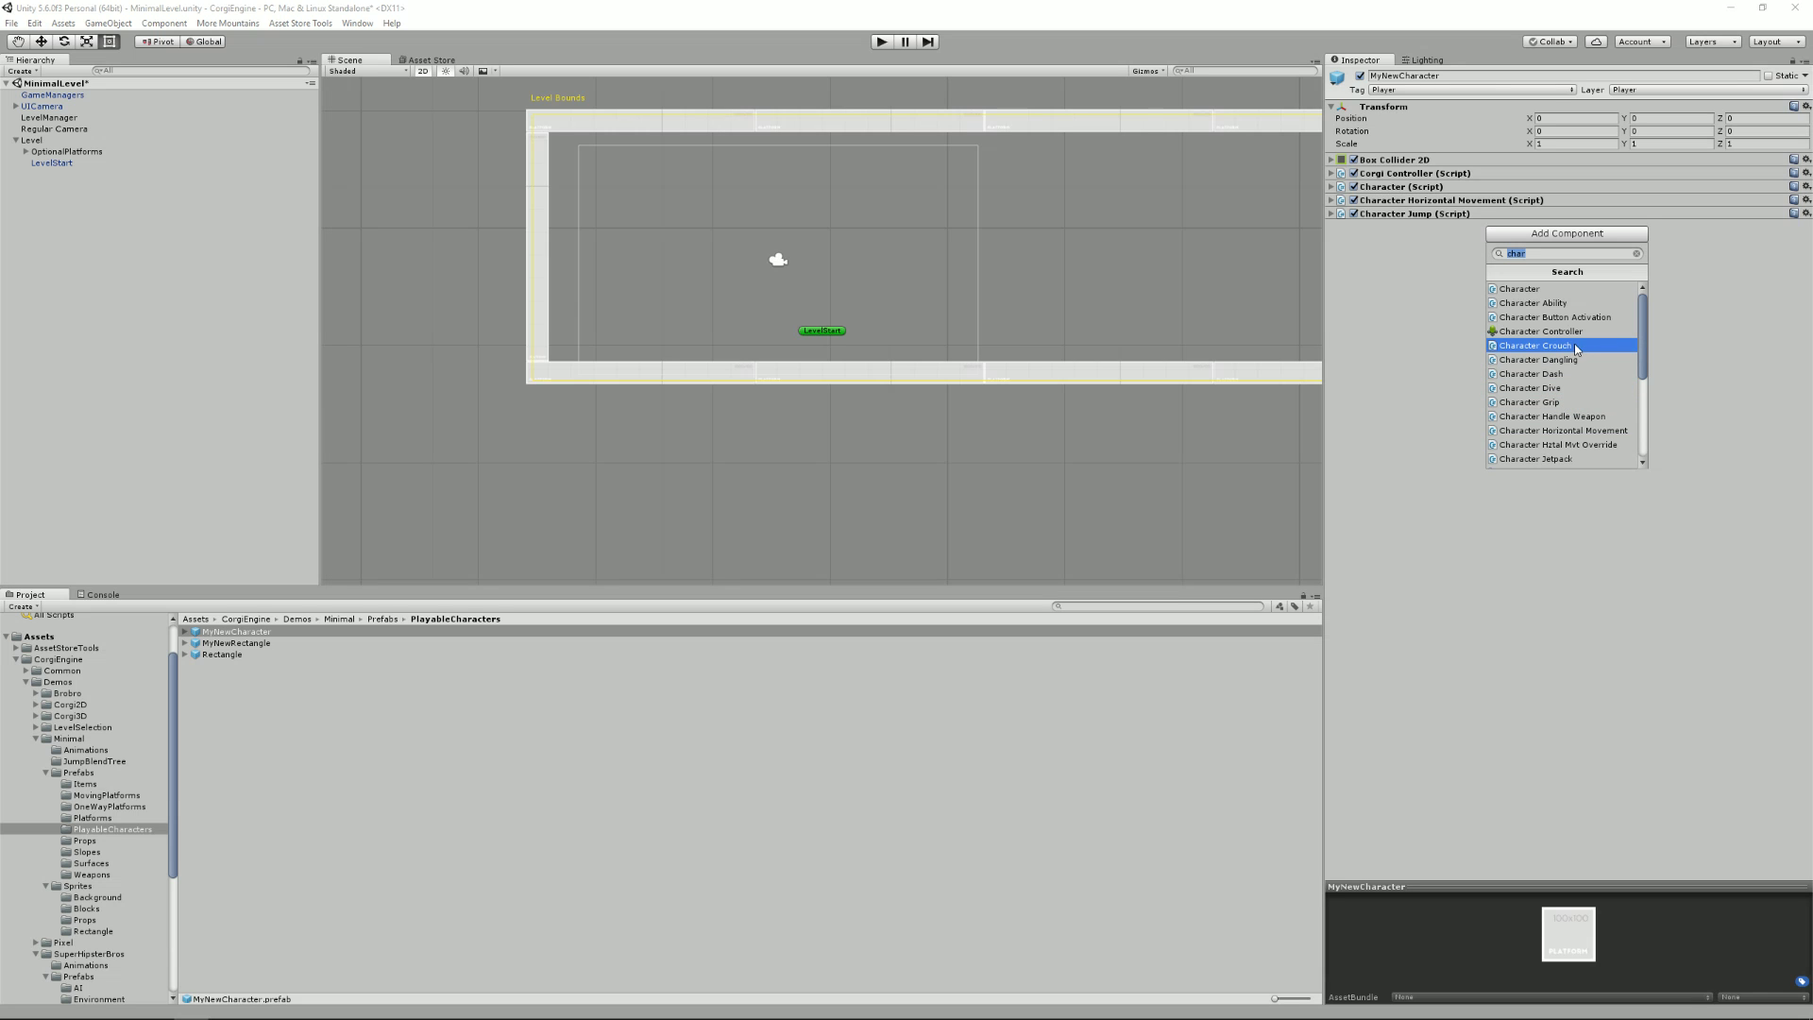
scroll(1586, 406, down, 3)
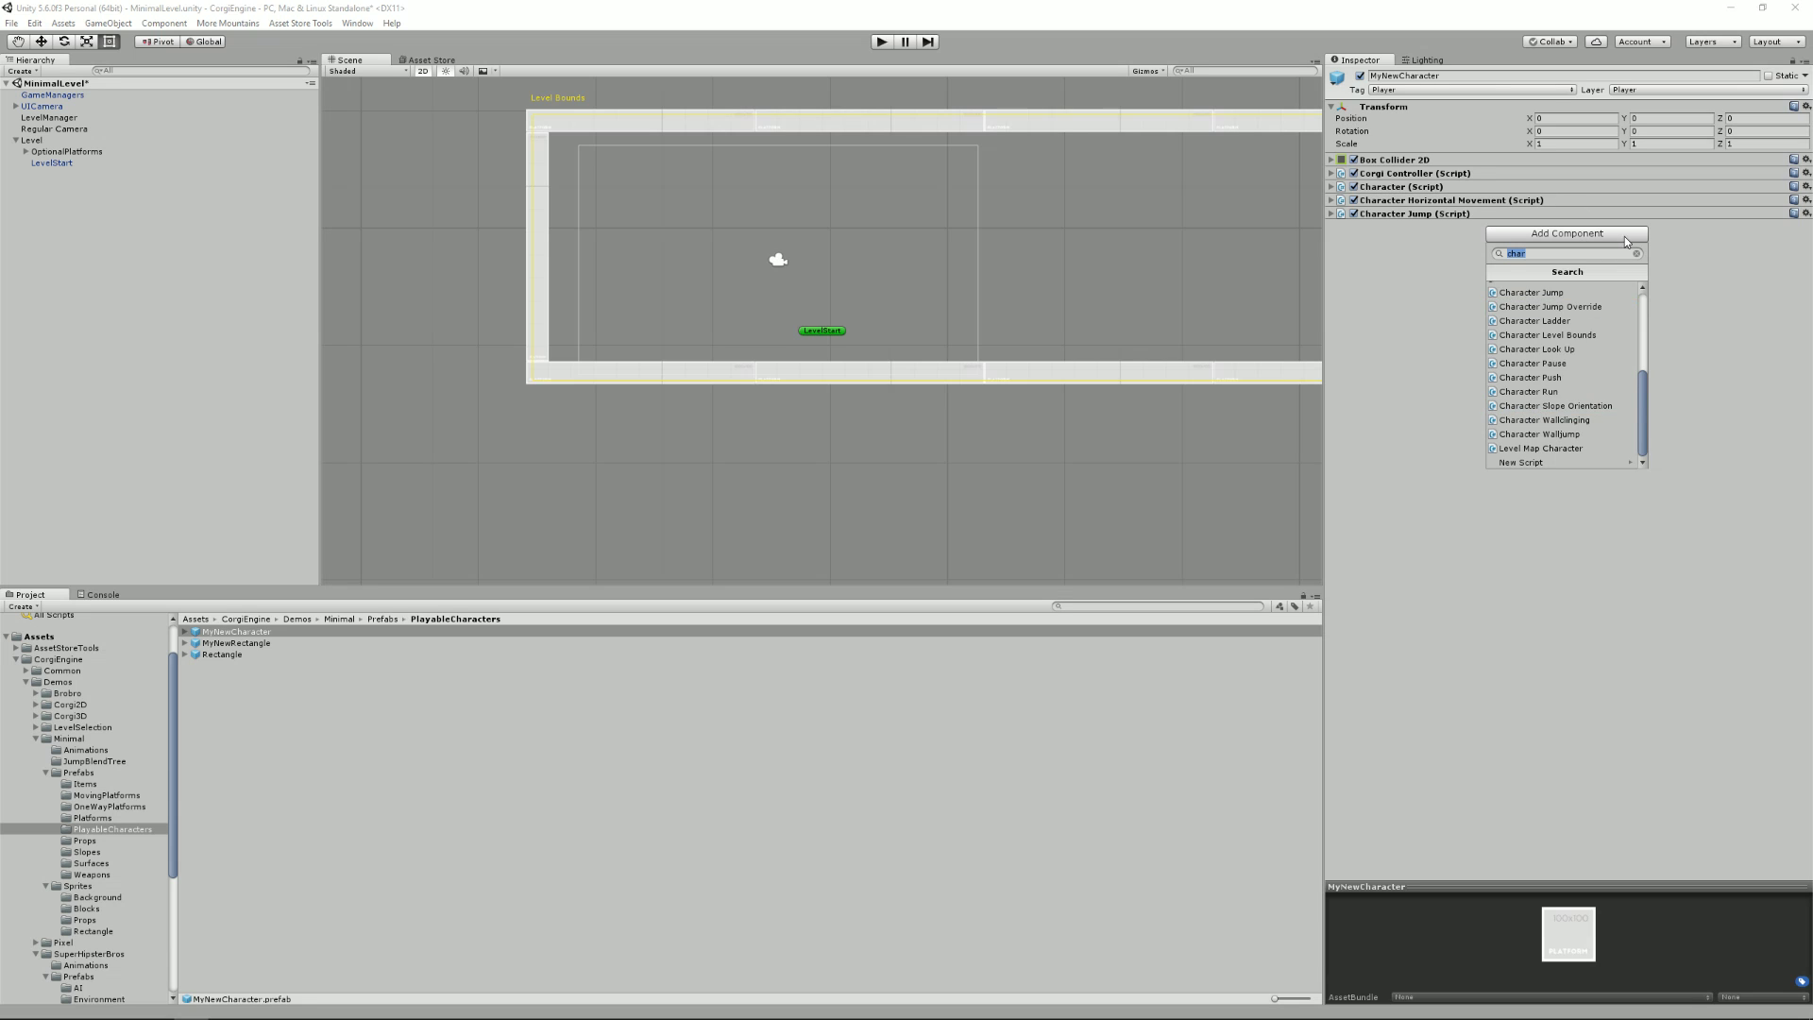
click(1699, 261)
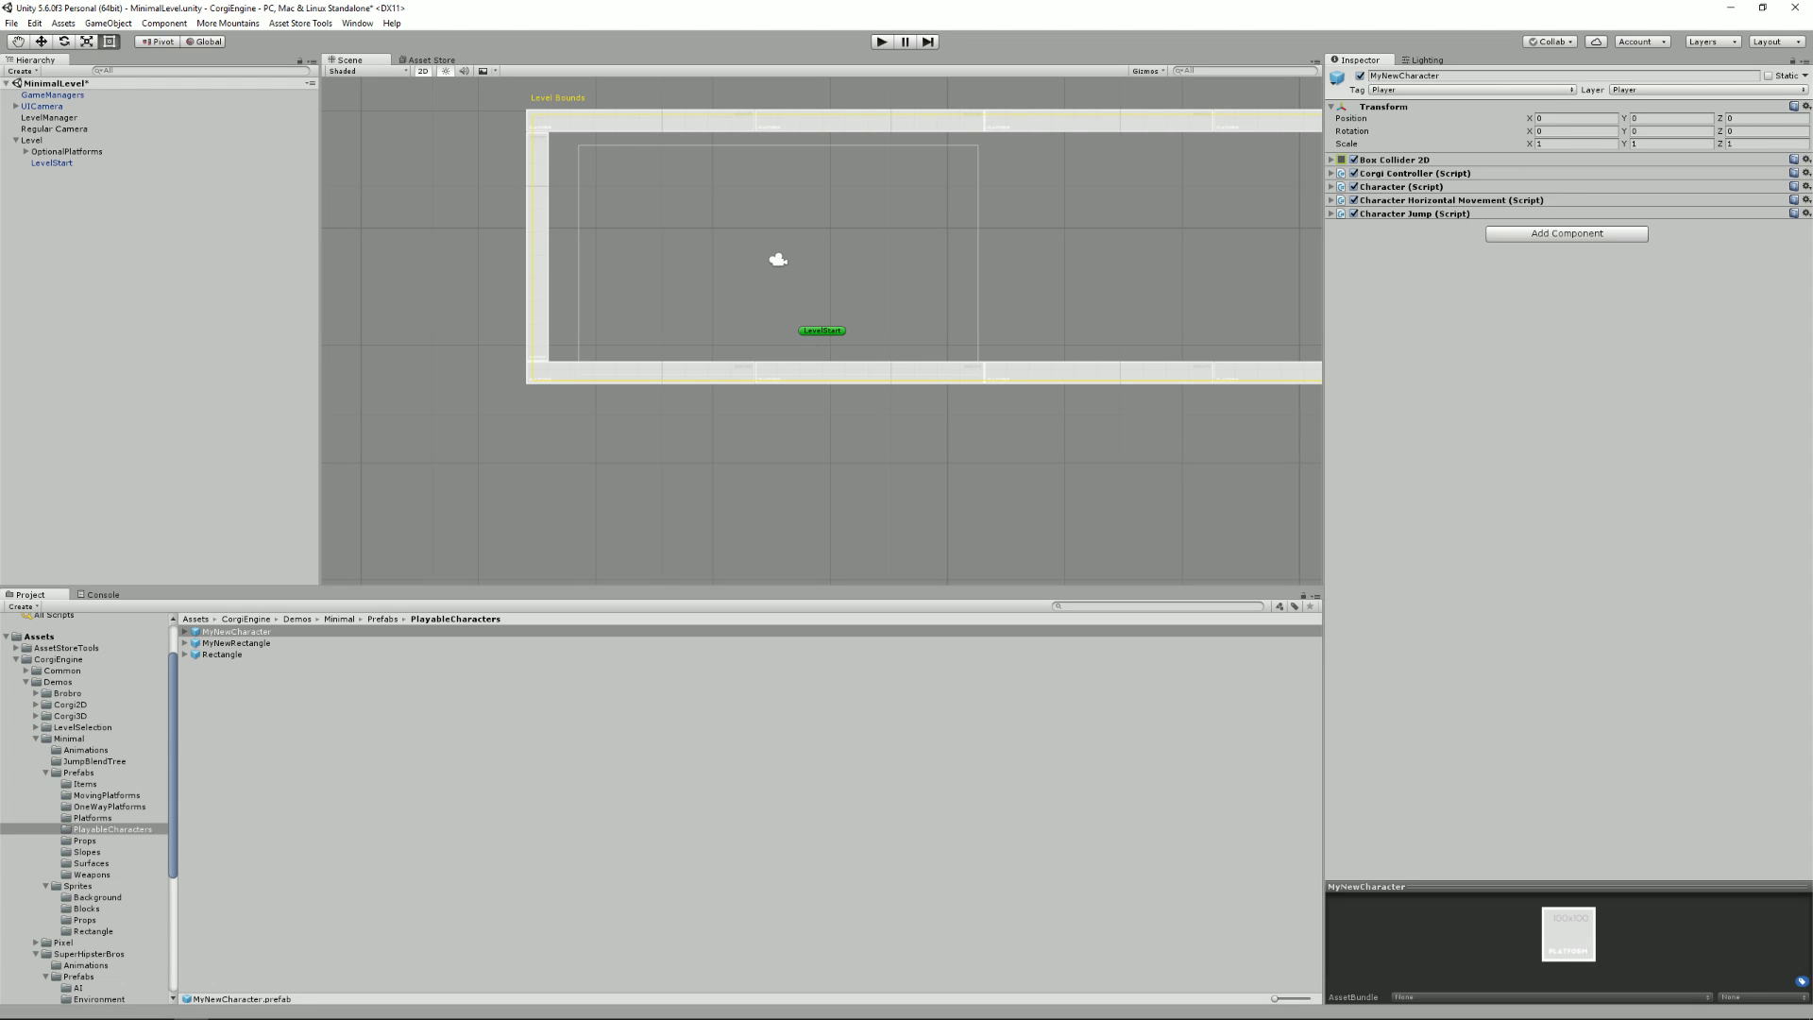